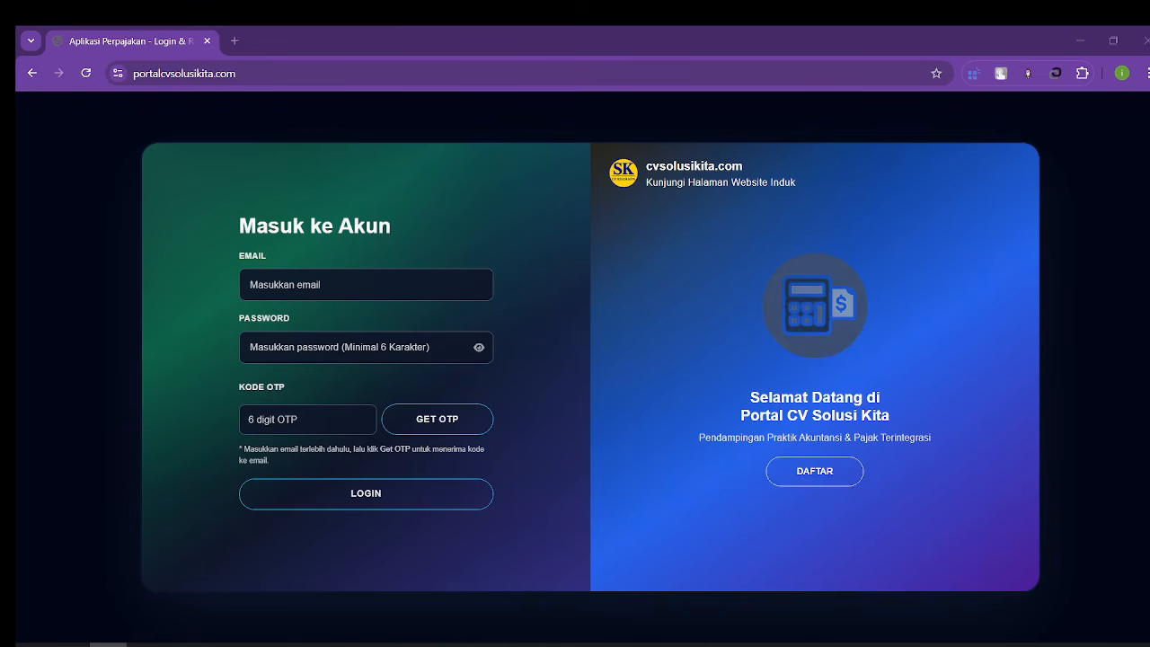
Step: Open cvsolusikita.com in a new browser tab and go to its Layanan page
{"action": "left_click", "coordinate": [235, 41]}
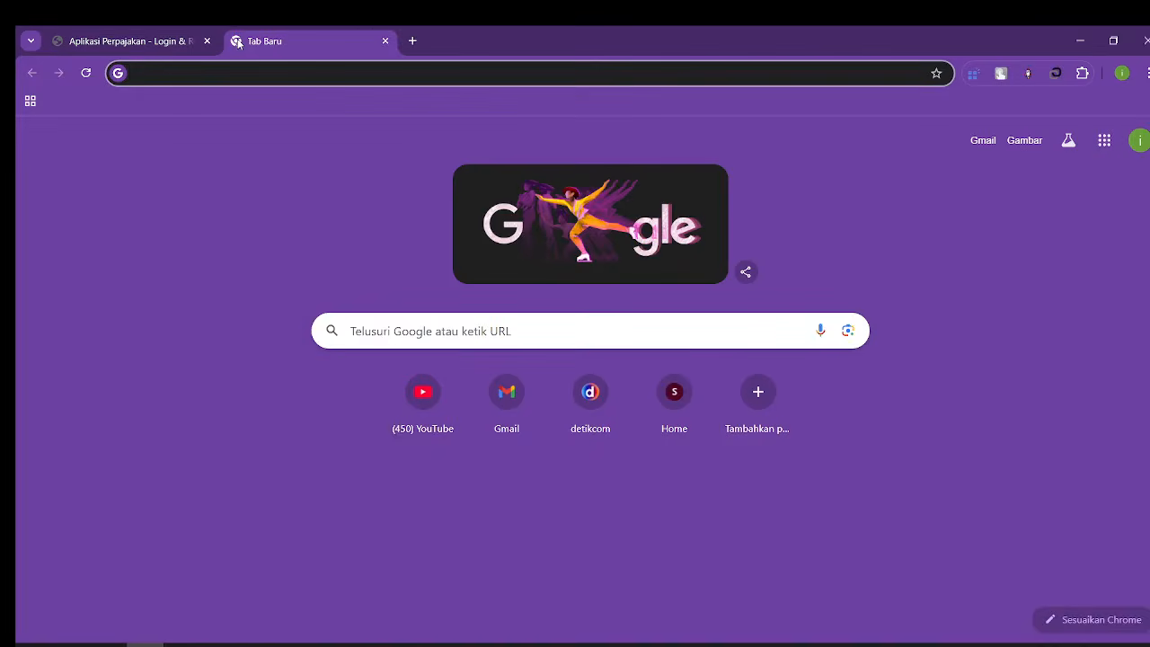
{"action": "type", "text": "cv"}
{"action": "key", "text": "Return"}
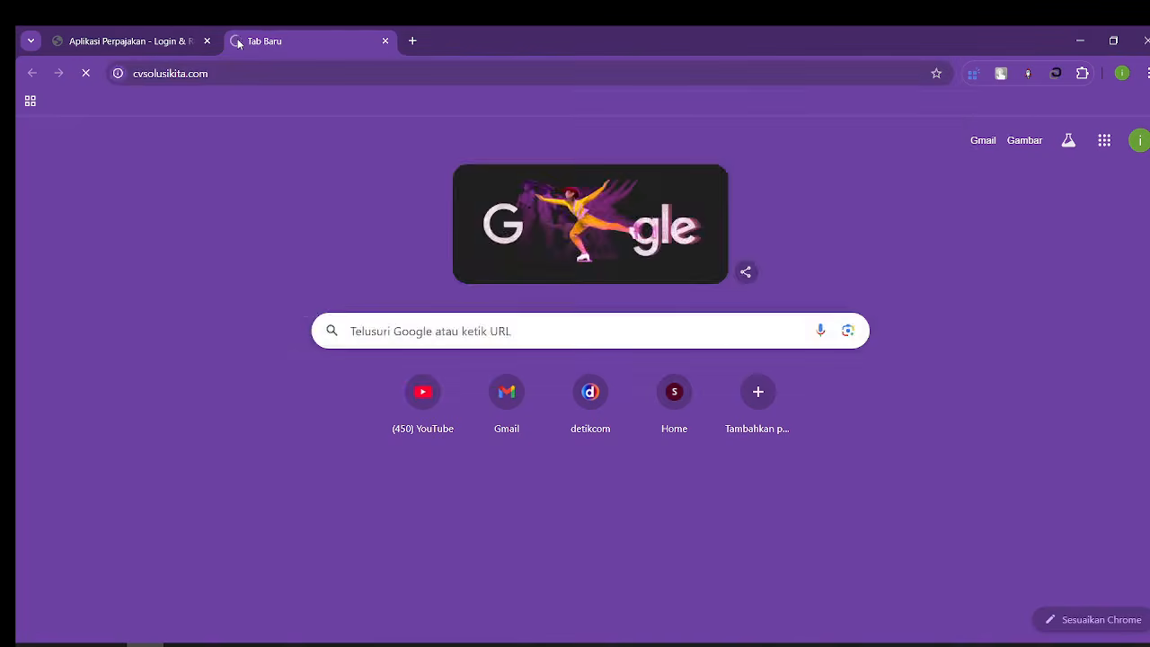
{"action": "left_click", "coordinate": [592, 146]}
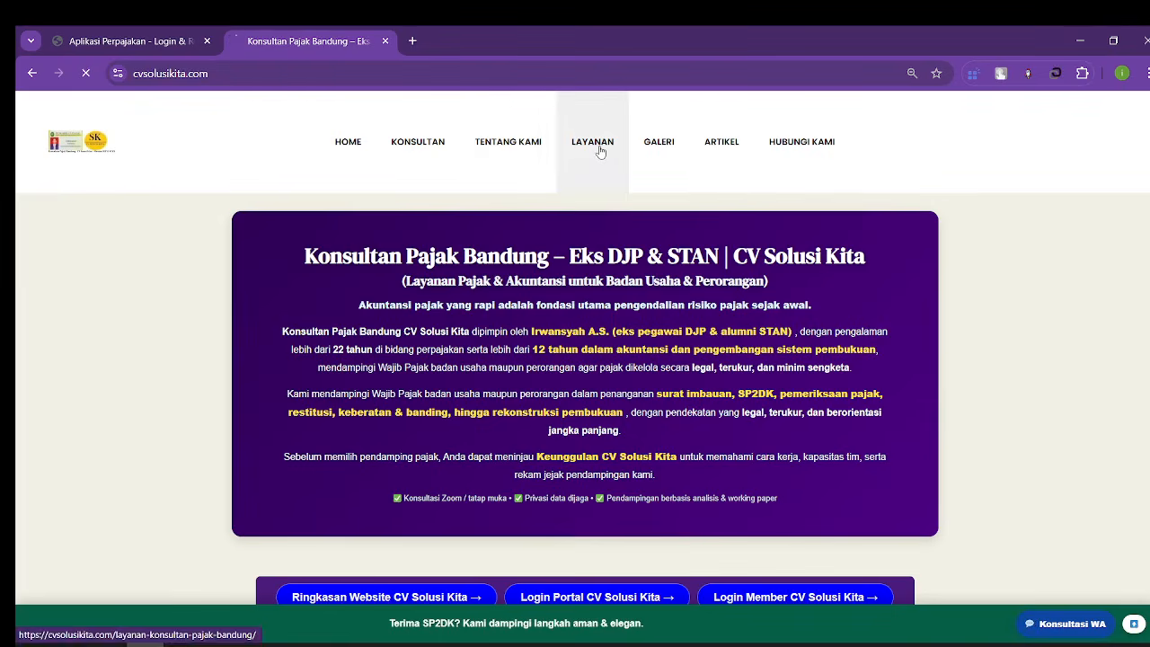
Step: Expand the Sistem Akuntansi & Pajak CV Solusi Kita entry in the services list and open its linked page
{"action": "scroll", "coordinate": [561, 246], "scroll_direction": "down", "scroll_amount": 5}
{"action": "scroll", "coordinate": [561, 245], "scroll_direction": "down", "scroll_amount": 15}
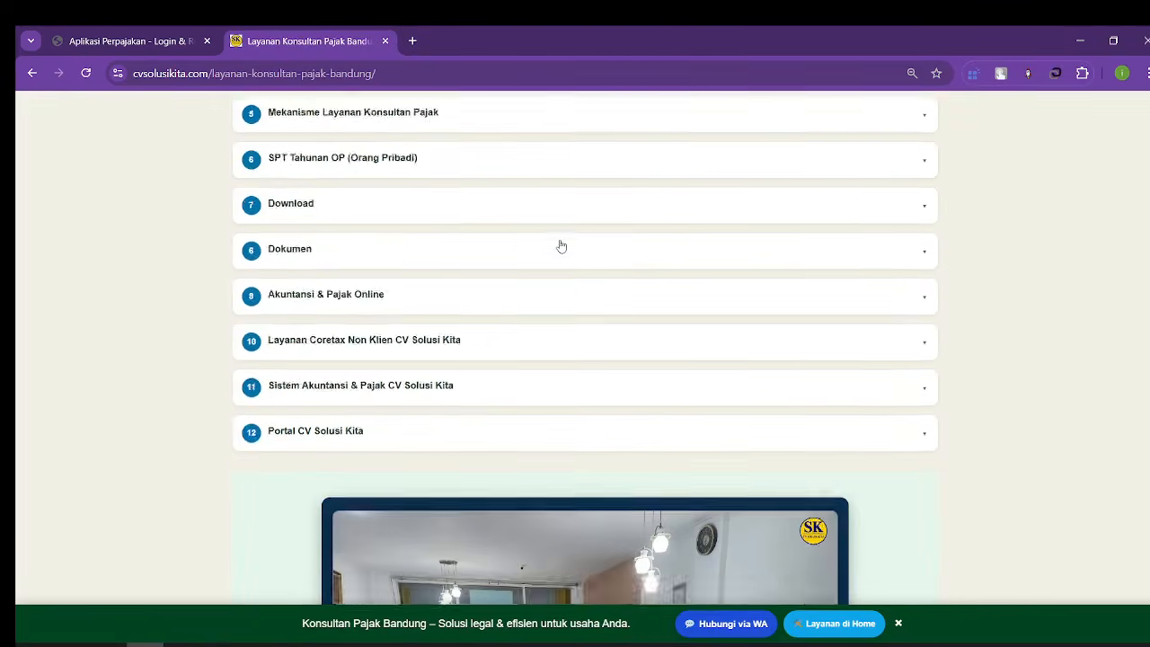
{"action": "scroll", "coordinate": [561, 245], "scroll_direction": "down", "scroll_amount": 5}
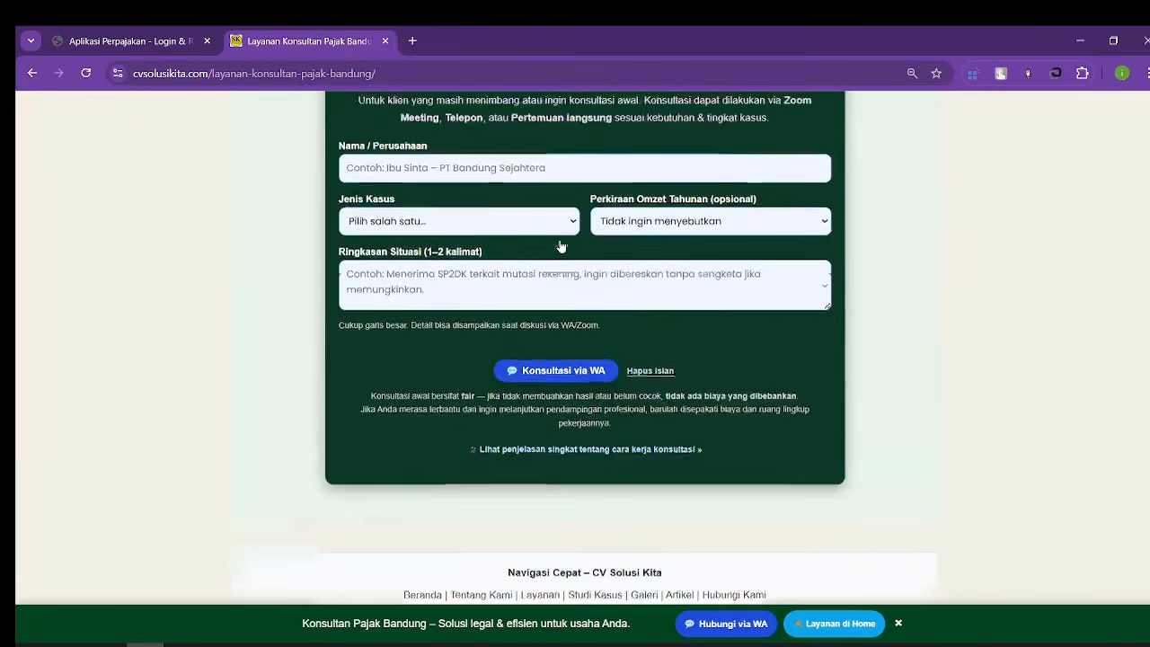
{"action": "scroll", "coordinate": [560, 244], "scroll_direction": "up", "scroll_amount": 8}
{"action": "scroll", "coordinate": [561, 245], "scroll_direction": "up", "scroll_amount": 5}
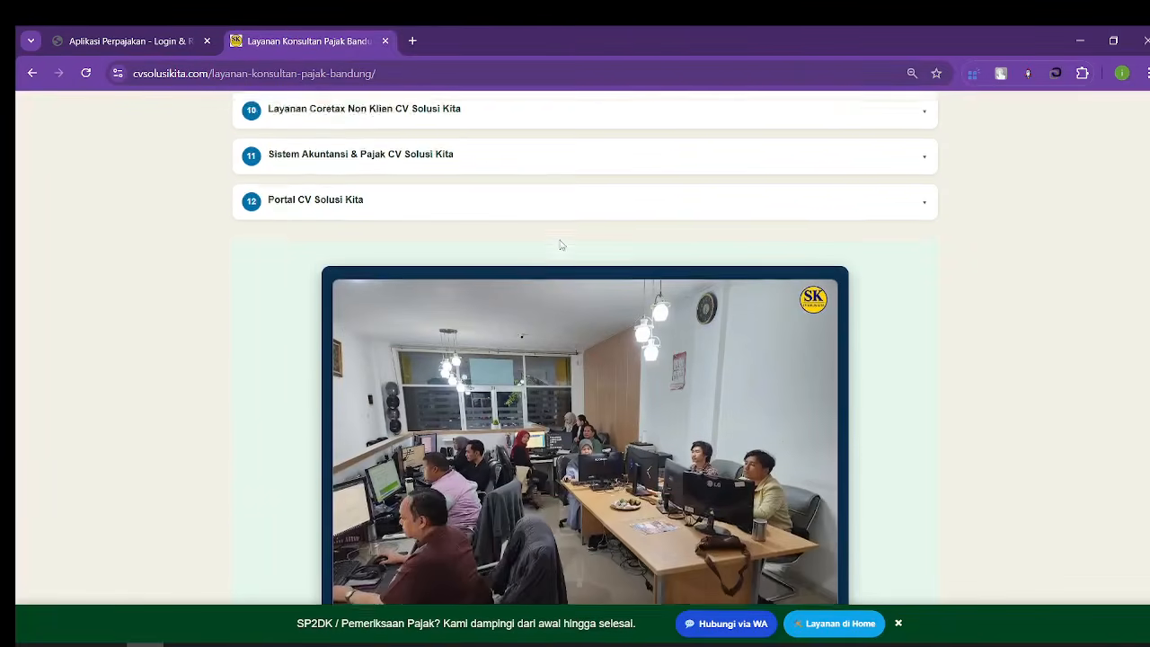
{"action": "left_click", "coordinate": [464, 264]}
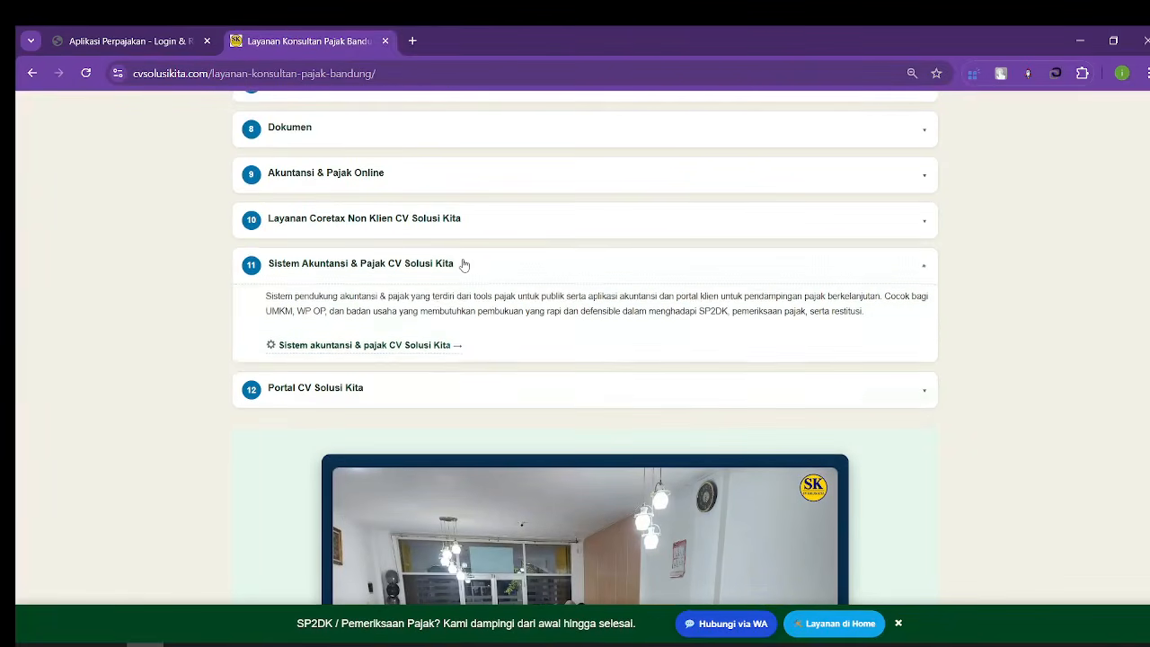
{"action": "left_click", "coordinate": [437, 343]}
Step: Open the free tool Simulasi Pembukuan Satu Siklus Terintegrasi from the Alat Umum list and skim its introduction
{"action": "scroll", "coordinate": [433, 347], "scroll_direction": "down", "scroll_amount": 8}
{"action": "scroll", "coordinate": [433, 347], "scroll_direction": "down", "scroll_amount": 20}
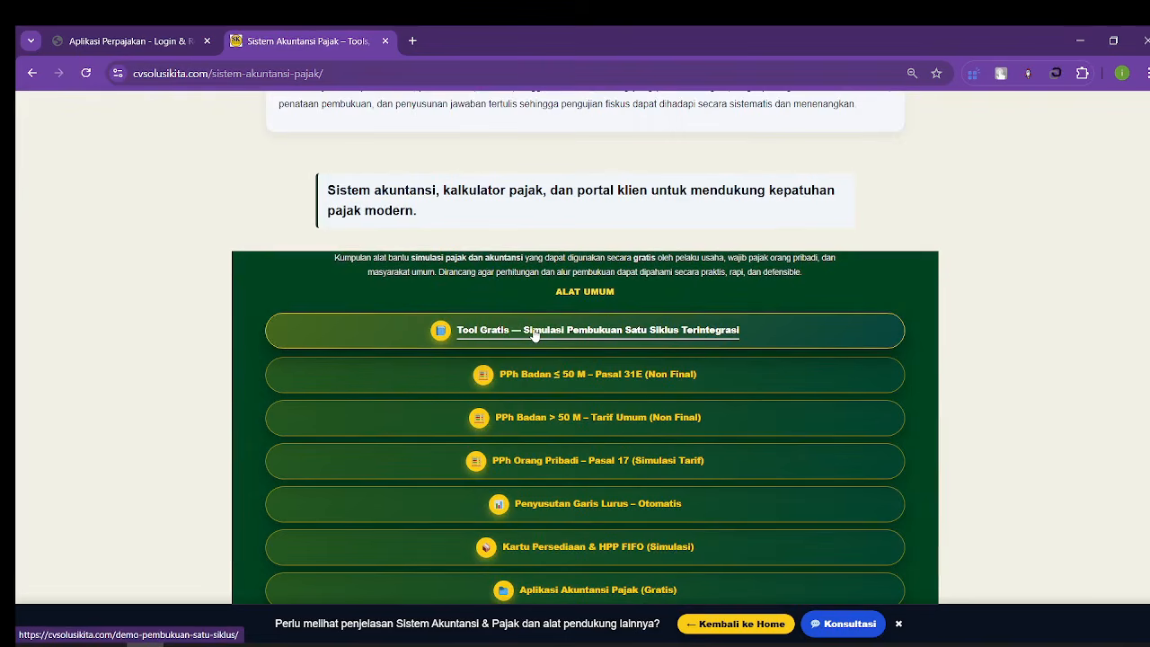
{"action": "scroll", "coordinate": [534, 334], "scroll_direction": "down", "scroll_amount": 3}
{"action": "scroll", "coordinate": [534, 335], "scroll_direction": "up", "scroll_amount": 3}
{"action": "scroll", "coordinate": [584, 360], "scroll_direction": "down", "scroll_amount": 1}
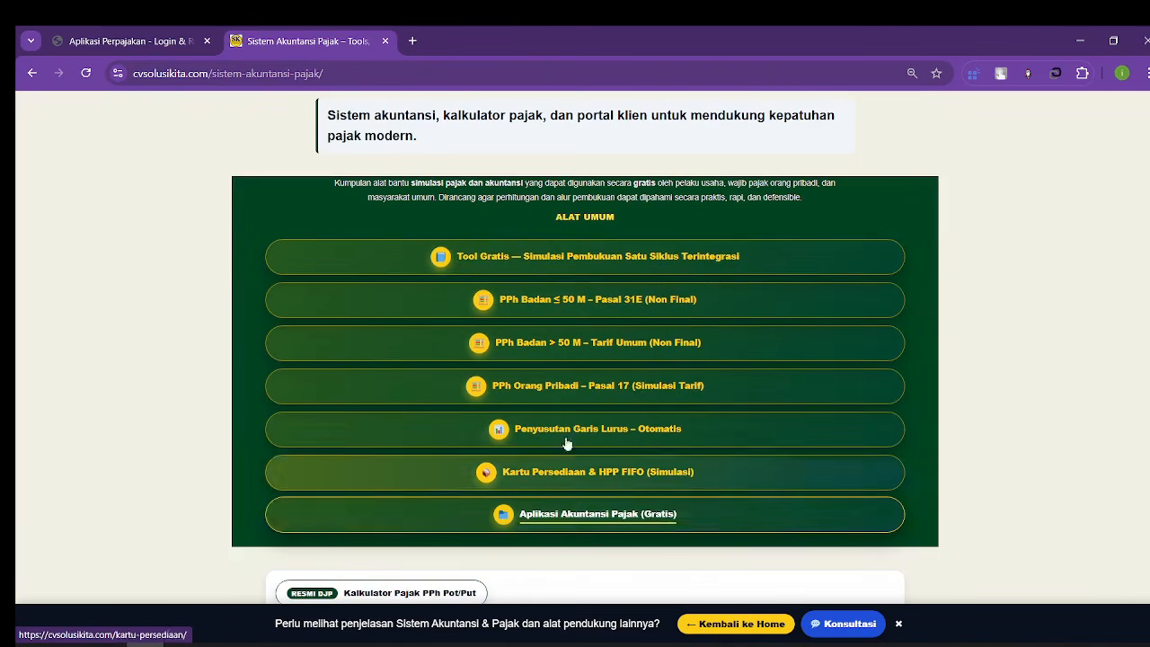
{"action": "left_click", "coordinate": [584, 257]}
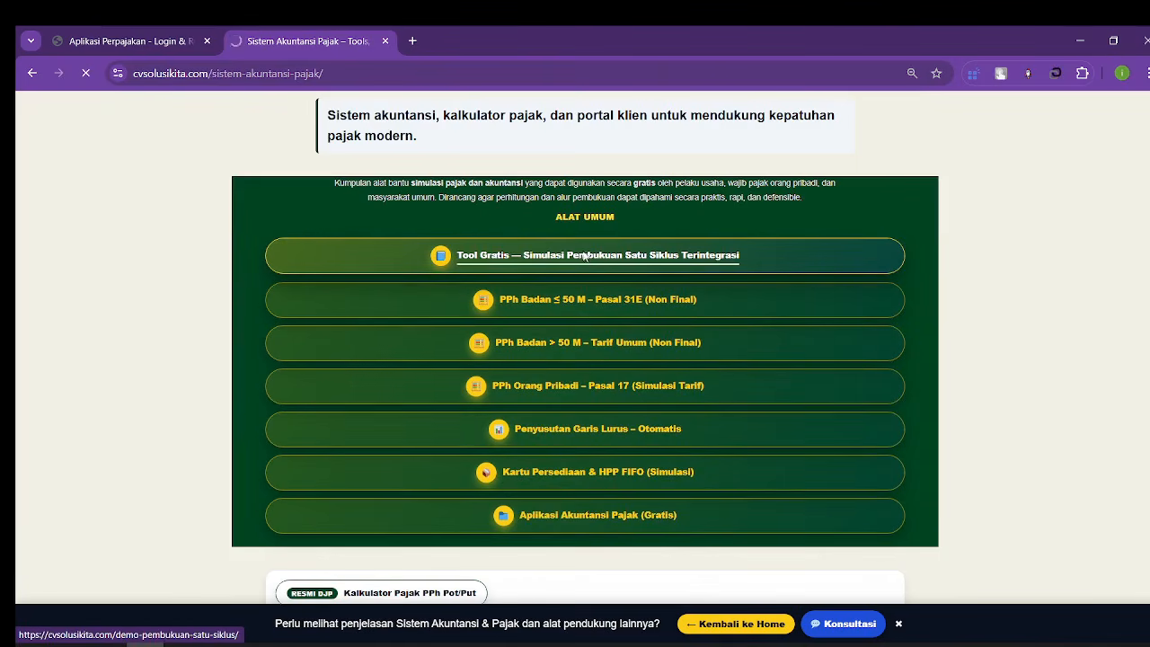
{"action": "scroll", "coordinate": [584, 256], "scroll_direction": "down", "scroll_amount": 2}
{"action": "scroll", "coordinate": [584, 257], "scroll_direction": "down", "scroll_amount": 3}
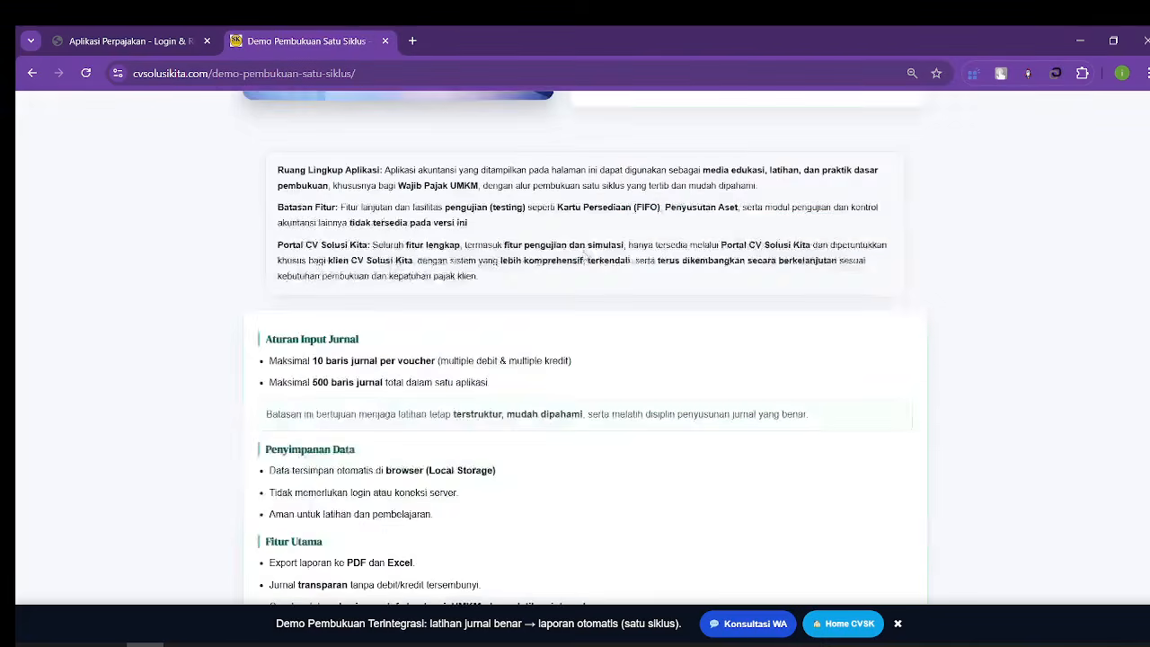
{"action": "scroll", "coordinate": [584, 257], "scroll_direction": "up", "scroll_amount": 5}
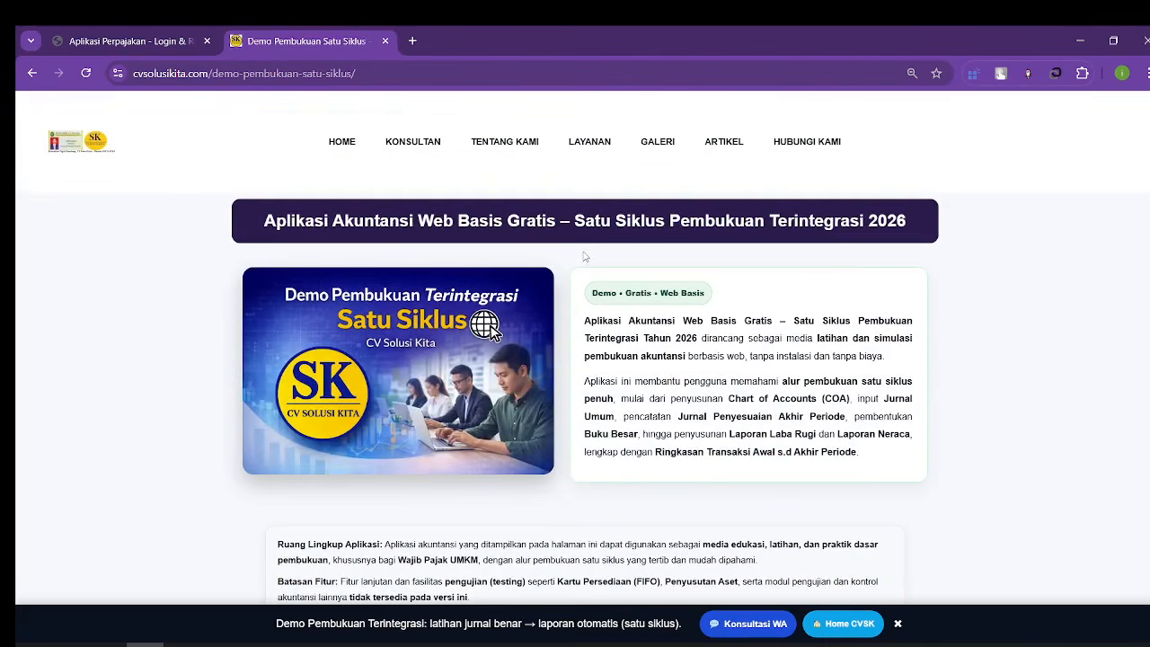
Step: Look up the Demo Pembukuan Satu Siklus page through a Google search for "demo pembukuan bandung" in a separate tab, closing that tab after viewing
{"action": "left_click", "coordinate": [412, 41]}
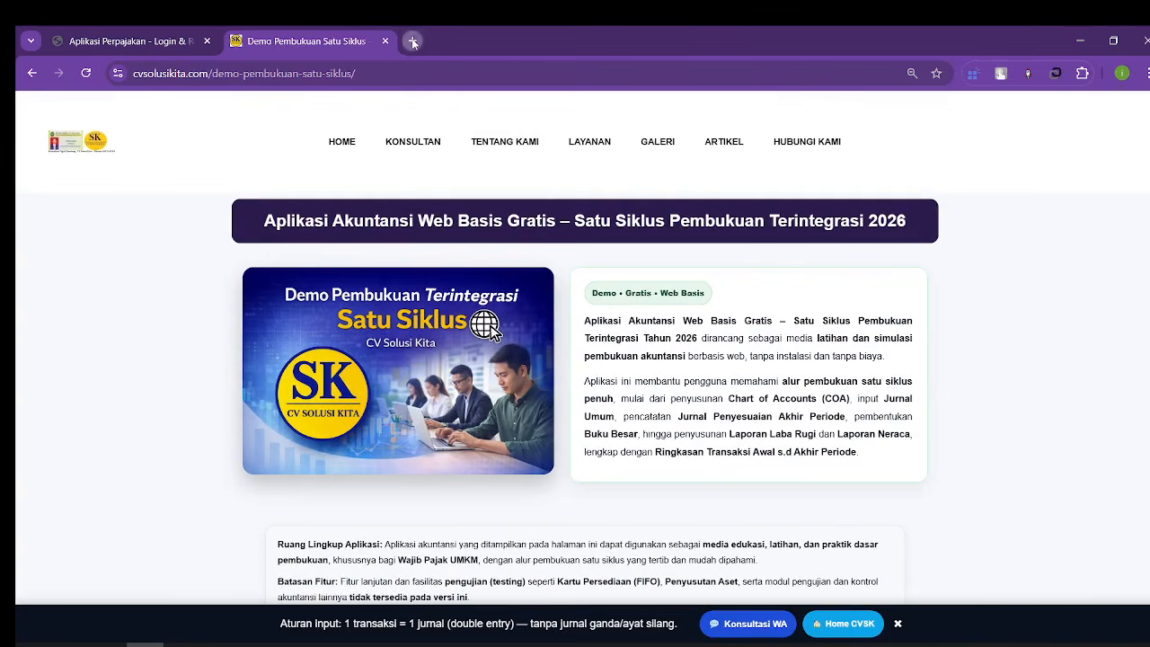
{"action": "left_click", "coordinate": [431, 328]}
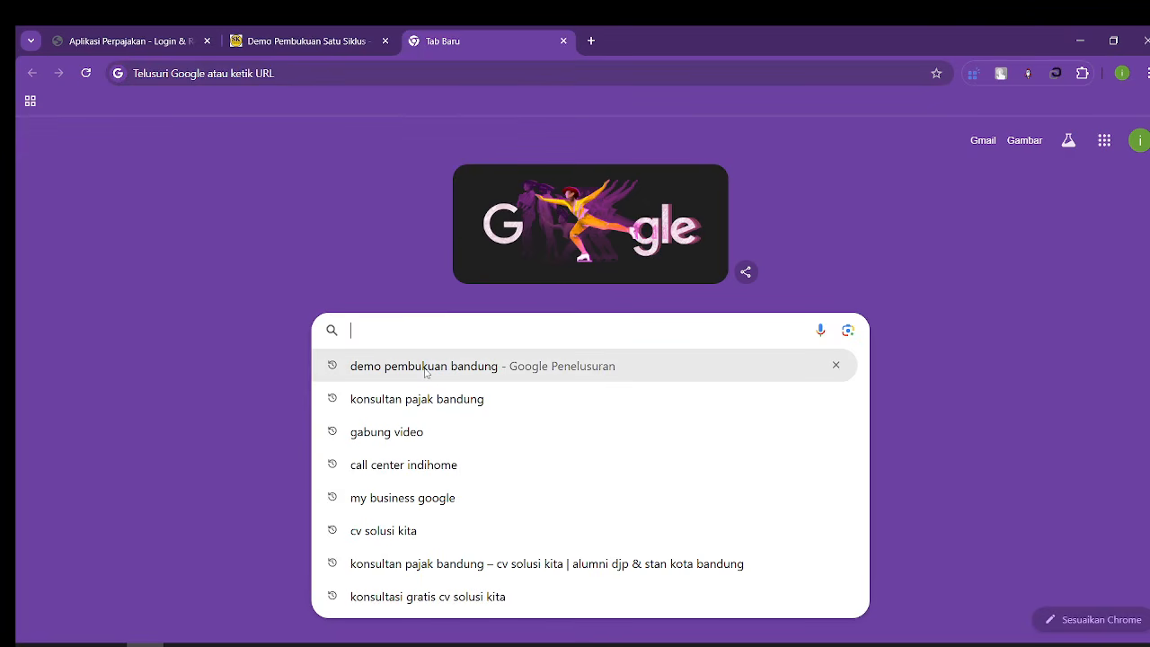
{"action": "left_click", "coordinate": [425, 368]}
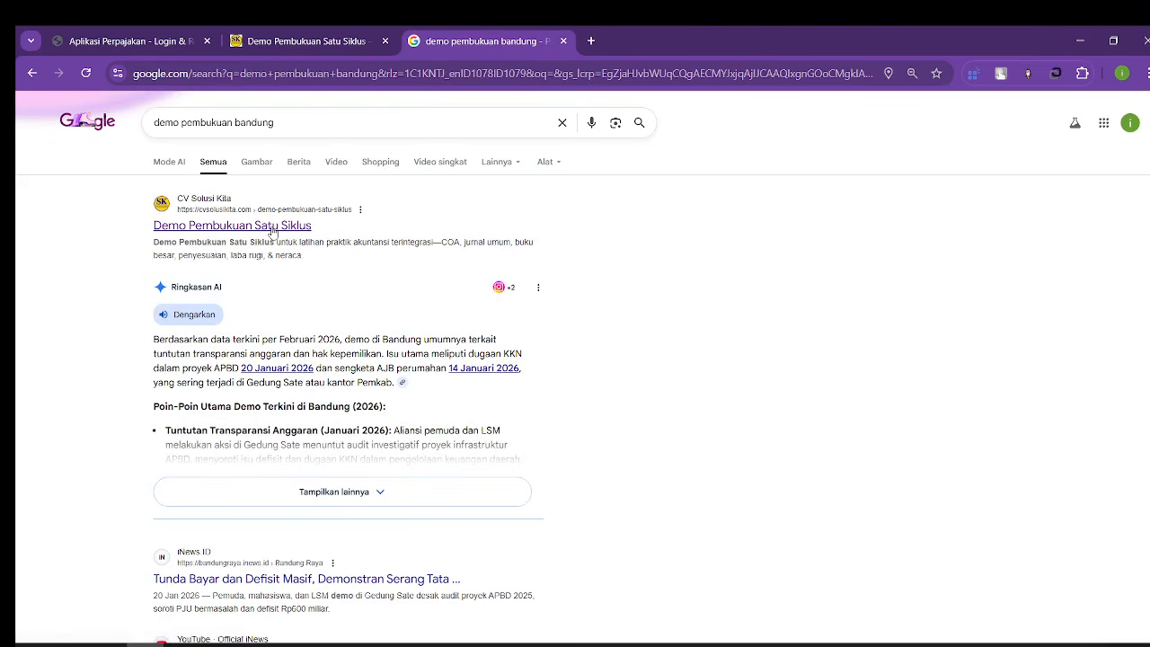
{"action": "left_click", "coordinate": [271, 230]}
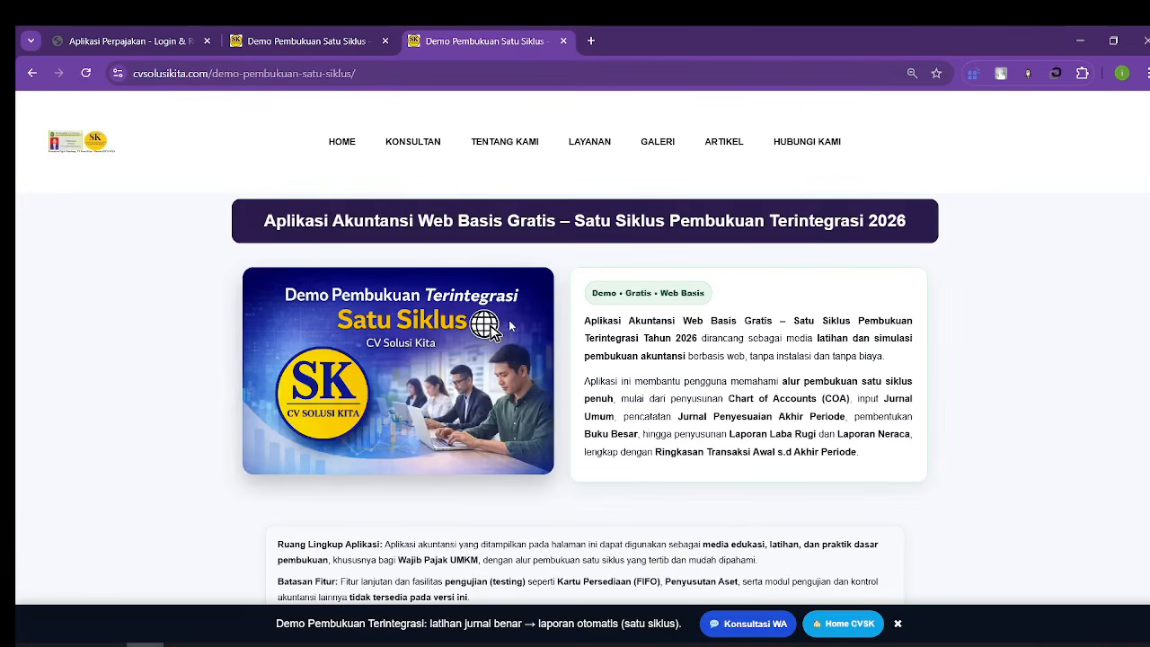
{"action": "scroll", "coordinate": [486, 177], "scroll_direction": "down", "scroll_amount": 2}
{"action": "key", "text": "ctrl+w"}
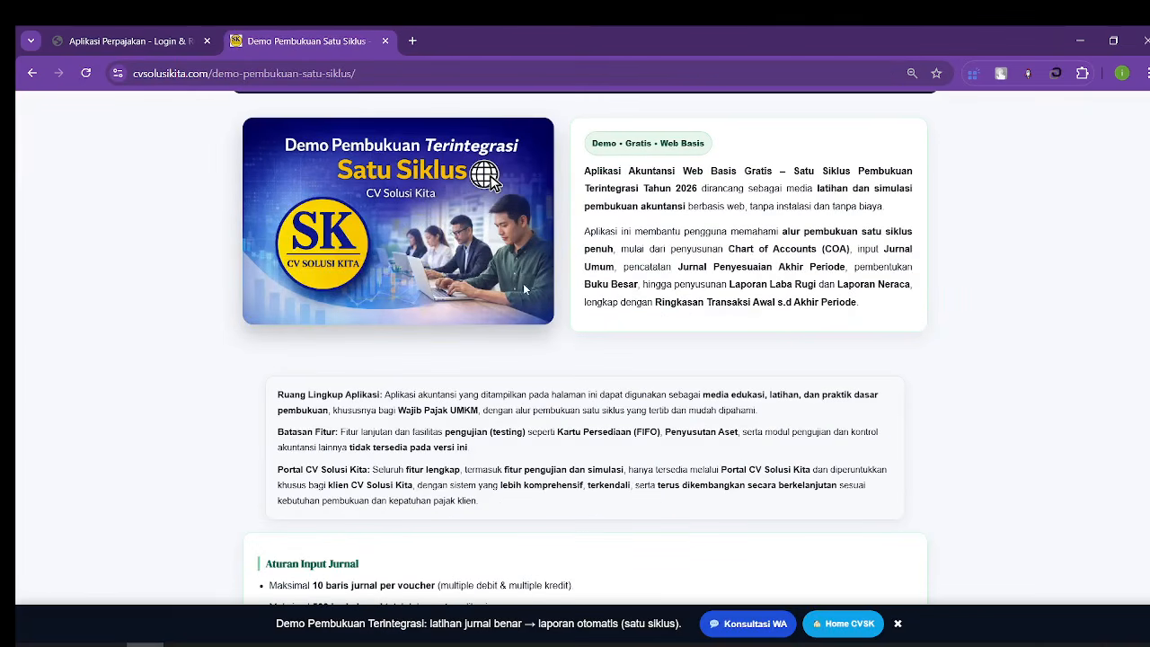
Step: Read the demo page's application scope, journal input rules, data storage and main feature sections
{"action": "scroll", "coordinate": [525, 289], "scroll_direction": "down", "scroll_amount": 5}
{"action": "scroll", "coordinate": [525, 289], "scroll_direction": "down", "scroll_amount": 3}
{"action": "scroll", "coordinate": [526, 289], "scroll_direction": "up", "scroll_amount": 7}
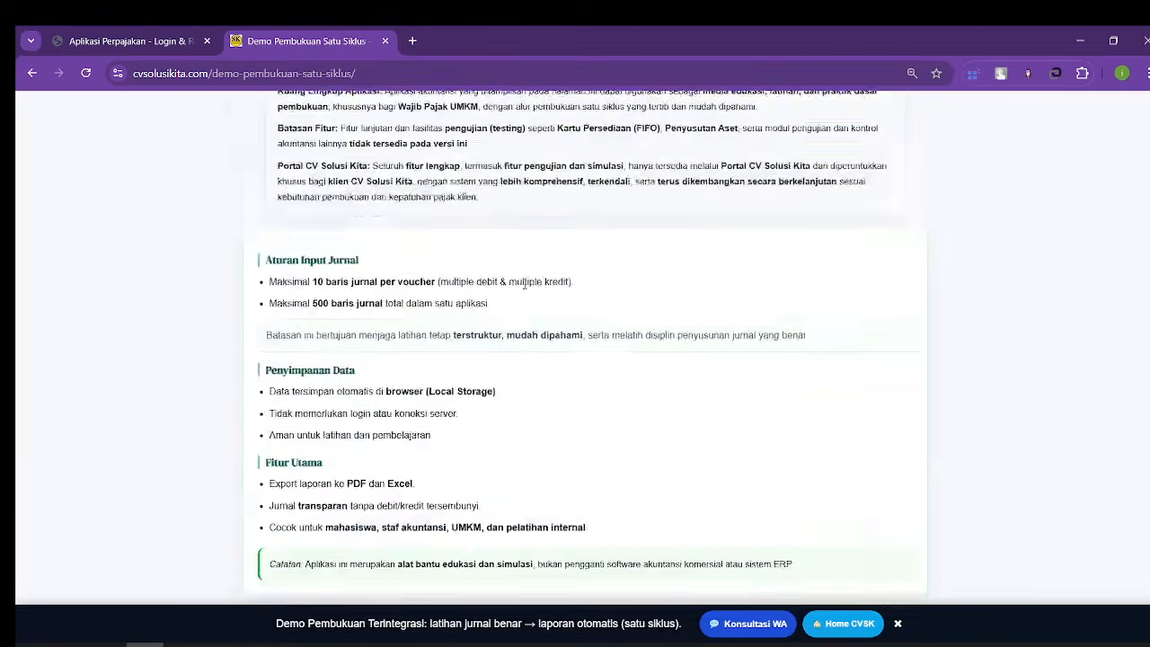
{"action": "scroll", "coordinate": [525, 290], "scroll_direction": "up", "scroll_amount": 1}
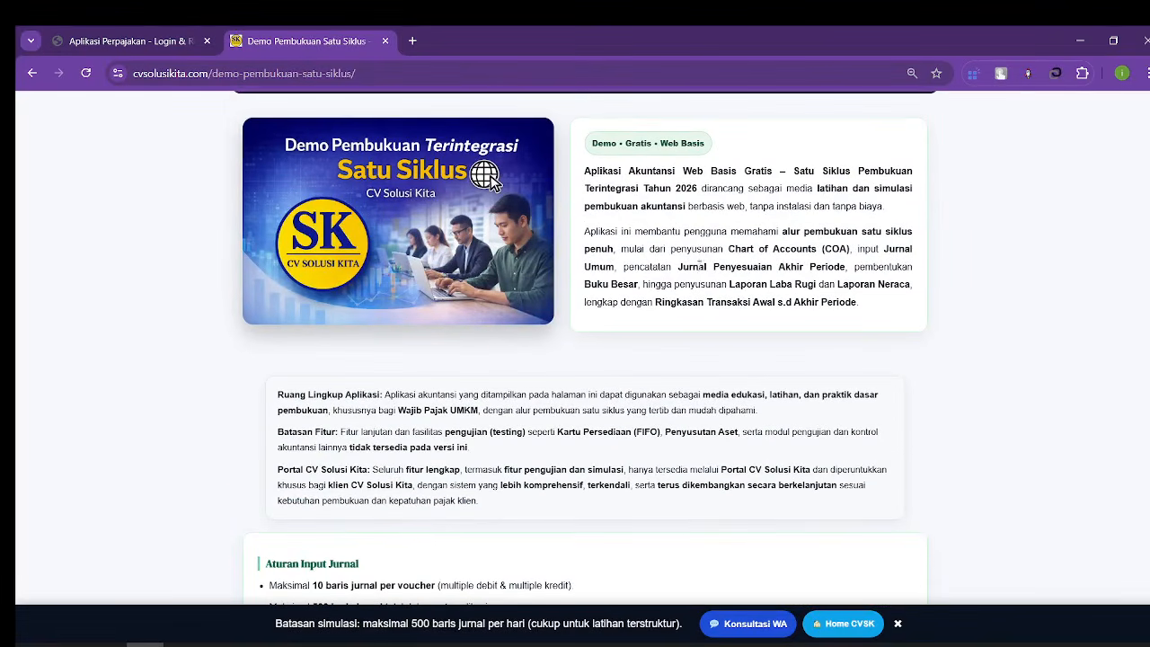
{"action": "scroll", "coordinate": [625, 283], "scroll_direction": "down", "scroll_amount": 2}
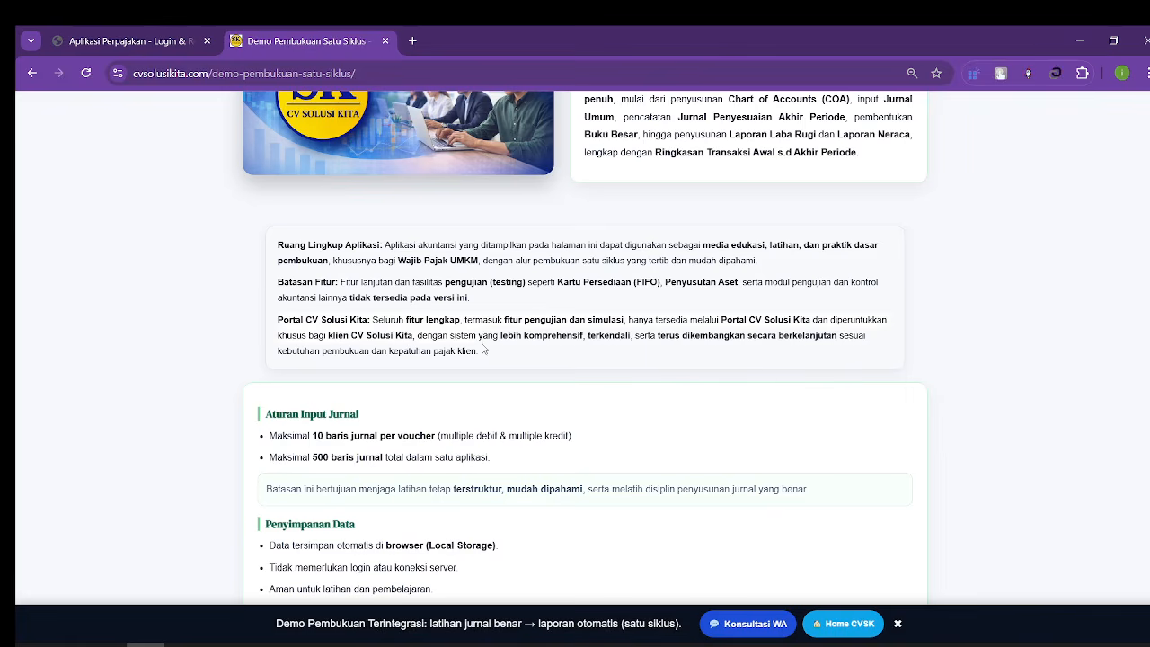
{"action": "scroll", "coordinate": [481, 354], "scroll_direction": "down", "scroll_amount": 1}
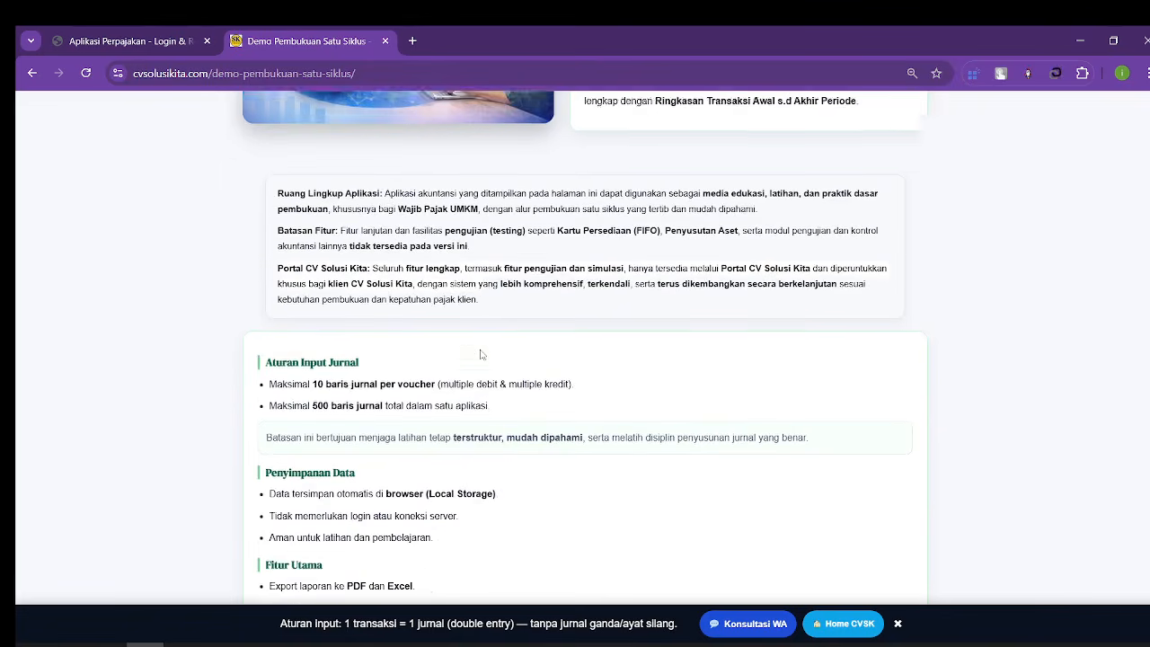
{"action": "scroll", "coordinate": [348, 358], "scroll_direction": "down", "scroll_amount": 1}
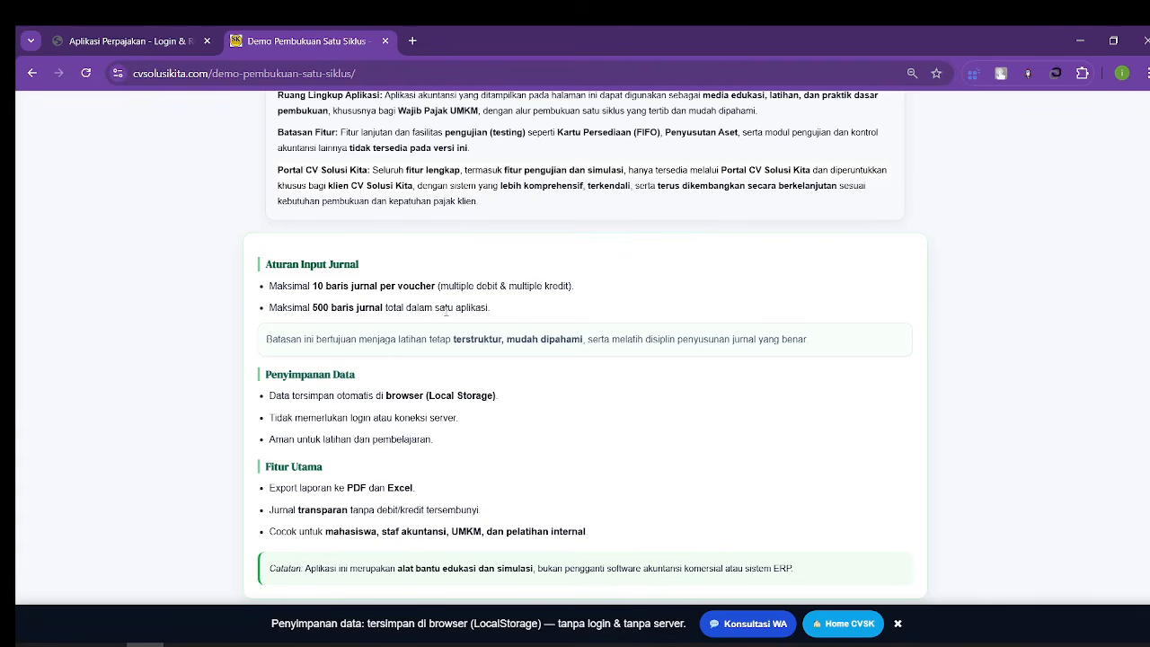
{"action": "scroll", "coordinate": [371, 355], "scroll_direction": "down", "scroll_amount": 2}
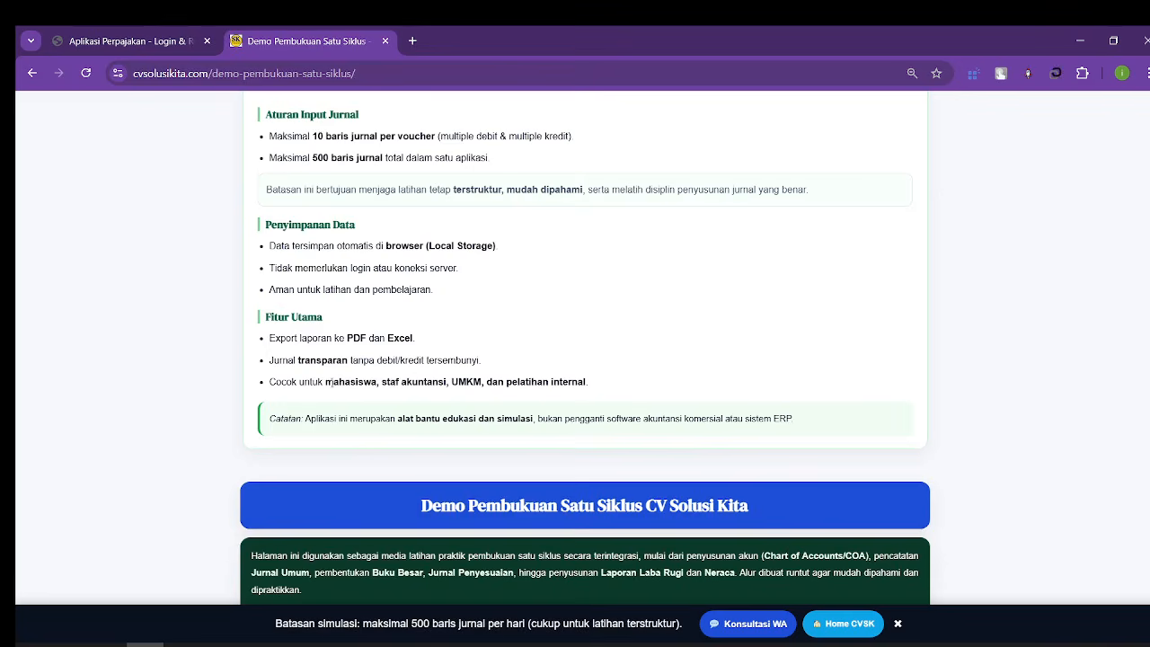
Step: Examine the report choices offered for export in the Demo Akuntansi section
{"action": "scroll", "coordinate": [483, 381], "scroll_direction": "down", "scroll_amount": 5}
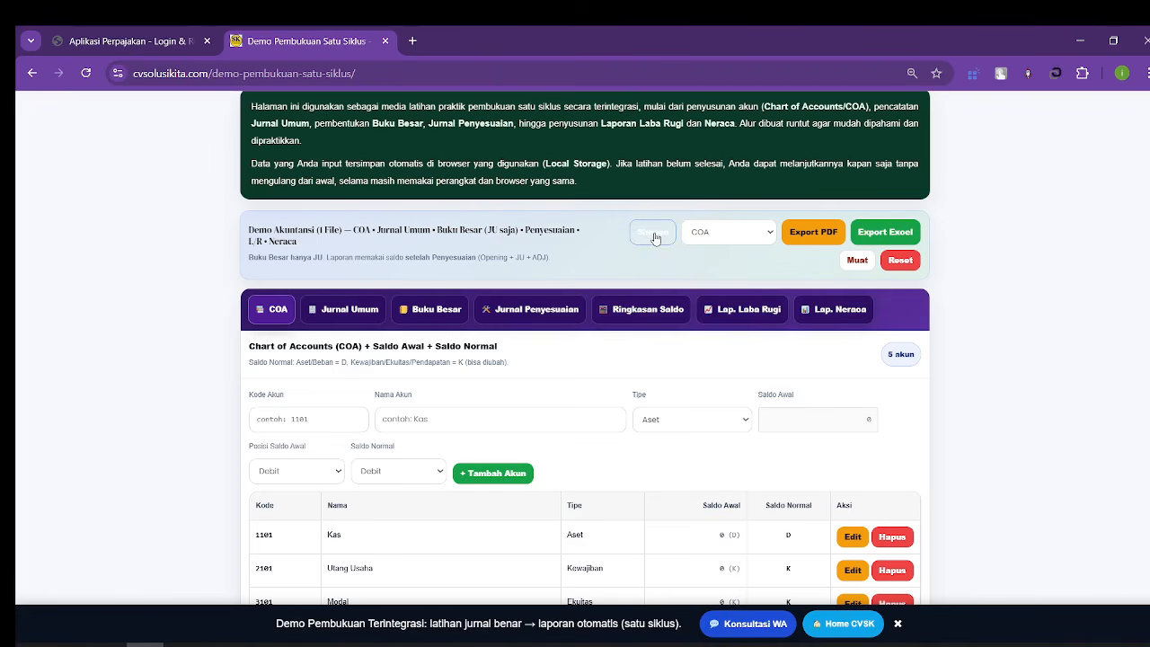
{"action": "left_click", "coordinate": [752, 233]}
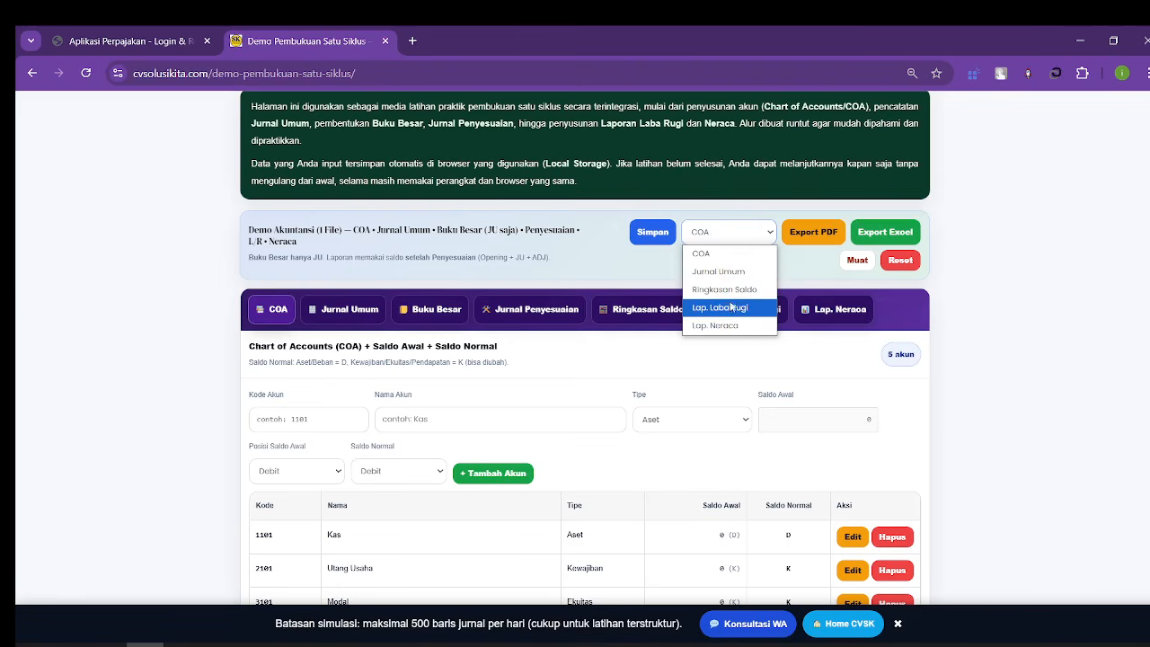
{"action": "left_click", "coordinate": [715, 231]}
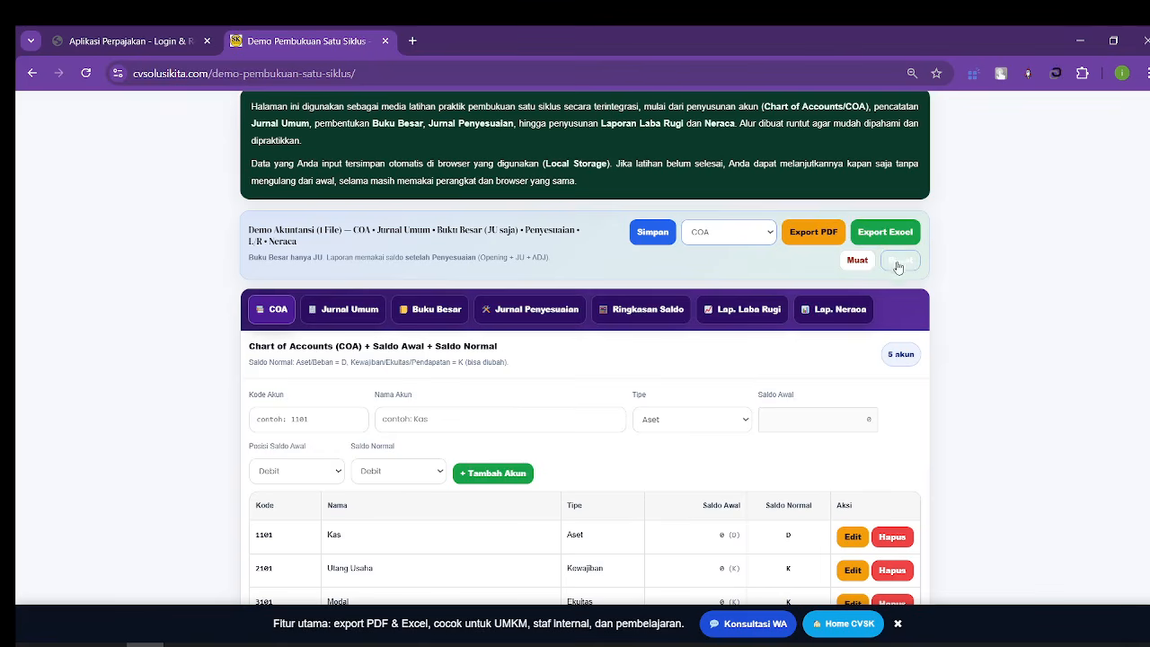
Step: Change the Kas account's code to 1-1101 in the chart of accounts, keeping its other details
{"action": "scroll", "coordinate": [760, 300], "scroll_direction": "down", "scroll_amount": 1}
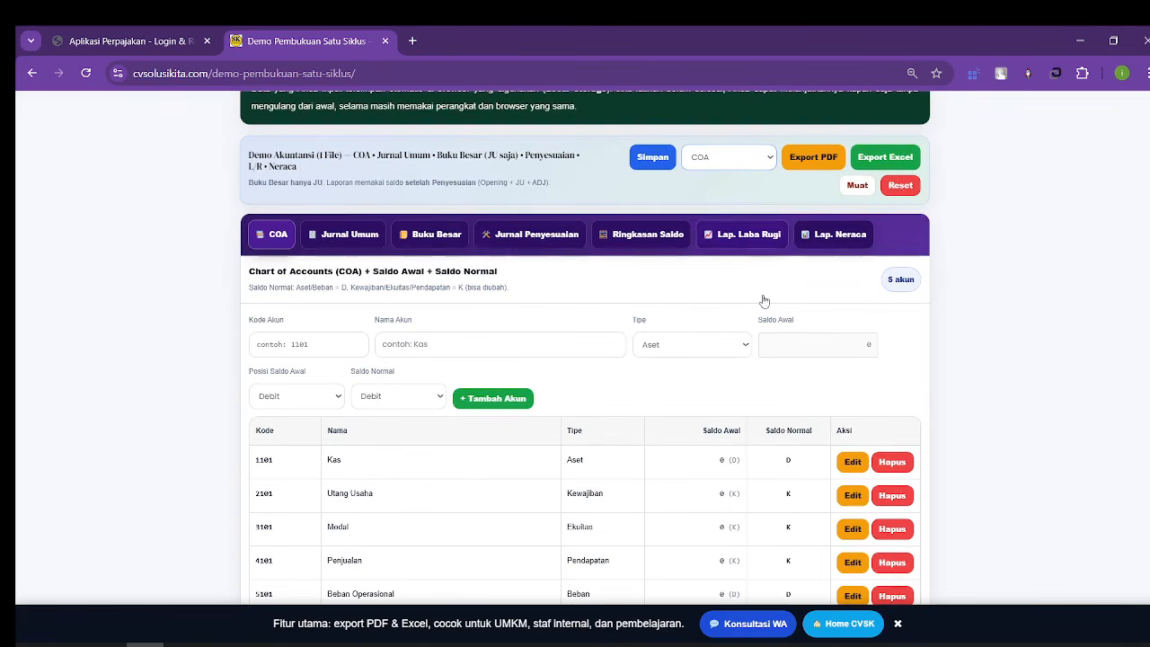
{"action": "scroll", "coordinate": [382, 297], "scroll_direction": "down", "scroll_amount": 2}
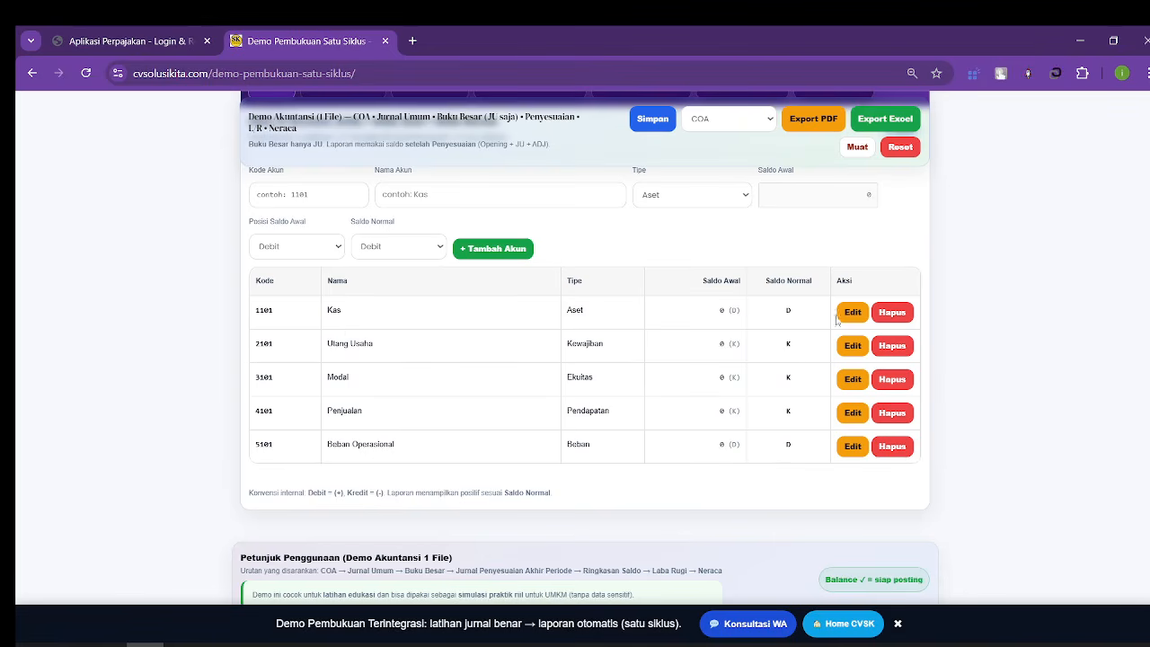
{"action": "left_click", "coordinate": [850, 314]}
{"action": "left_click", "coordinate": [493, 165]}
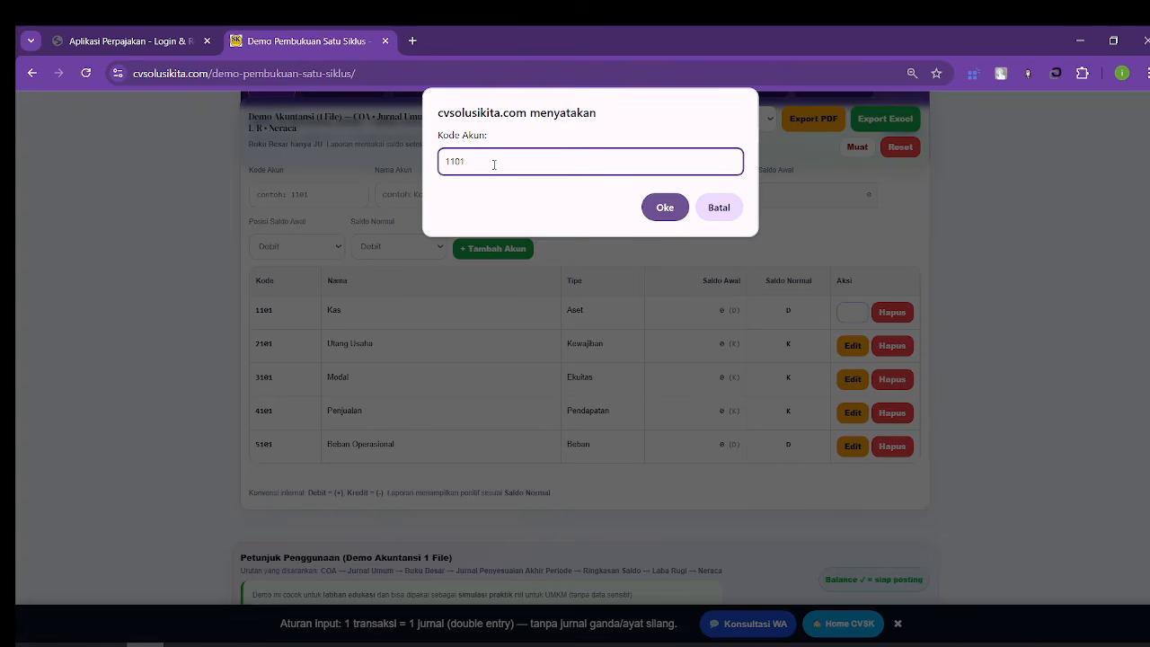
{"action": "type", "text": "-"}
{"action": "left_click", "coordinate": [663, 207]}
{"action": "left_click", "coordinate": [663, 207]}
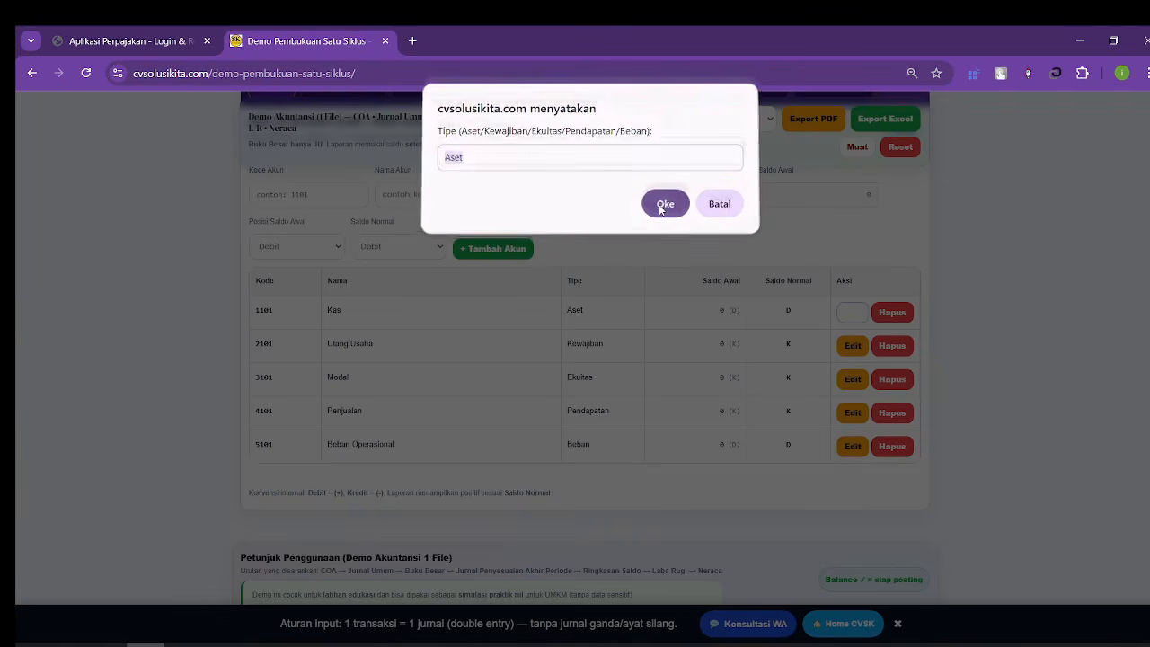
{"action": "left_click", "coordinate": [663, 208]}
{"action": "left_click", "coordinate": [663, 208]}
{"action": "left_click", "coordinate": [663, 207]}
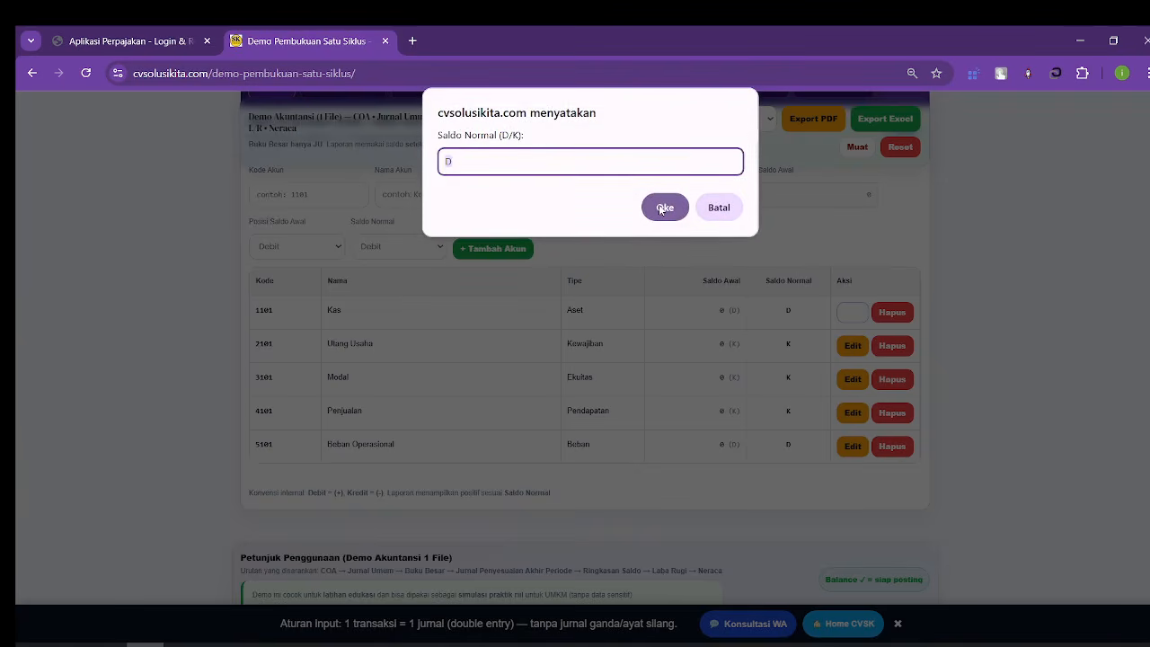
{"action": "left_click", "coordinate": [663, 207]}
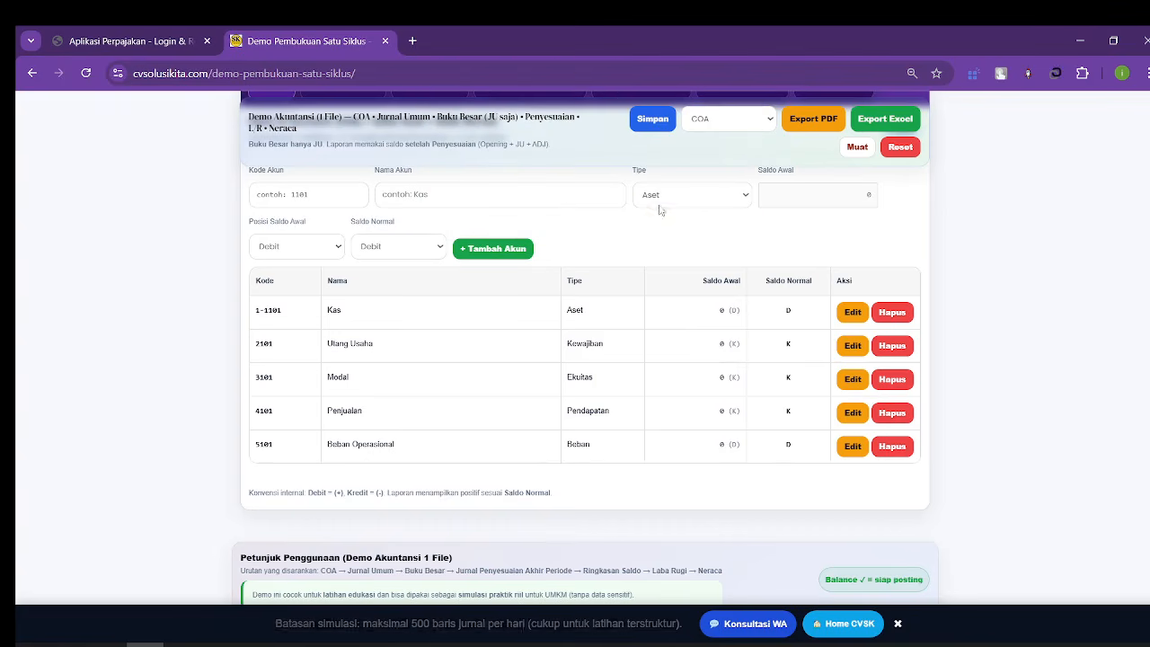
Step: Change the Utang Usaha account's code to 1-2101, keeping its other details
{"action": "left_click", "coordinate": [851, 347]}
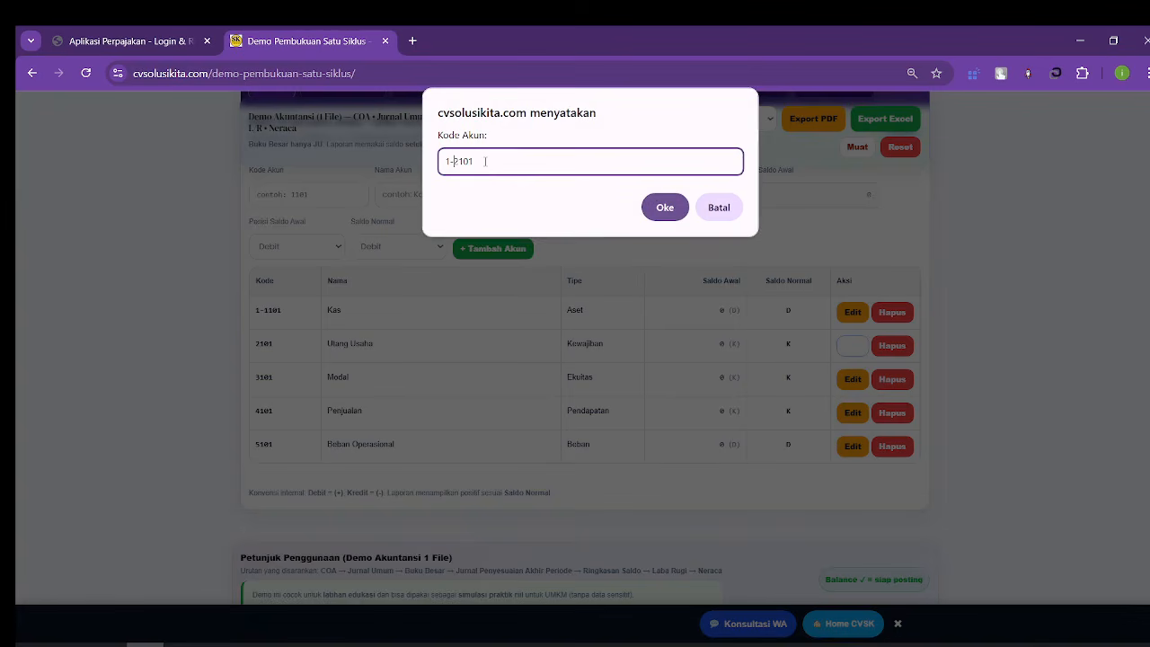
{"action": "left_click", "coordinate": [664, 207]}
{"action": "left_click", "coordinate": [664, 207]}
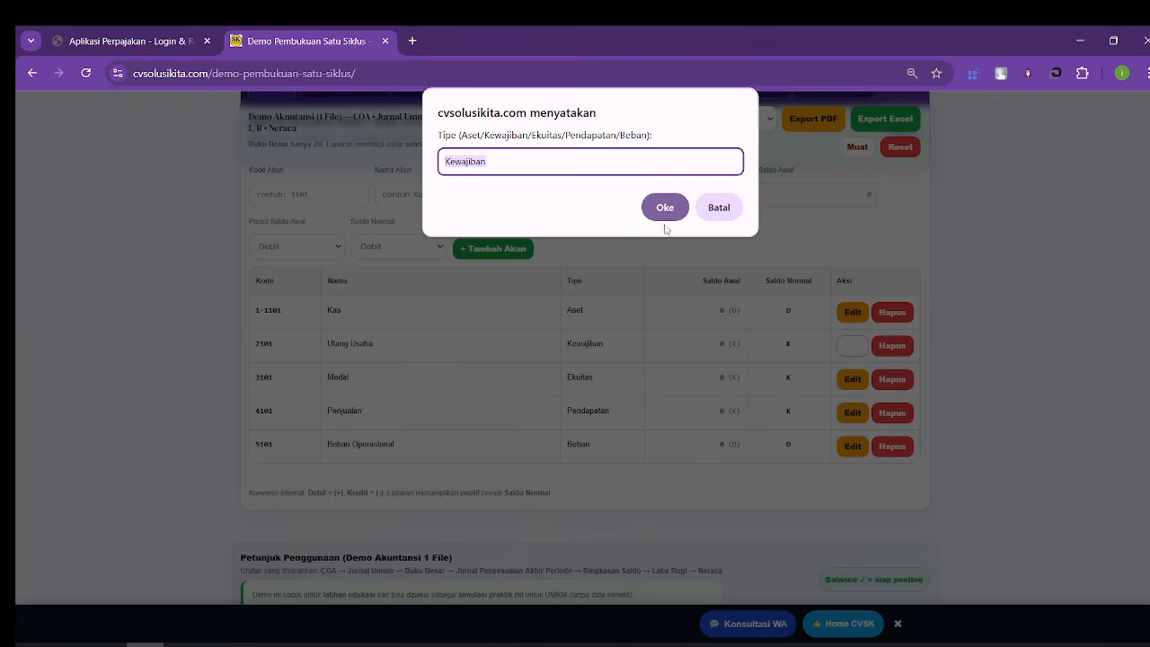
{"action": "left_click", "coordinate": [666, 207]}
{"action": "left_click", "coordinate": [665, 207]}
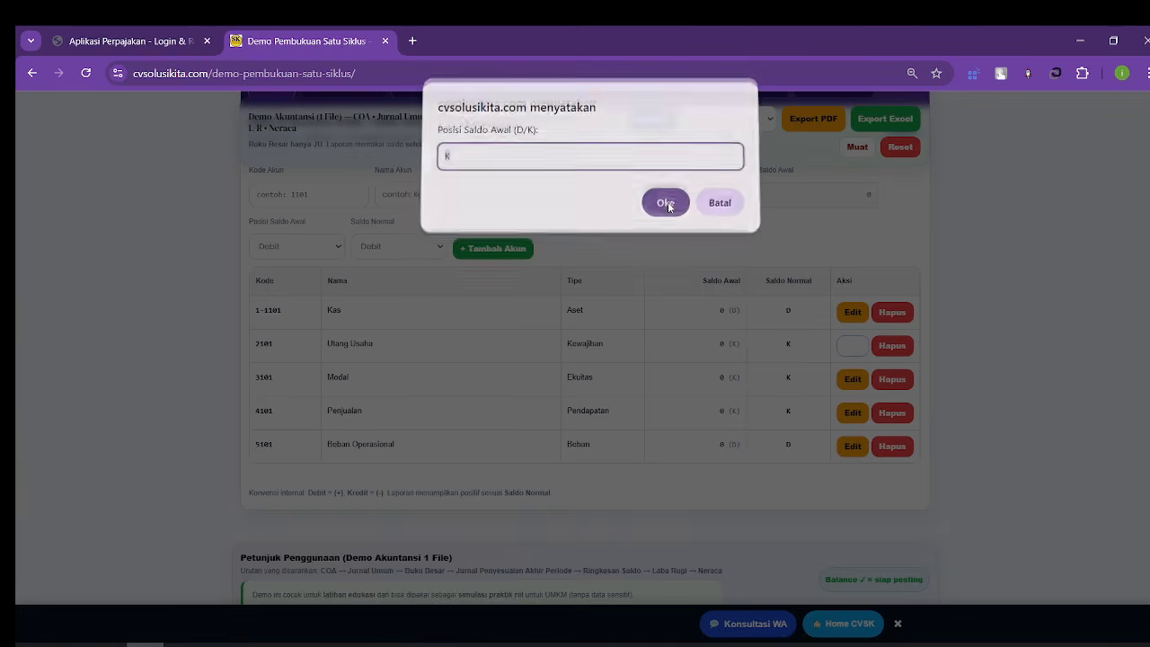
{"action": "left_click", "coordinate": [664, 207]}
{"action": "left_click", "coordinate": [665, 208]}
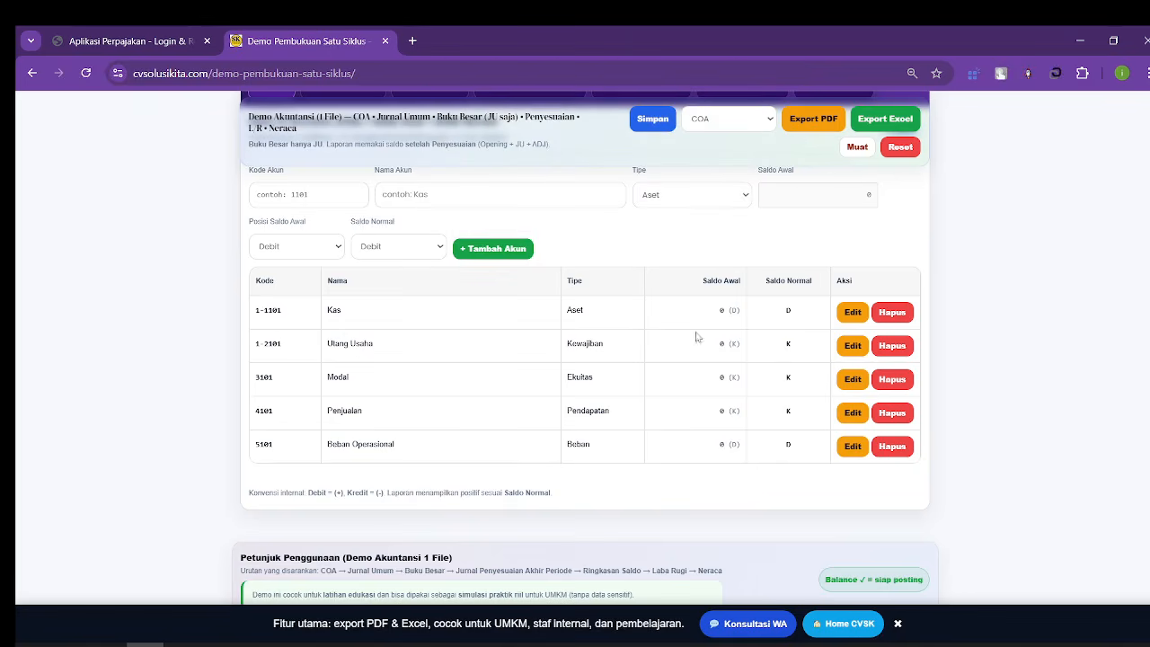
Step: Change the Modal account's code to 1-3101, keeping its other details
{"action": "left_click", "coordinate": [839, 385]}
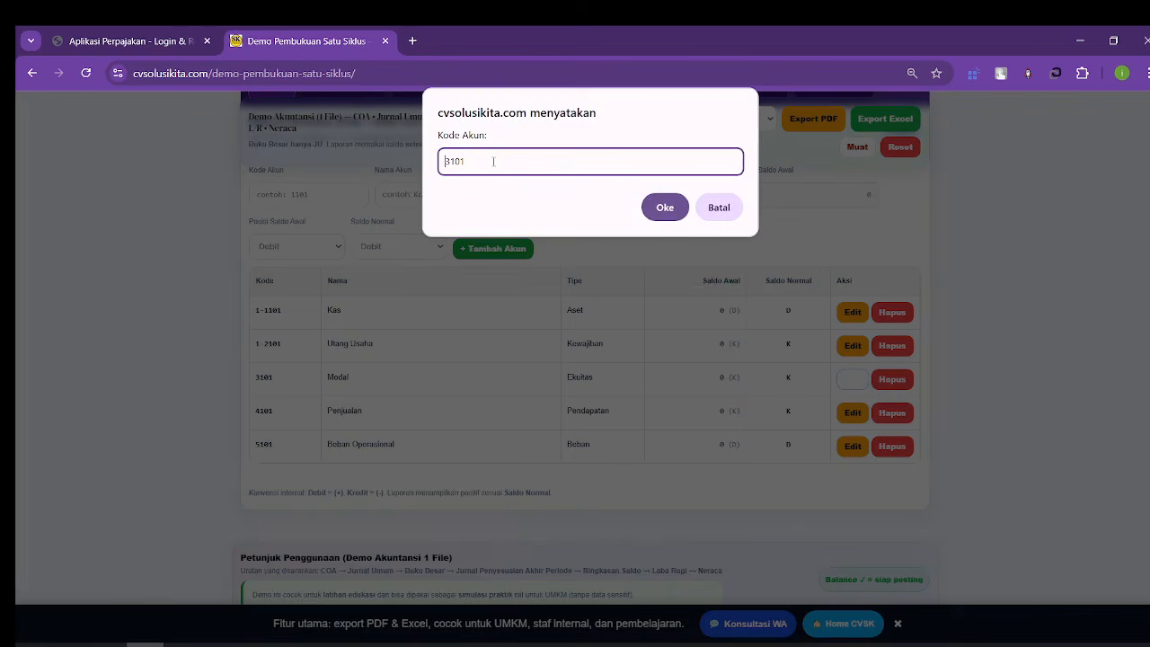
{"action": "left_click", "coordinate": [665, 207]}
{"action": "left_click", "coordinate": [664, 208]}
{"action": "left_click", "coordinate": [665, 207]}
{"action": "left_click", "coordinate": [665, 208]}
{"action": "left_click", "coordinate": [665, 207]}
{"action": "left_click", "coordinate": [665, 206]}
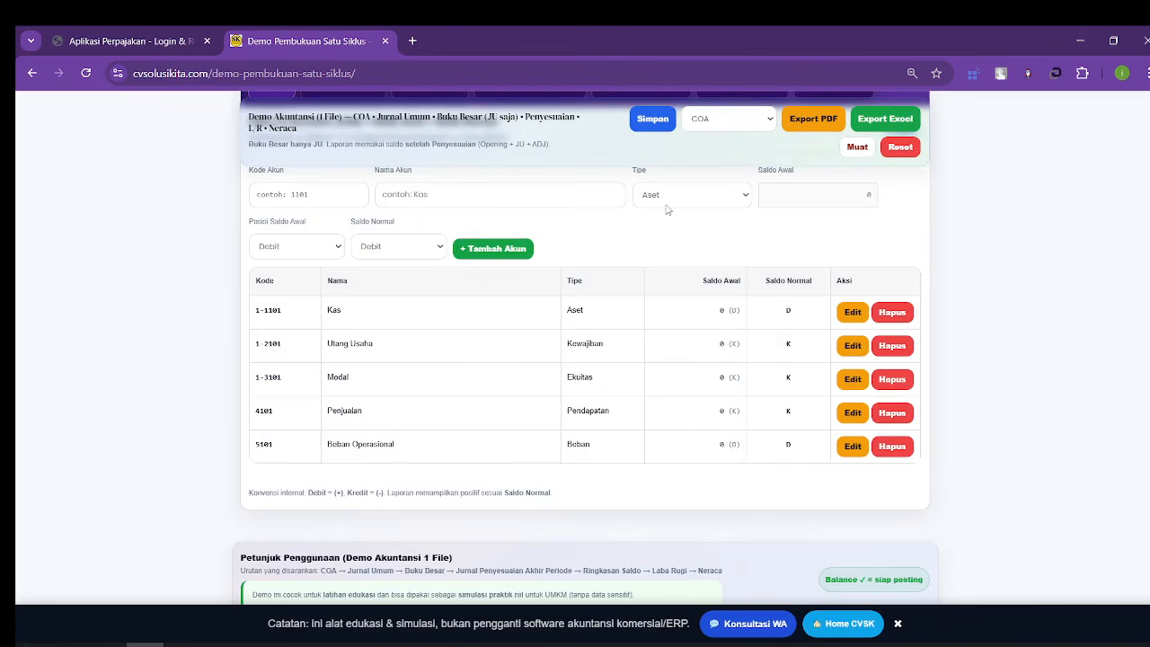
Step: Change the Penjualan account's code to 2-4101, keeping its other details
{"action": "left_click", "coordinate": [856, 420]}
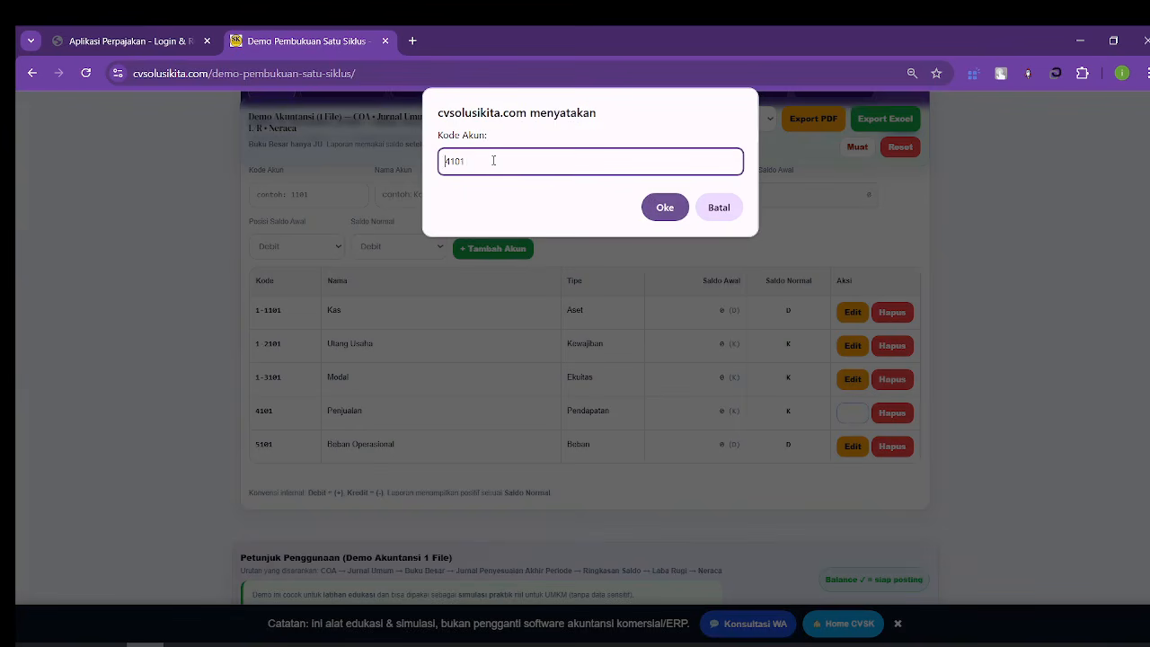
{"action": "left_click", "coordinate": [665, 207]}
{"action": "left_click", "coordinate": [664, 207]}
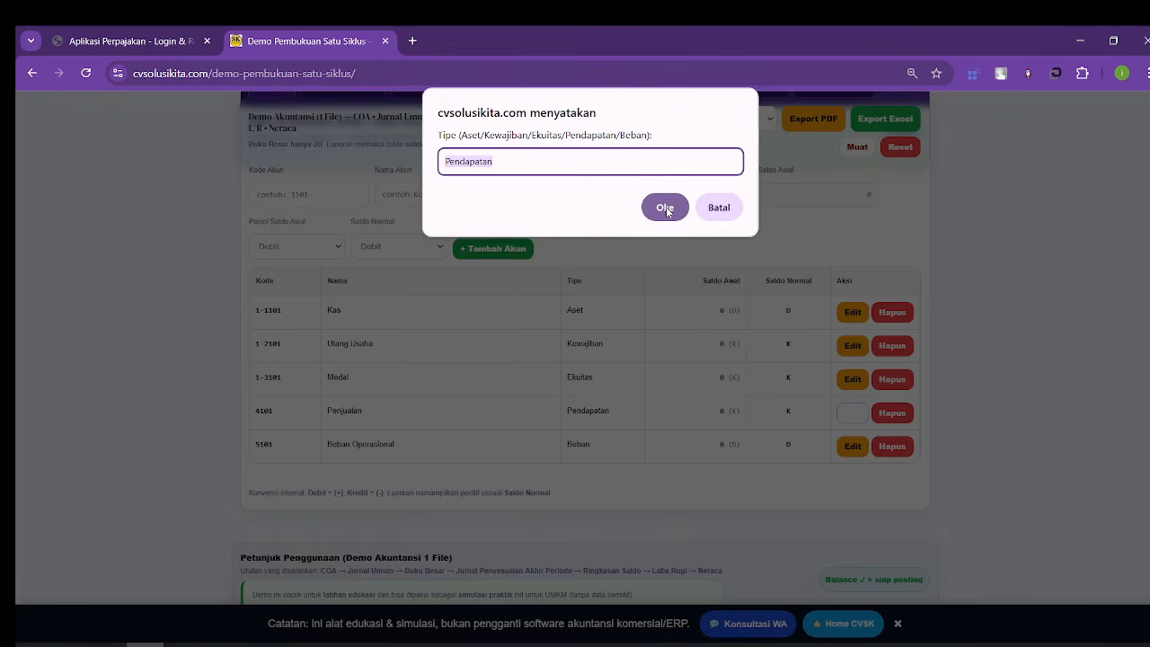
{"action": "left_click", "coordinate": [665, 208]}
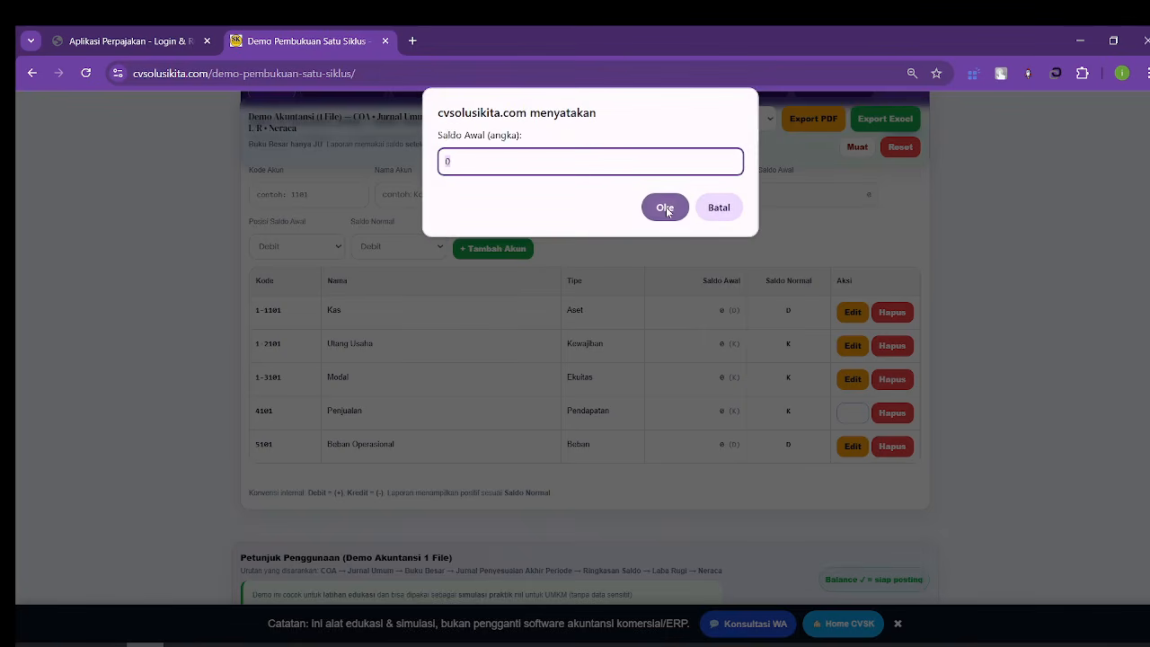
{"action": "left_click", "coordinate": [665, 207]}
{"action": "left_click", "coordinate": [665, 208]}
{"action": "left_click", "coordinate": [665, 207]}
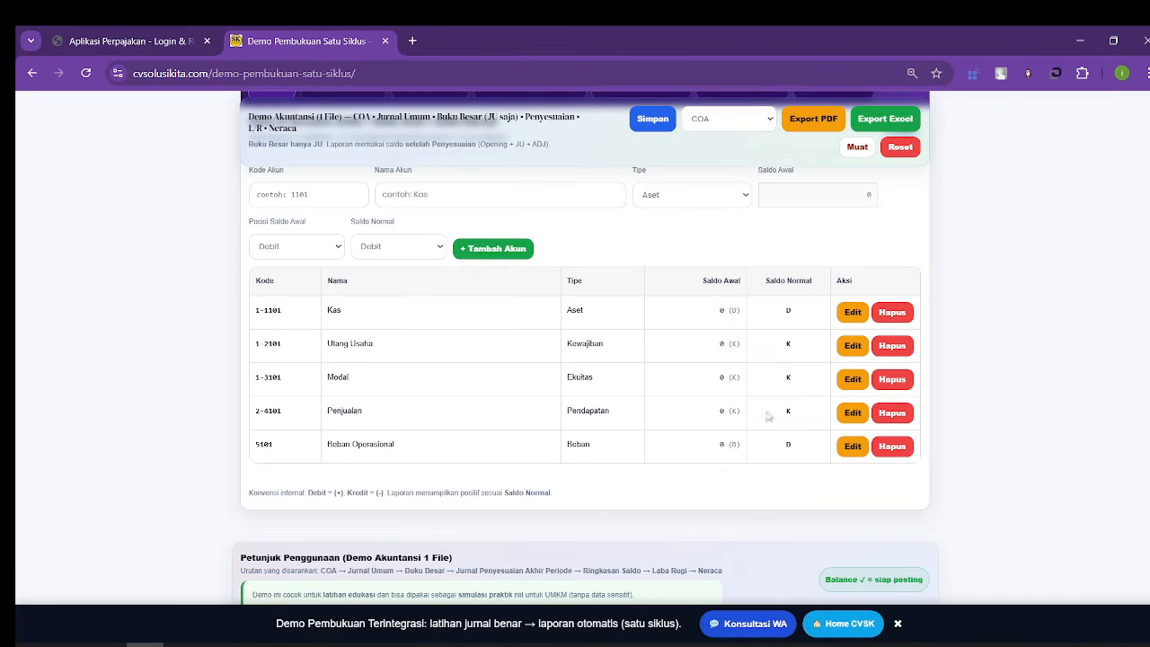
Step: Change the Beban Operasional account's code to 2-5101, keeping its other details
{"action": "left_click", "coordinate": [845, 451]}
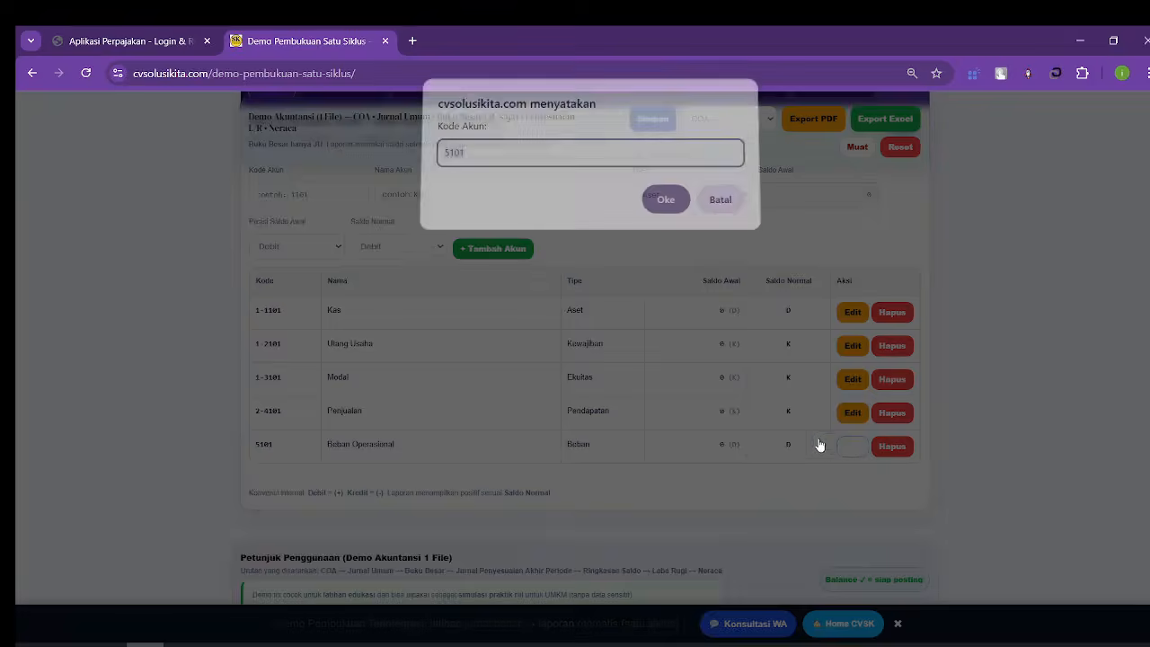
{"action": "left_click", "coordinate": [484, 159]}
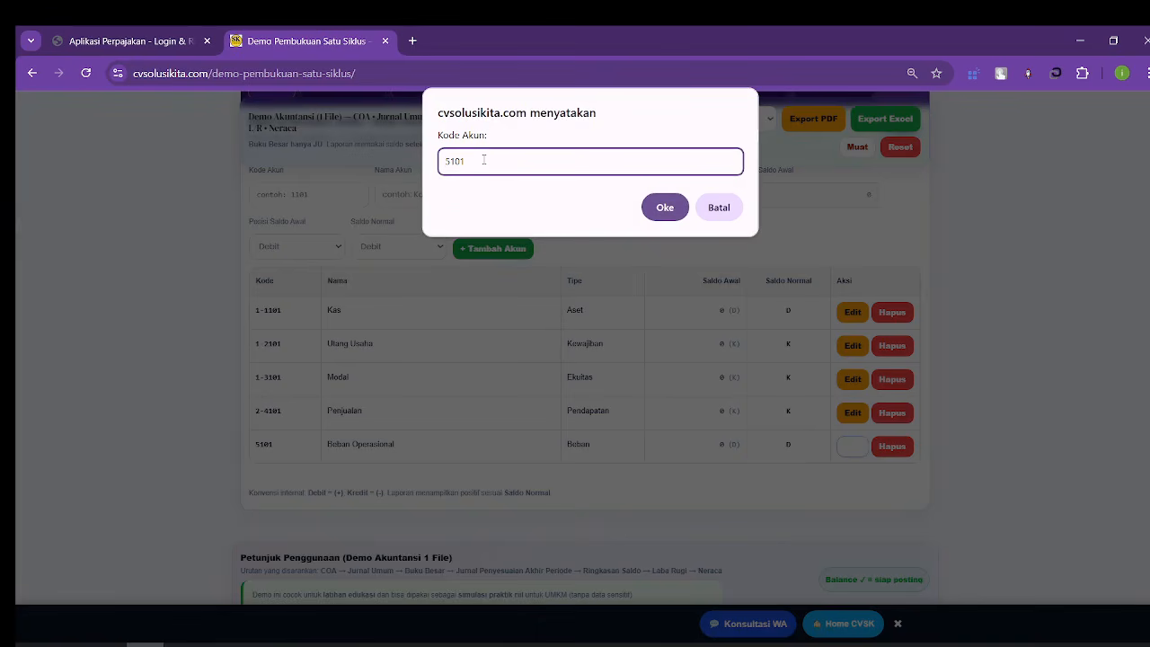
{"action": "key", "text": "Home"}
{"action": "type", "text": "2-"}
{"action": "left_click", "coordinate": [662, 208]}
{"action": "left_click", "coordinate": [662, 208]}
{"action": "left_click", "coordinate": [656, 209]}
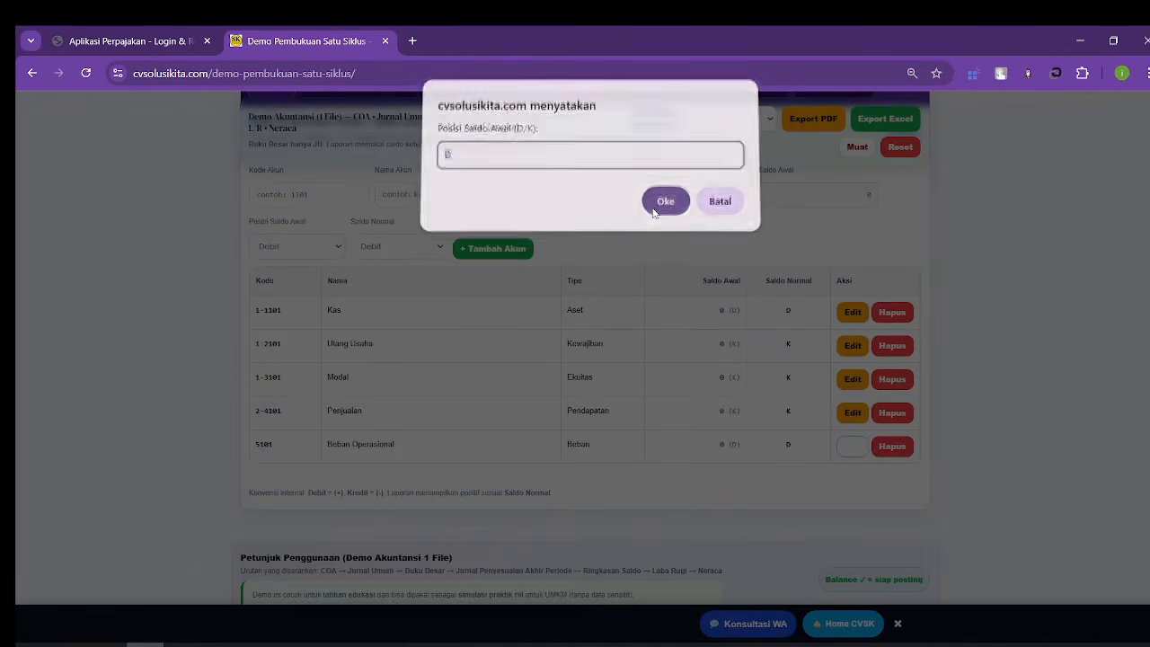
{"action": "left_click", "coordinate": [655, 211]}
{"action": "left_click", "coordinate": [655, 210]}
{"action": "left_click", "coordinate": [654, 210]}
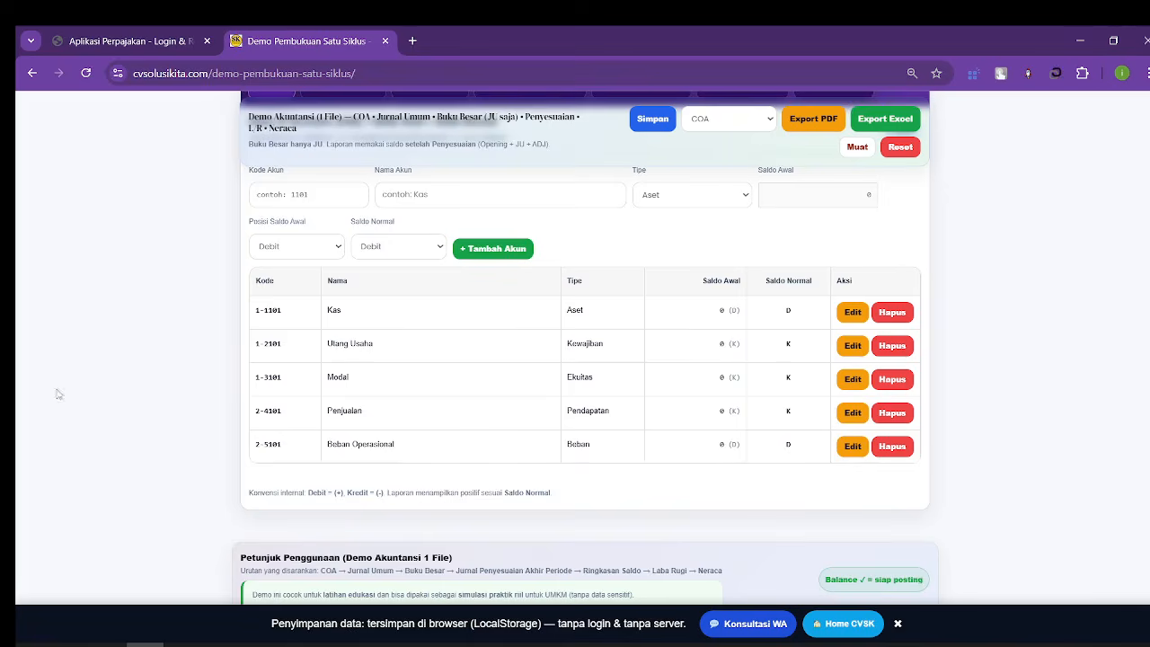
Step: Save the demo's bookkeeping data with the recoded chart of accounts
{"action": "scroll", "coordinate": [398, 427], "scroll_direction": "down", "scroll_amount": 2}
{"action": "scroll", "coordinate": [398, 412], "scroll_direction": "up", "scroll_amount": 3}
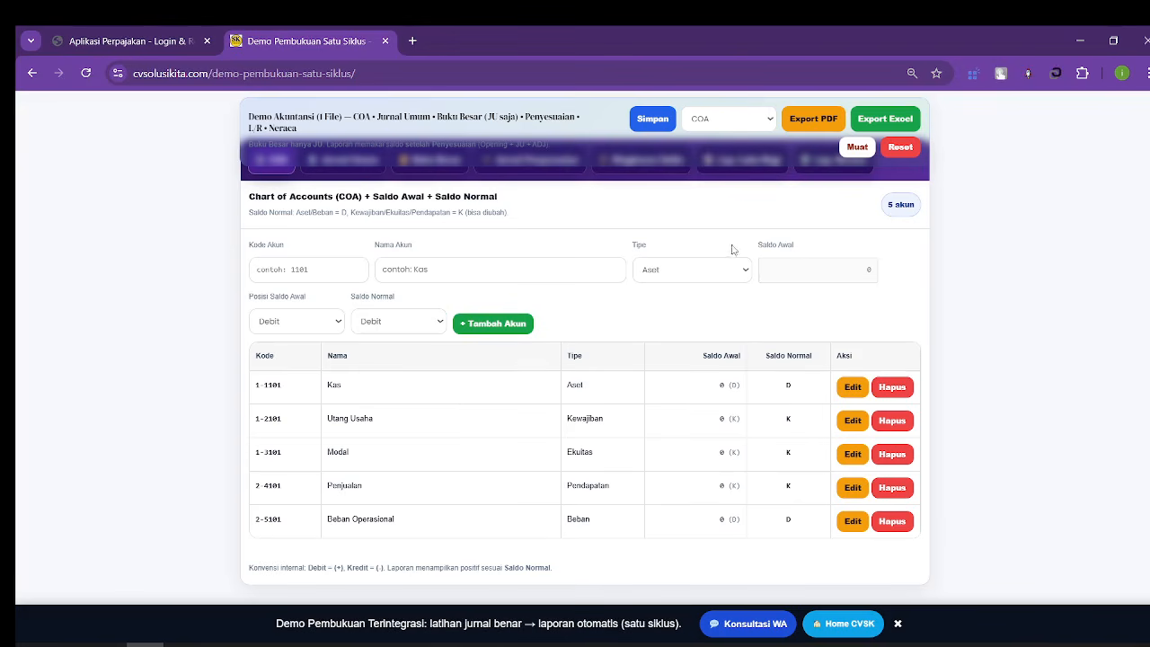
{"action": "left_click", "coordinate": [652, 122]}
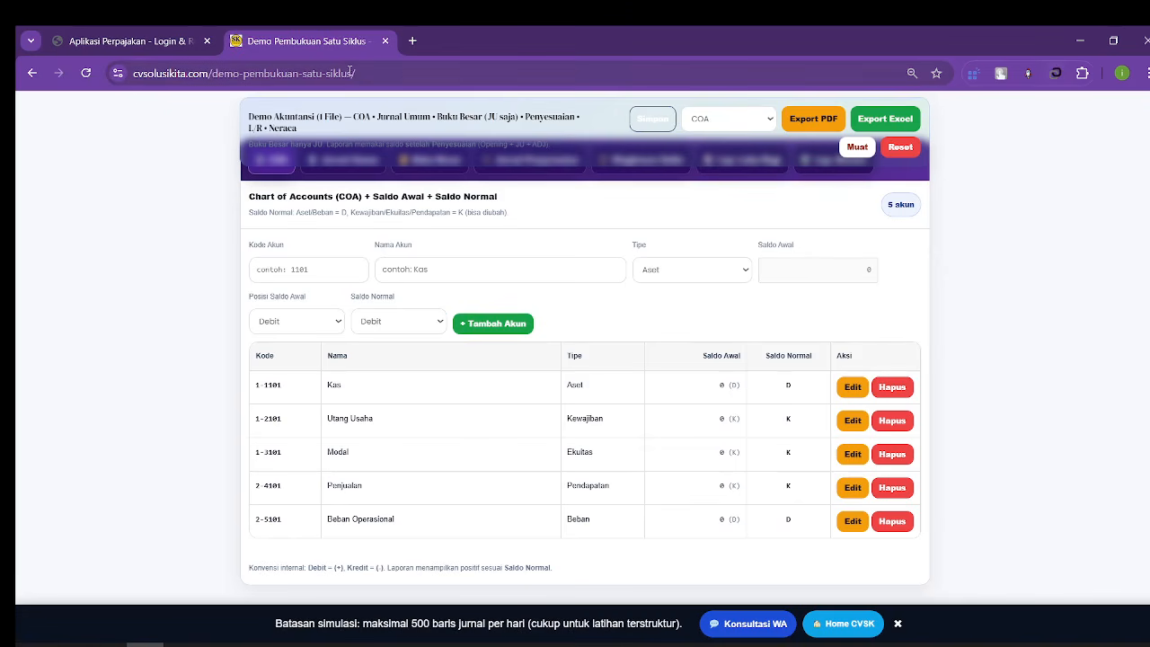
Step: Close the demo page and reopen Demo Pembukuan Satu Siklus in a new tab through a Google search for "demo pembukuan bandung"
{"action": "left_click", "coordinate": [384, 41]}
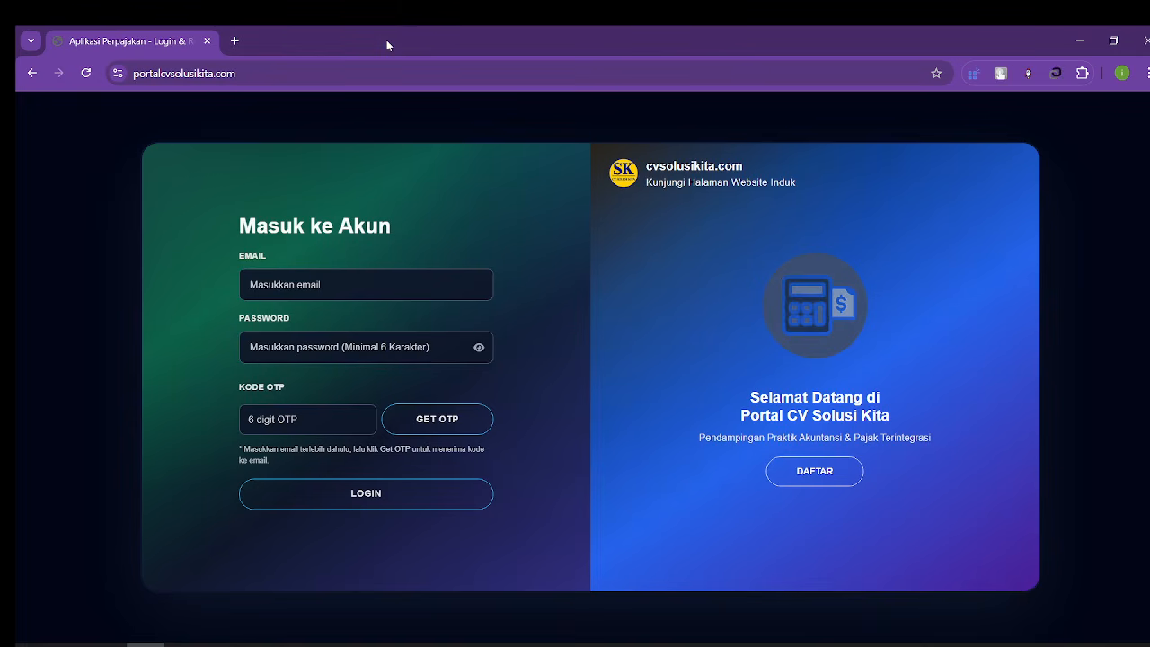
{"action": "left_click", "coordinate": [233, 40]}
{"action": "left_click", "coordinate": [381, 327]}
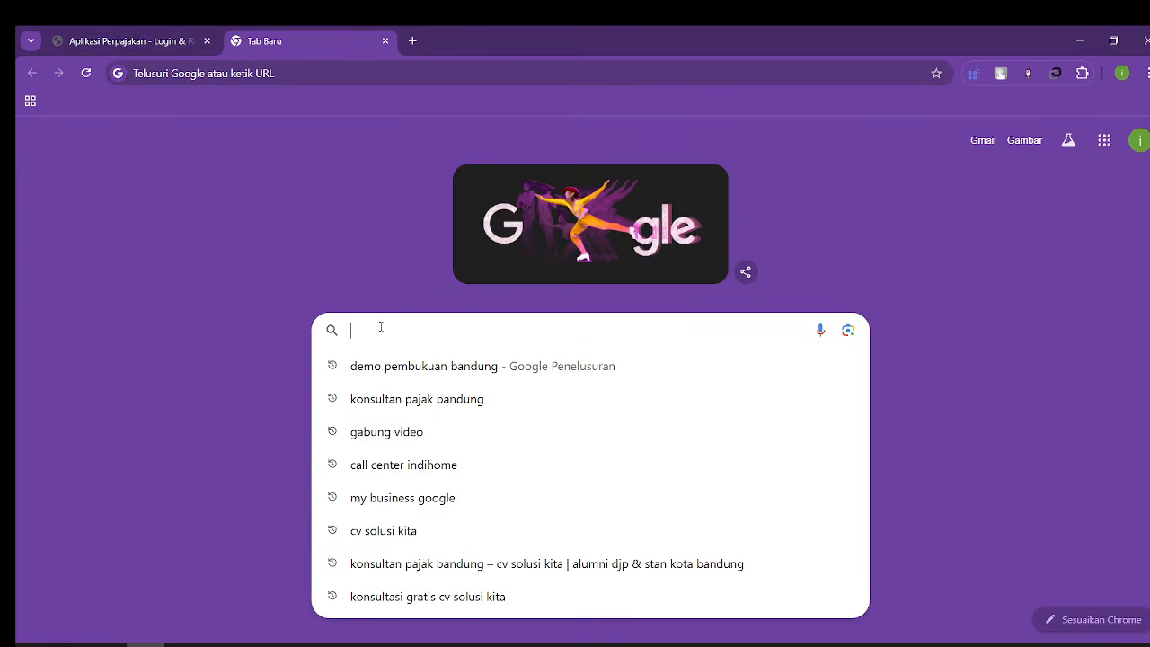
{"action": "type", "text": "demo"}
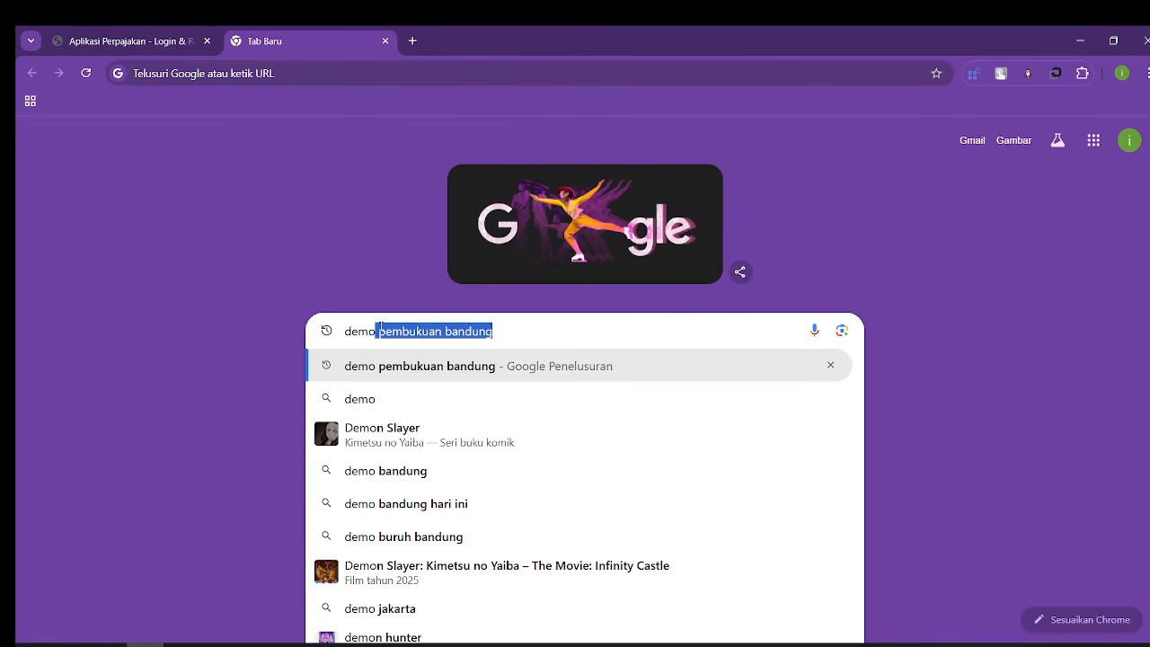
{"action": "key", "text": "Return"}
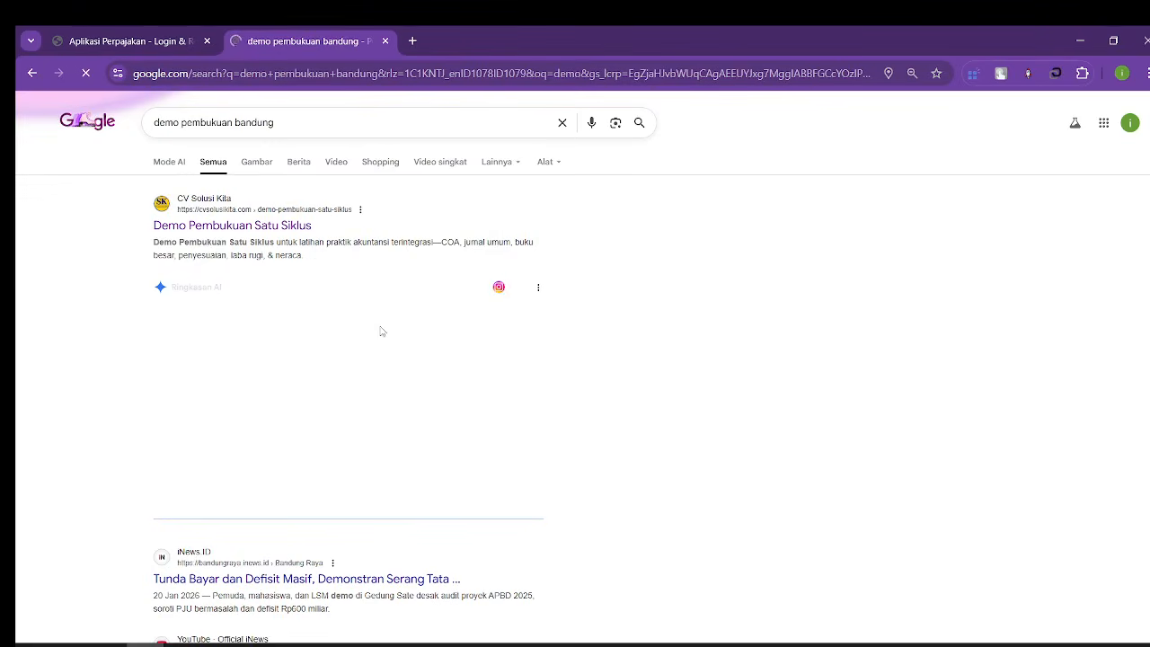
{"action": "left_click", "coordinate": [282, 229]}
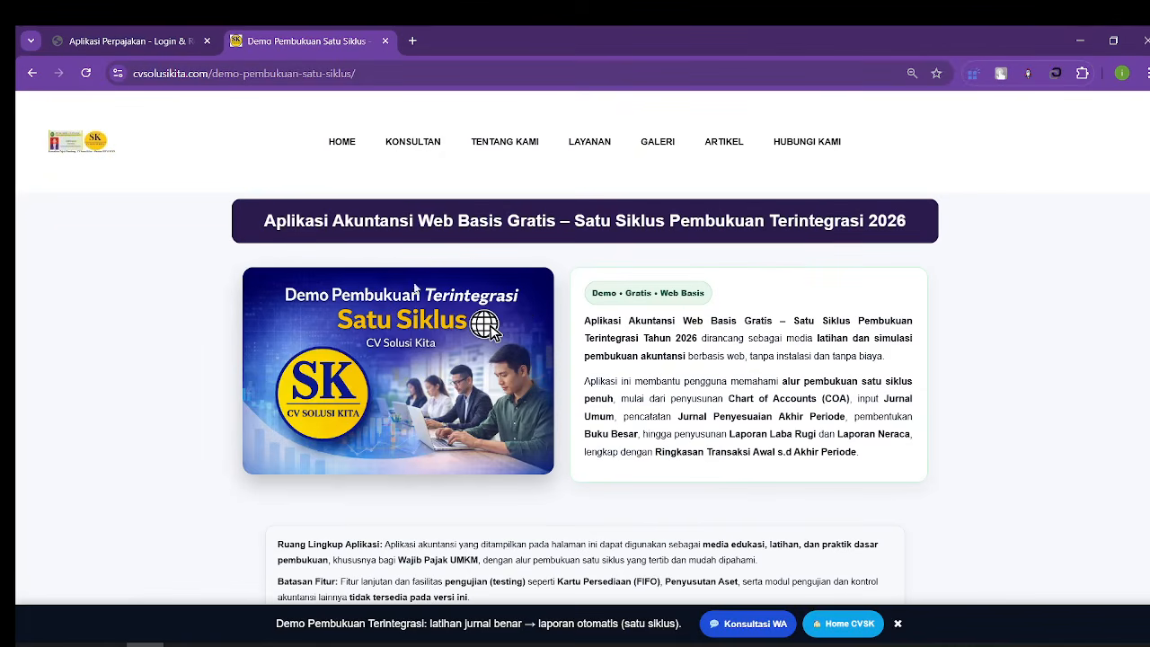
Step: Load the saved bookkeeping data into the reopened Demo Akuntansi section
{"action": "scroll", "coordinate": [528, 308], "scroll_direction": "down", "scroll_amount": 5}
{"action": "scroll", "coordinate": [530, 313], "scroll_direction": "down", "scroll_amount": 10}
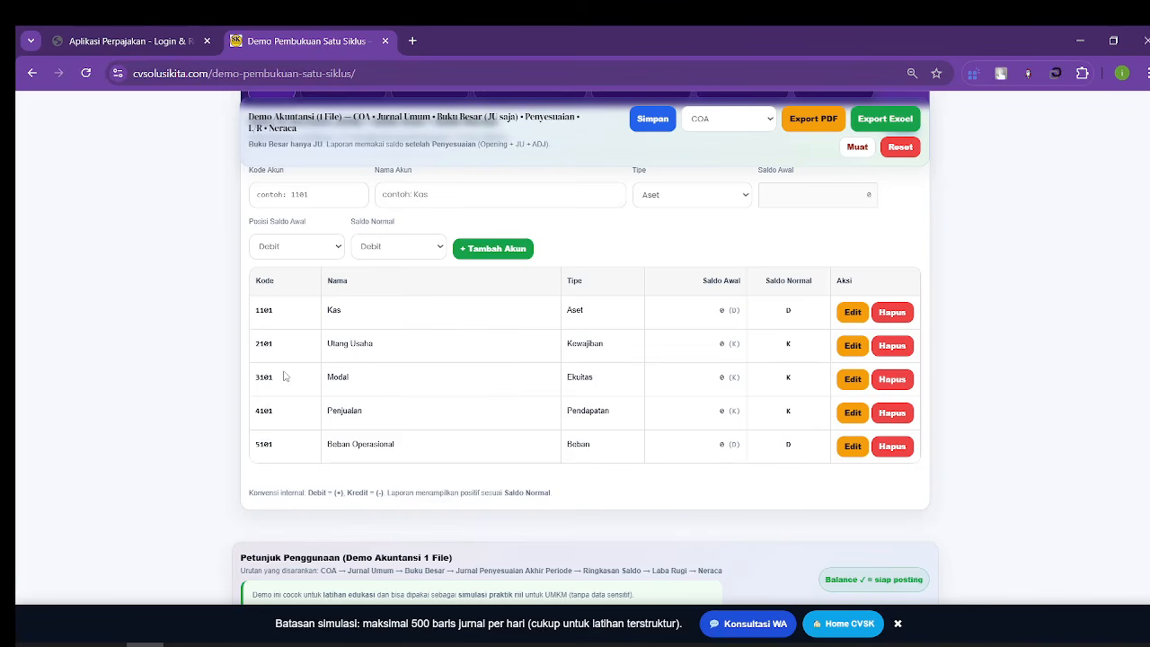
{"action": "scroll", "coordinate": [284, 376], "scroll_direction": "up", "scroll_amount": 1}
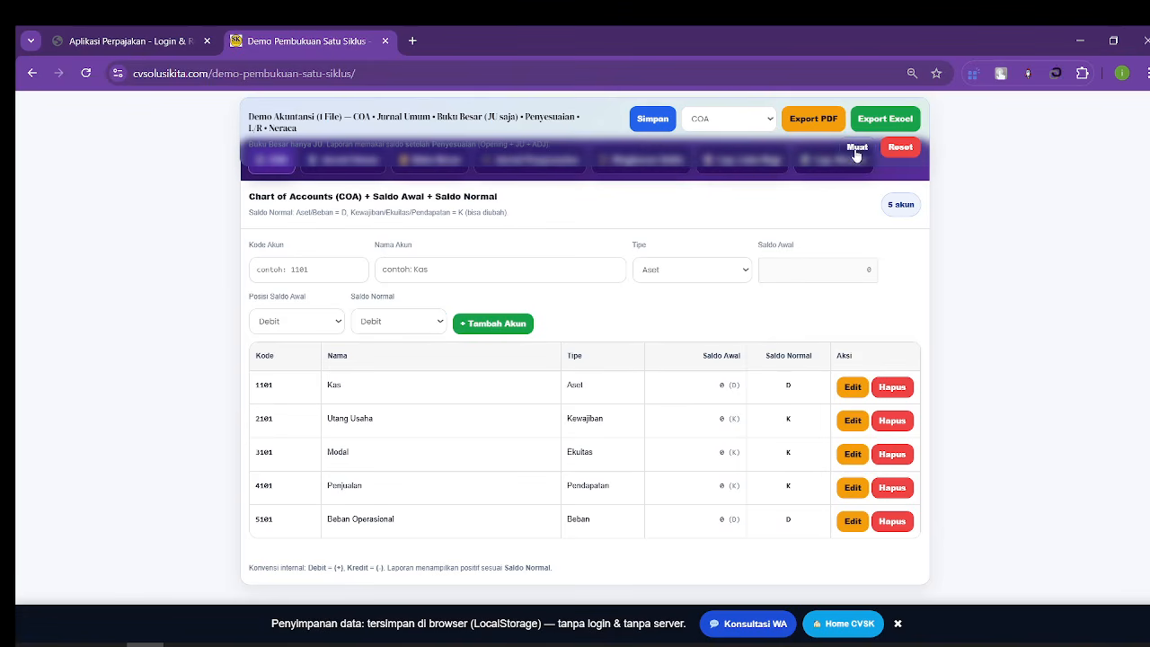
{"action": "left_click", "coordinate": [854, 148]}
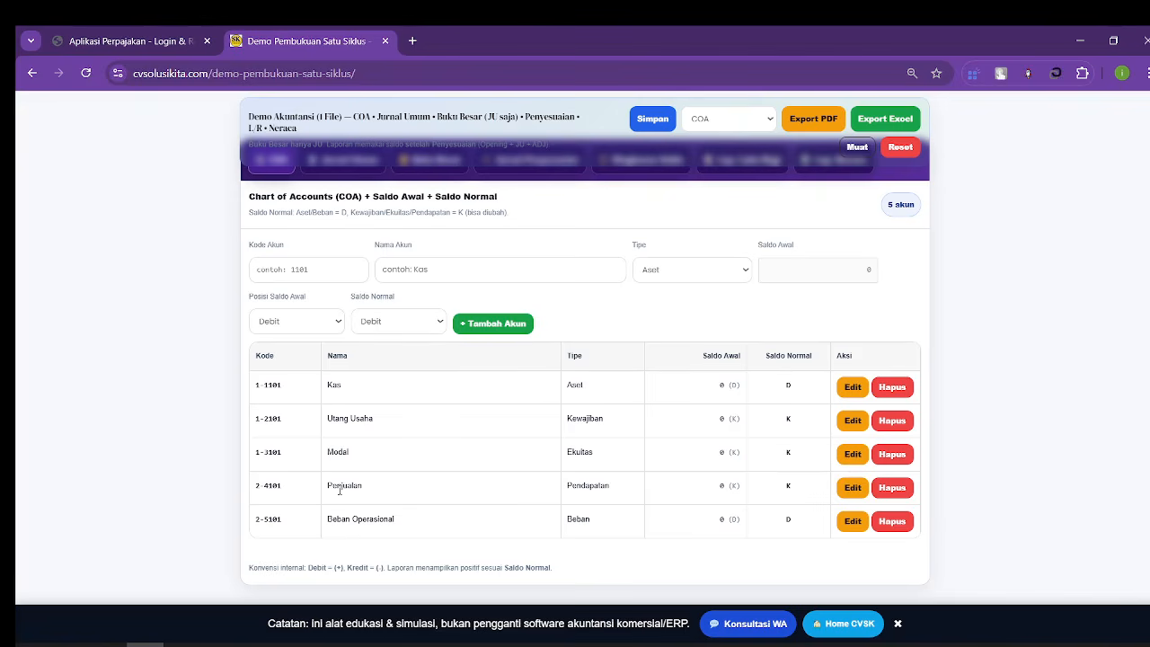
Step: View the Jurnal Umum input form, returning to the chart of accounts when done
{"action": "scroll", "coordinate": [452, 442], "scroll_direction": "up", "scroll_amount": 1}
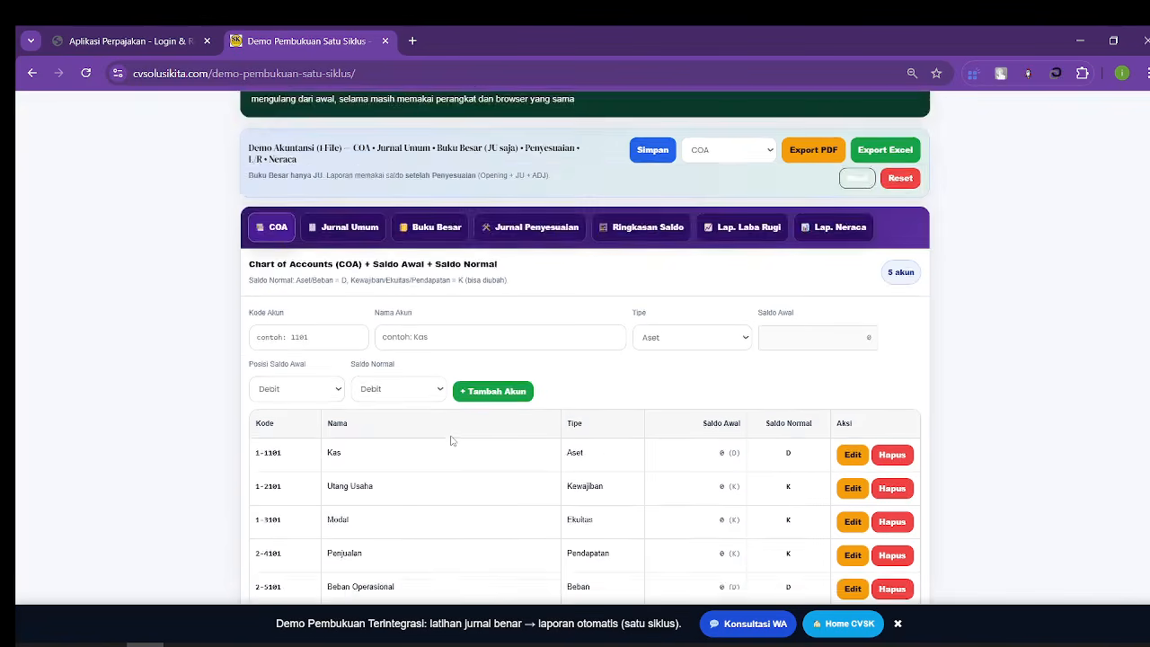
{"action": "scroll", "coordinate": [452, 440], "scroll_direction": "down", "scroll_amount": 1}
{"action": "scroll", "coordinate": [452, 440], "scroll_direction": "up", "scroll_amount": 2}
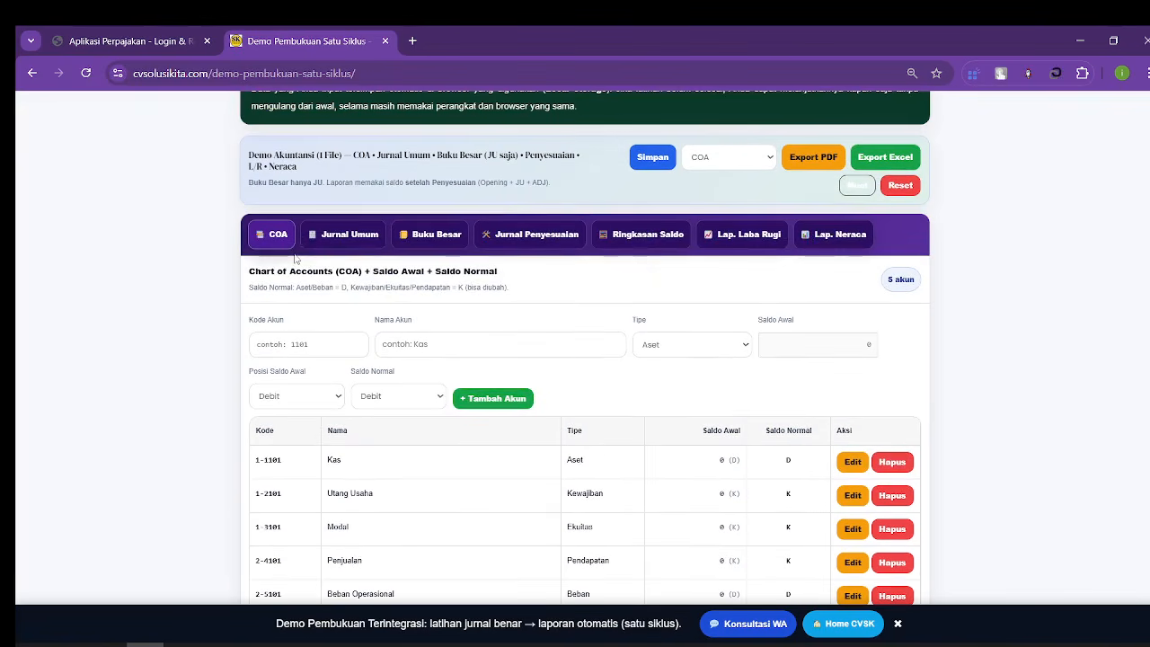
{"action": "left_click", "coordinate": [350, 239]}
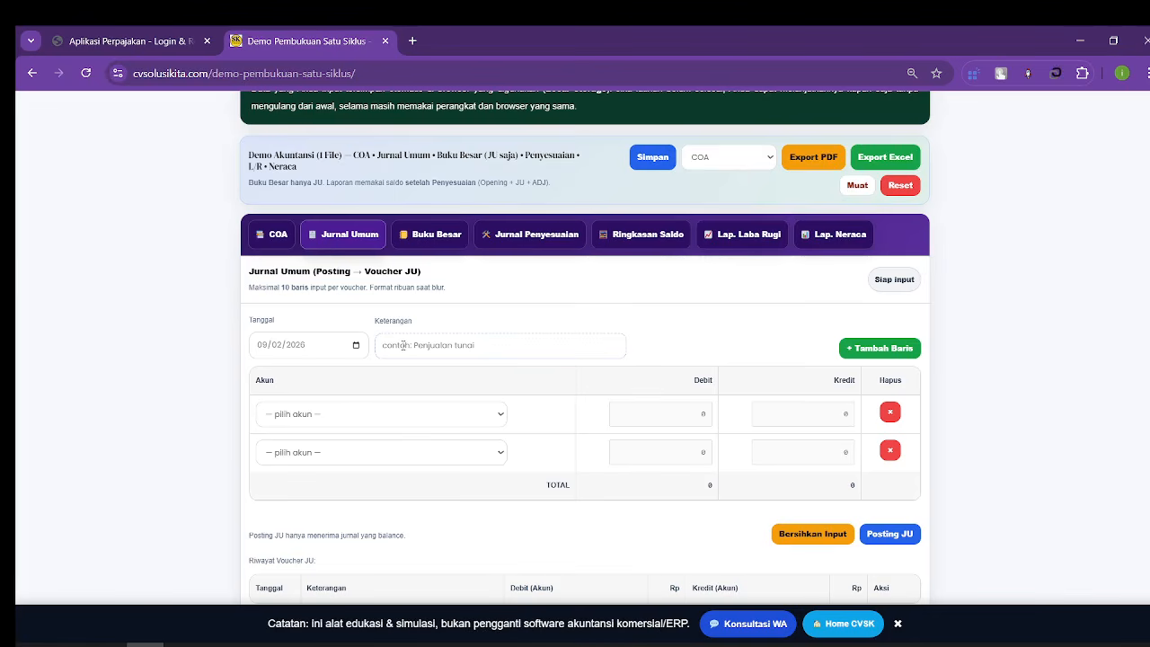
{"action": "left_click", "coordinate": [269, 236]}
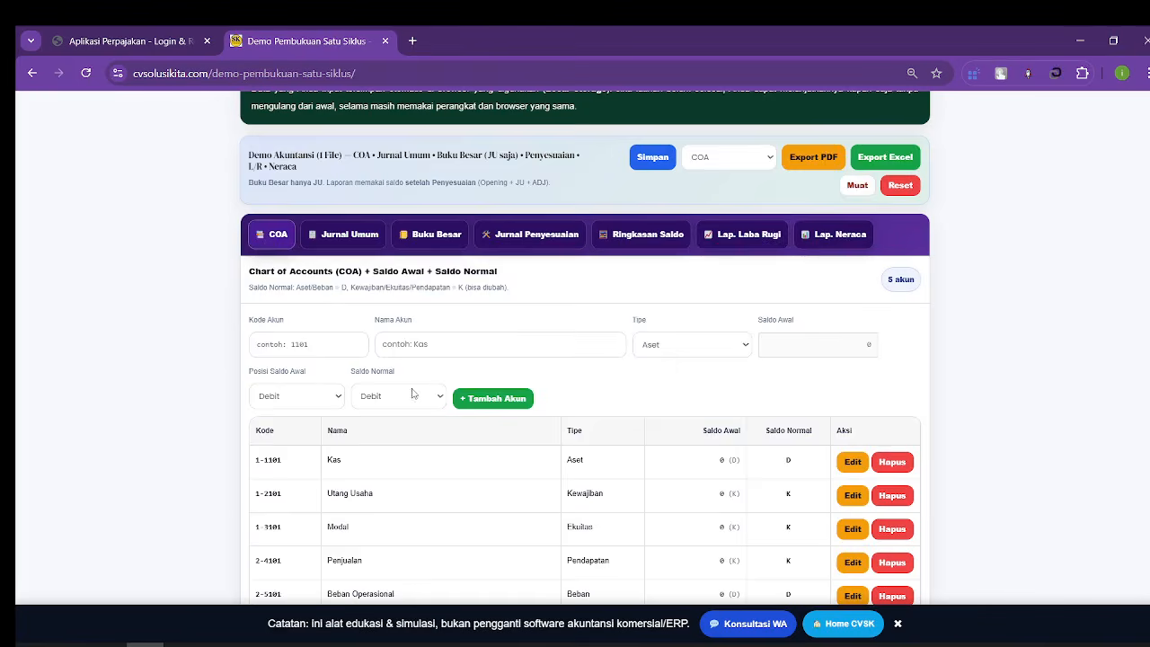
Step: Add a Kewajiban account named Utang Pemegang Saham with code 1-2110 and Kredit for both opening balance position and normal balance
{"action": "scroll", "coordinate": [413, 394], "scroll_direction": "down", "scroll_amount": 2}
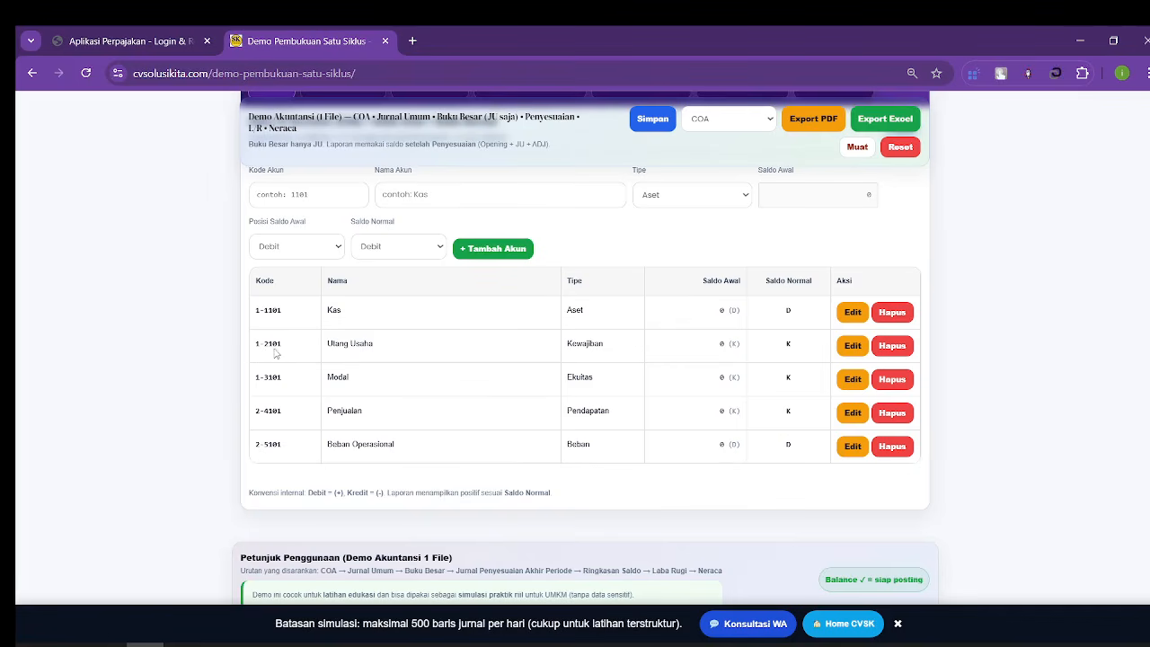
{"action": "left_click", "coordinate": [292, 196]}
{"action": "type", "text": "1-2110"}
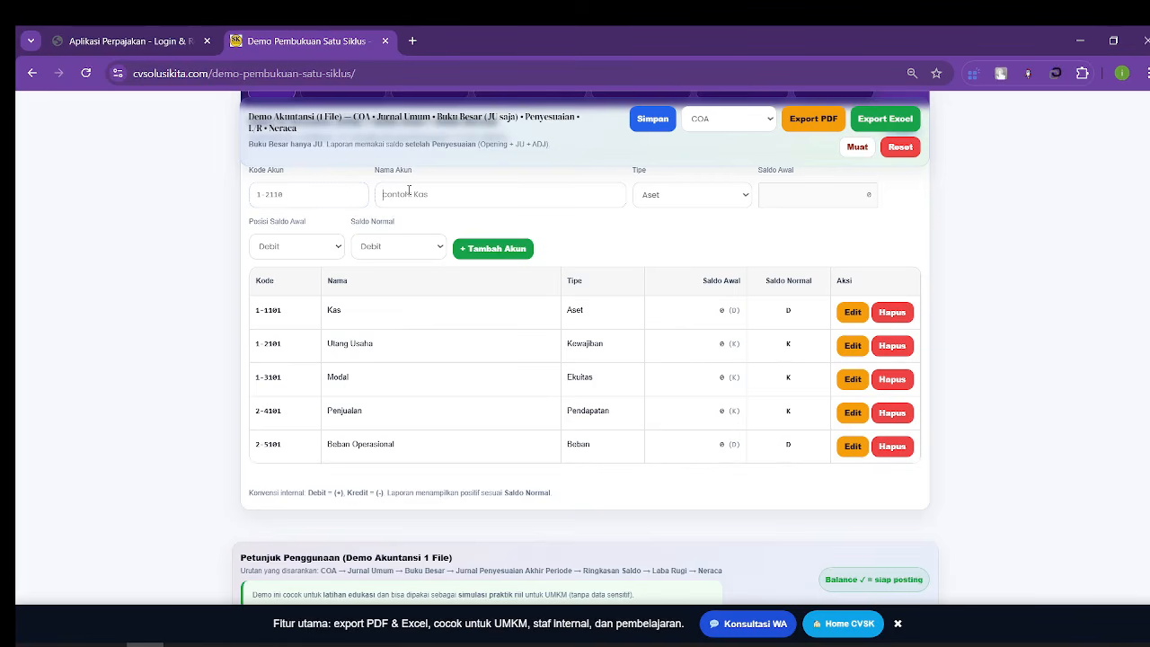
{"action": "left_click", "coordinate": [409, 190]}
{"action": "type", "text": "Utang Pem"}
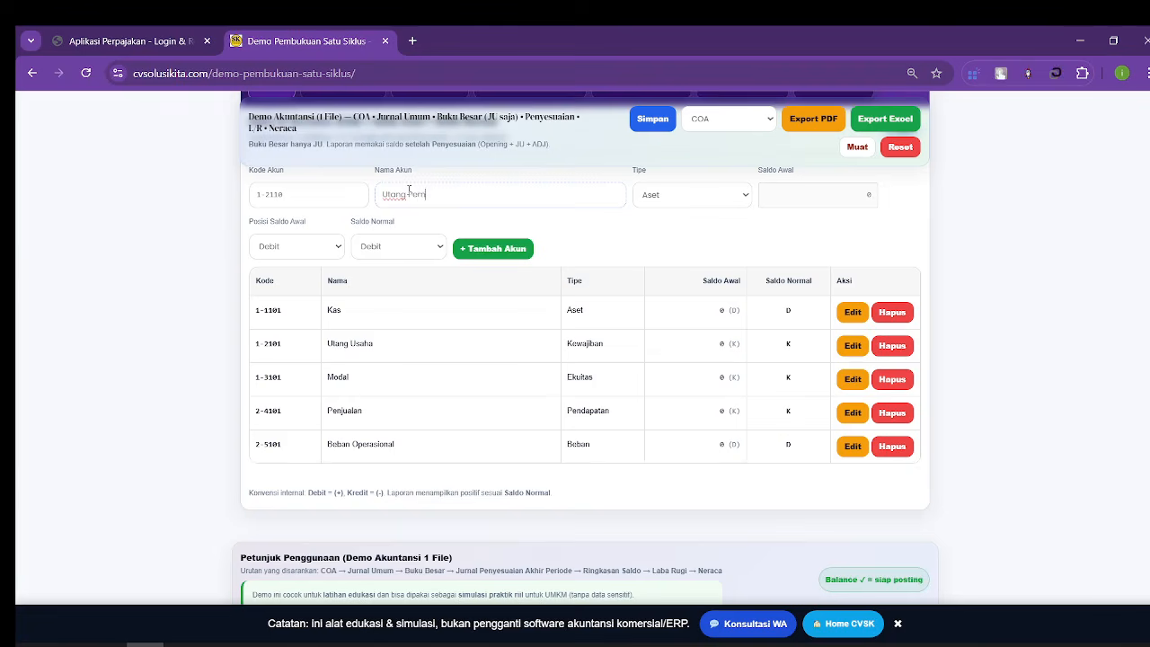
{"action": "type", "text": "egang Saham"}
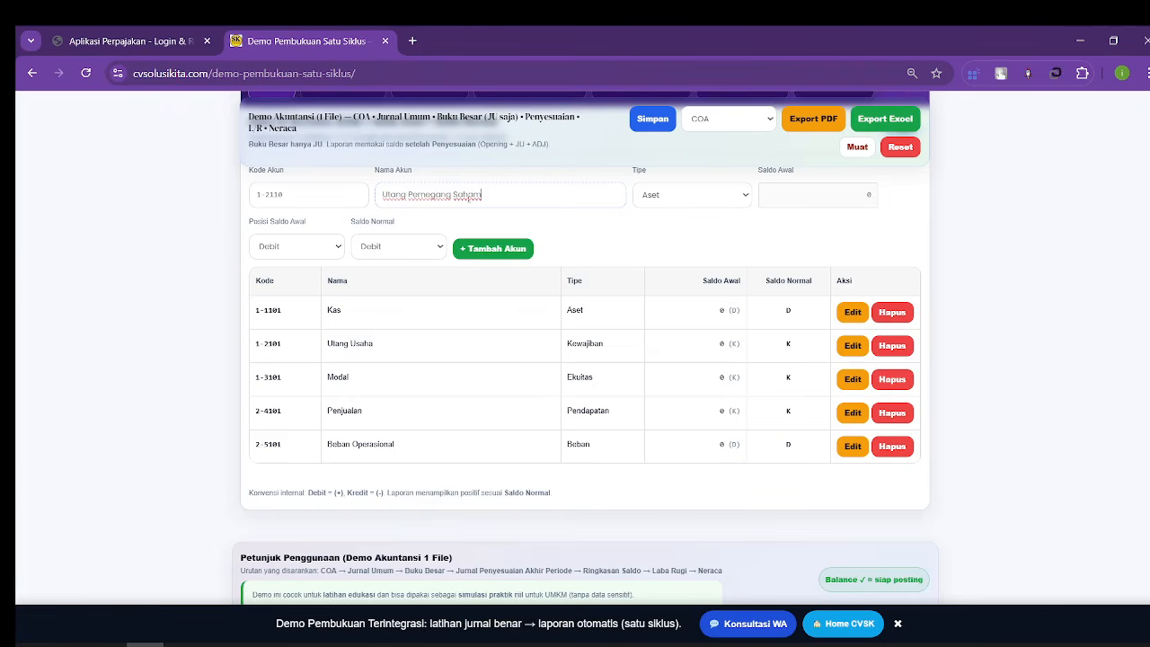
{"action": "left_click", "coordinate": [670, 203]}
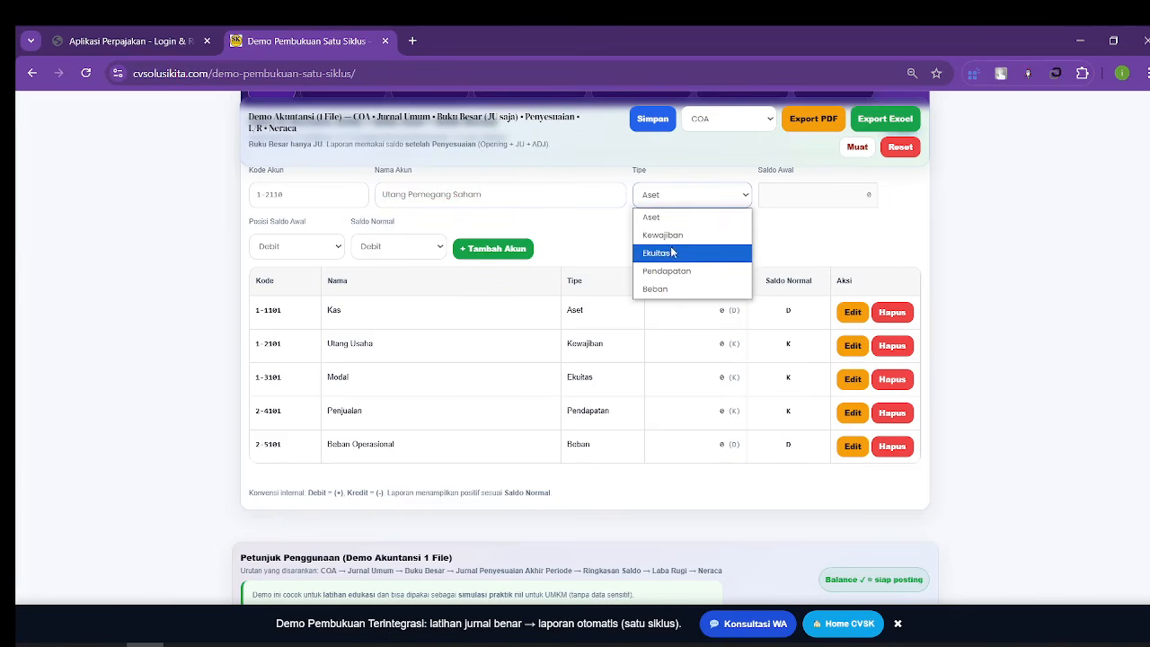
{"action": "left_click", "coordinate": [665, 234]}
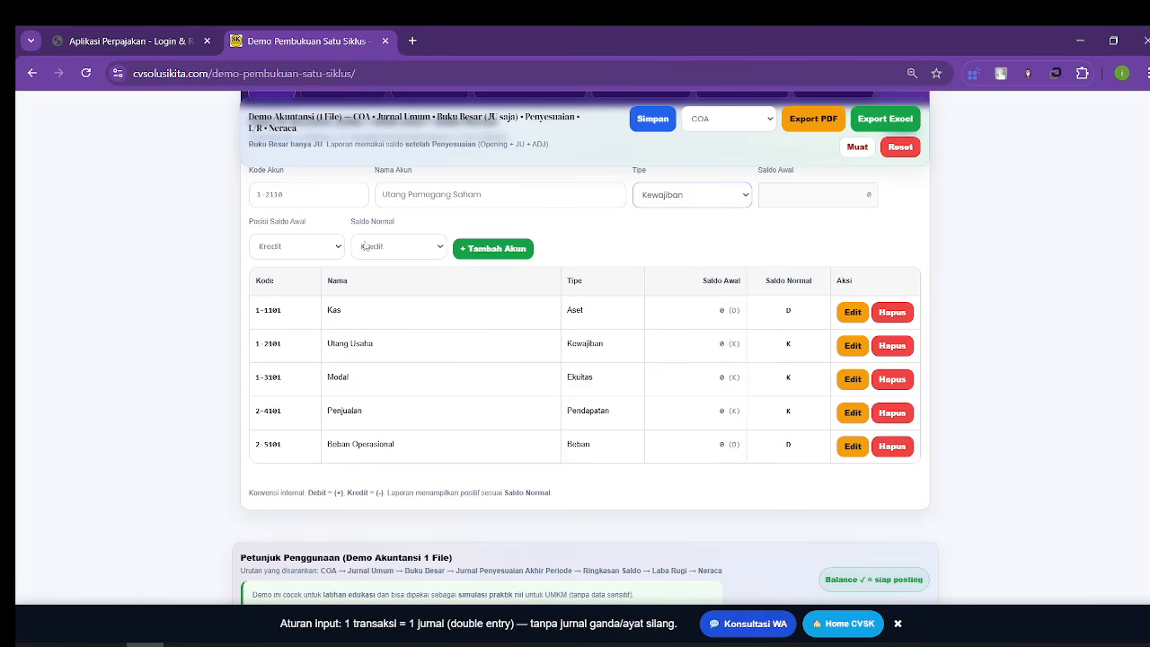
{"action": "left_click", "coordinate": [496, 250]}
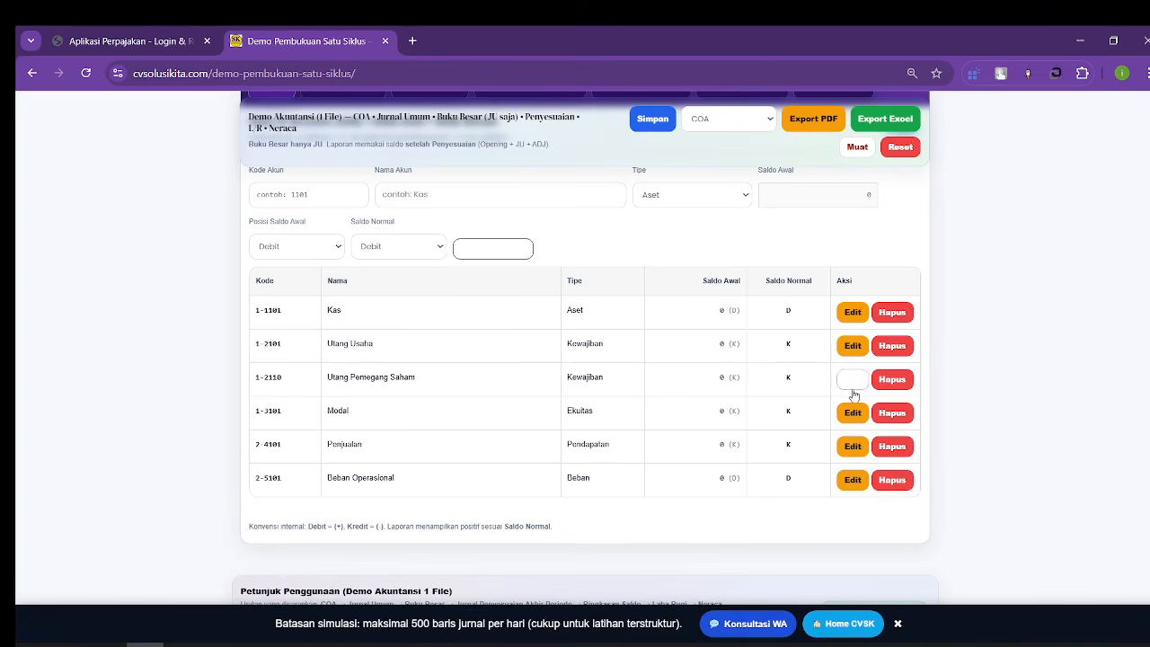
Step: Start a Jurnal Umum voucher with the description "Membayar Biaya Notaris Pendirian PT"
{"action": "scroll", "coordinate": [521, 301], "scroll_direction": "up", "scroll_amount": 3}
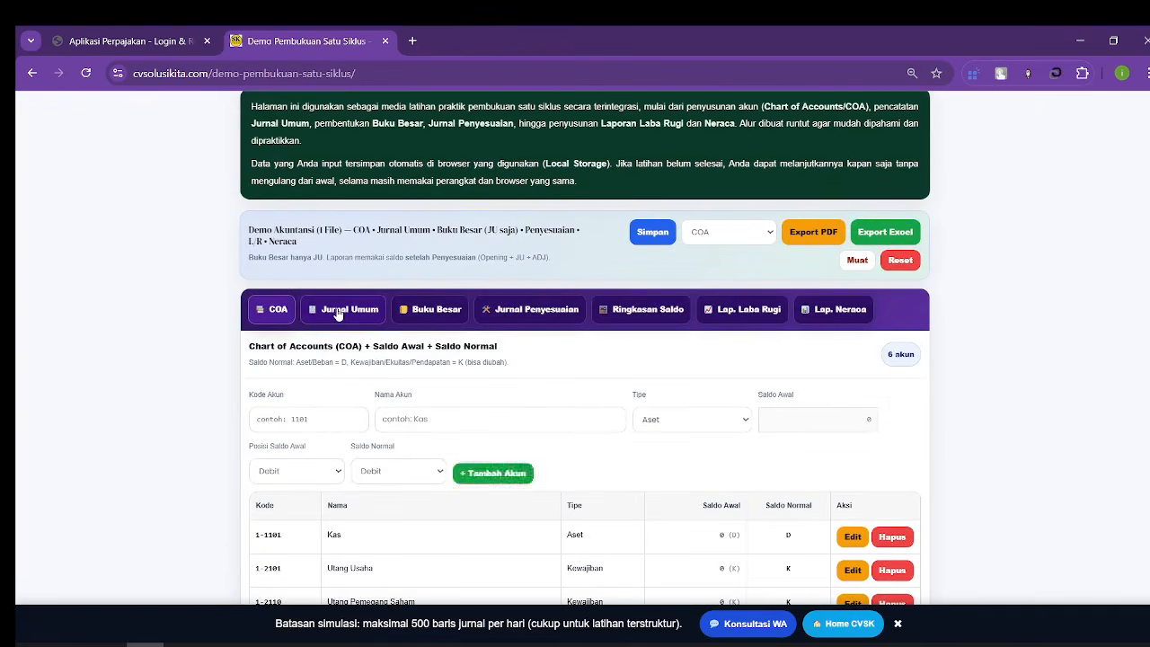
{"action": "left_click", "coordinate": [338, 311]}
{"action": "scroll", "coordinate": [431, 386], "scroll_direction": "down", "scroll_amount": 2}
{"action": "left_click", "coordinate": [416, 269]}
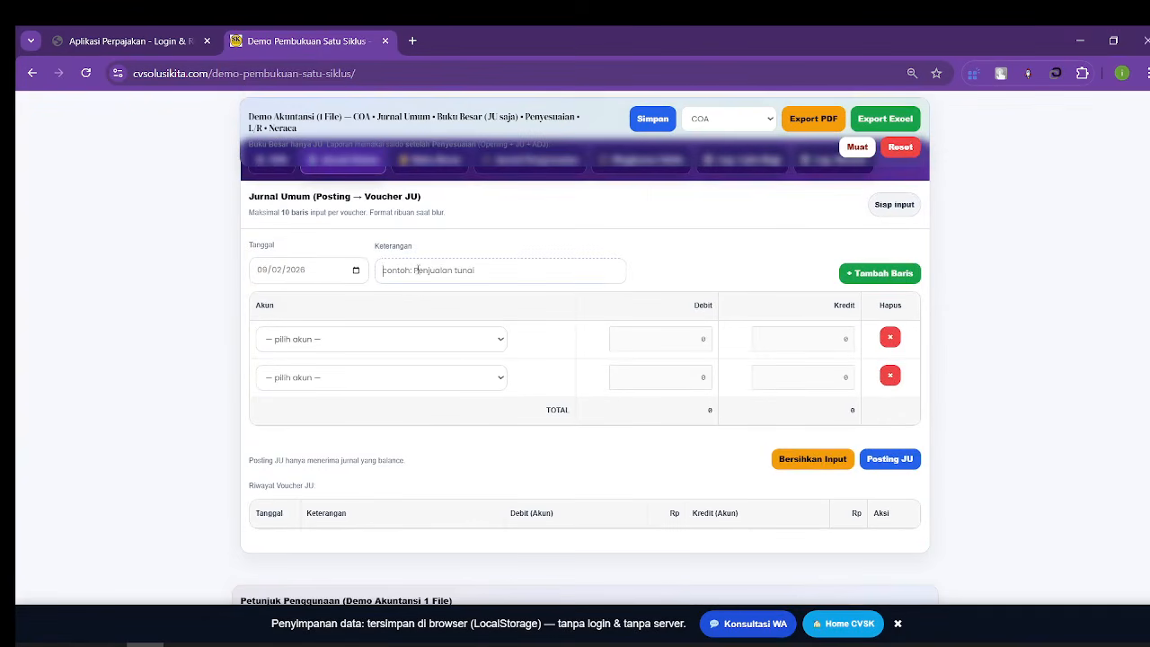
{"action": "type", "text": "Membayar "}
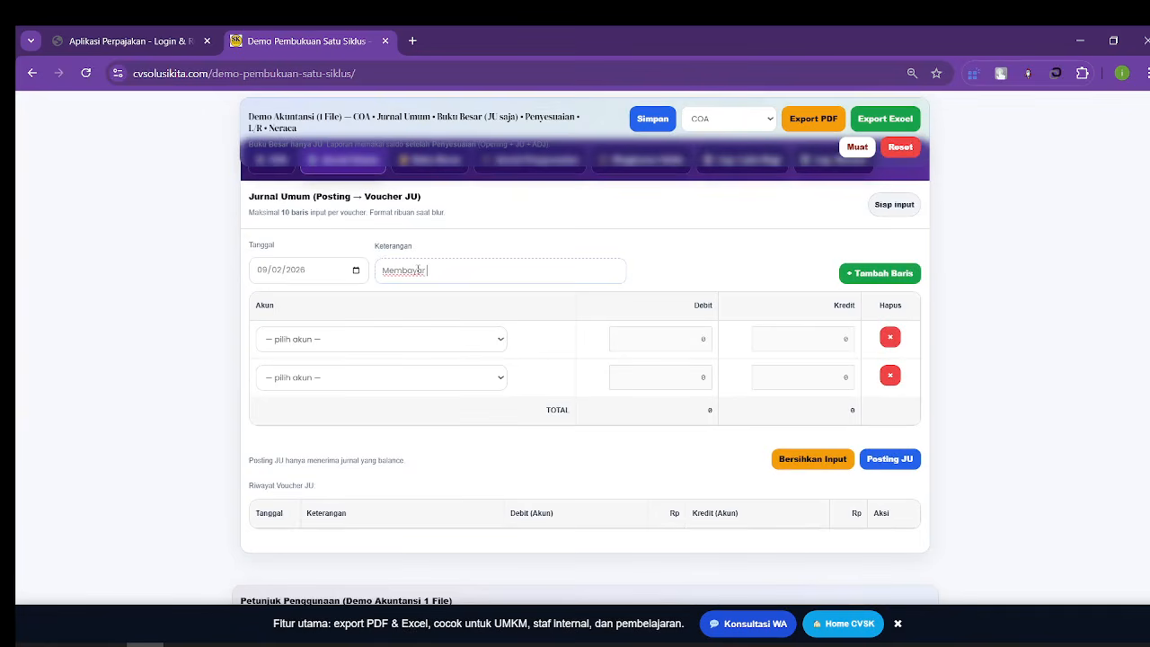
{"action": "type", "text": "Biaya Notaris Pendirian PT"}
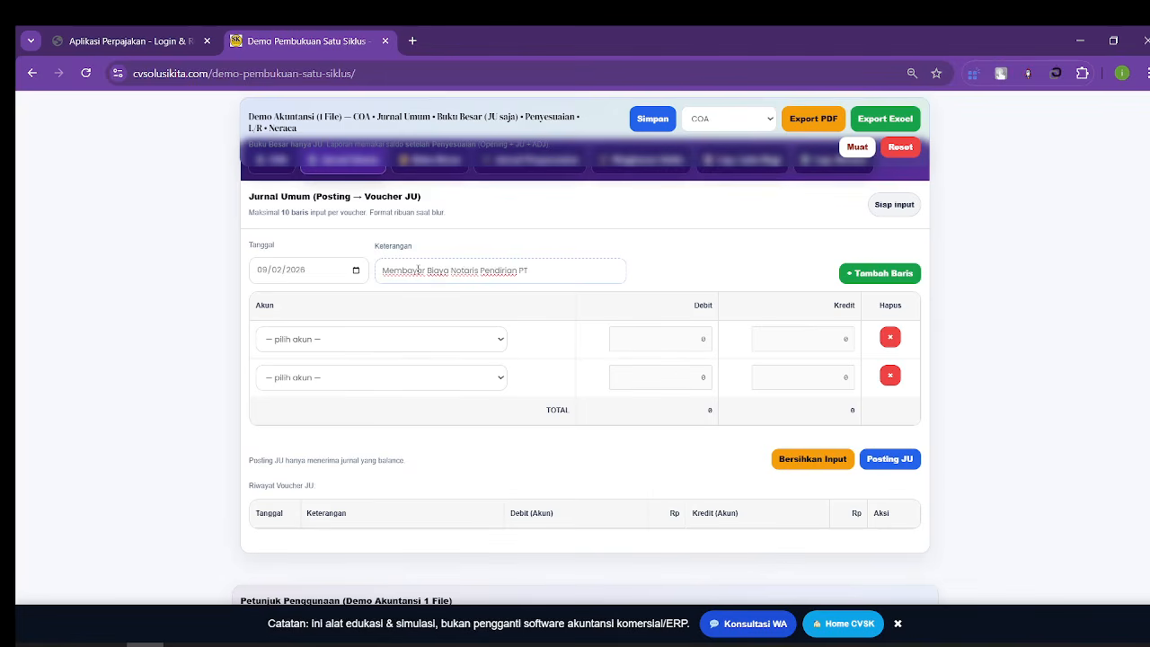
Step: Debit account 2-5101 Beban Operasional for 8.000.000 in the first row of the journal voucher
{"action": "left_click", "coordinate": [387, 347]}
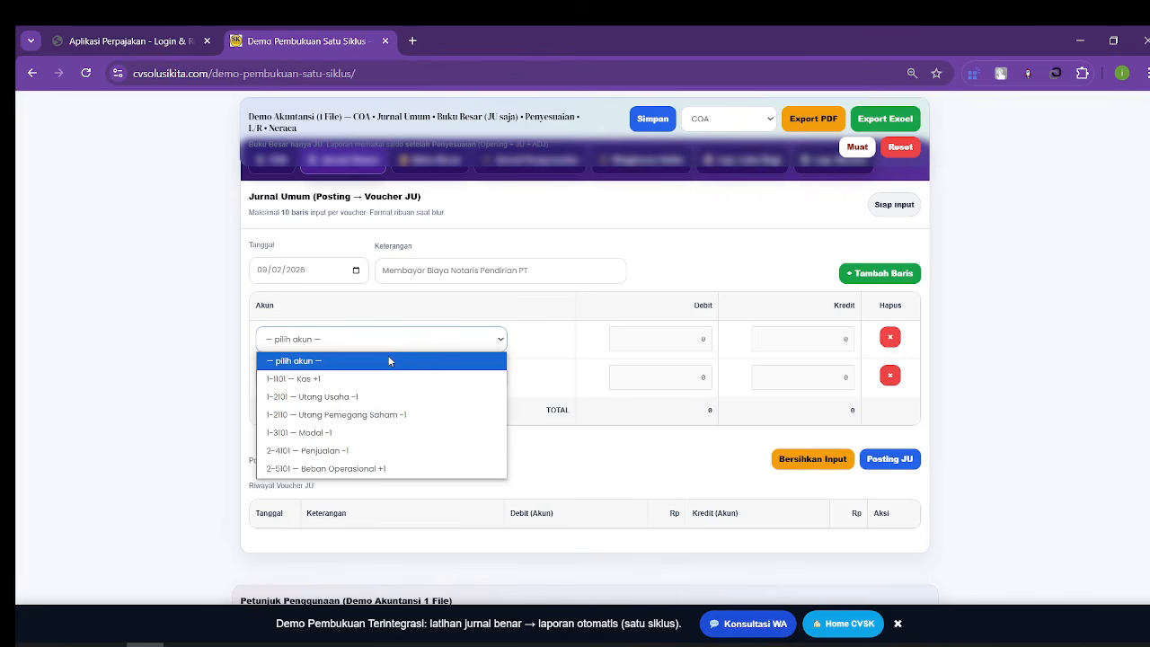
{"action": "left_click", "coordinate": [404, 469]}
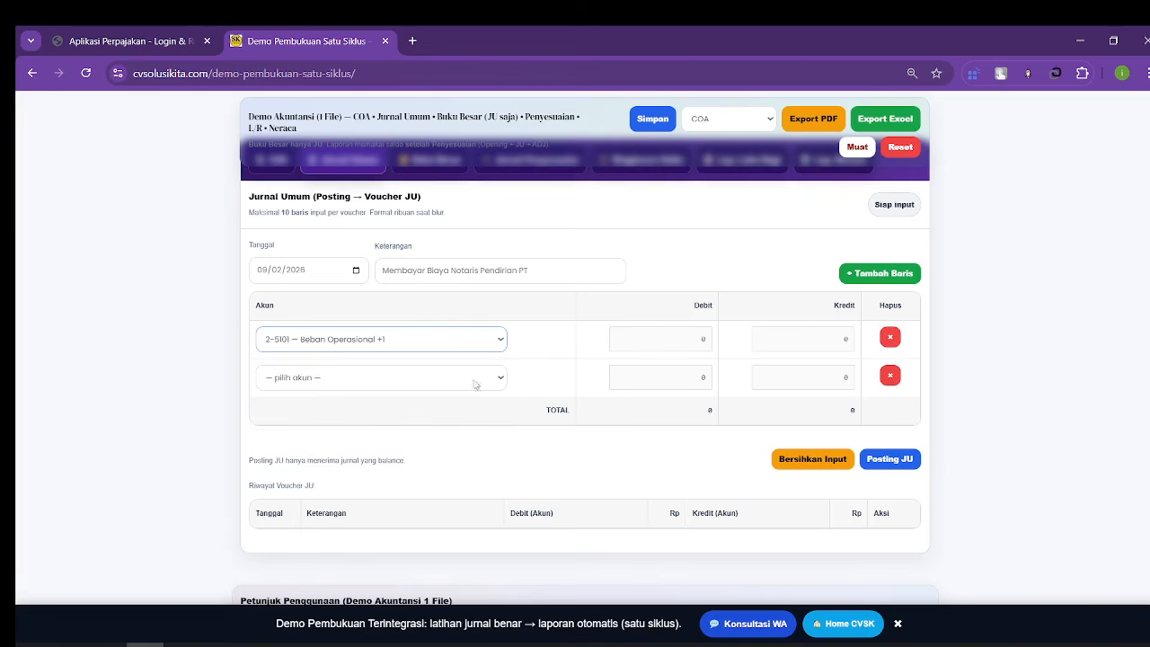
{"action": "type", "text": "8"}
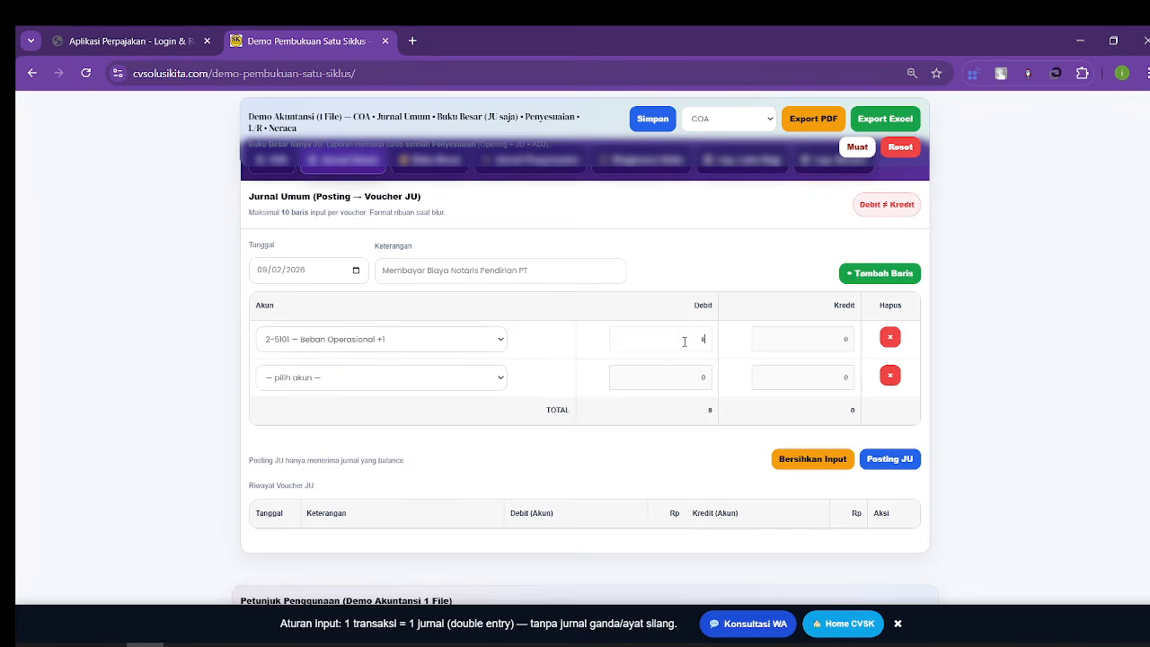
{"action": "type", "text": "000000"}
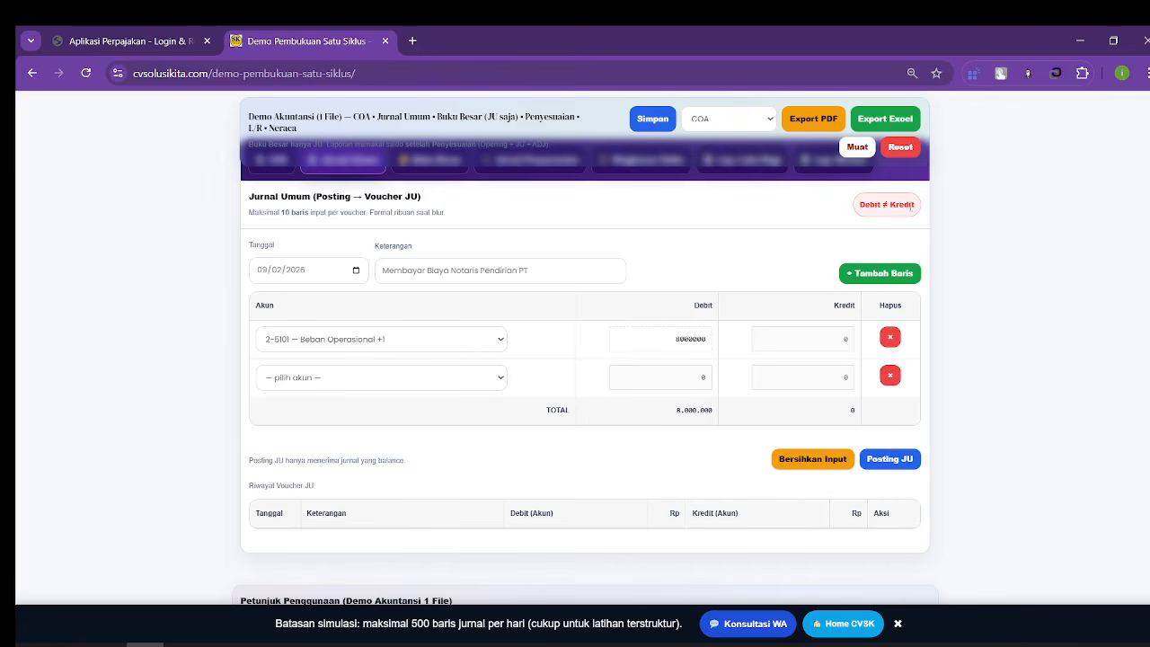
Step: Credit account 1-2110 Utang Pemegang Saham for 8.000.000 in the second row and post the voucher
{"action": "left_click", "coordinate": [426, 384]}
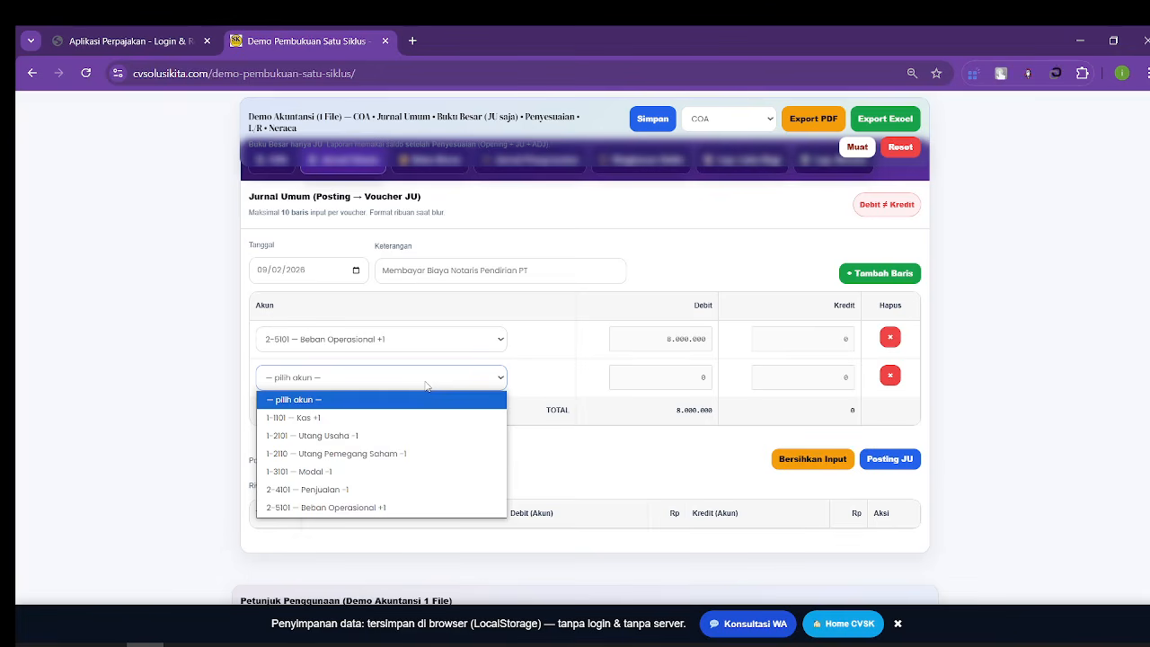
{"action": "left_click", "coordinate": [400, 458]}
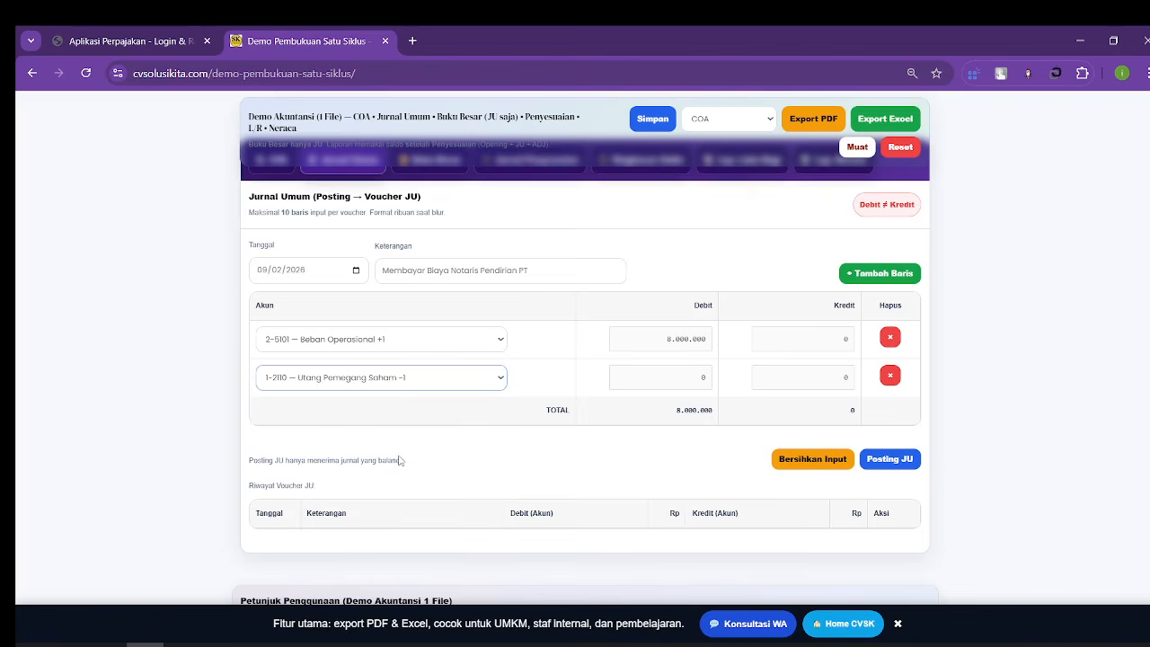
{"action": "left_click", "coordinate": [787, 378]}
{"action": "type", "text": "8"}
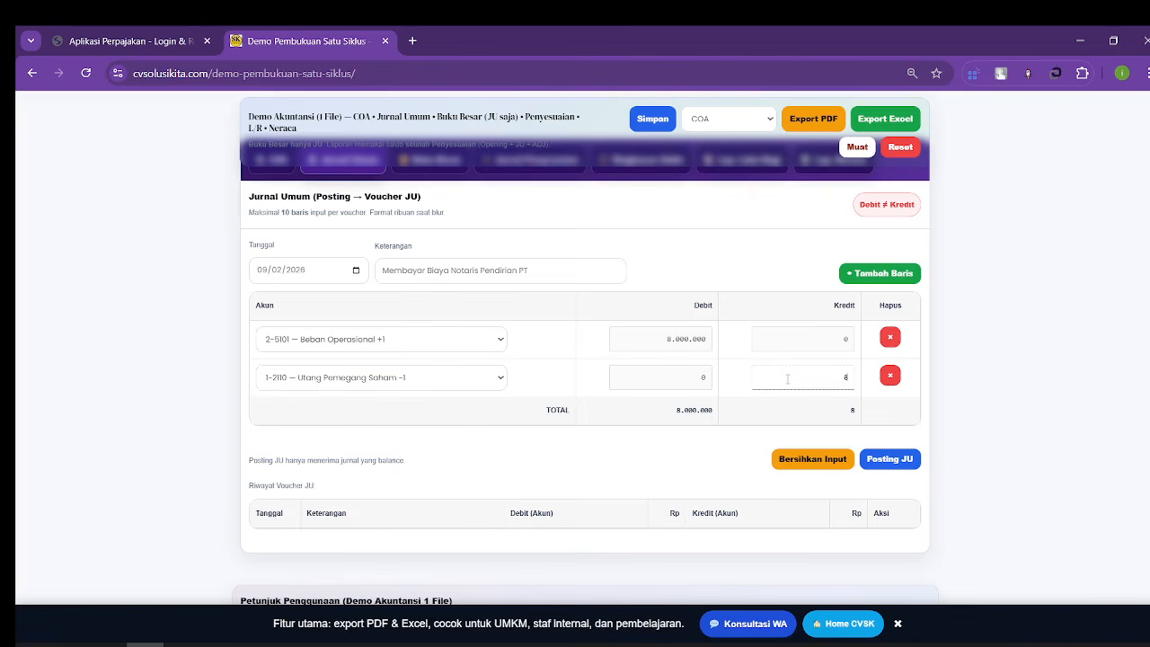
{"action": "type", "text": "000000"}
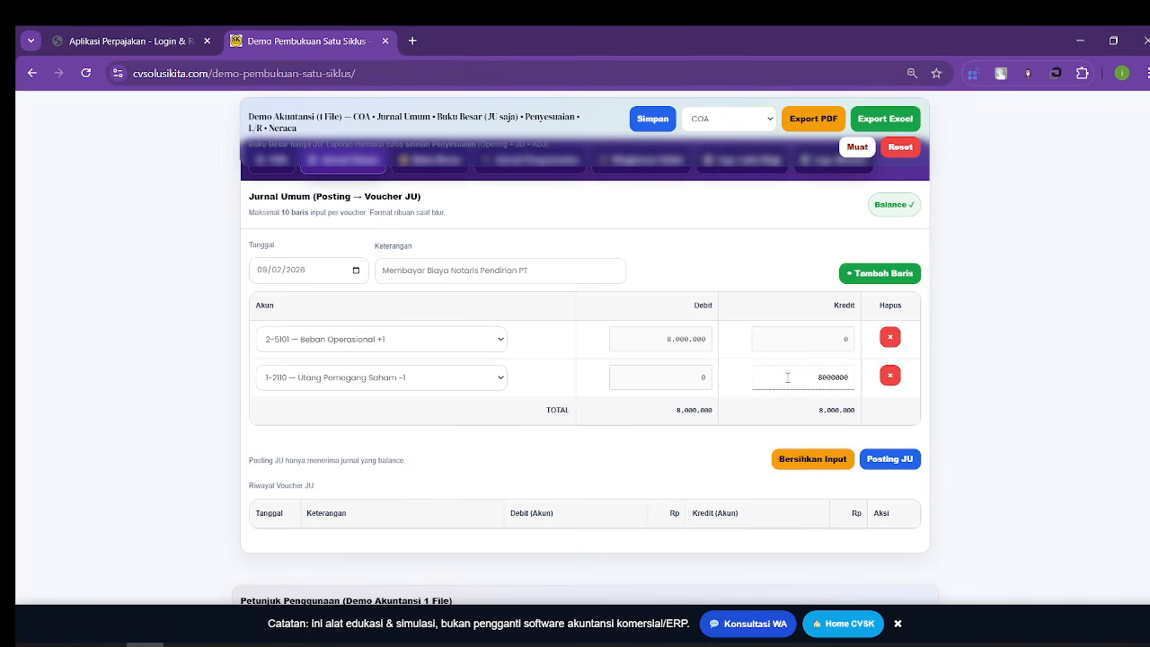
{"action": "left_click", "coordinate": [888, 459]}
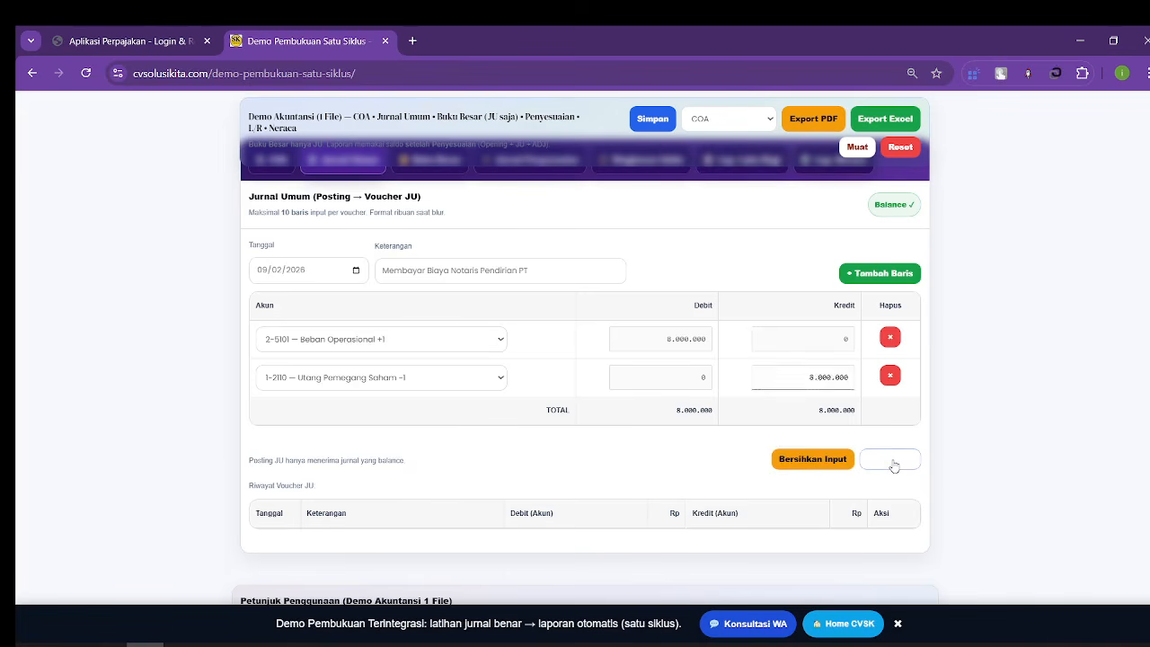
{"action": "scroll", "coordinate": [840, 463], "scroll_direction": "down", "scroll_amount": 2}
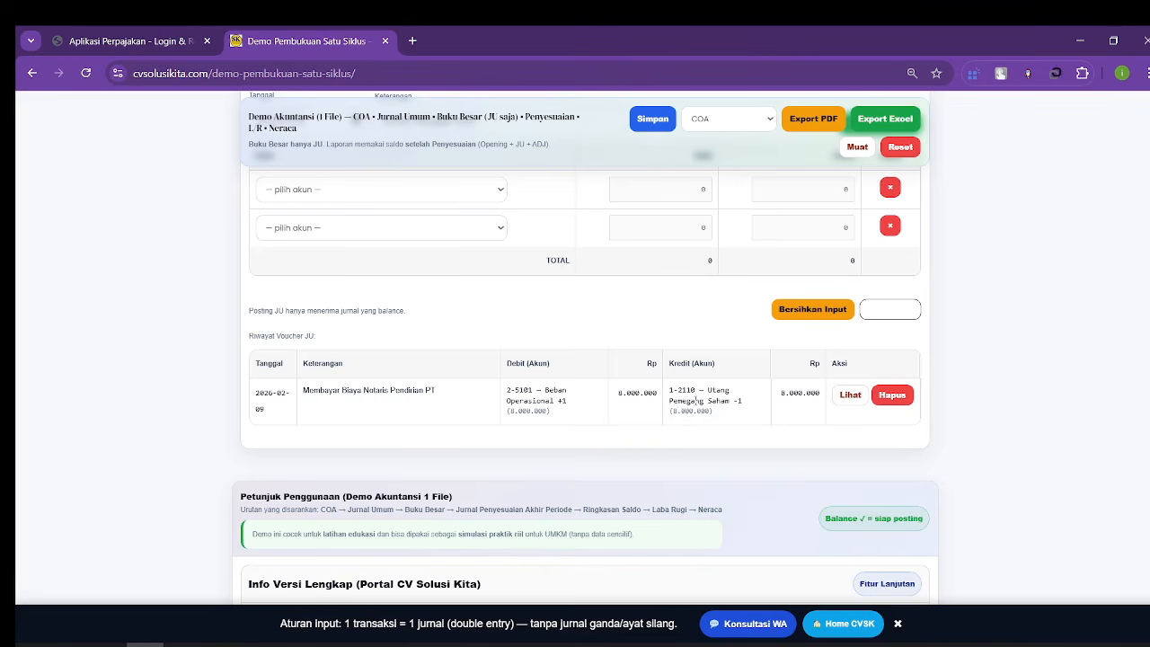
{"action": "scroll", "coordinate": [506, 436], "scroll_direction": "up", "scroll_amount": 2}
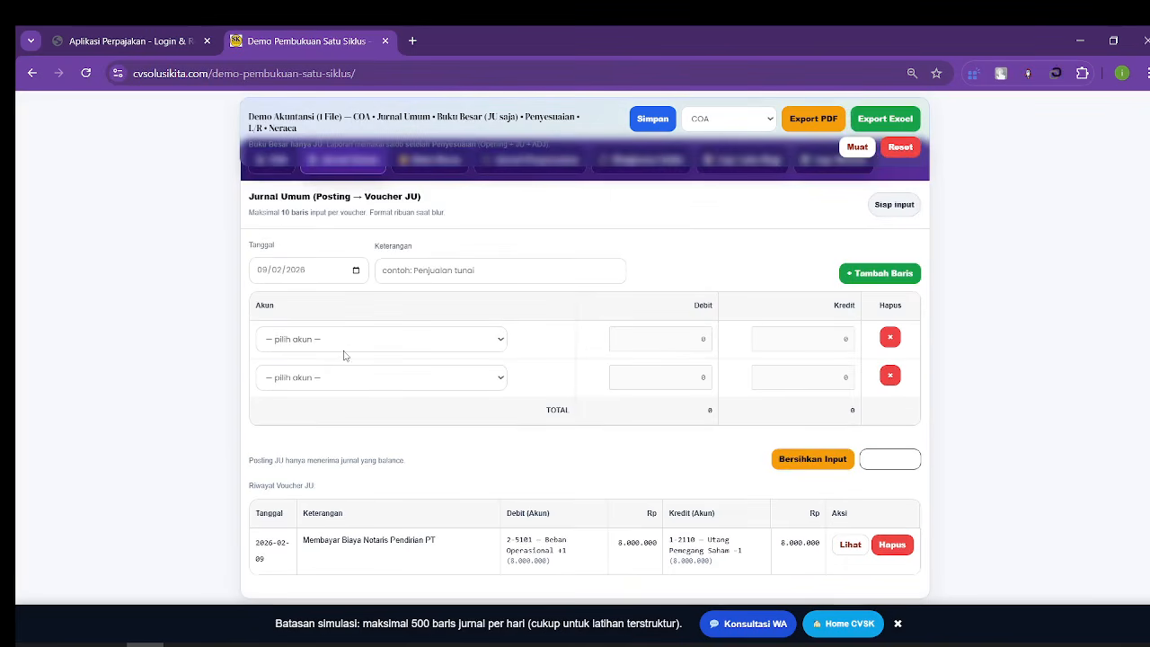
{"action": "scroll", "coordinate": [355, 412], "scroll_direction": "down", "scroll_amount": 1}
{"action": "scroll", "coordinate": [354, 412], "scroll_direction": "down", "scroll_amount": 1}
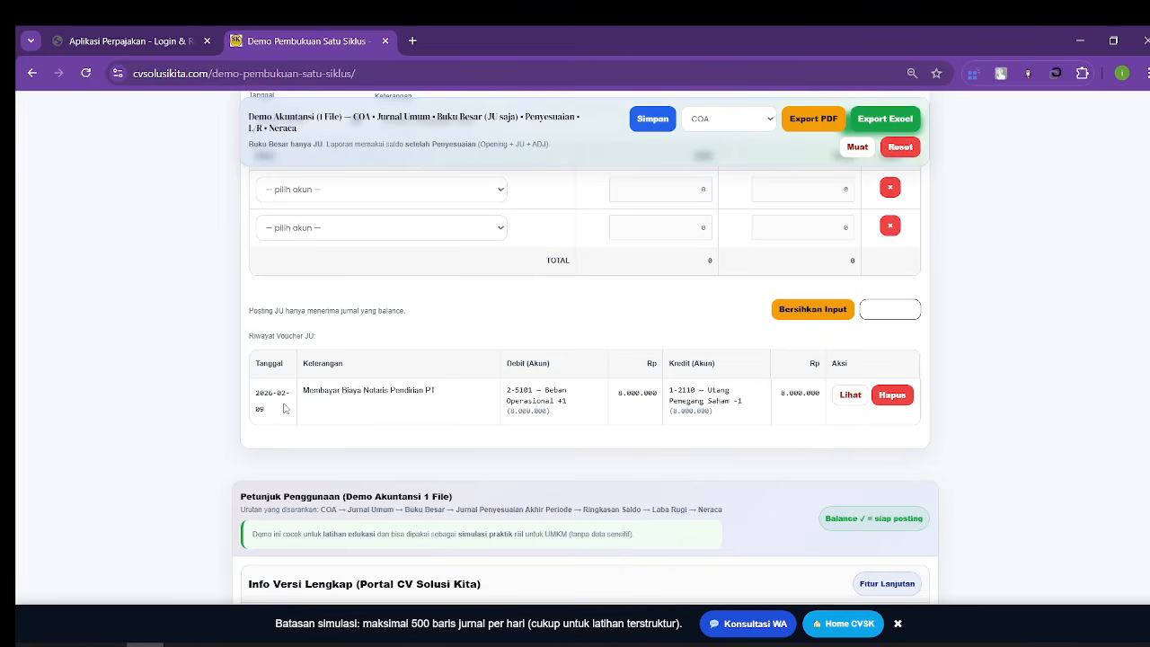
Step: Enter "Menerima Setoran Modal Pemegang Saham" as the description of a new Jurnal Umum voucher
{"action": "scroll", "coordinate": [284, 407], "scroll_direction": "up", "scroll_amount": 3}
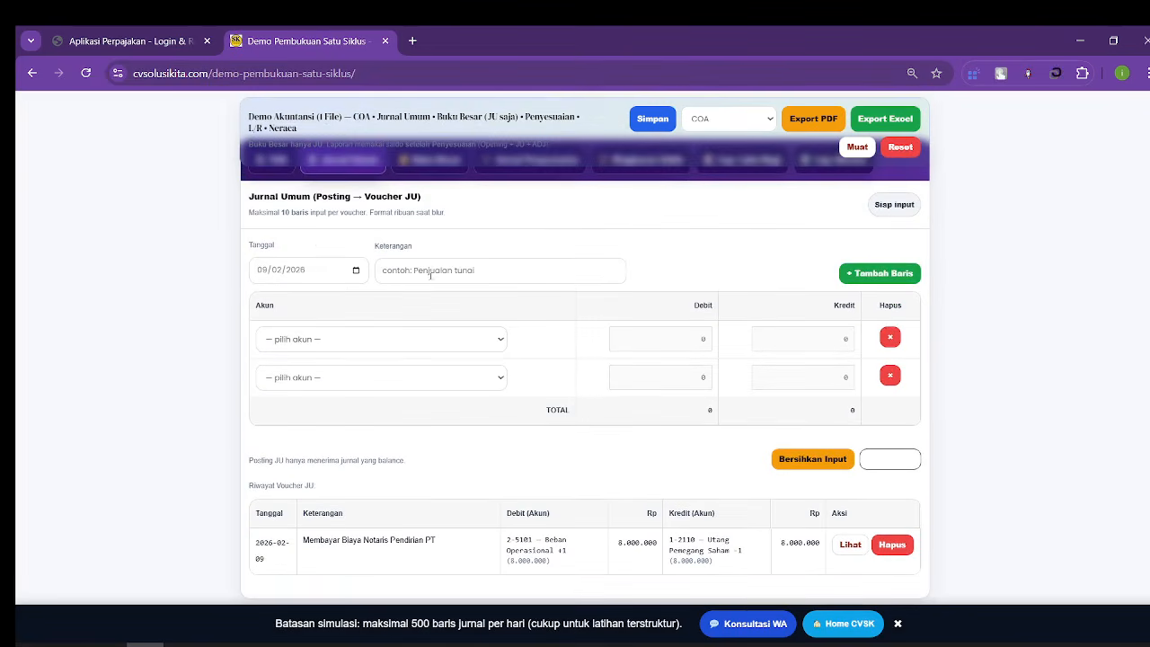
{"action": "left_click", "coordinate": [430, 269]}
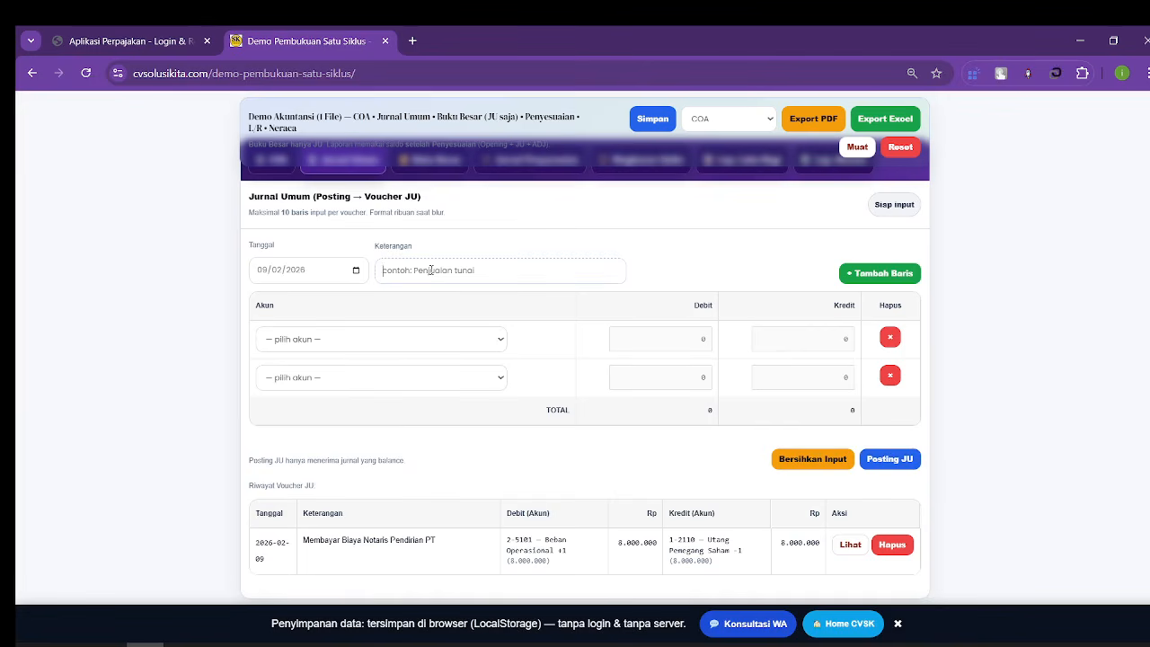
{"action": "type", "text": "Menerima "}
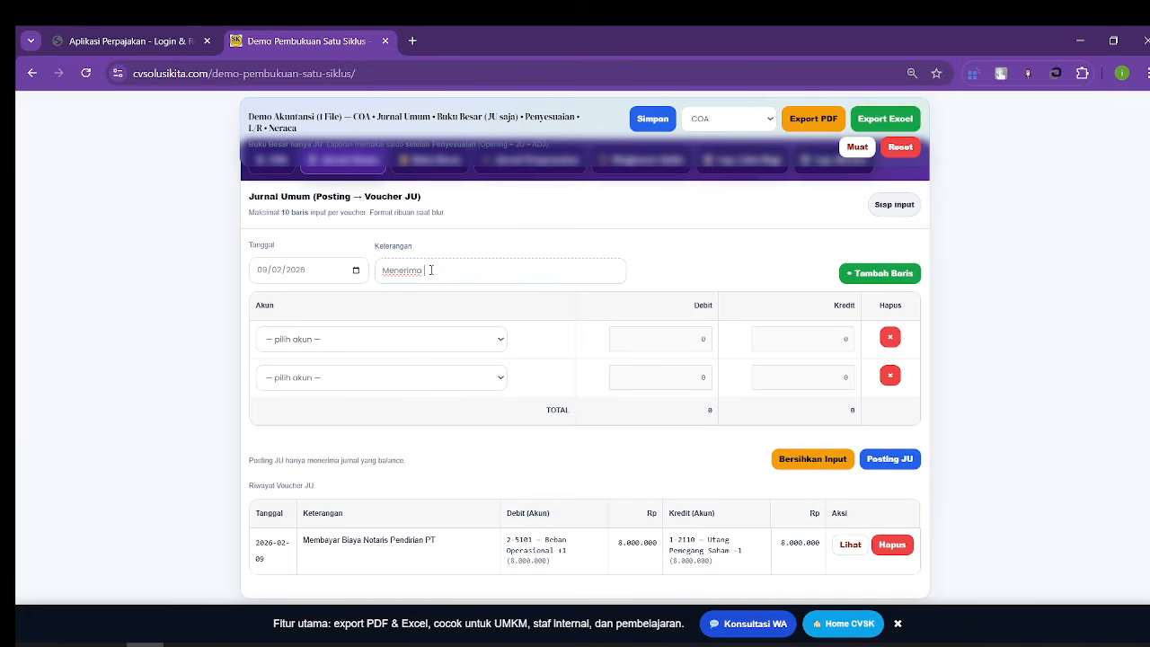
{"action": "type", "text": "Setoran Modal Pemegang Saham"}
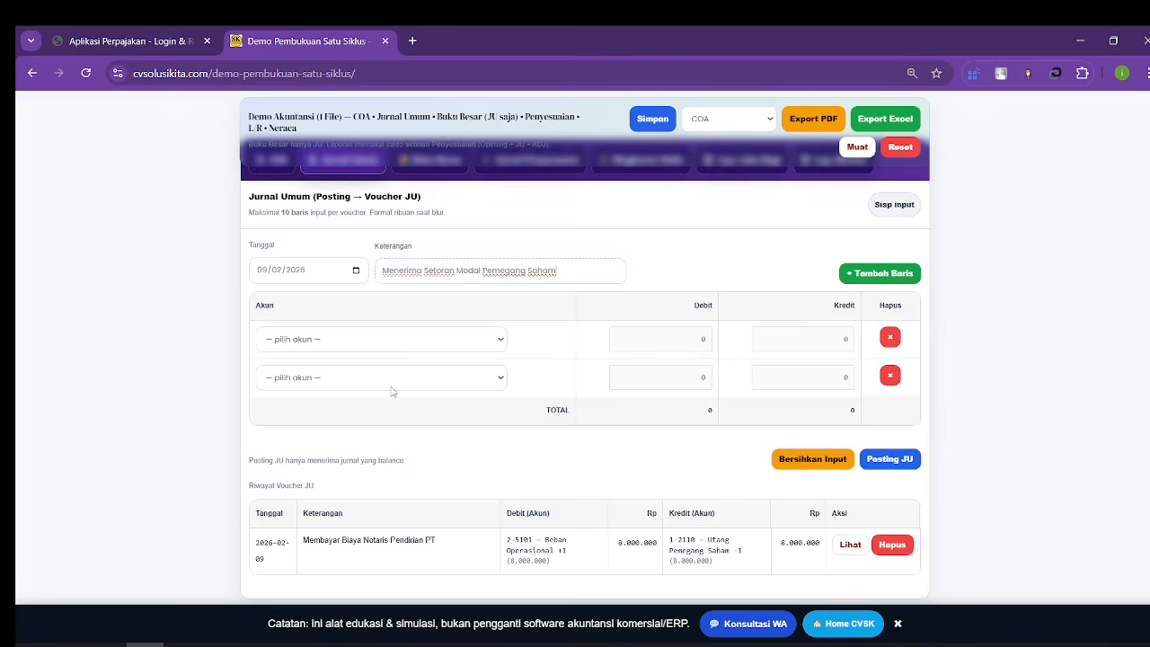
{"action": "scroll", "coordinate": [393, 390], "scroll_direction": "down", "scroll_amount": 1}
{"action": "scroll", "coordinate": [392, 392], "scroll_direction": "up", "scroll_amount": 1}
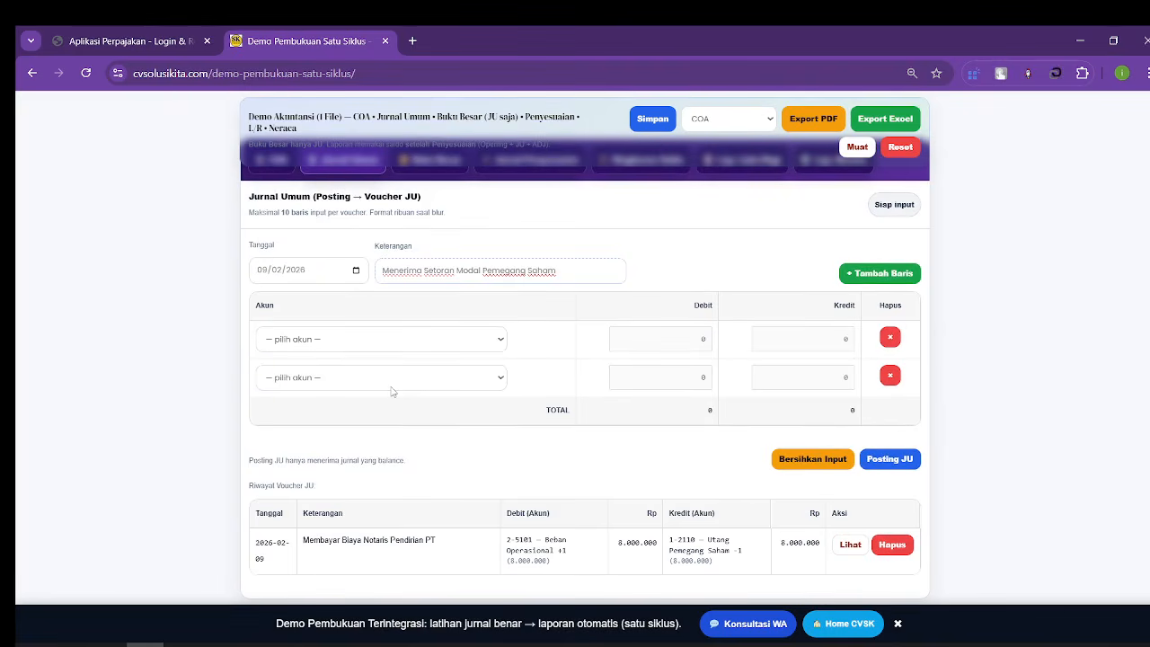
Step: Add an Aset account named Bank BCA with code 1-1110 to the chart of accounts, keeping Debit for both balance settings
{"action": "scroll", "coordinate": [393, 386], "scroll_direction": "up", "scroll_amount": 1}
{"action": "left_click", "coordinate": [278, 236]}
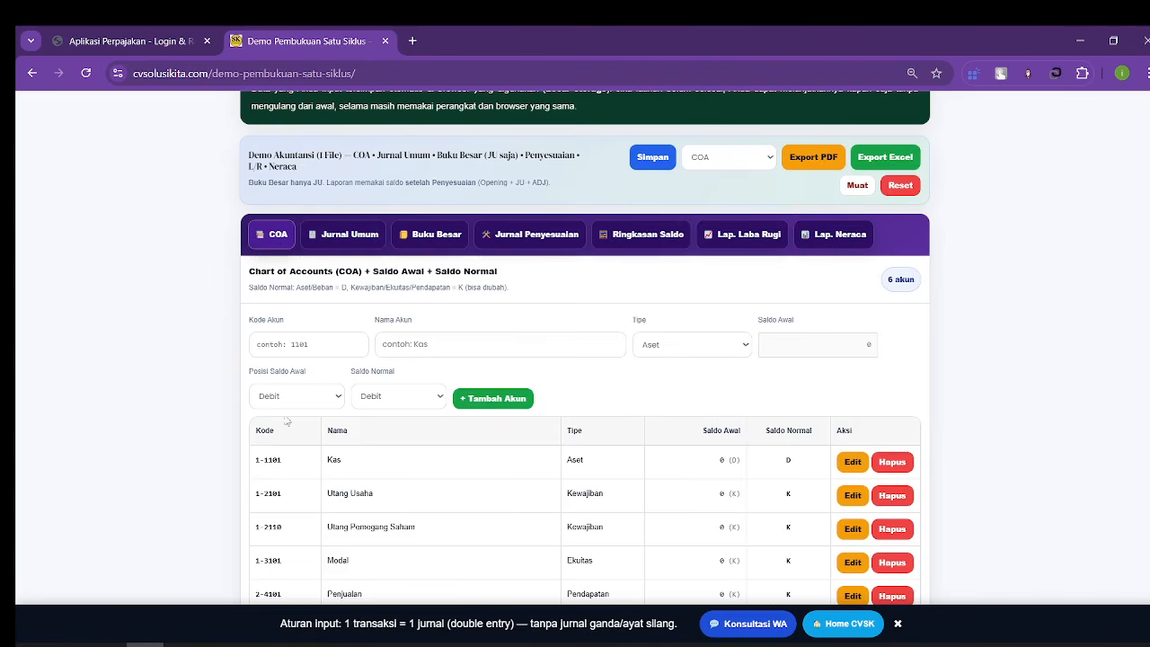
{"action": "left_click", "coordinate": [284, 345]}
{"action": "type", "text": "1-1110"}
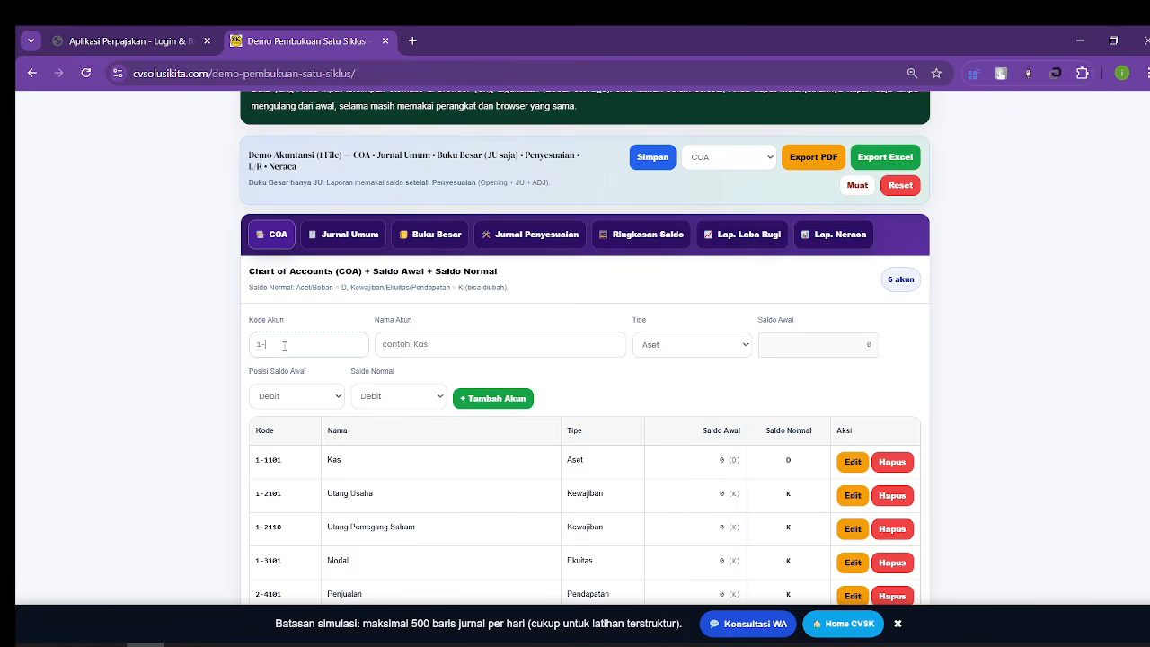
{"action": "left_click", "coordinate": [448, 355]}
{"action": "type", "text": "K"}
{"action": "key", "text": "BackSpace"}
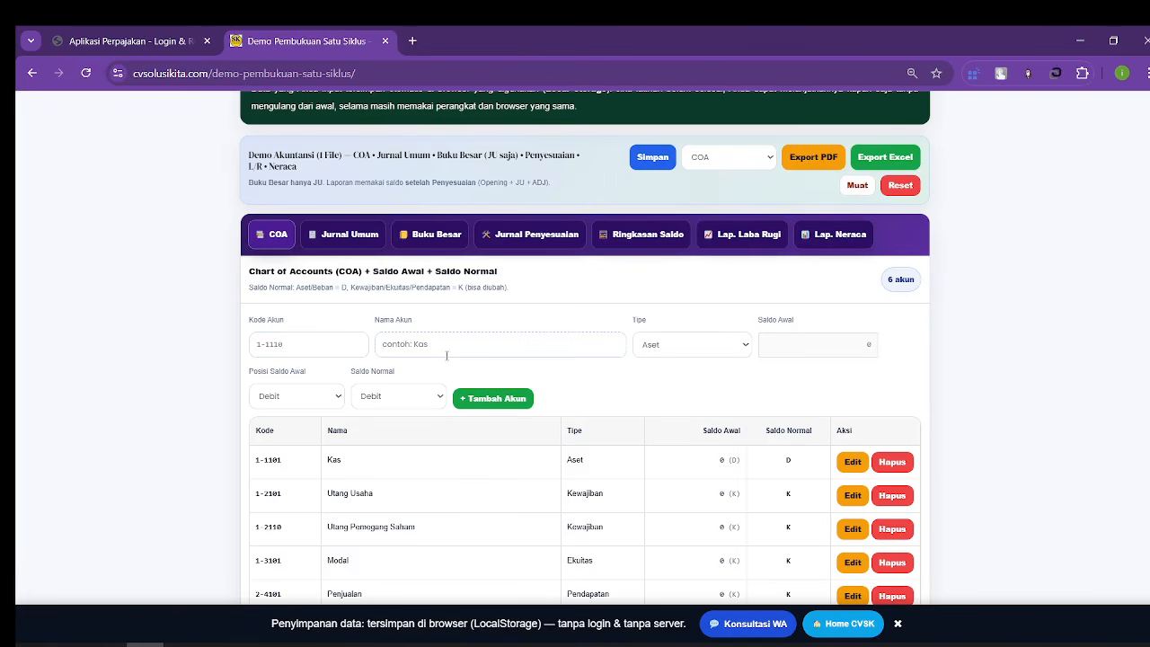
{"action": "type", "text": "Bo"}
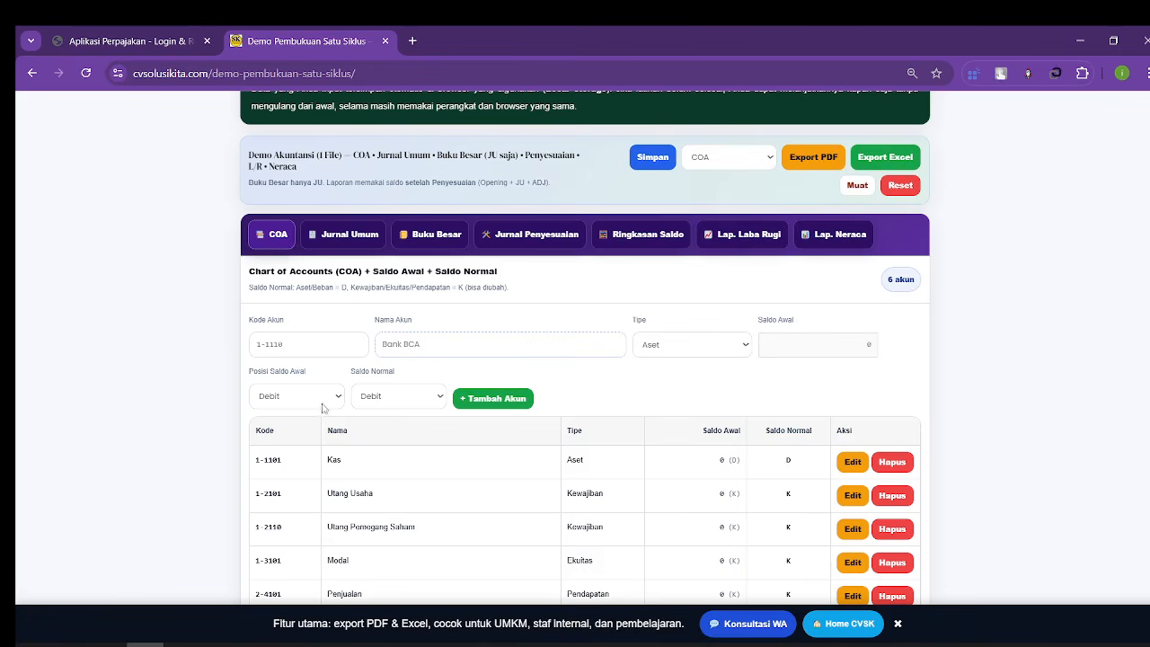
{"action": "left_click", "coordinate": [496, 399]}
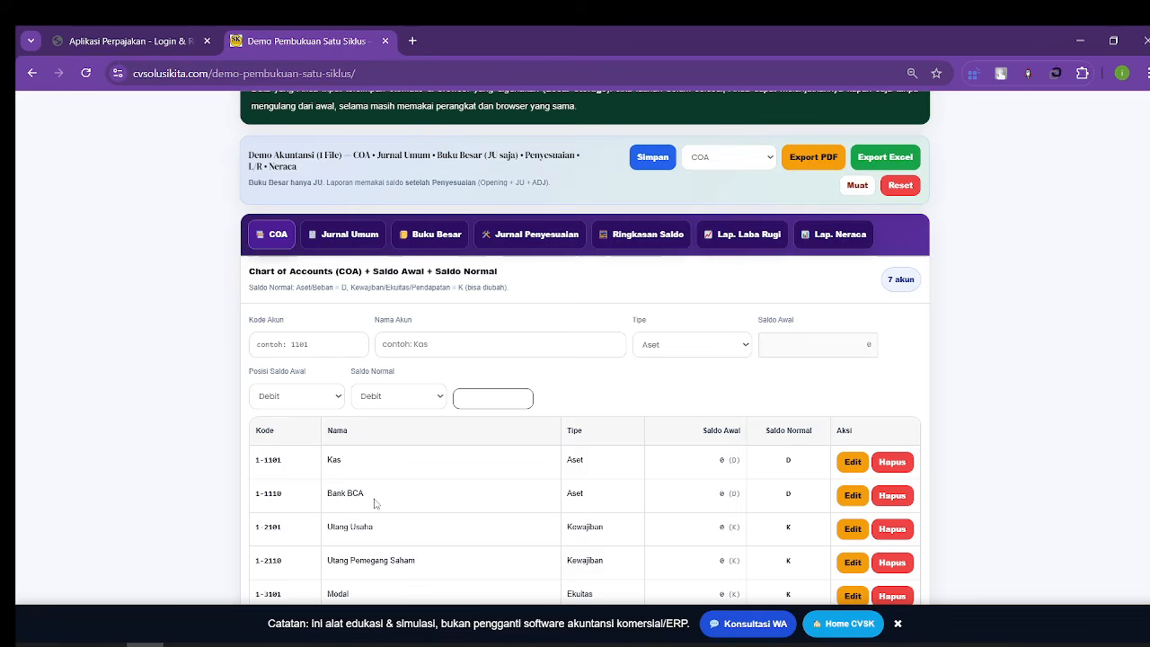
{"action": "scroll", "coordinate": [426, 509], "scroll_direction": "down", "scroll_amount": 1}
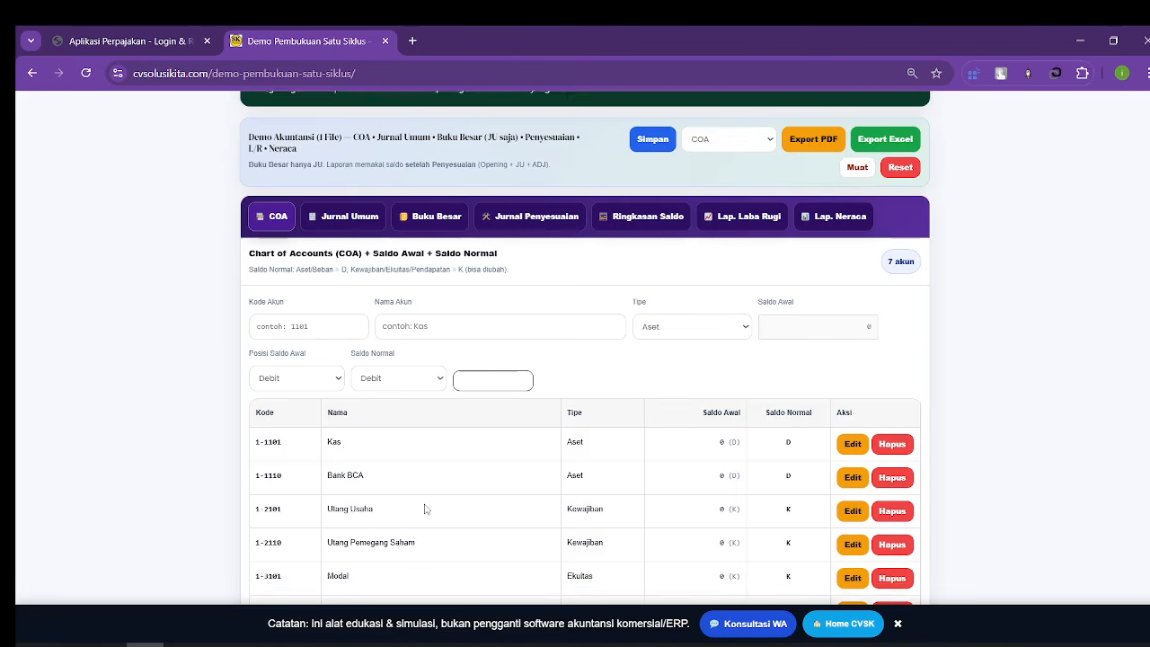
{"action": "scroll", "coordinate": [426, 509], "scroll_direction": "down", "scroll_amount": 2}
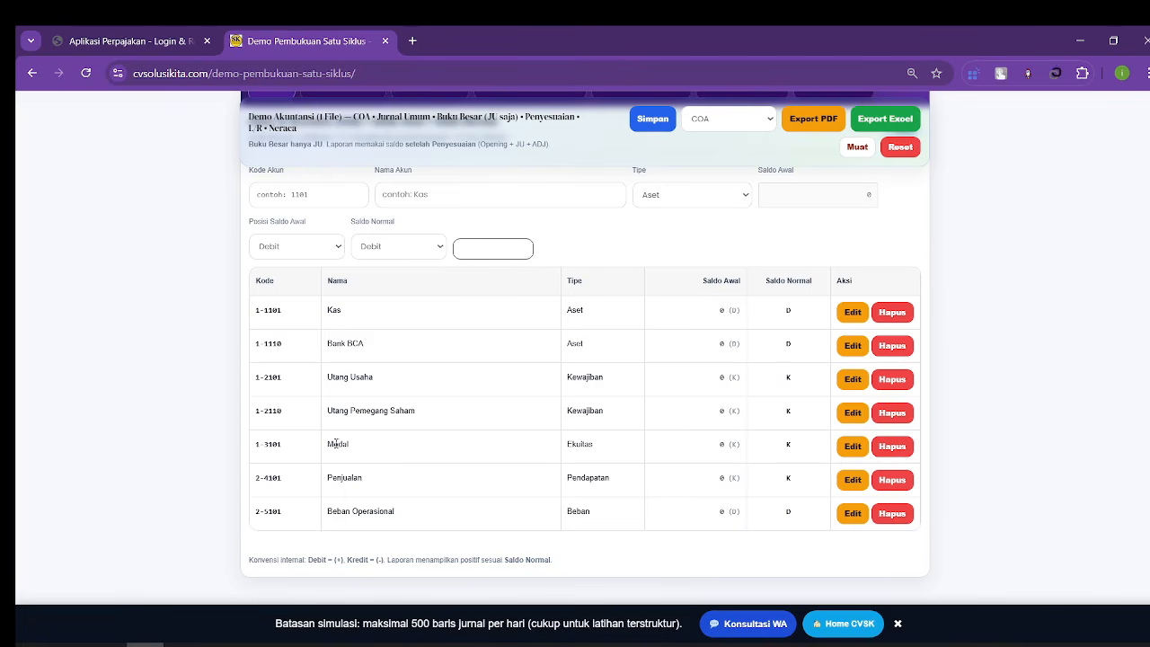
{"action": "left_click", "coordinate": [854, 449]}
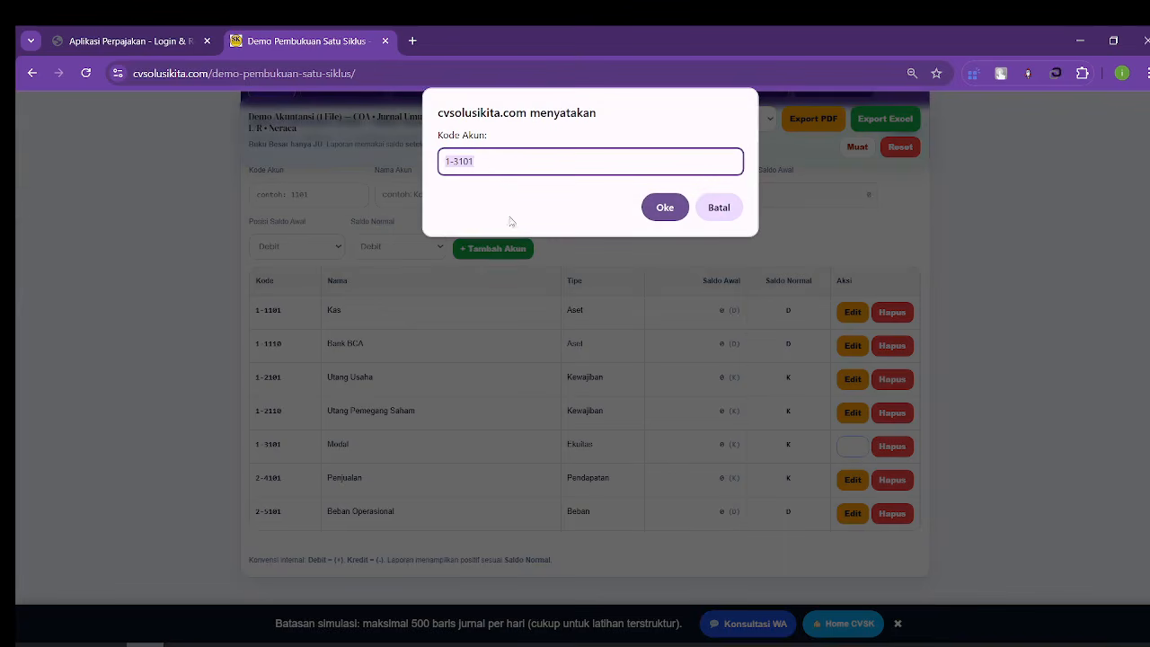
{"action": "left_click", "coordinate": [664, 207]}
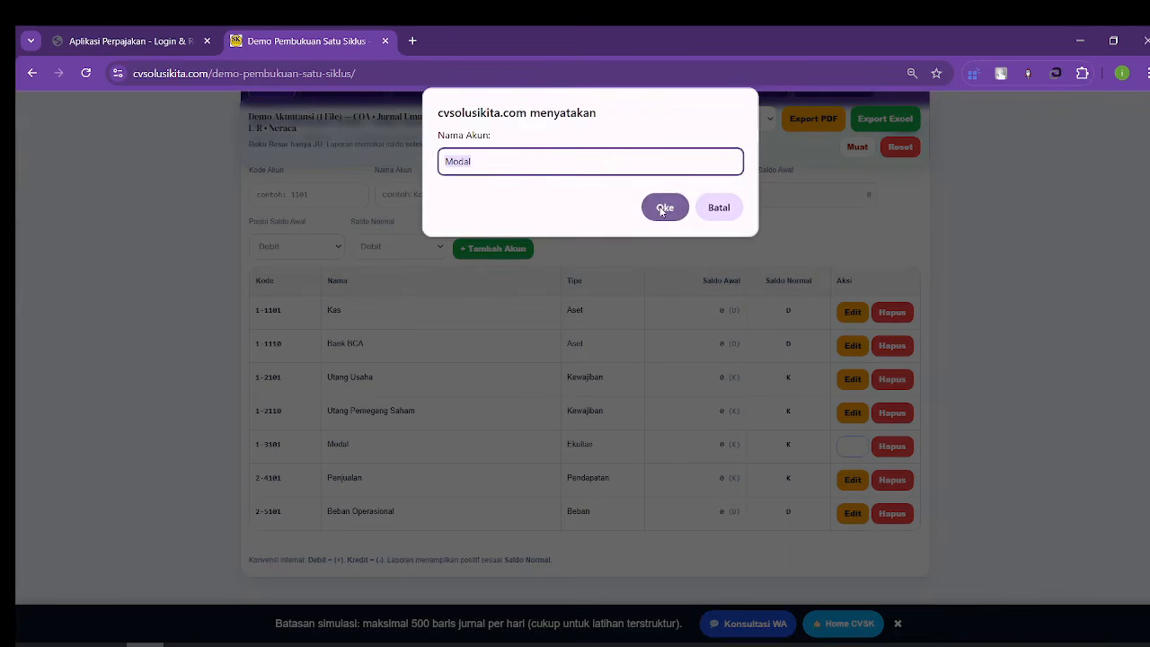
{"action": "left_click", "coordinate": [663, 208]}
{"action": "left_click", "coordinate": [718, 214]}
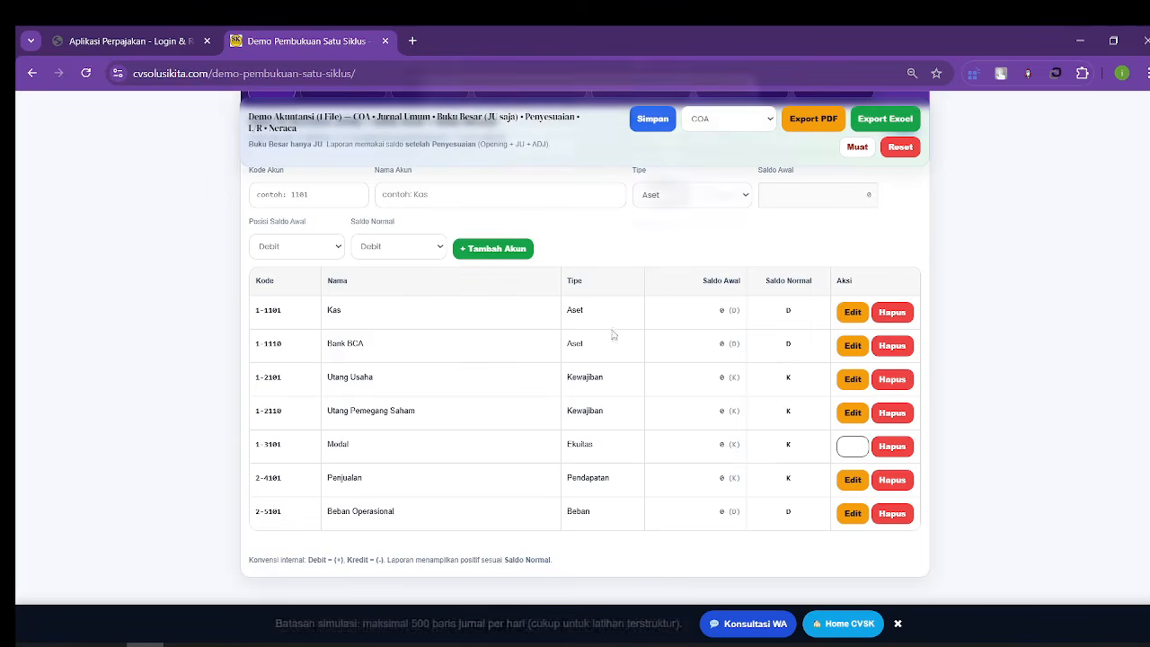
Step: Rename equity account 1-3101 to Modal followed by the first shareholder's name, keeping its code and other settings
{"action": "left_click", "coordinate": [853, 448]}
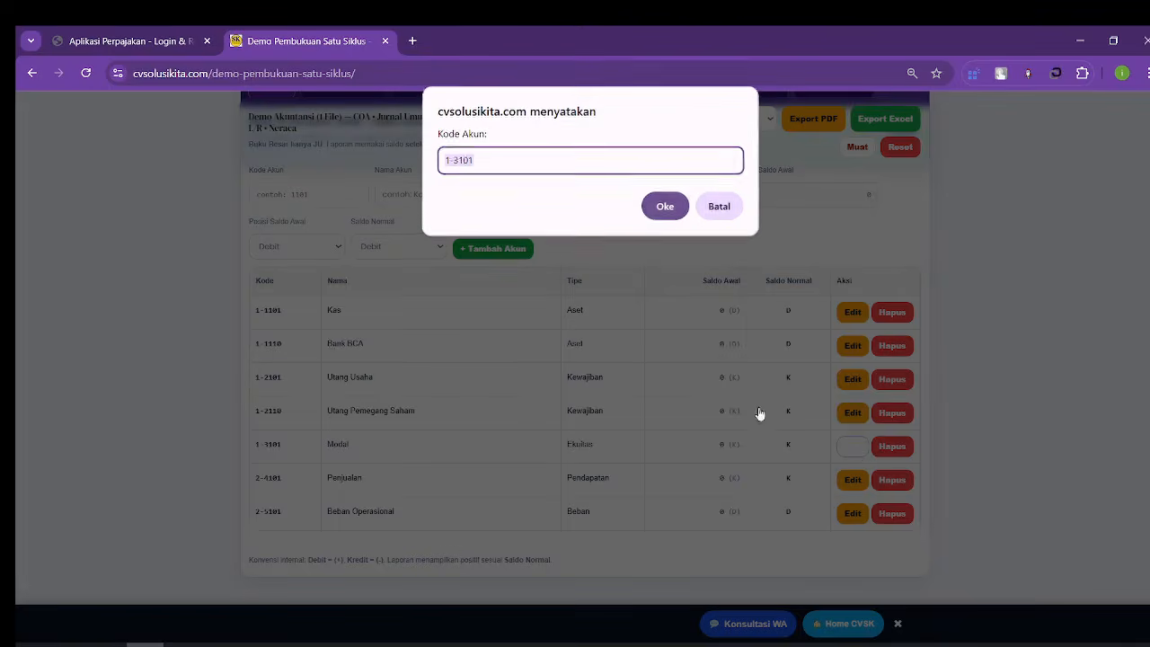
{"action": "left_click", "coordinate": [664, 207]}
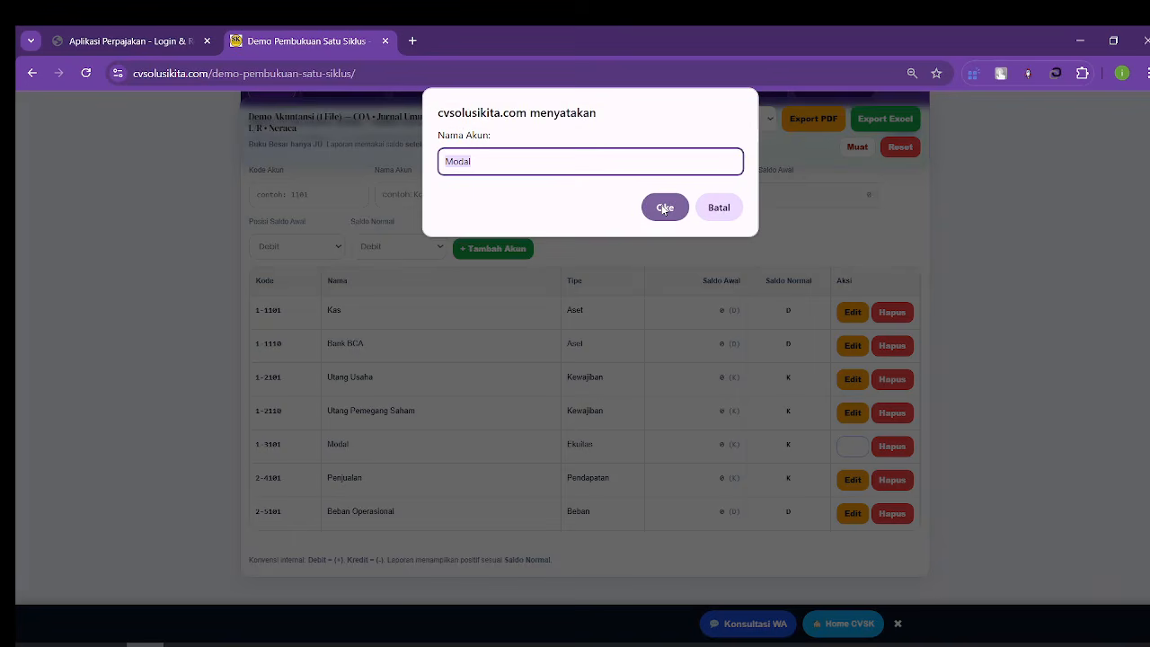
{"action": "left_click", "coordinate": [512, 163]}
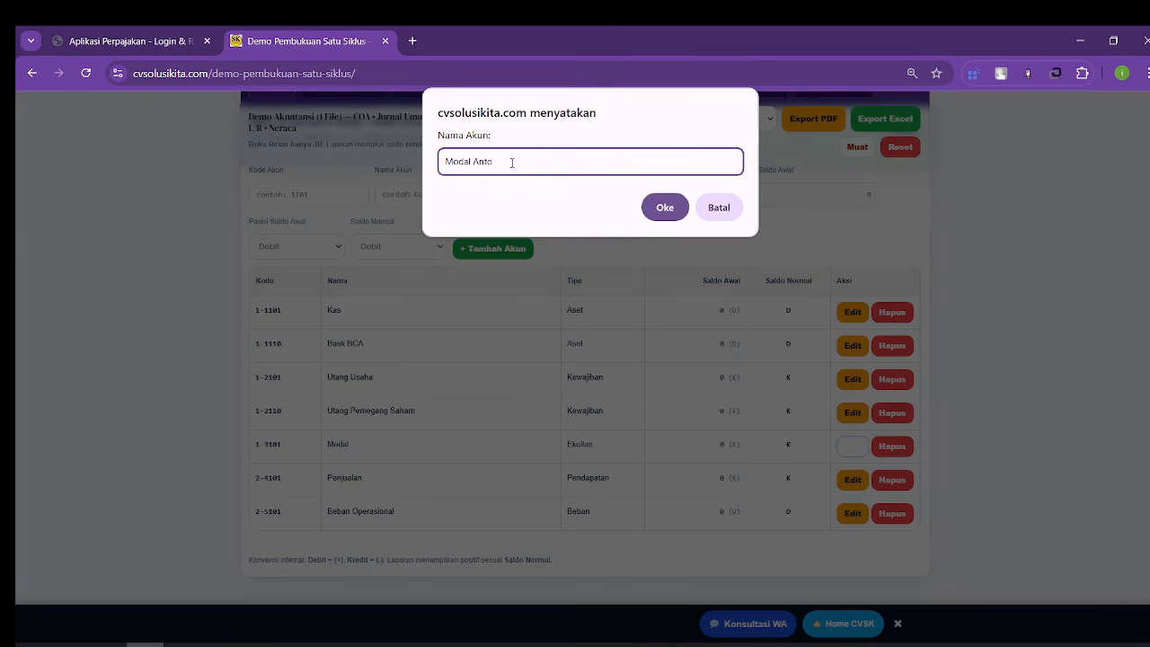
{"action": "left_click", "coordinate": [665, 209]}
{"action": "left_click", "coordinate": [665, 208]}
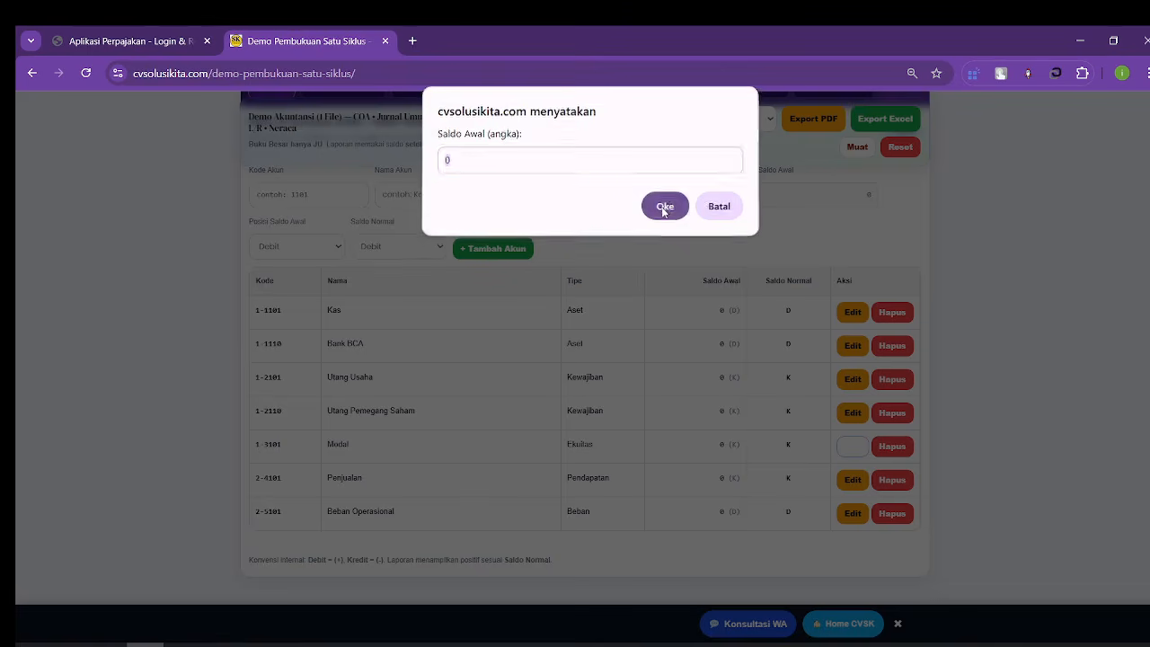
{"action": "left_click", "coordinate": [665, 209]}
{"action": "left_click", "coordinate": [665, 202]}
{"action": "left_click", "coordinate": [665, 202]}
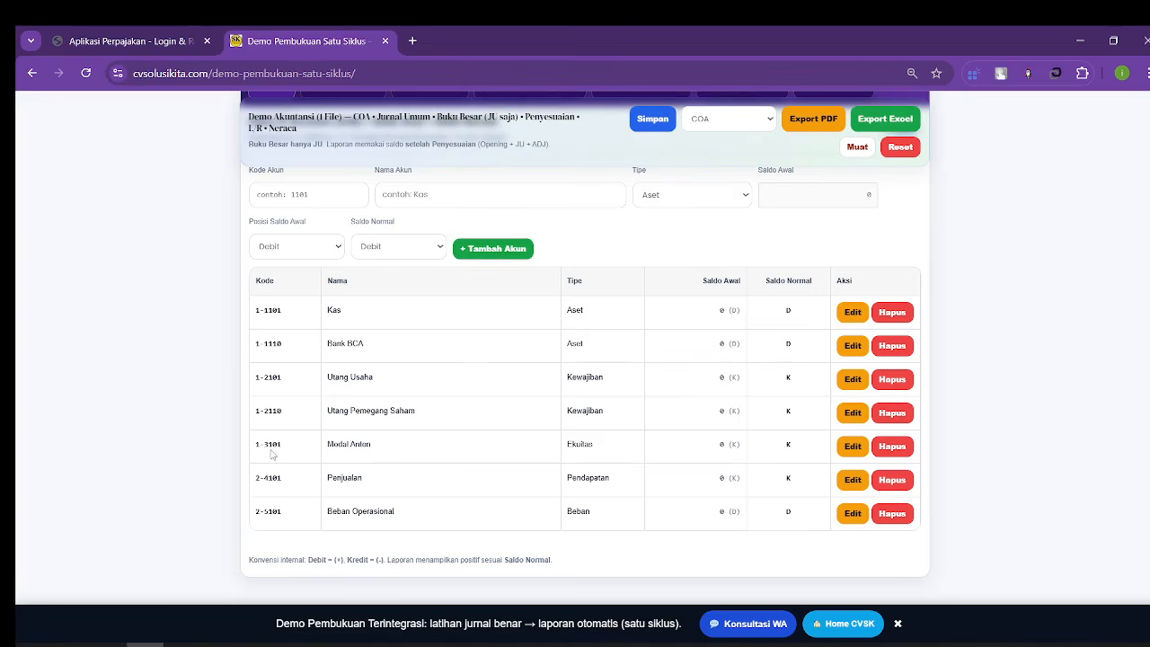
Step: Add an Ekuitas account with code 1-3110, named Modal plus the second shareholder's name, with Kredit for both balance settings
{"action": "left_click", "coordinate": [297, 183]}
{"action": "type", "text": "1-3110"}
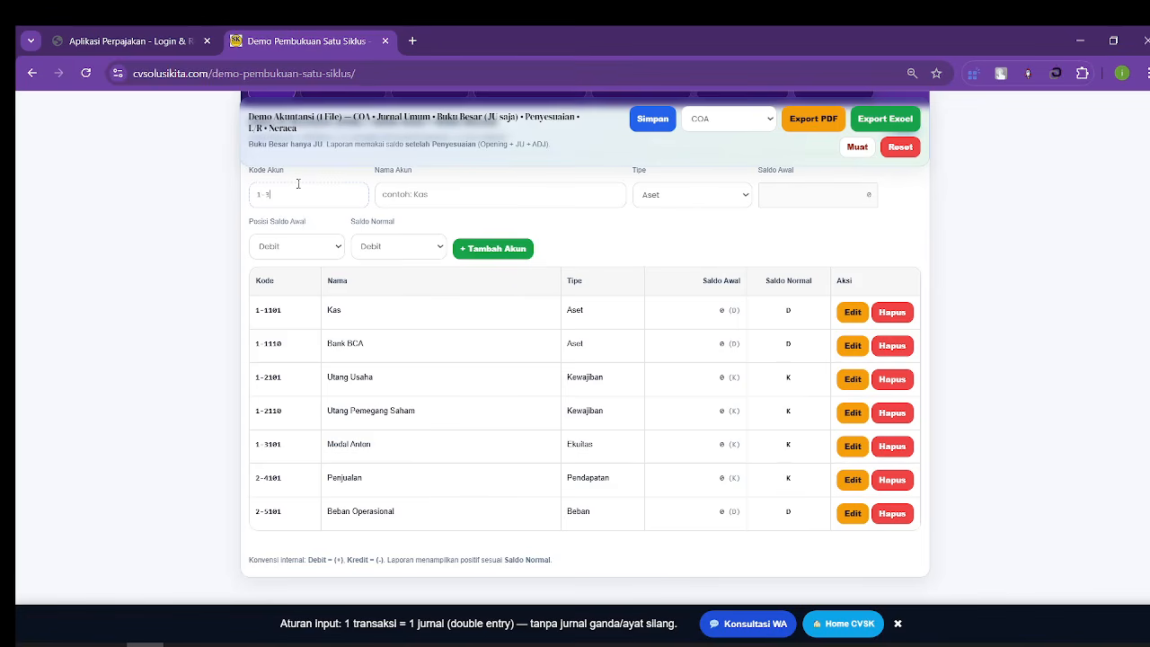
{"action": "left_click", "coordinate": [384, 194]}
{"action": "type", "text": "Modal Rini"}
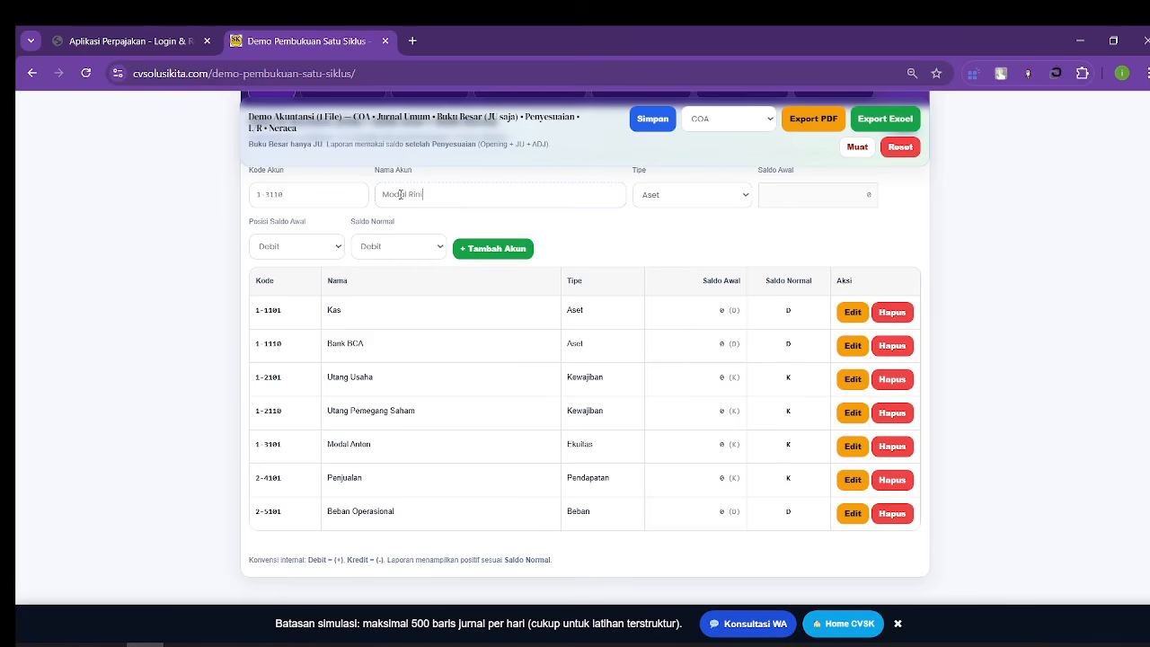
{"action": "left_click", "coordinate": [703, 204]}
{"action": "left_click", "coordinate": [706, 255]}
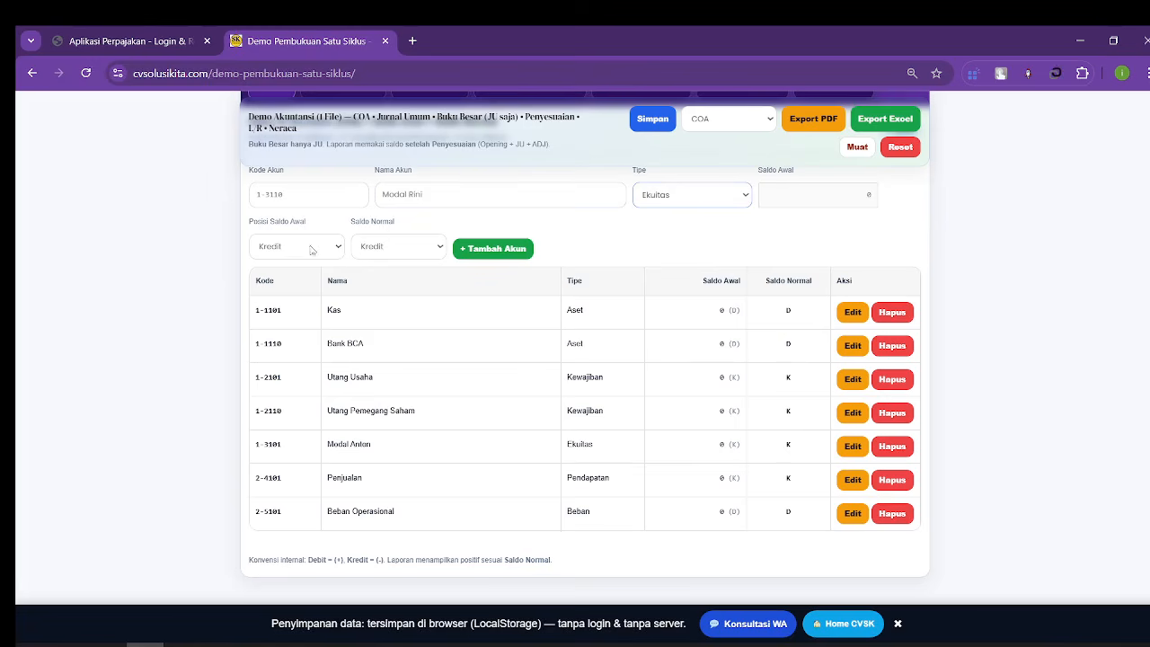
{"action": "left_click", "coordinate": [501, 252]}
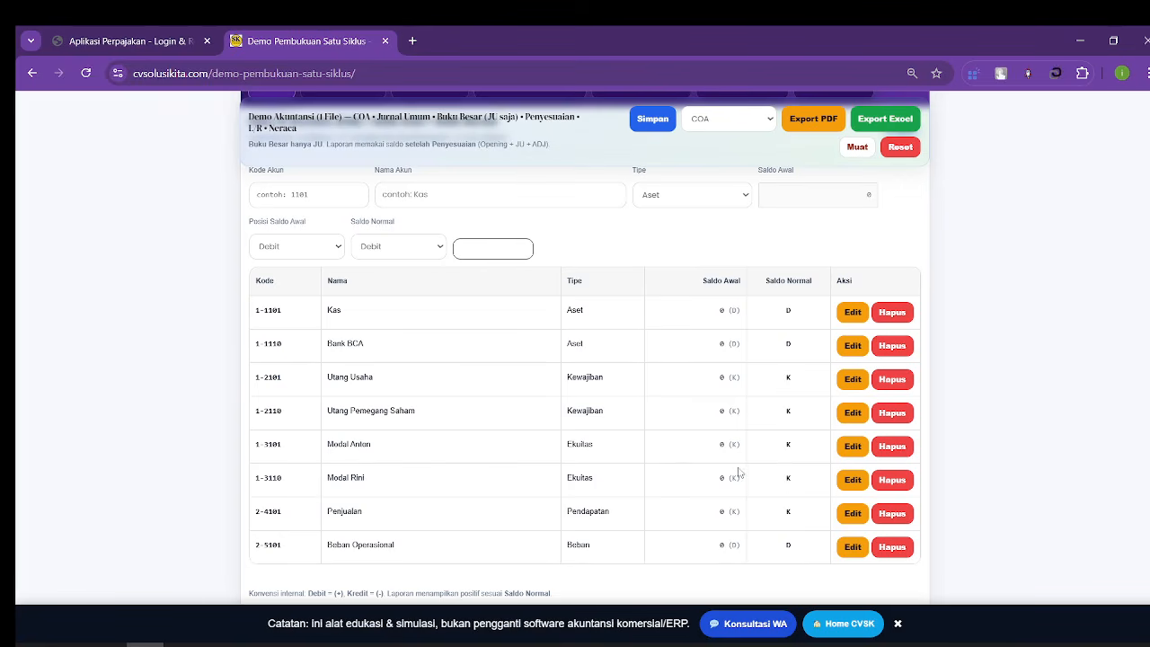
Step: Return to the Jurnal Umum voucher and debit account 1-1101 Kas for 100.000.000 in the first row
{"action": "scroll", "coordinate": [472, 398], "scroll_direction": "up", "scroll_amount": 2}
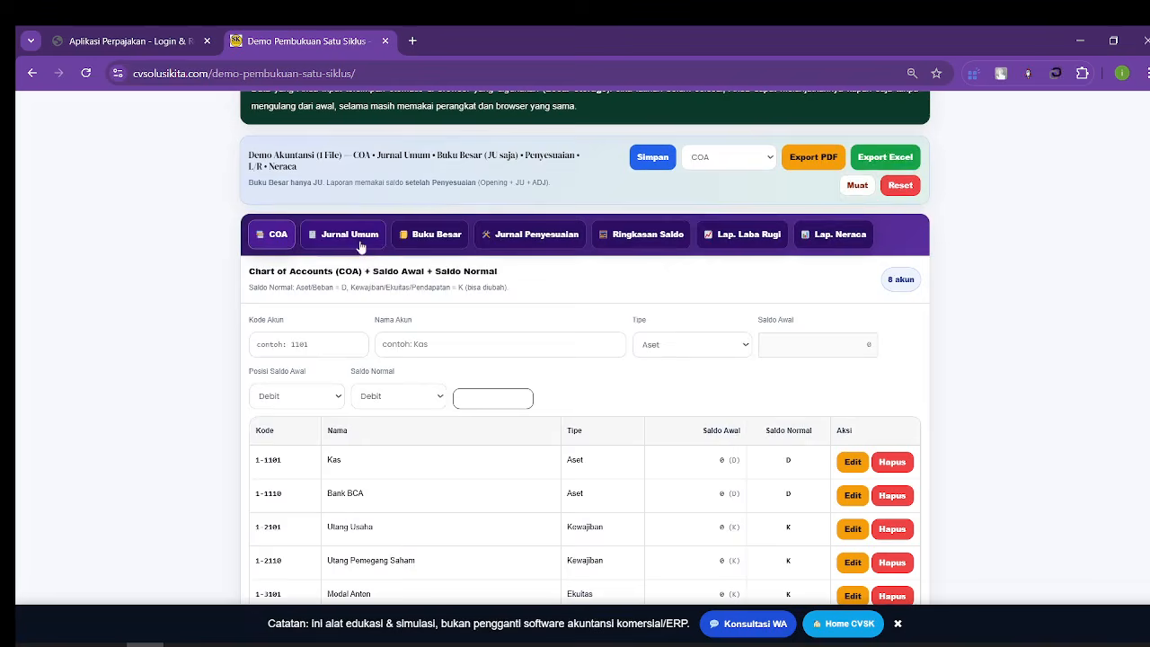
{"action": "left_click", "coordinate": [355, 236]}
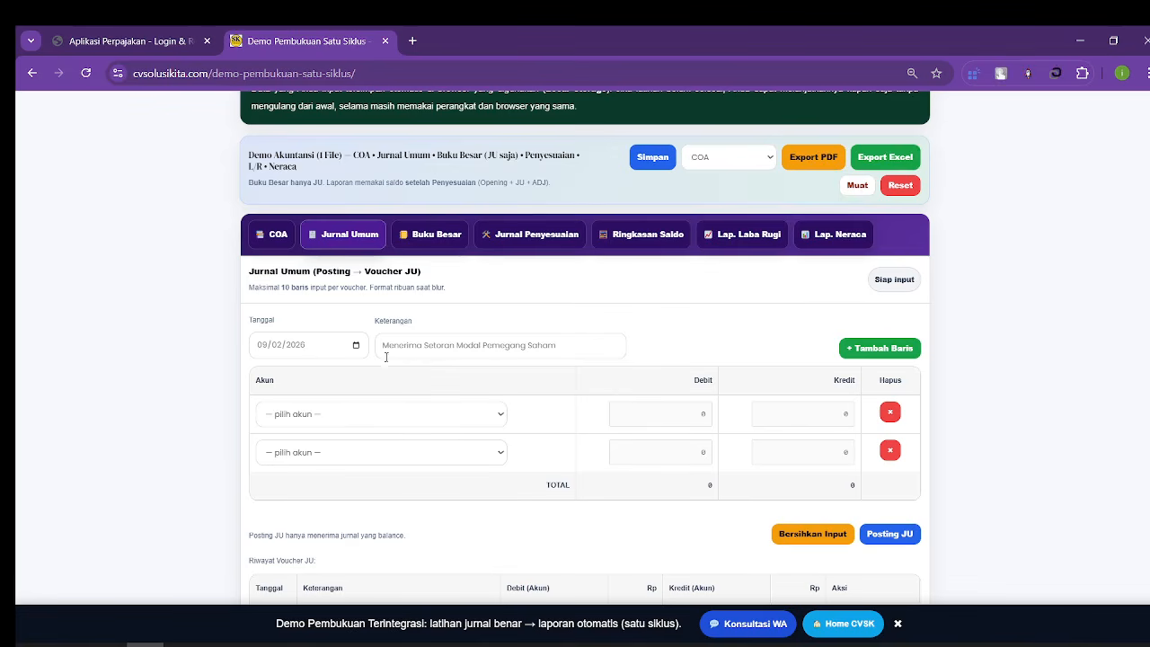
{"action": "left_click", "coordinate": [487, 413]}
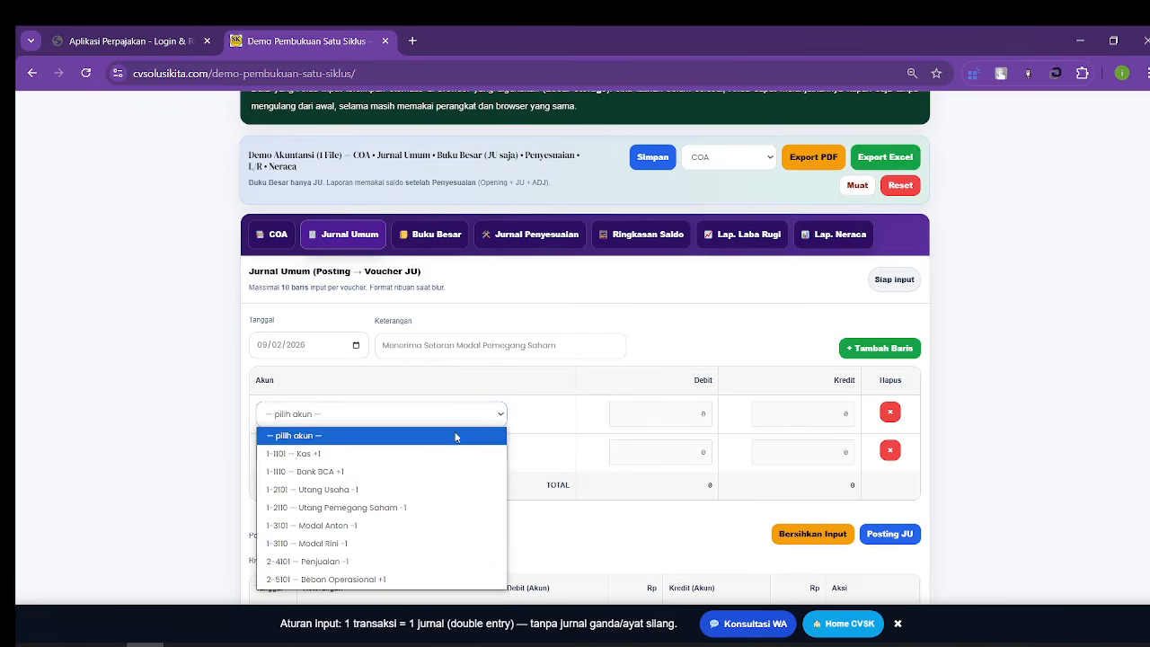
{"action": "left_click", "coordinate": [443, 455]}
{"action": "left_click", "coordinate": [663, 416]}
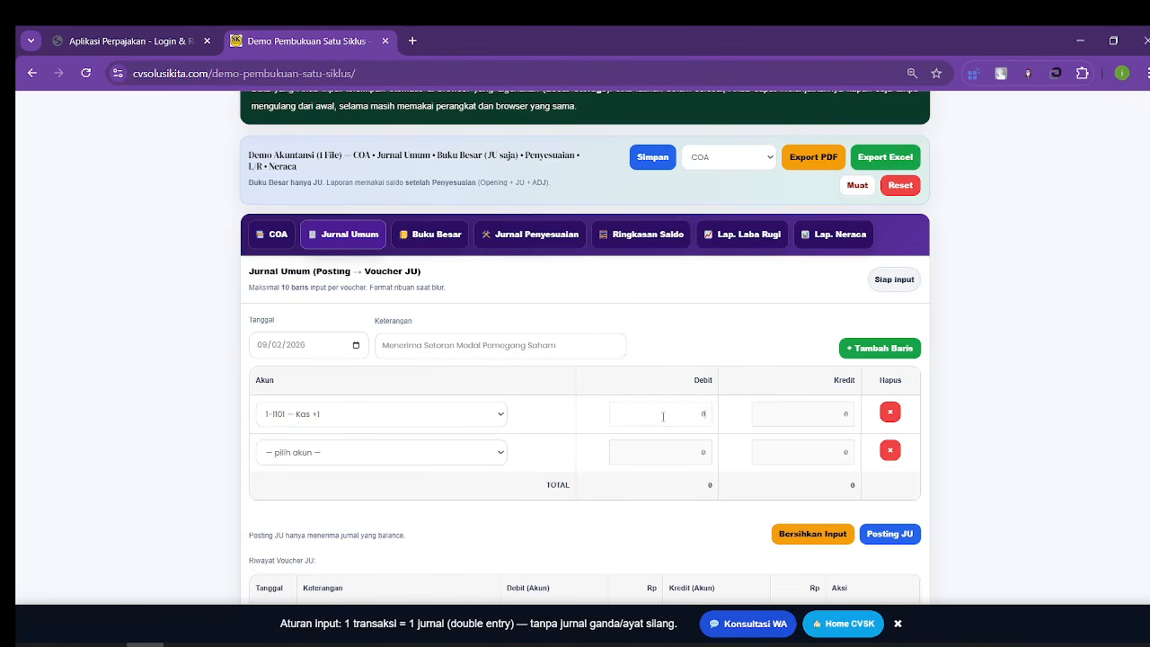
{"action": "type", "text": "100000000"}
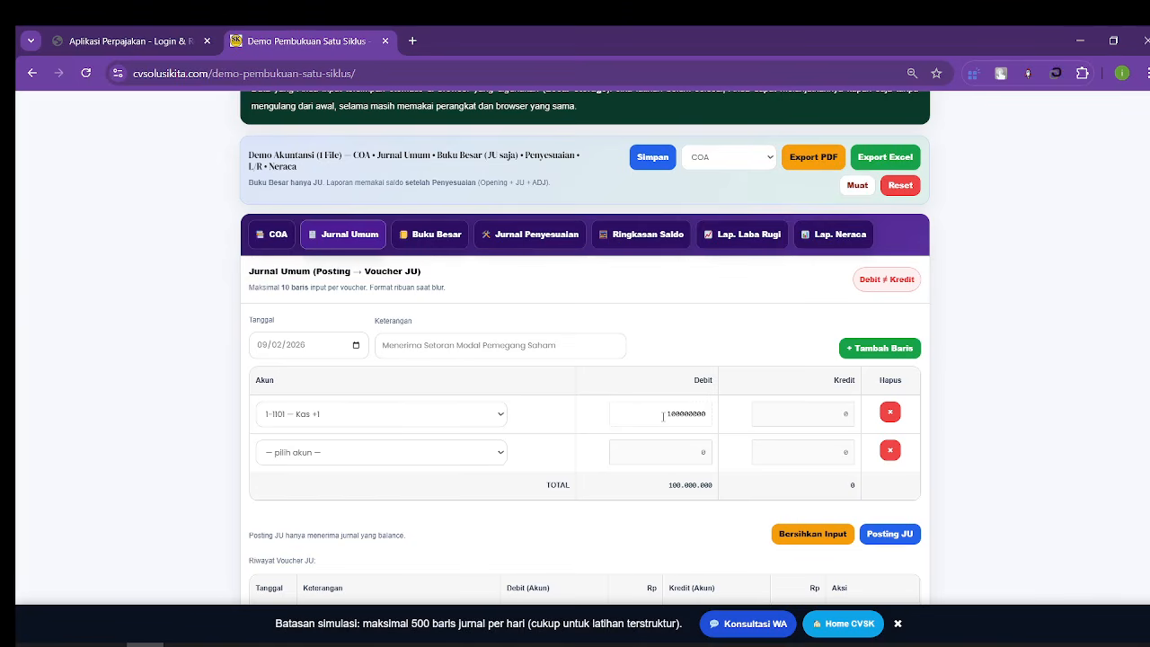
Step: Debit account 1-1110 Bank BCA for 400.000.000 in the second row of the voucher
{"action": "left_click", "coordinate": [483, 454]}
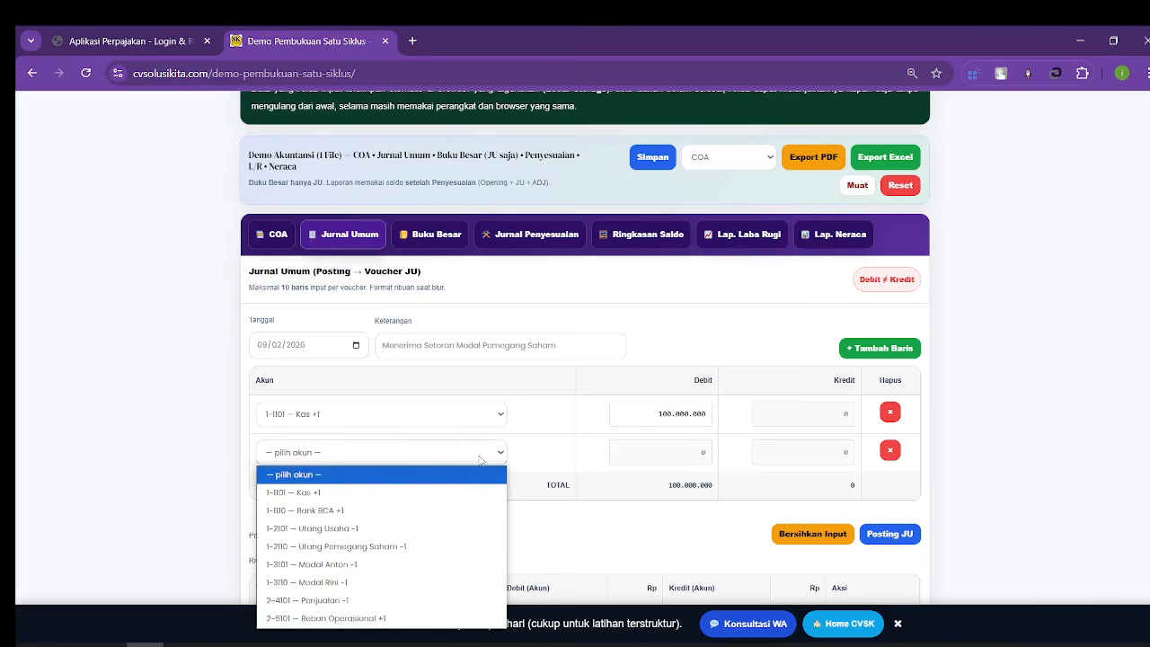
{"action": "left_click", "coordinate": [426, 508]}
{"action": "left_click", "coordinate": [684, 446]}
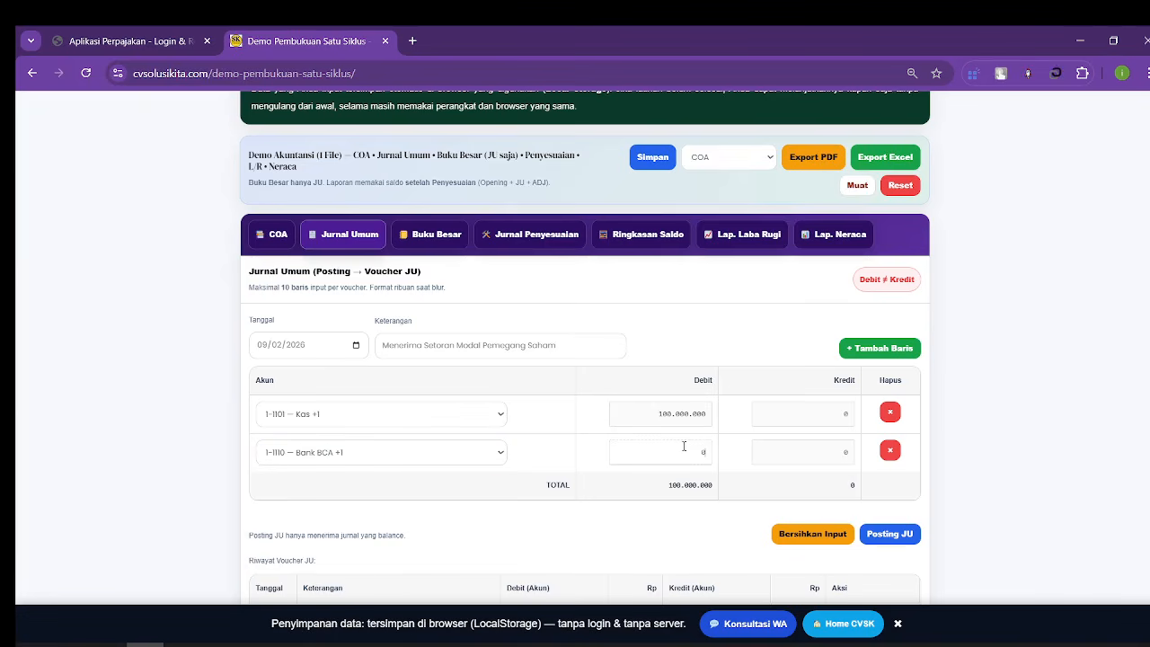
{"action": "type", "text": "400000000"}
Step: Add a third row to the voucher and credit capital account 1-3101 for 100.000.000
{"action": "left_click", "coordinate": [867, 350]}
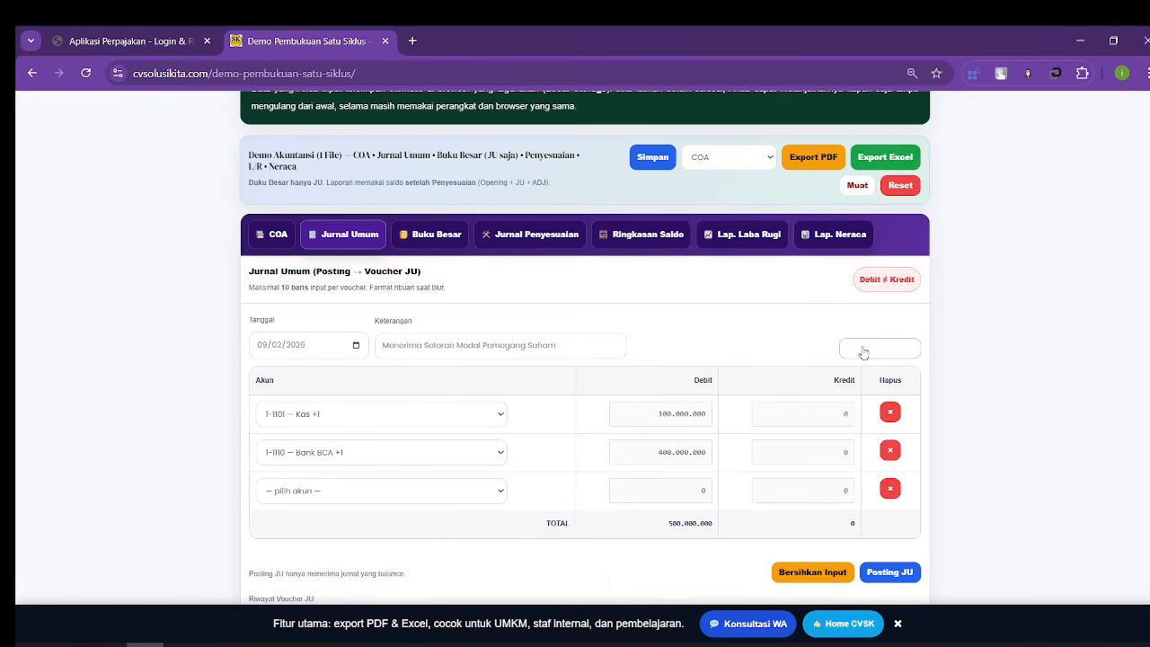
{"action": "left_click", "coordinate": [369, 496]}
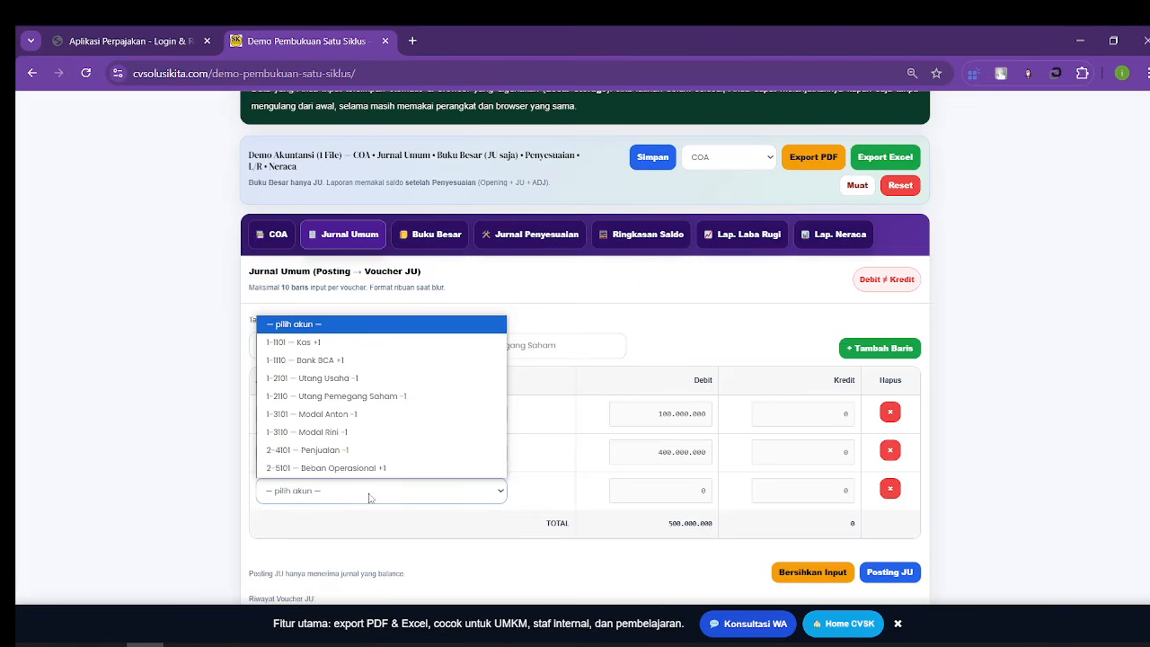
{"action": "left_click", "coordinate": [364, 413]}
{"action": "left_click", "coordinate": [802, 491]}
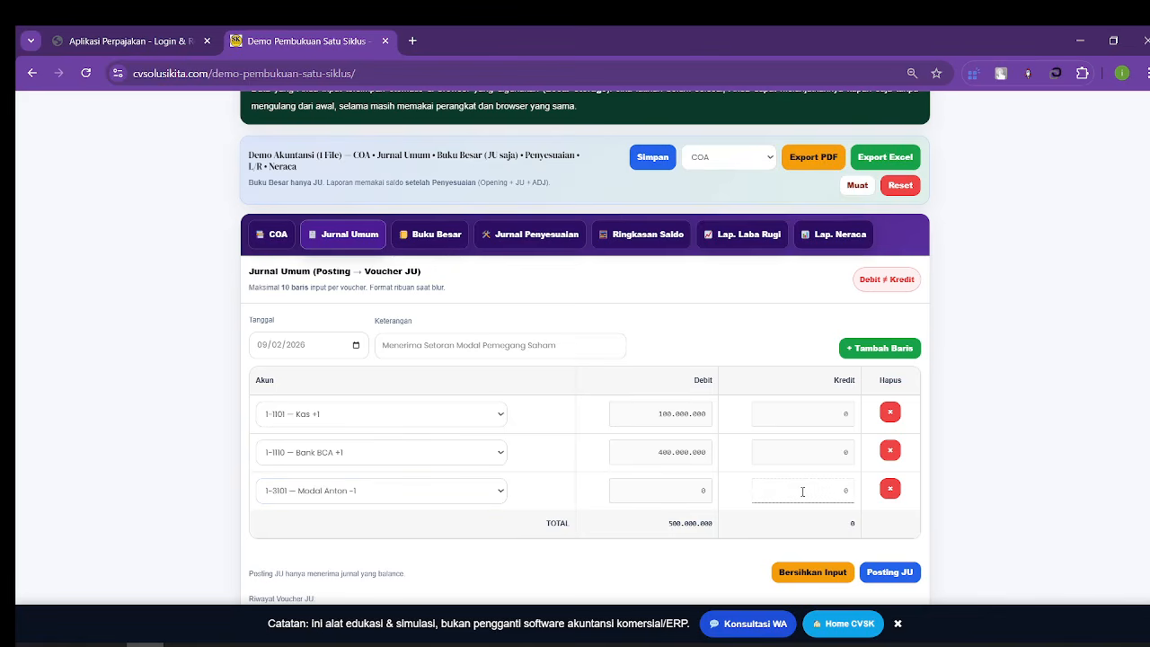
{"action": "type", "text": "100000000"}
Step: Add a fourth row to the voucher and credit capital account 1-3110 for 400.000.000
{"action": "left_click", "coordinate": [885, 350]}
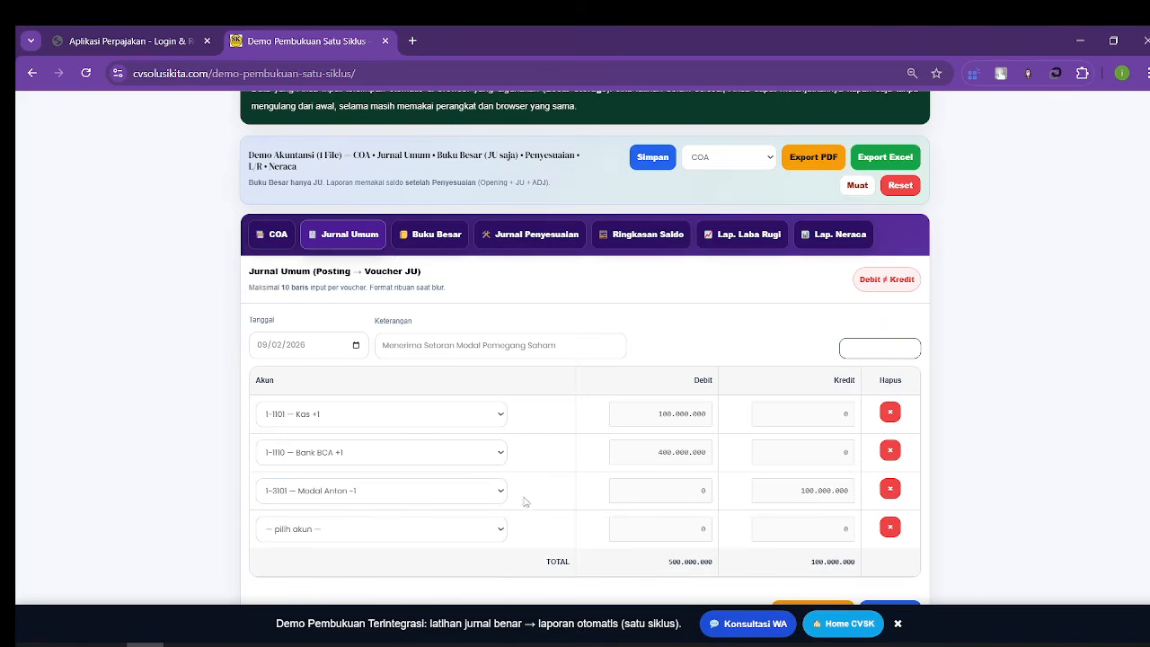
{"action": "left_click", "coordinate": [503, 528]}
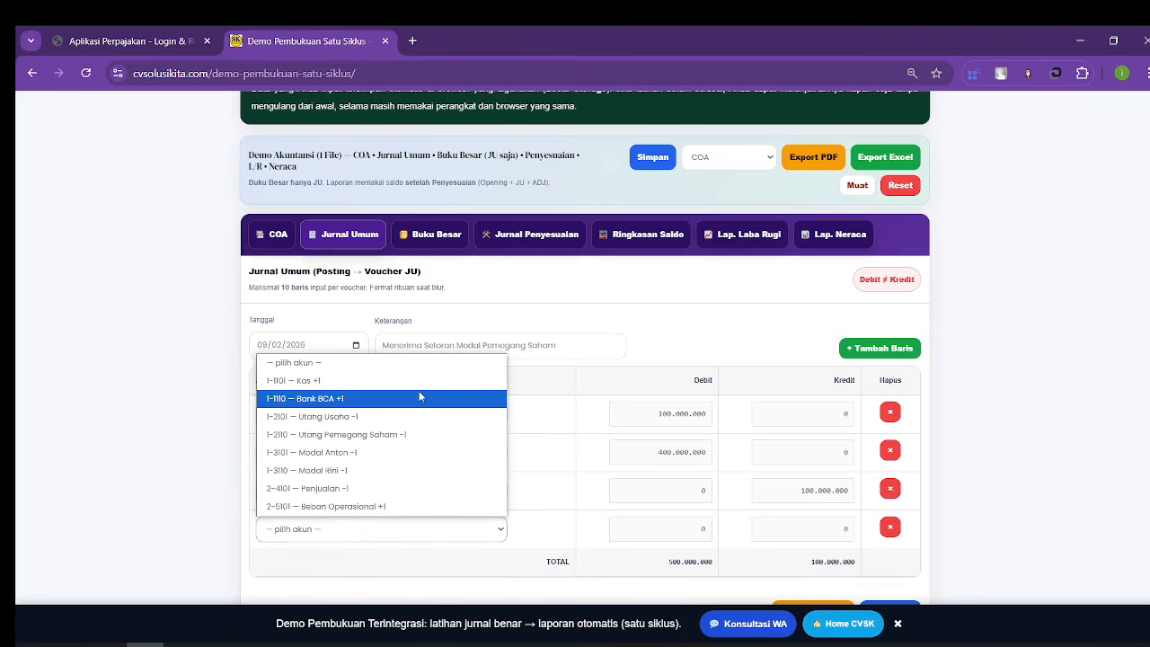
{"action": "left_click", "coordinate": [367, 470]}
{"action": "left_click", "coordinate": [799, 528]}
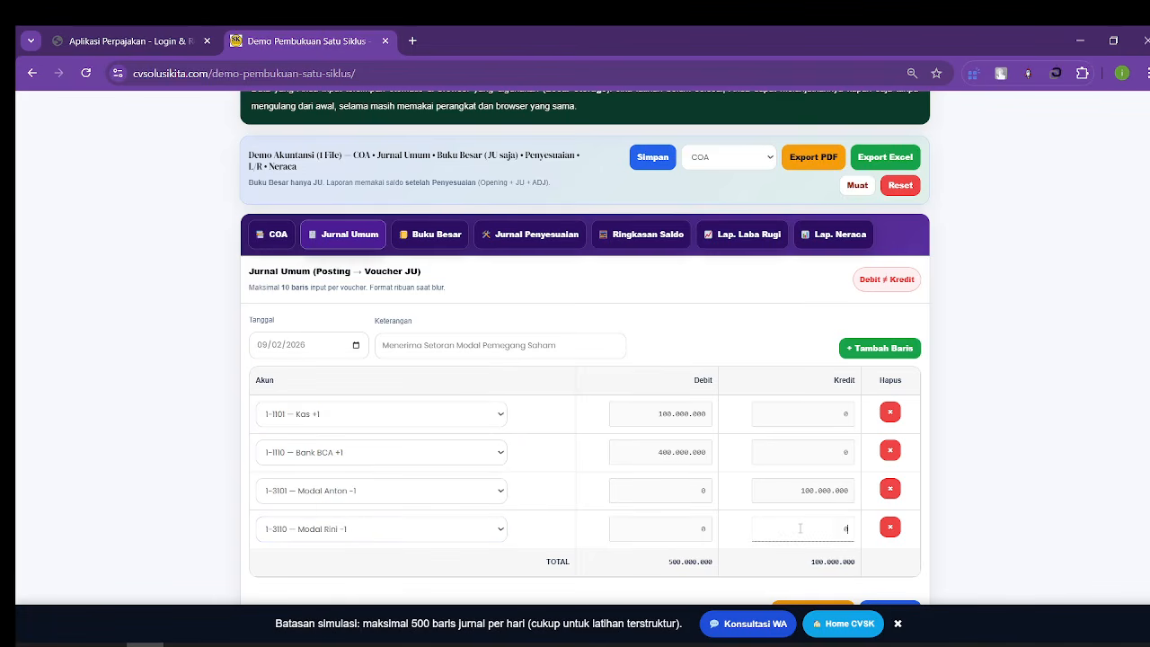
{"action": "type", "text": "400000000"}
Step: Post the balanced shareholder capital contribution voucher to Jurnal Umum
{"action": "scroll", "coordinate": [800, 528], "scroll_direction": "down", "scroll_amount": 1}
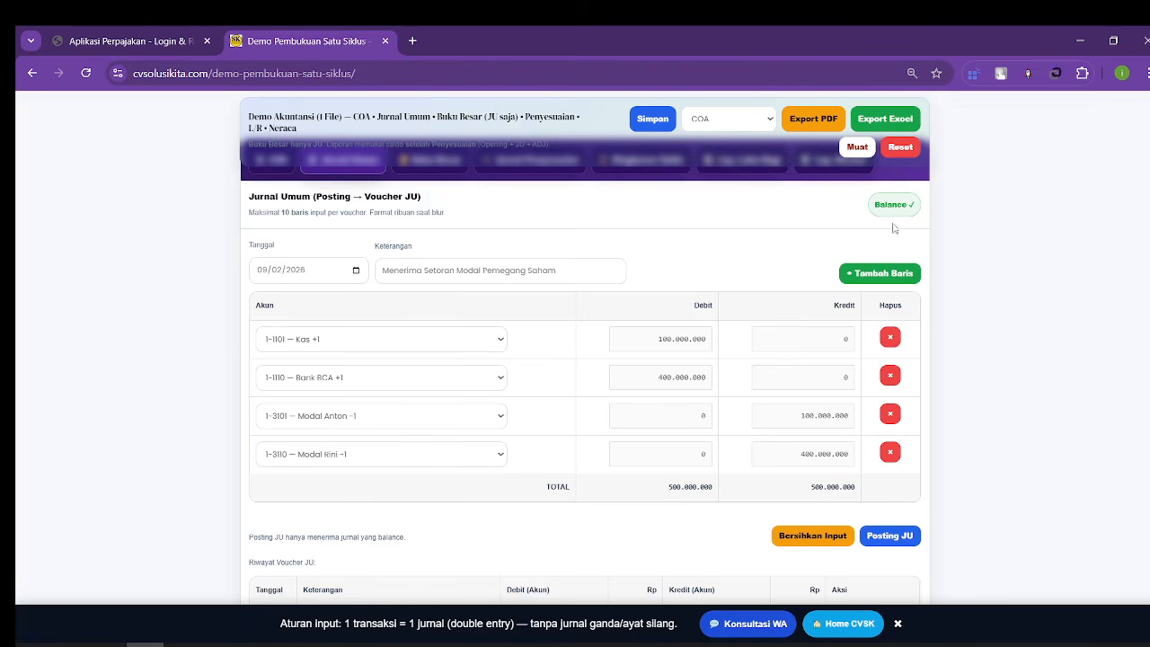
{"action": "scroll", "coordinate": [886, 359], "scroll_direction": "down", "scroll_amount": 2}
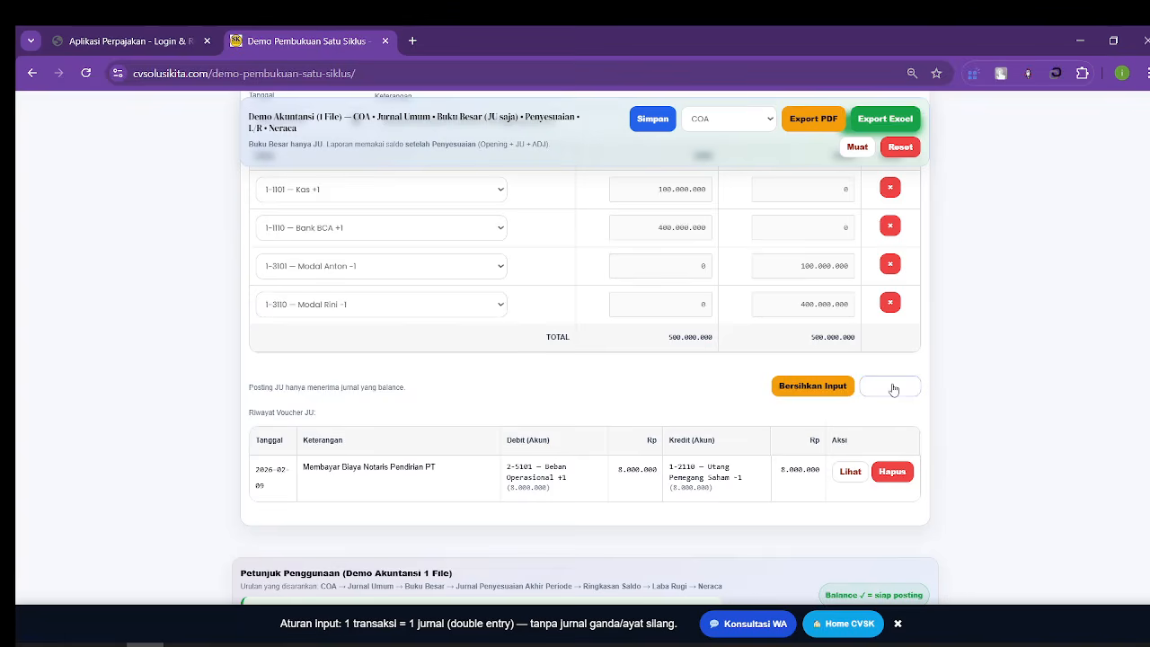
{"action": "left_click", "coordinate": [889, 387]}
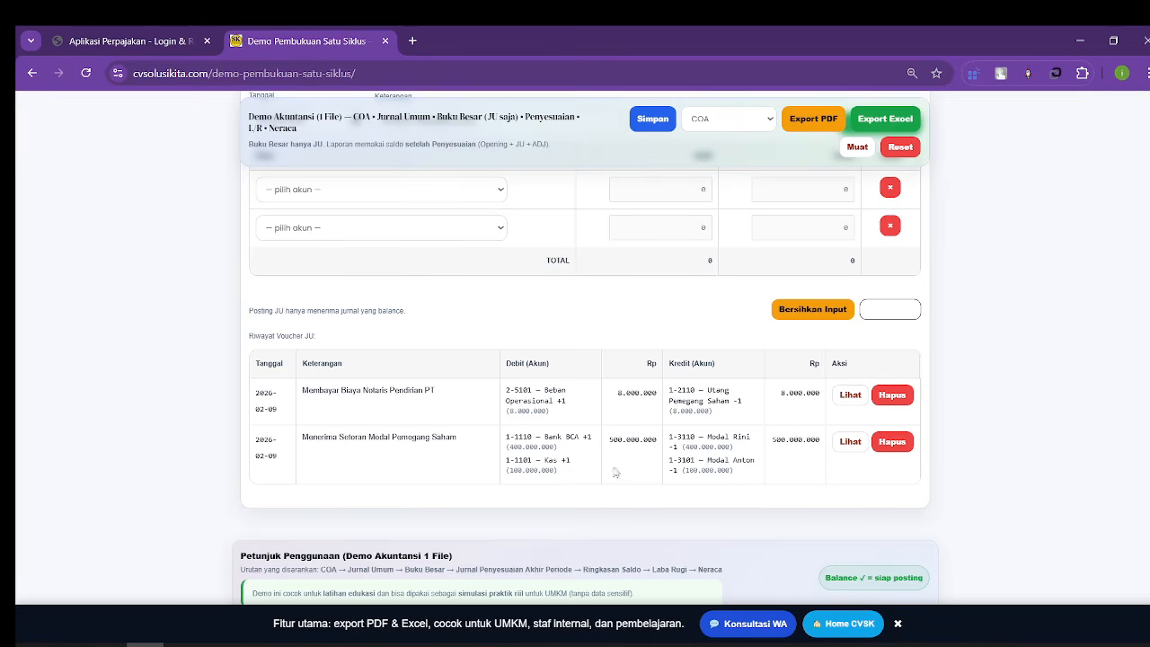
Step: Enter "Membayar Hutang ke Pemegang Saham Biaya Akta Notaris" as the description of a new Jurnal Umum voucher
{"action": "scroll", "coordinate": [650, 475], "scroll_direction": "up", "scroll_amount": 3}
{"action": "scroll", "coordinate": [650, 474], "scroll_direction": "down", "scroll_amount": 4}
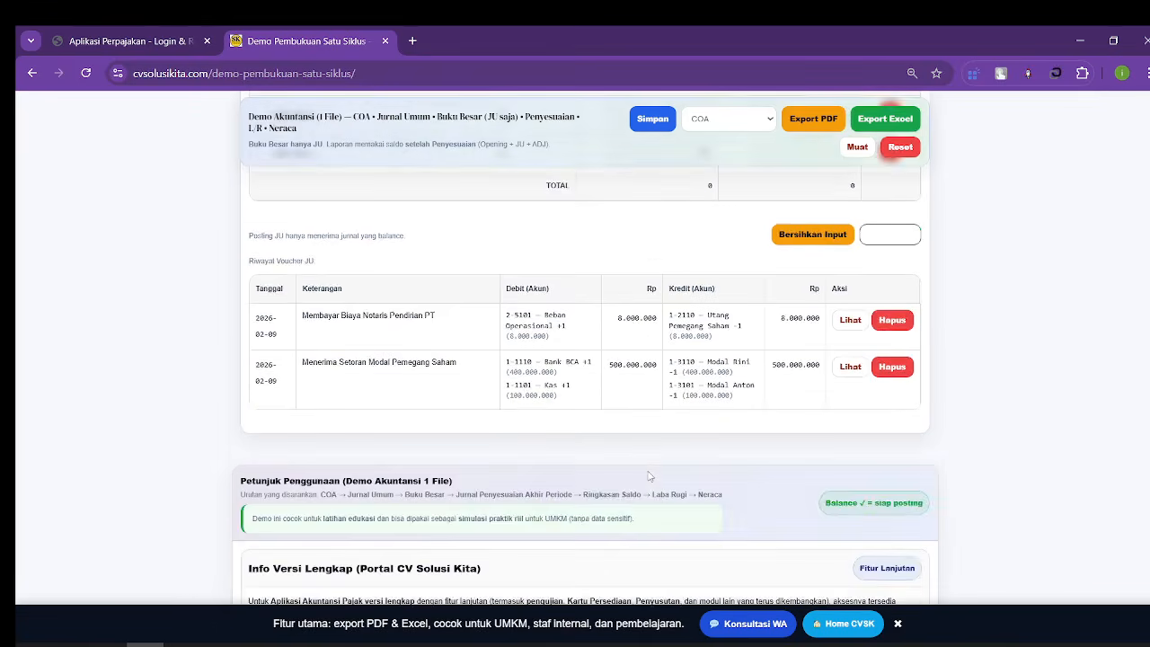
{"action": "scroll", "coordinate": [651, 474], "scroll_direction": "up", "scroll_amount": 2}
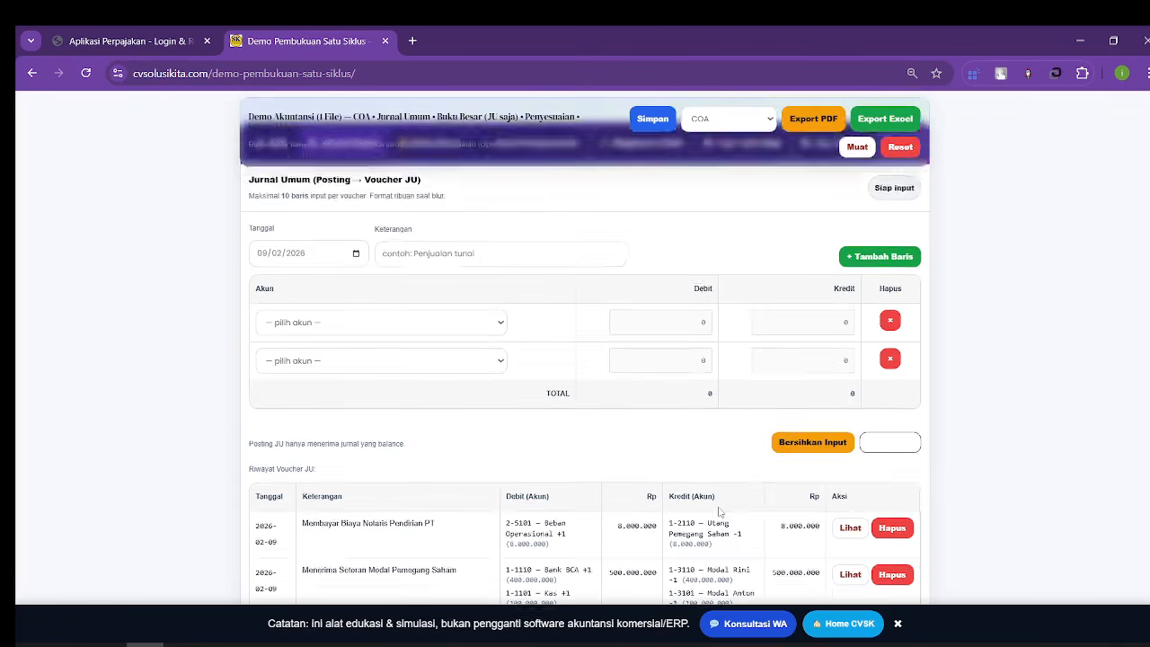
{"action": "scroll", "coordinate": [719, 510], "scroll_direction": "down", "scroll_amount": 1}
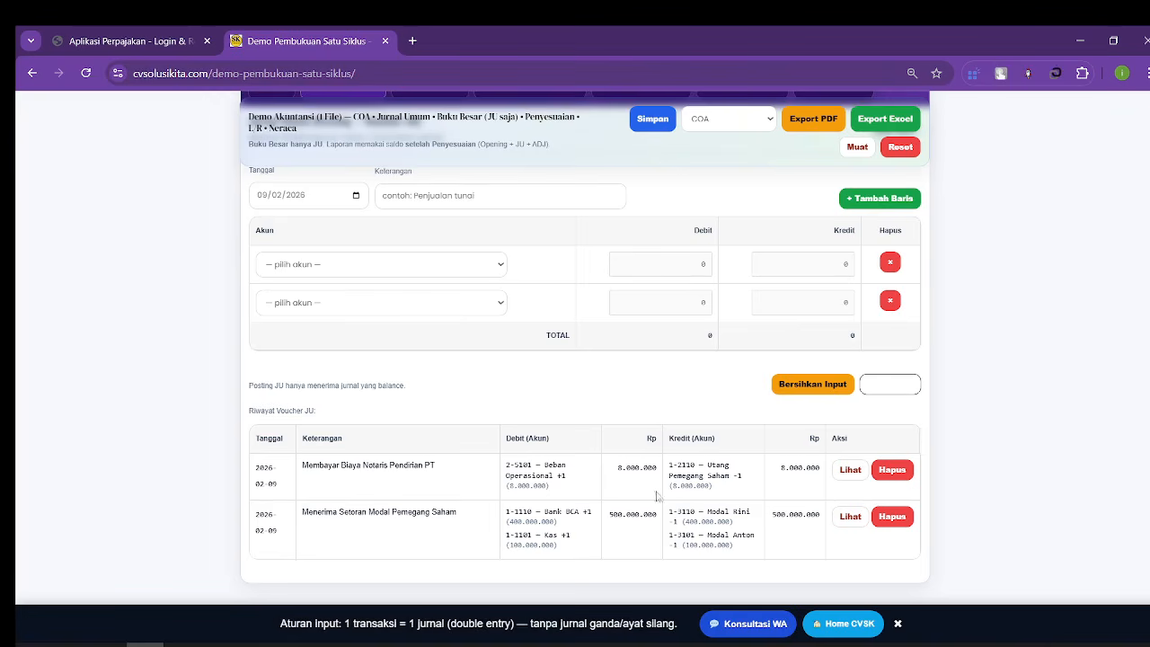
{"action": "scroll", "coordinate": [467, 440], "scroll_direction": "up", "scroll_amount": 3}
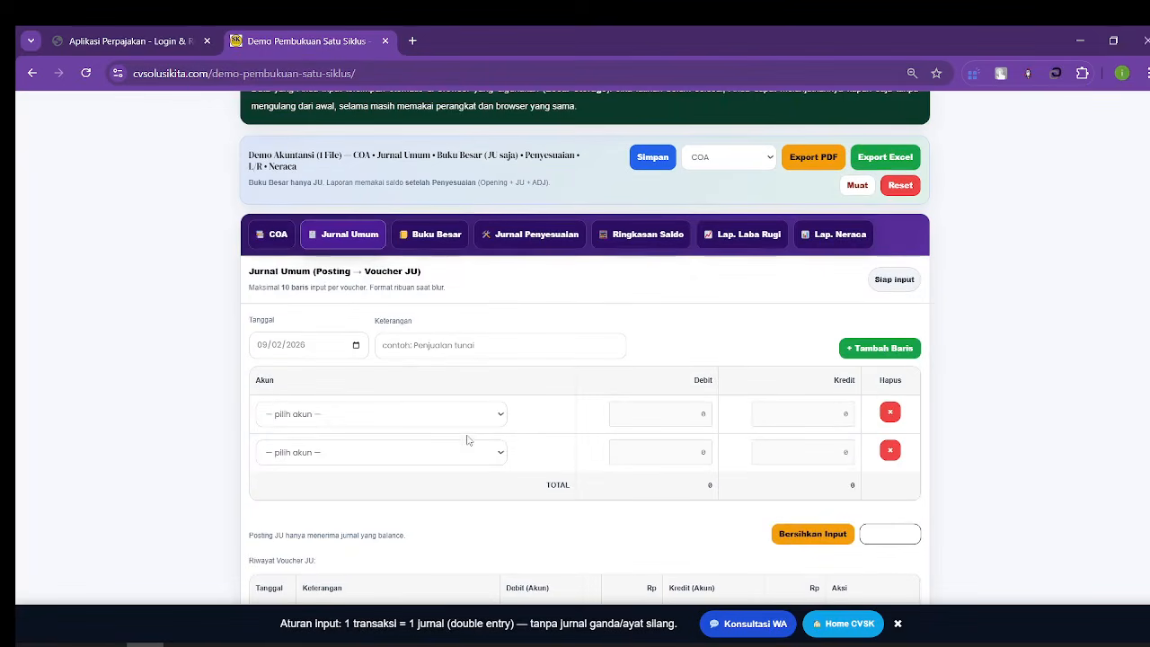
{"action": "left_click", "coordinate": [410, 346]}
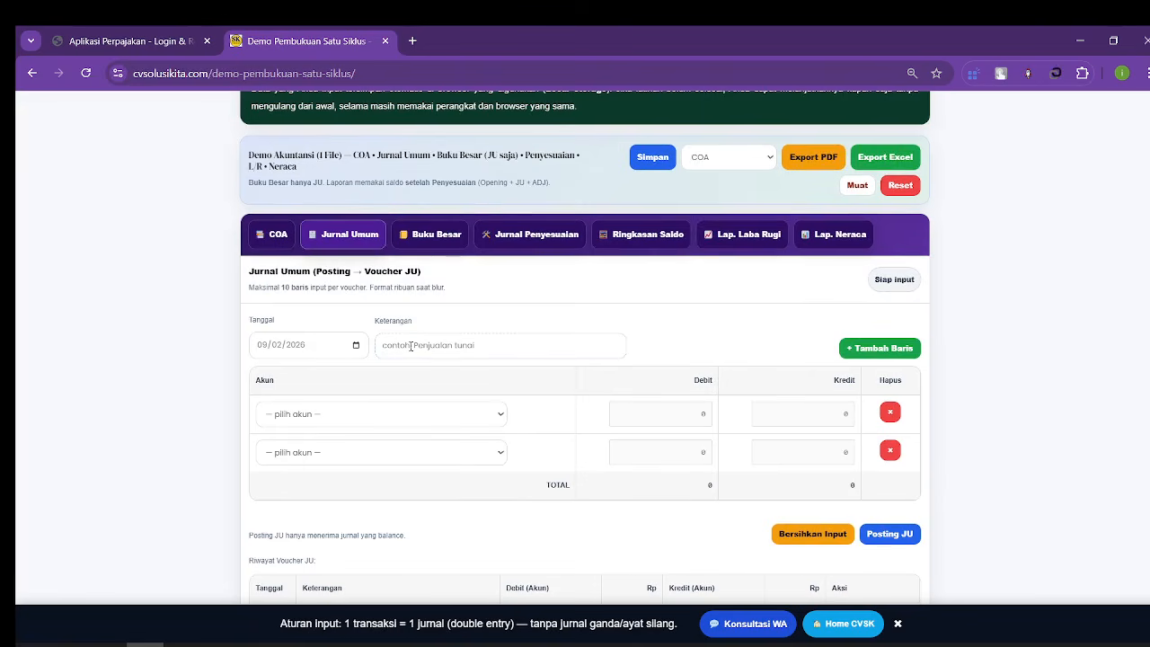
{"action": "type", "text": "Membayar"}
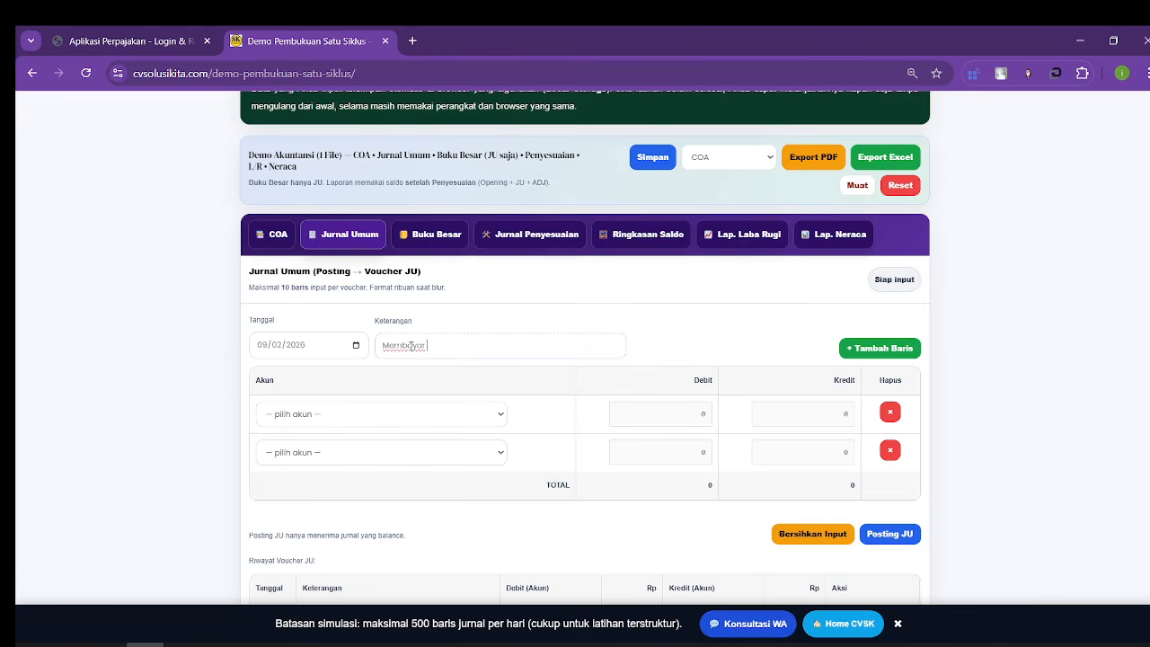
{"action": "type", "text": " Hutang"}
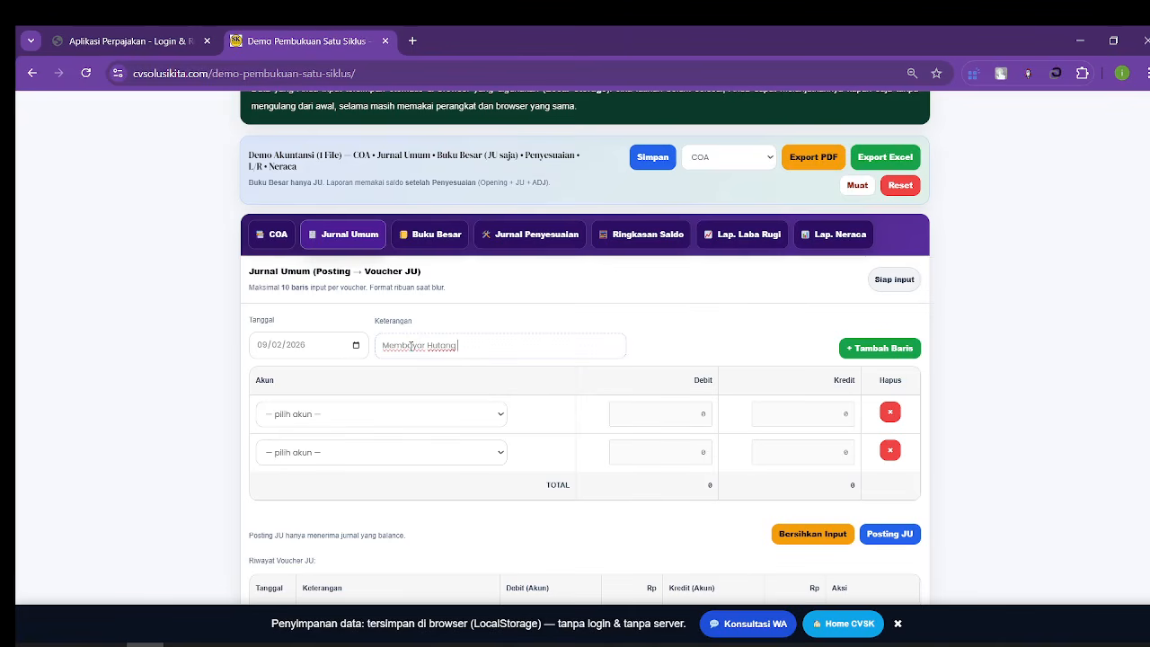
{"action": "type", "text": " ke Pemegang Saham Bi"}
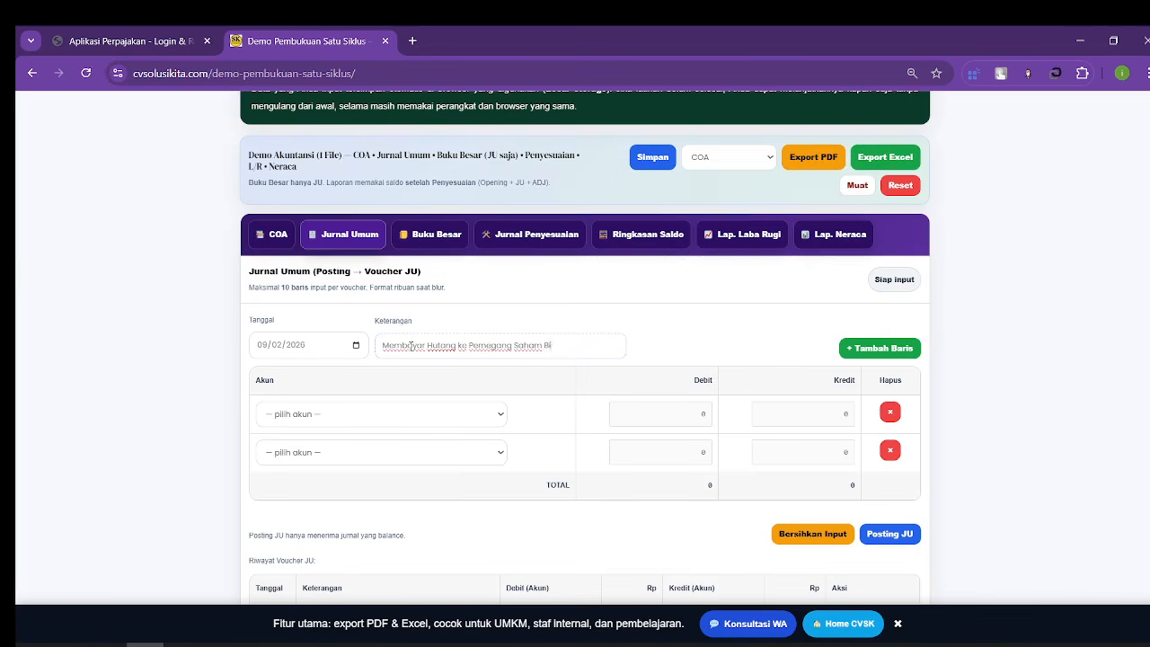
{"action": "type", "text": "aya Akta Notaris"}
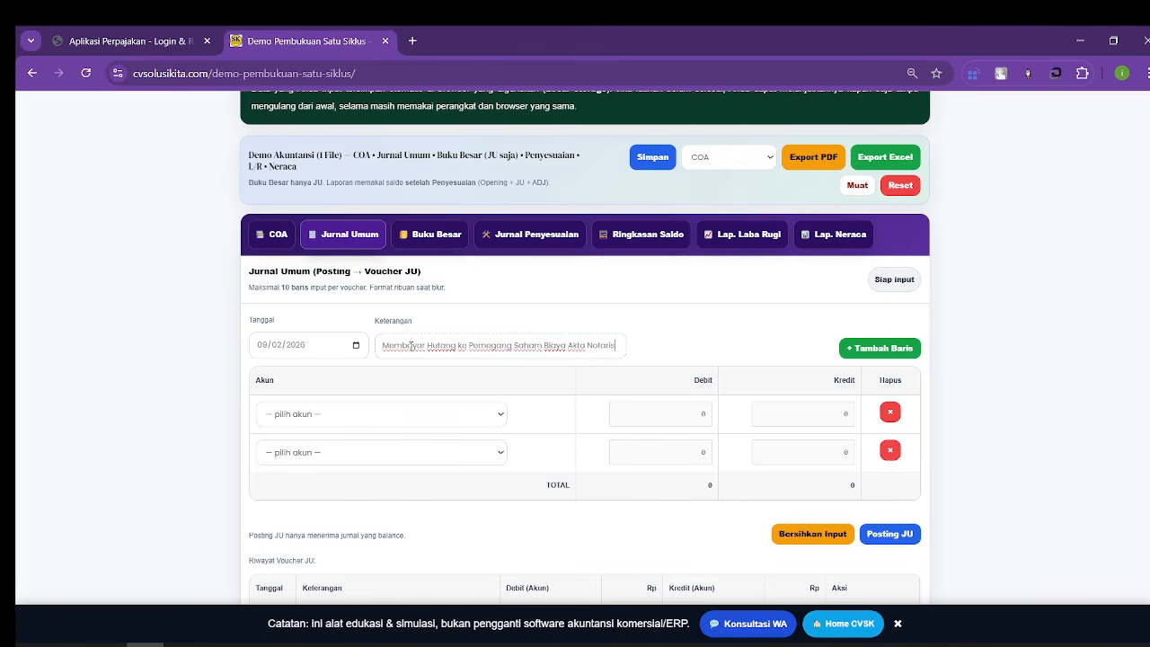
Step: Debit account 1-2110 Utang Pemegang Saham for 8.000.000 in the voucher's first row
{"action": "left_click", "coordinate": [430, 415]}
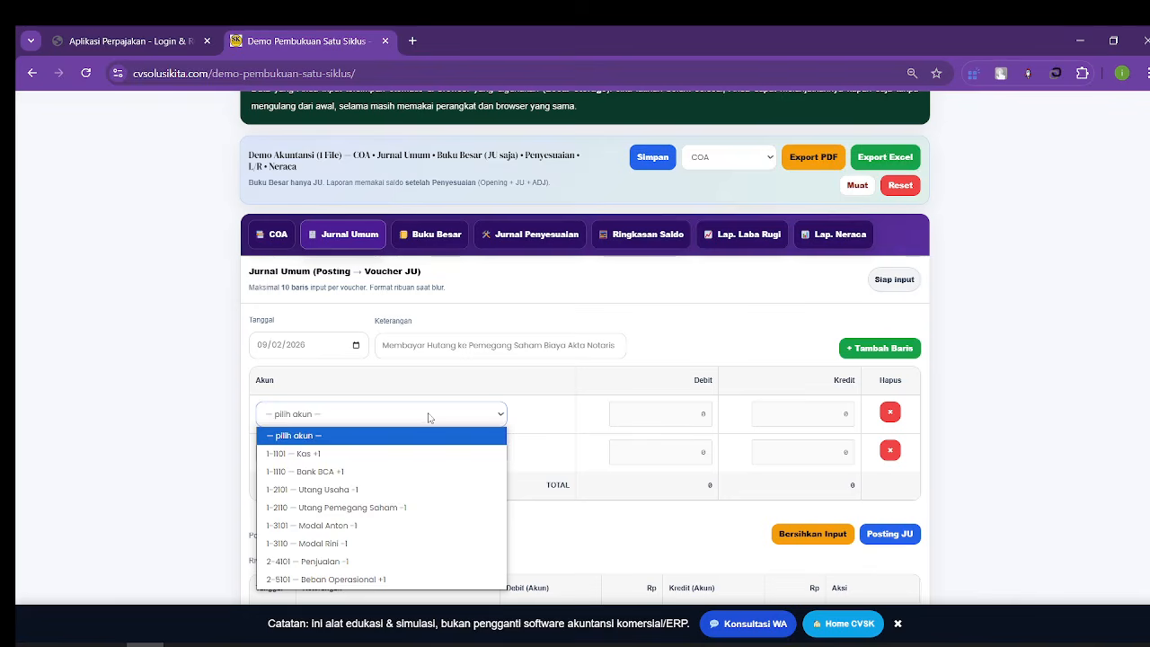
{"action": "left_click", "coordinate": [435, 507]}
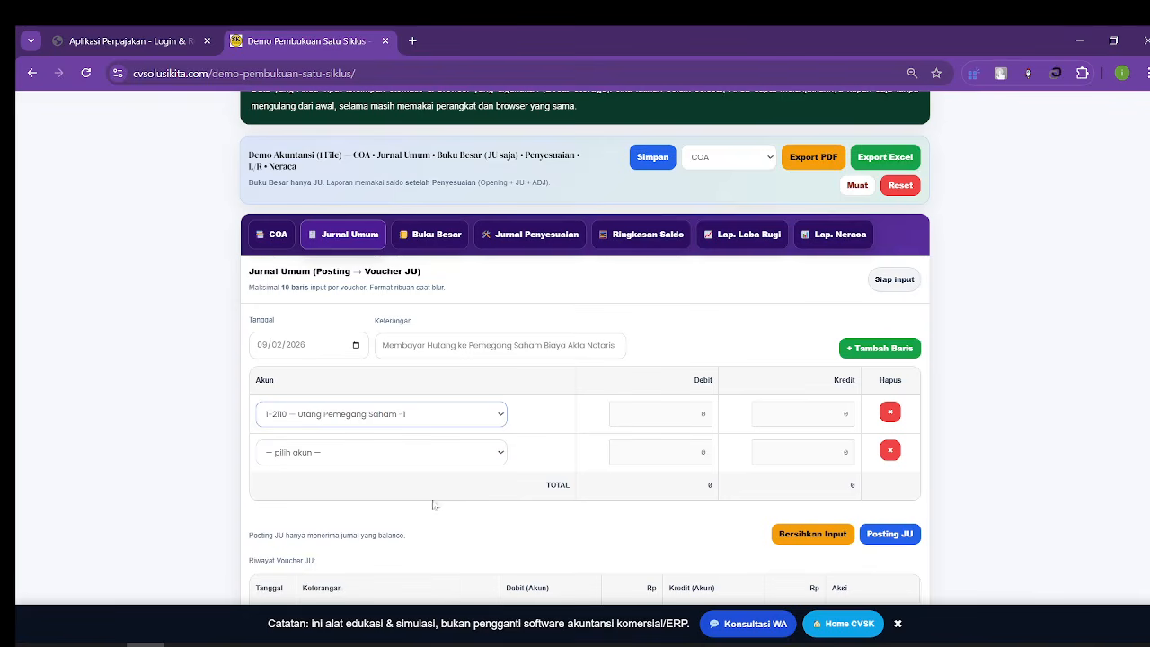
{"action": "left_click", "coordinate": [673, 419]}
{"action": "type", "text": "8000"}
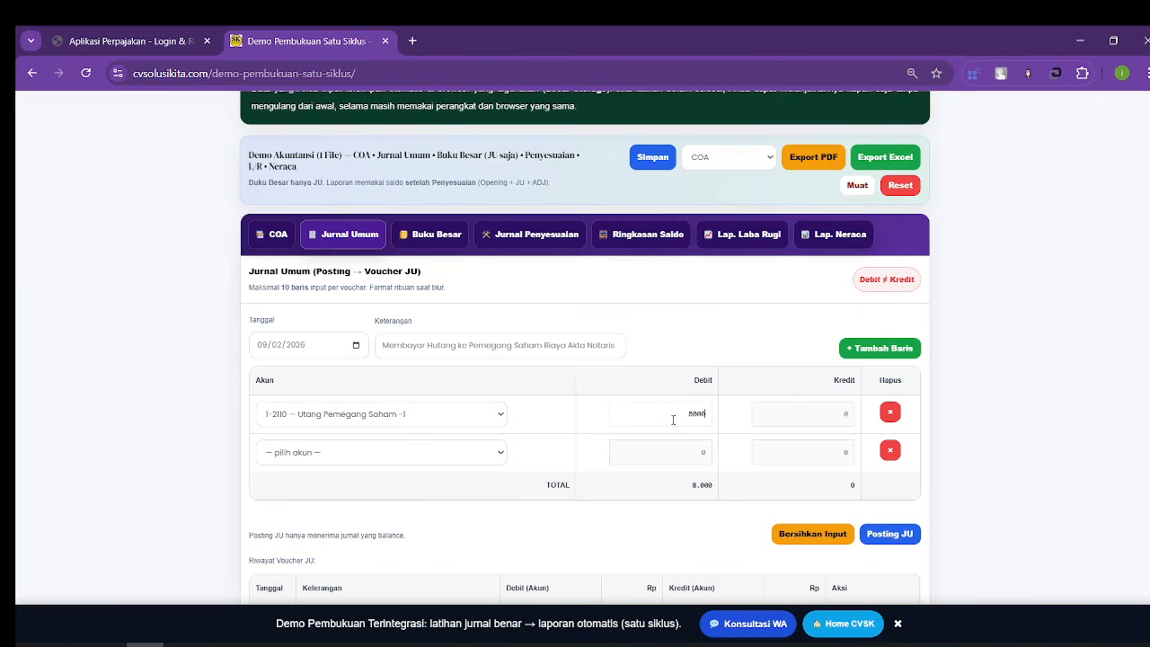
{"action": "type", "text": "000"}
Step: Credit account 1-1110 Bank BCA for 8.000.000 in the voucher's second row
{"action": "left_click", "coordinate": [499, 456]}
{"action": "left_click", "coordinate": [429, 513]}
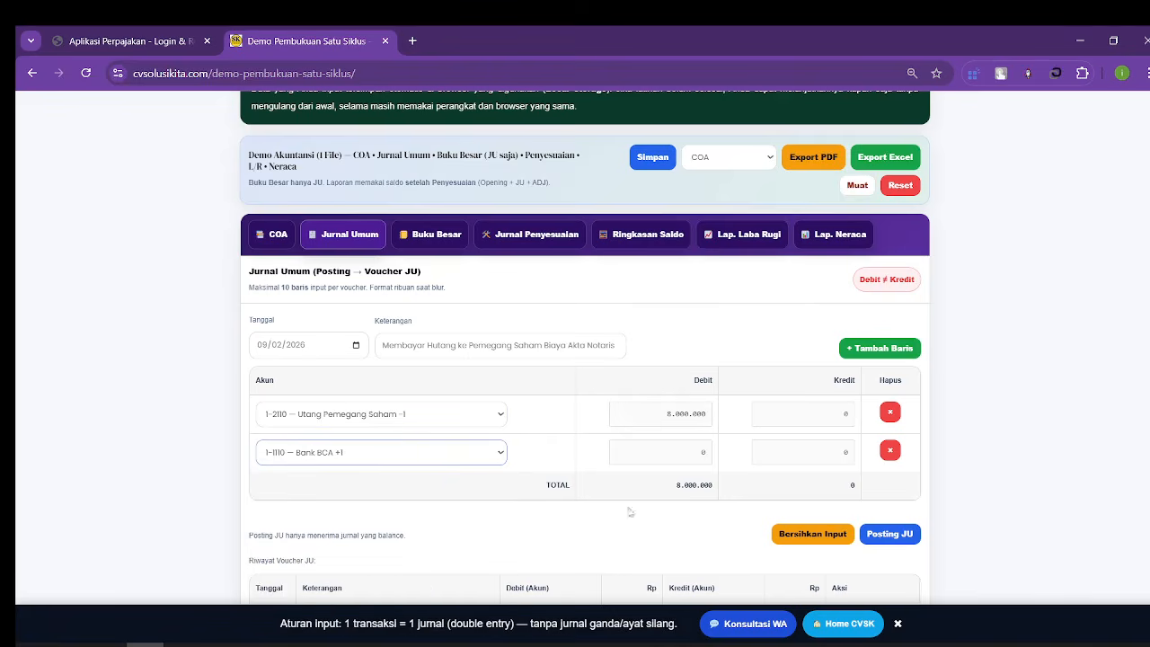
{"action": "left_click", "coordinate": [812, 446]}
{"action": "type", "text": "80"}
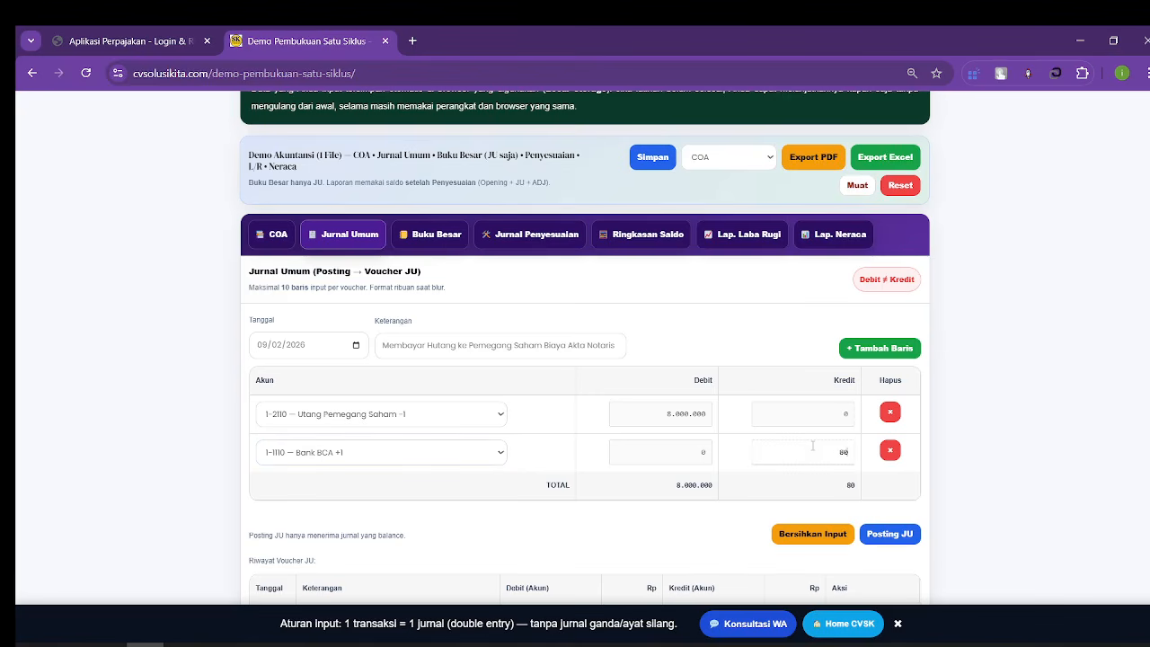
{"action": "type", "text": "00000"}
Step: Post the shareholder debt repayment voucher to Jurnal Umum and check it in the voucher history
{"action": "scroll", "coordinate": [827, 431], "scroll_direction": "down", "scroll_amount": 2}
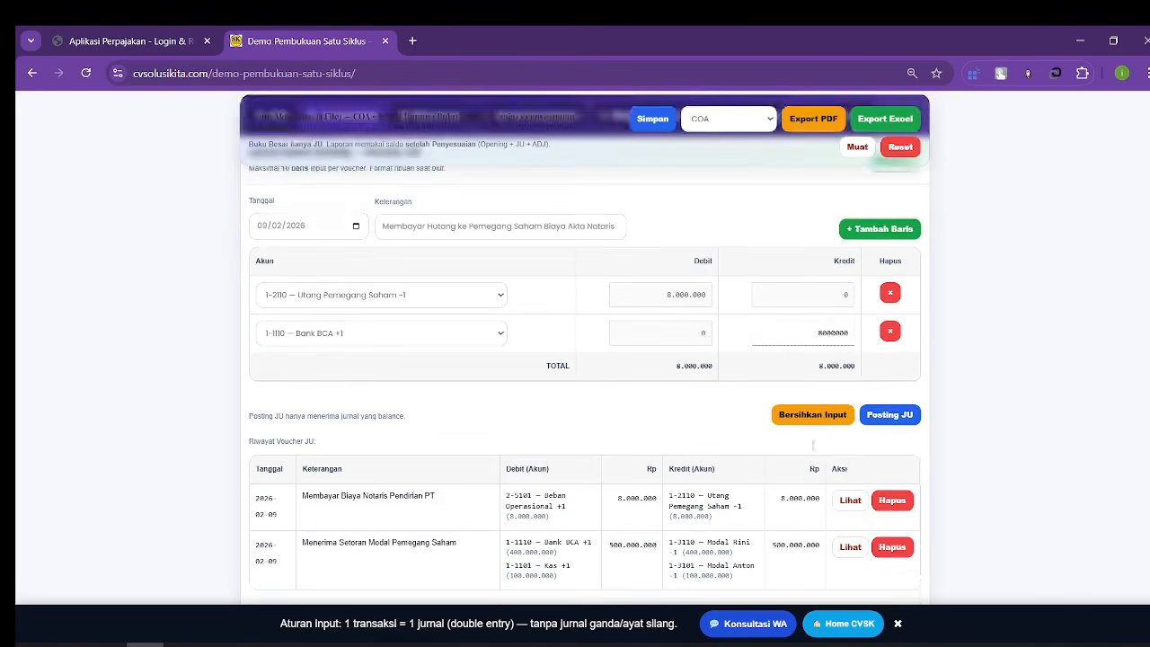
{"action": "left_click", "coordinate": [864, 396]}
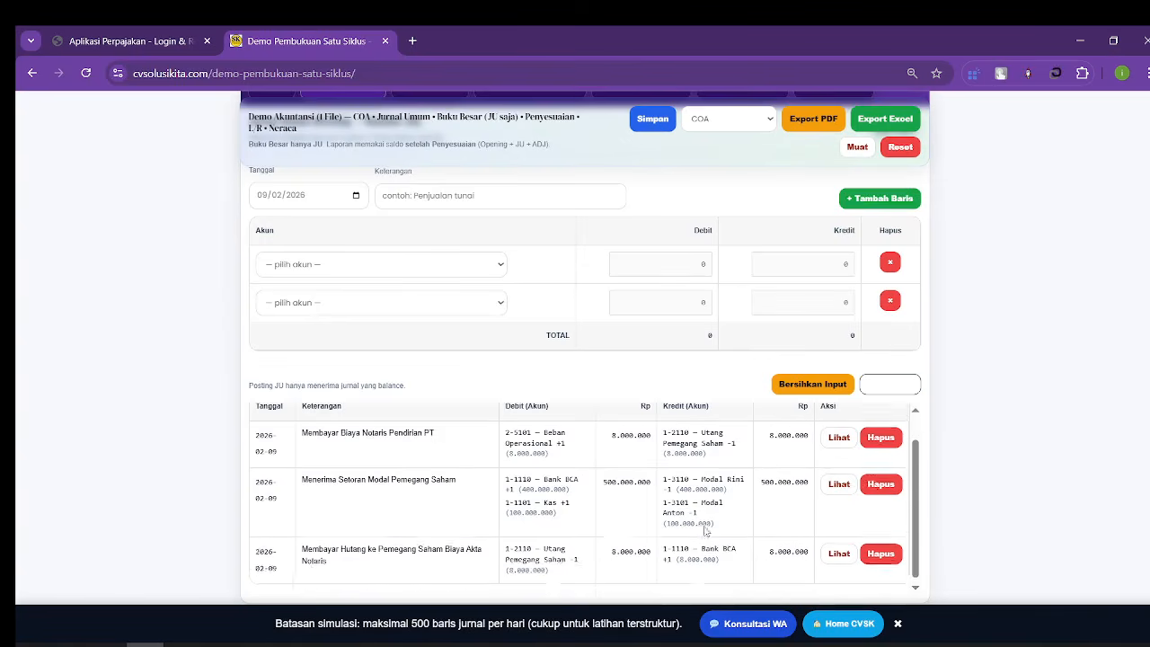
{"action": "scroll", "coordinate": [701, 485], "scroll_direction": "down", "scroll_amount": 1}
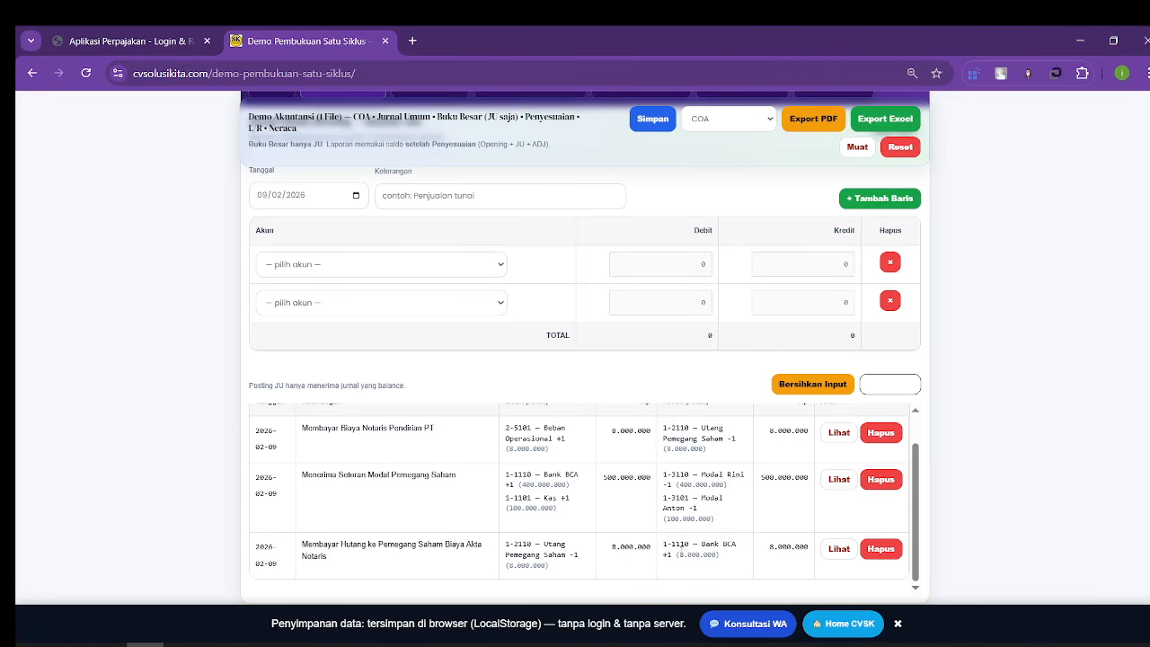
Step: Enter "Dibeli Barang Dagangan Mebel 100 unit @ Rp 1 Juta" as the description of a new Jurnal Umum voucher
{"action": "scroll", "coordinate": [620, 526], "scroll_direction": "up", "scroll_amount": 1}
{"action": "scroll", "coordinate": [444, 457], "scroll_direction": "up", "scroll_amount": 2}
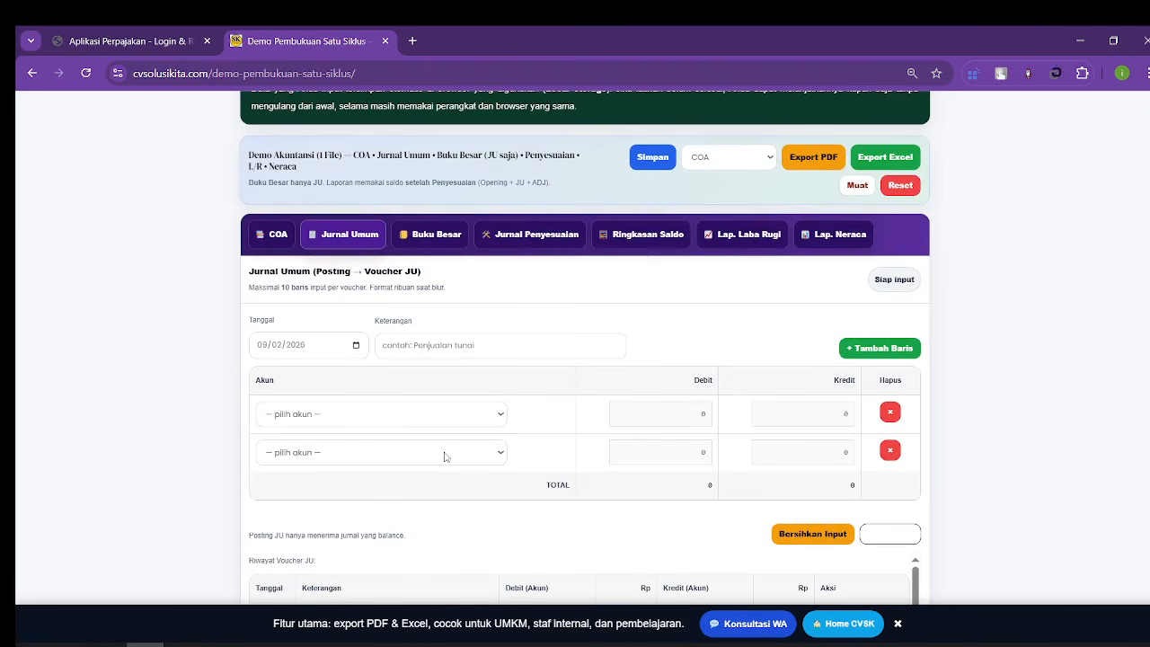
{"action": "left_click", "coordinate": [419, 344]}
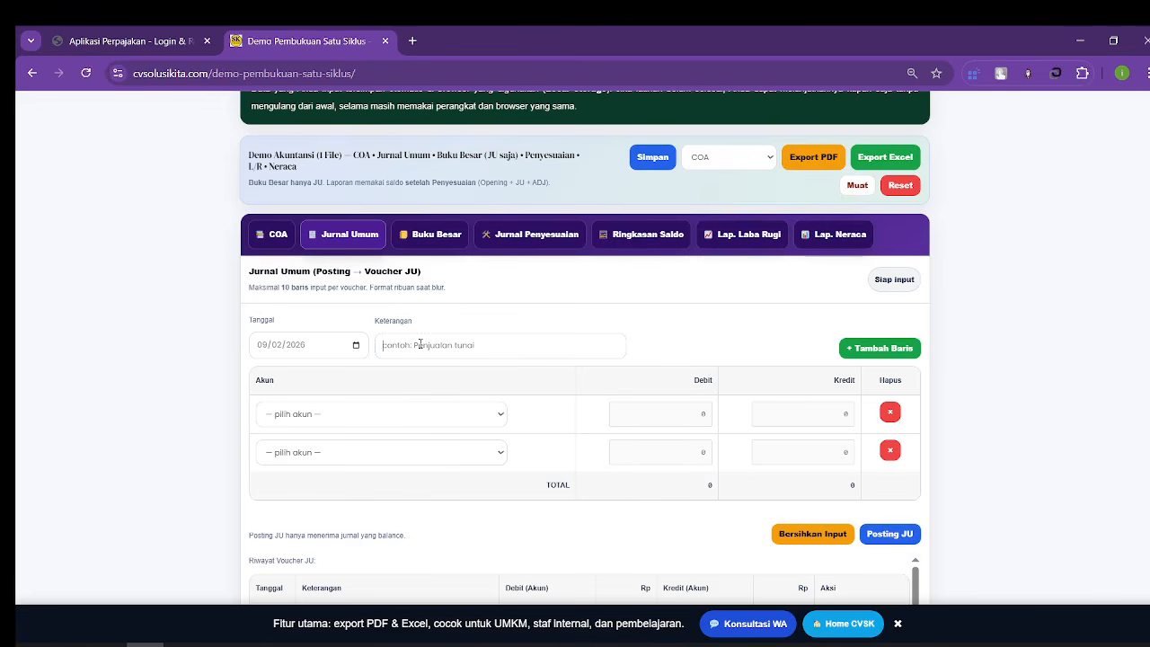
{"action": "type", "text": "Di"}
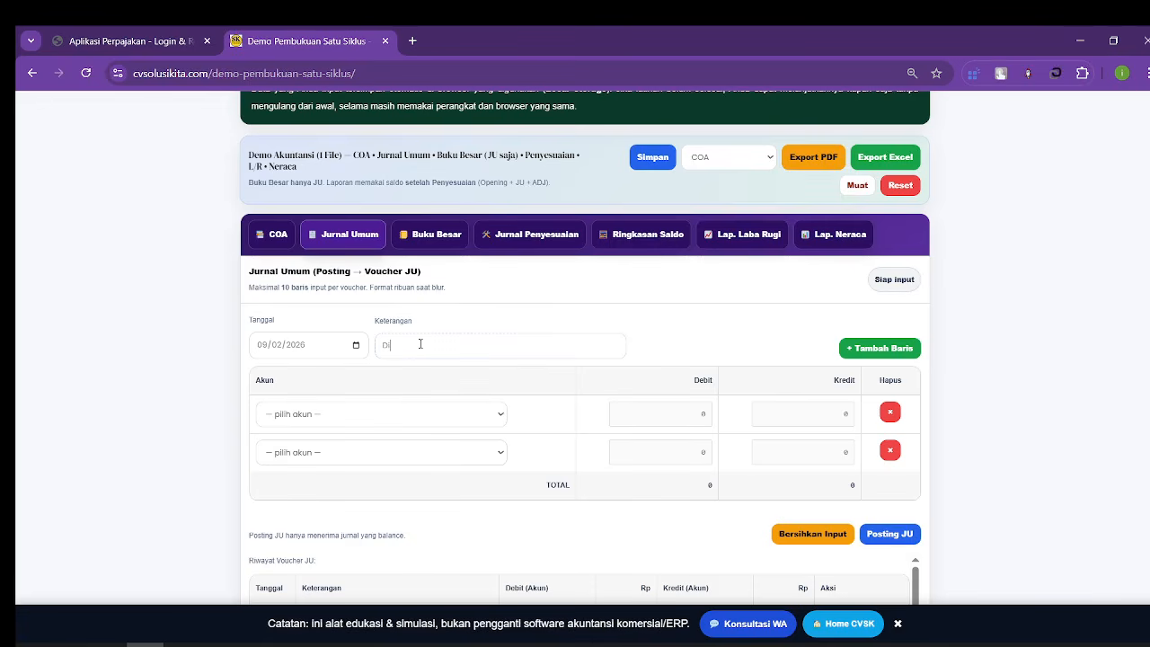
{"action": "type", "text": "beli Barang Dagangan Mebel"}
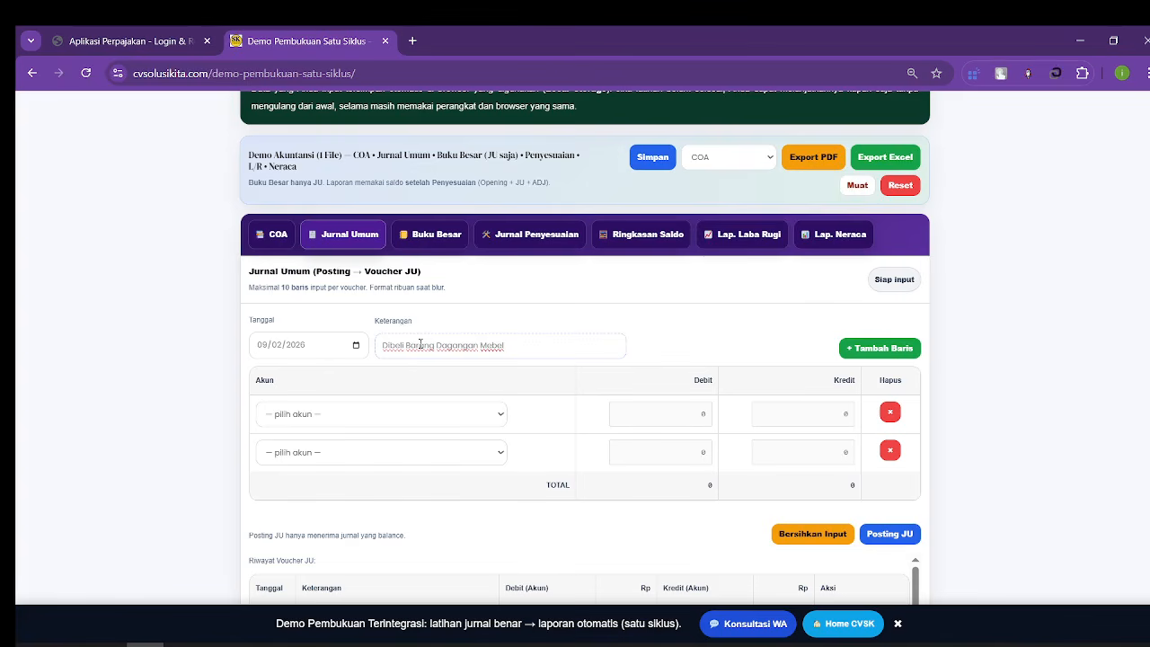
{"action": "type", "text": " 100 unit @"}
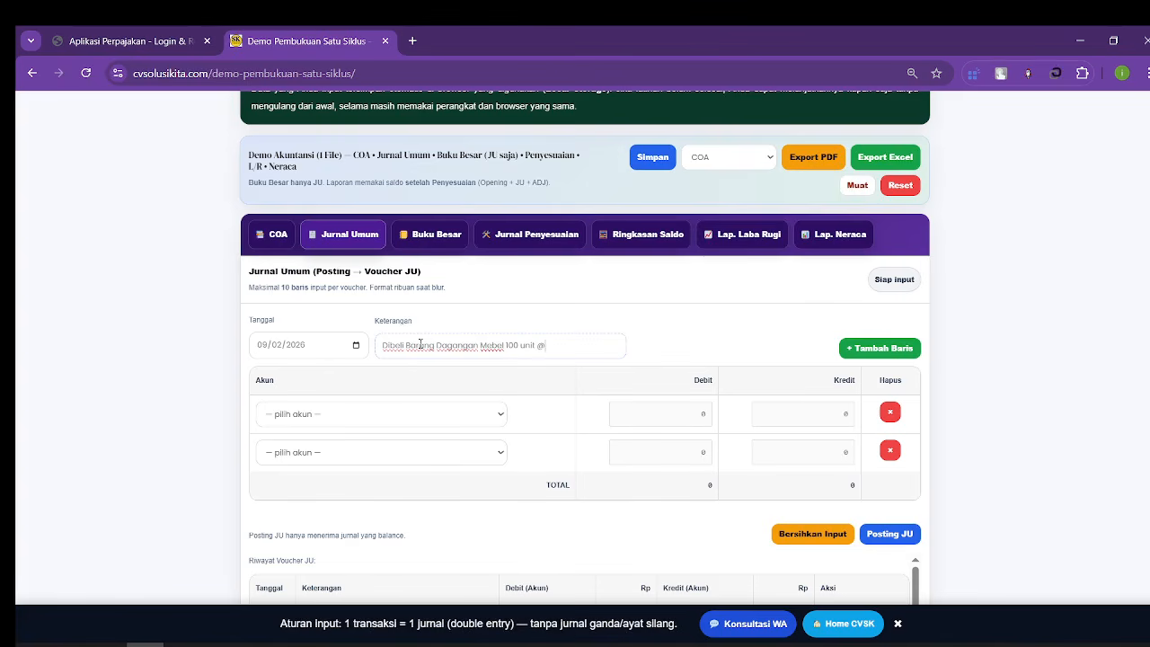
{"action": "type", "text": " Rp 1 Juta"}
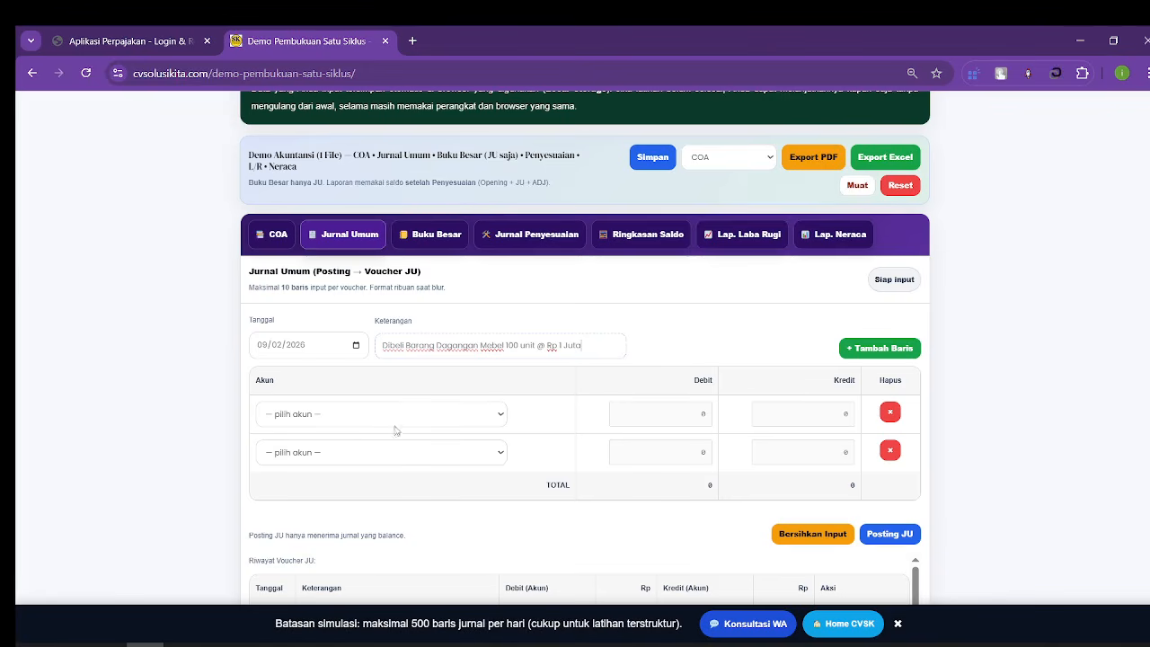
Step: Add account 1-1120 Persediaan Barang Dagangan to the chart of accounts as type Aset with a Debit normal balance
{"action": "left_click", "coordinate": [437, 419]}
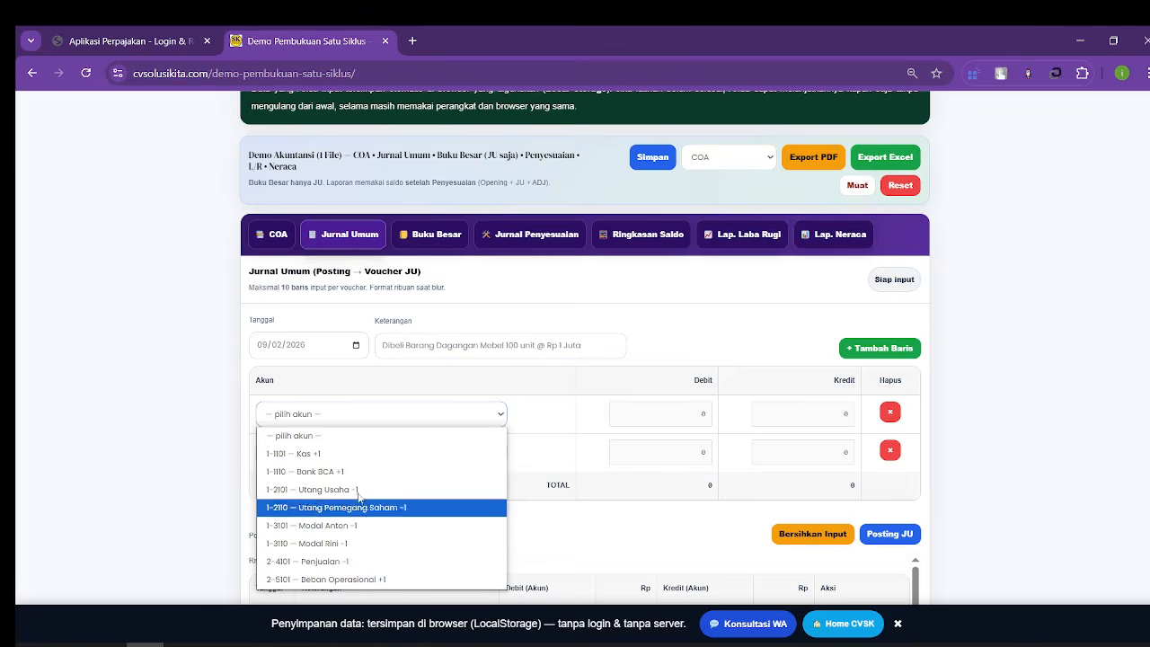
{"action": "left_click", "coordinate": [364, 416]}
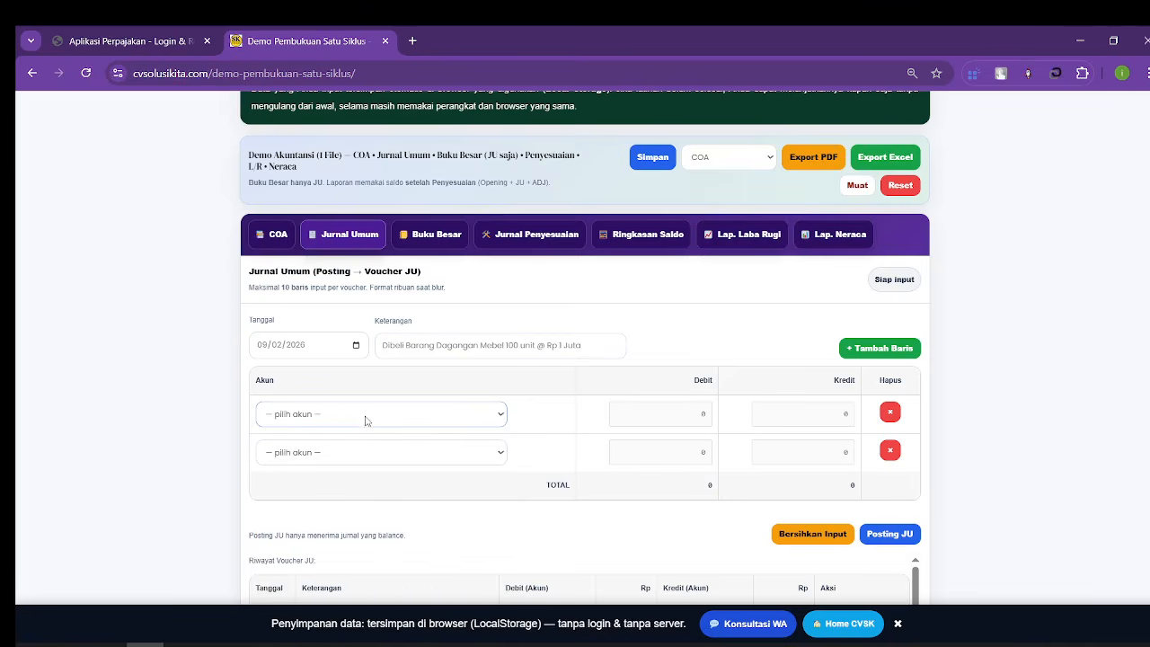
{"action": "left_click", "coordinate": [278, 241]}
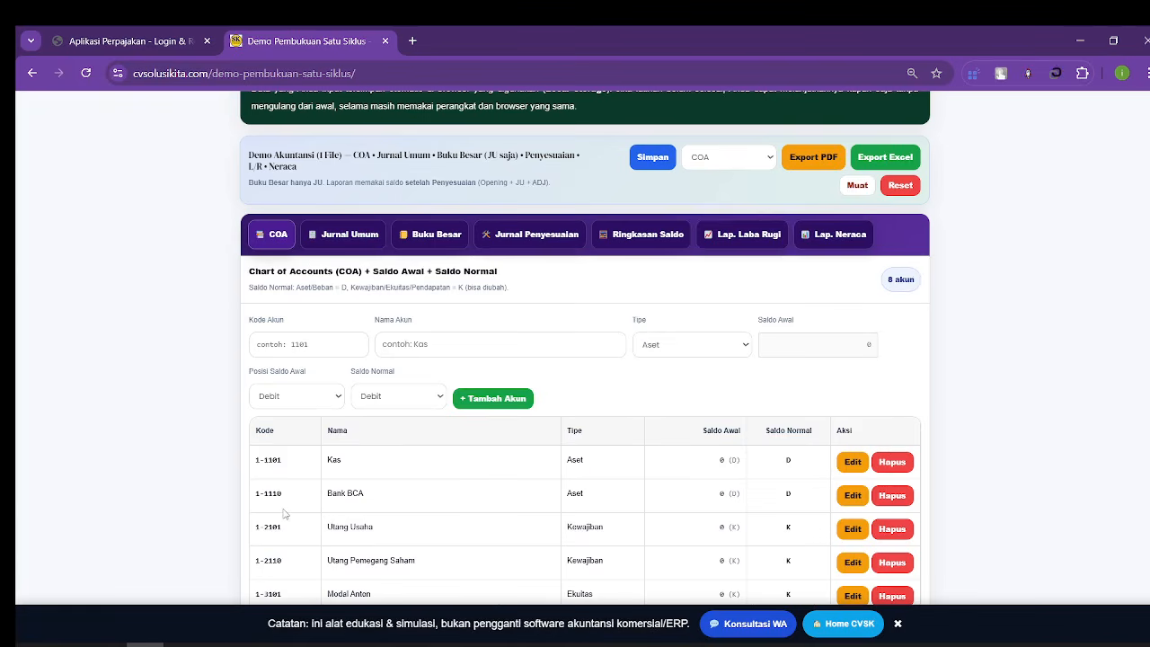
{"action": "left_click", "coordinate": [293, 339]}
{"action": "type", "text": "1"}
{"action": "type", "text": "P"}
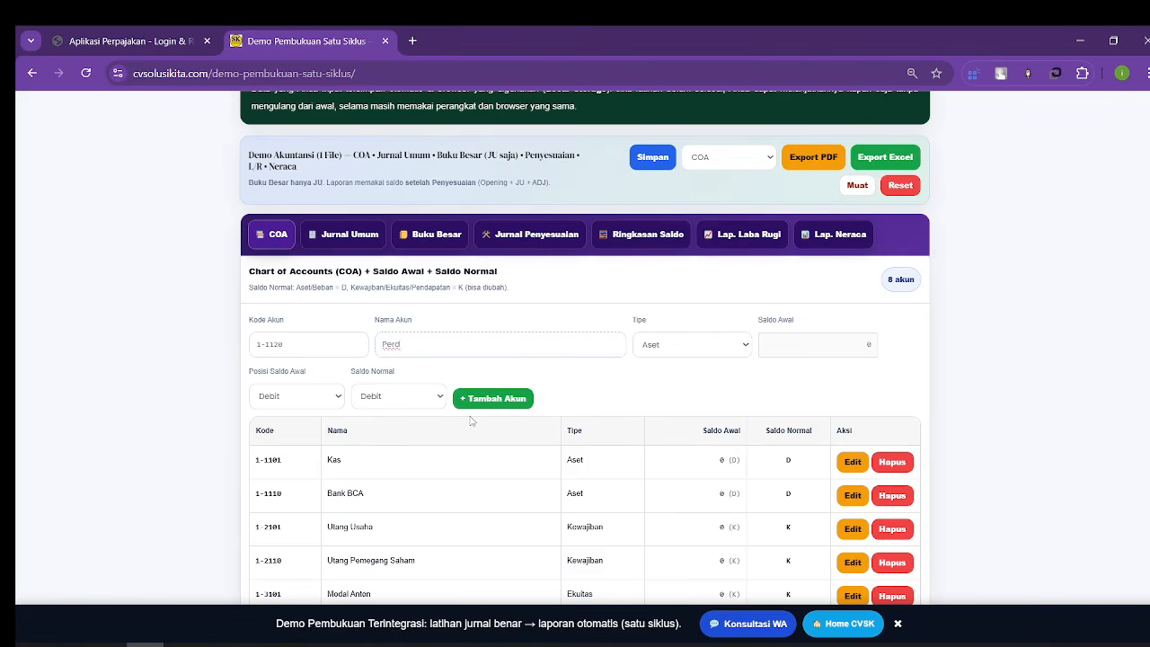
{"action": "type", "text": "erd"}
{"action": "key", "text": "BackSpace"}
{"action": "type", "text": "se"}
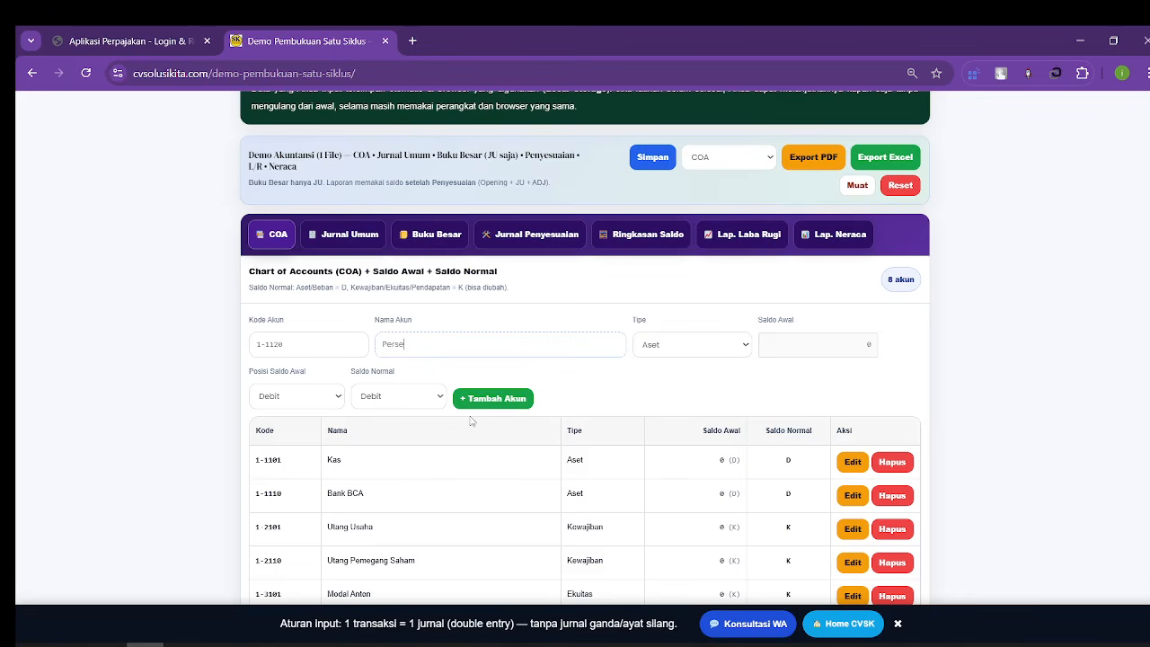
{"action": "type", "text": "diaan Bo"}
{"action": "type", "text": "rang Dagangan"}
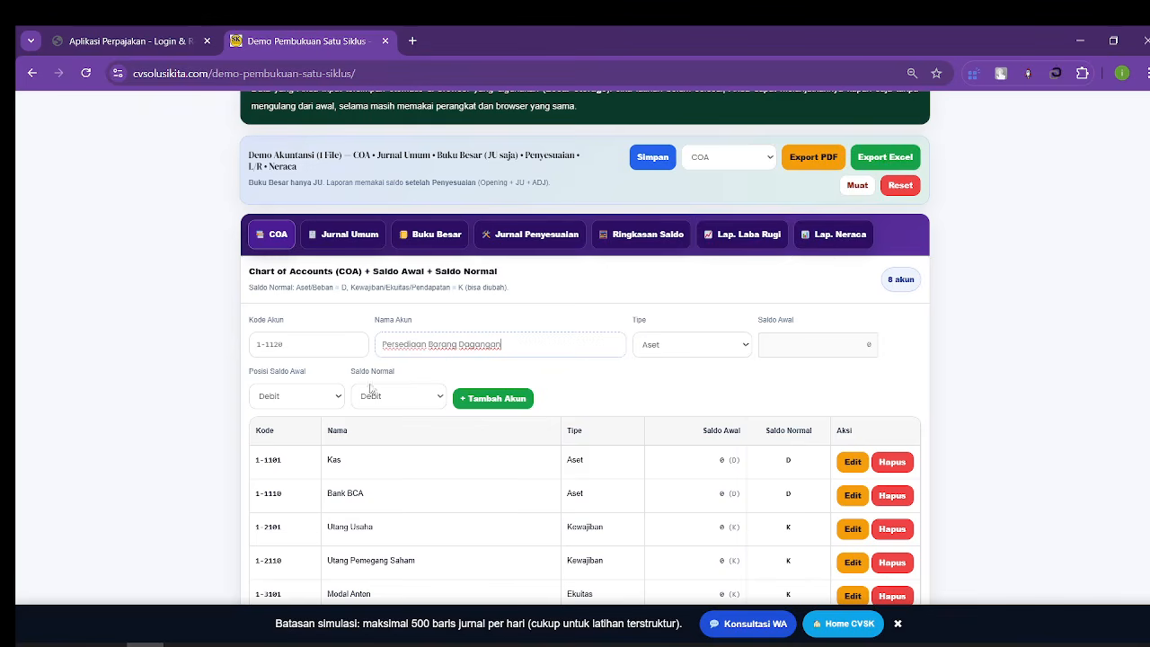
{"action": "left_click", "coordinate": [466, 405]}
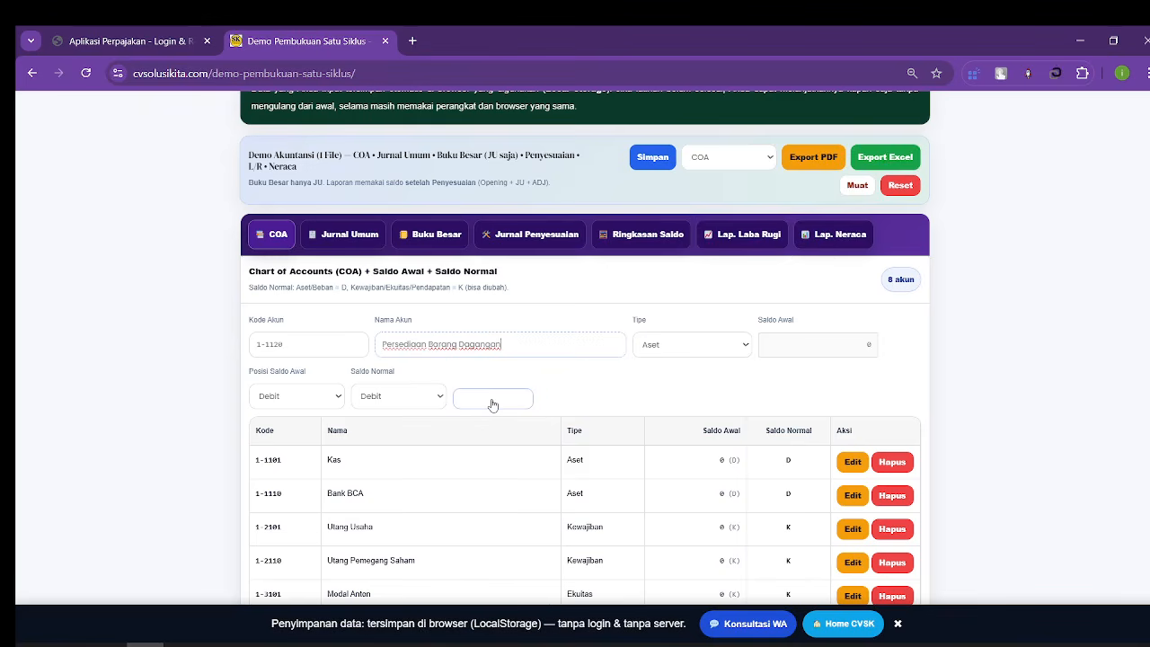
Step: In the merchandise purchase voucher, assign account 1-1120 Persediaan Barang Dagangan to the first row and 1-2101 Utang Usaha to the second
{"action": "left_click", "coordinate": [350, 234]}
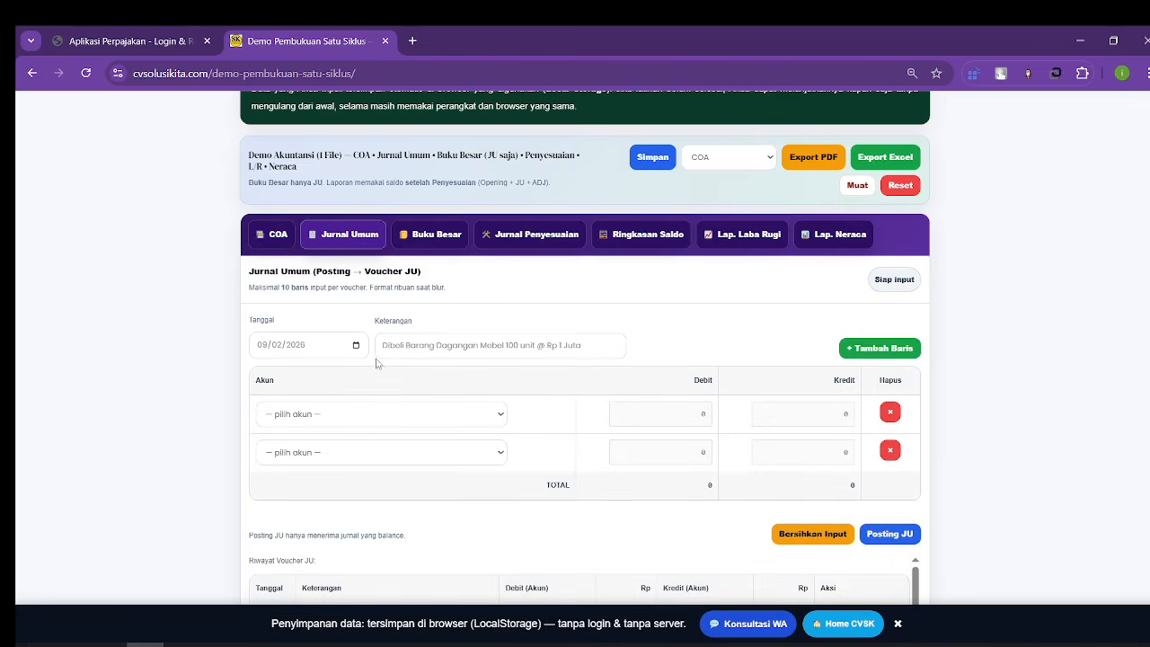
{"action": "left_click", "coordinate": [391, 413]}
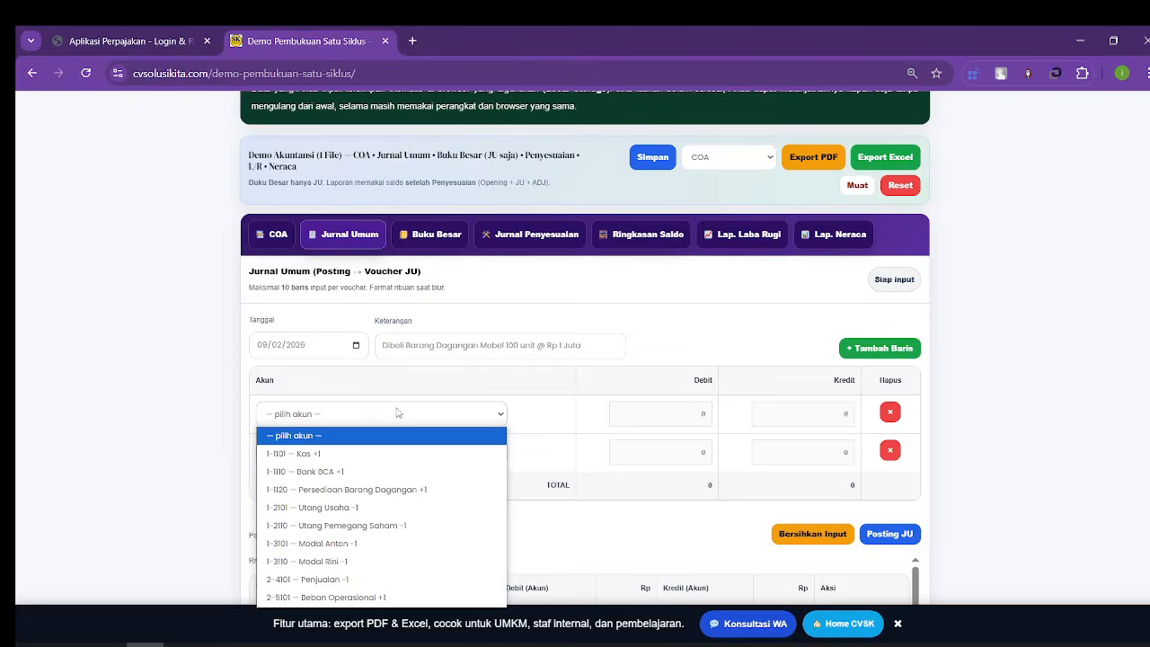
{"action": "left_click", "coordinate": [393, 489]}
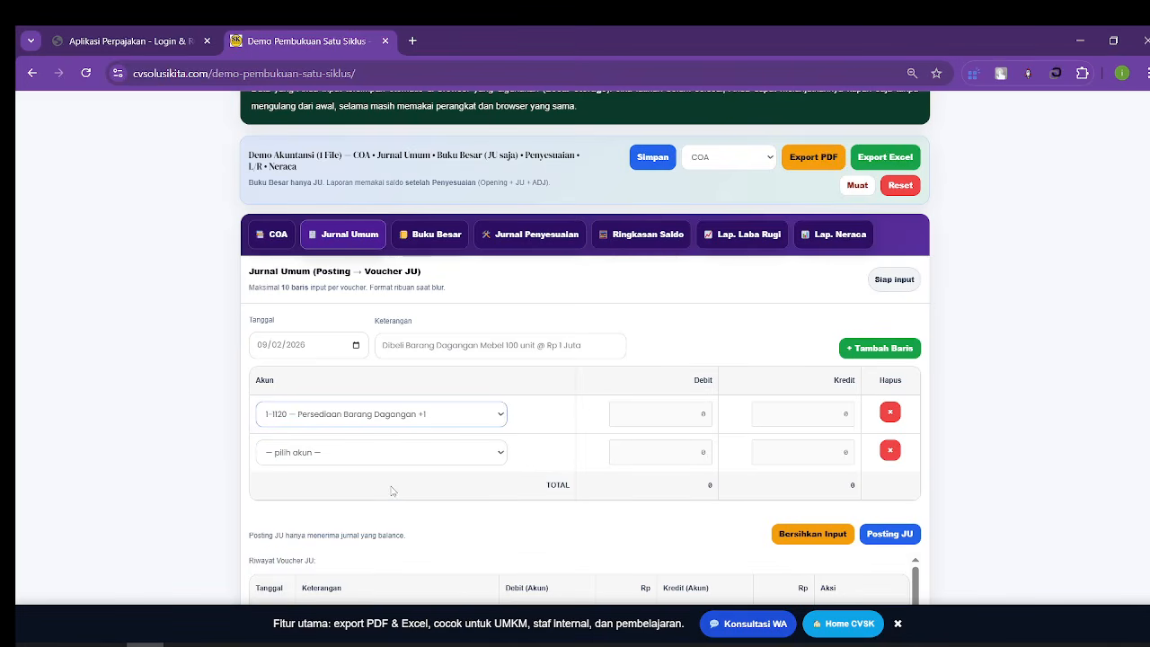
{"action": "left_click", "coordinate": [430, 460]}
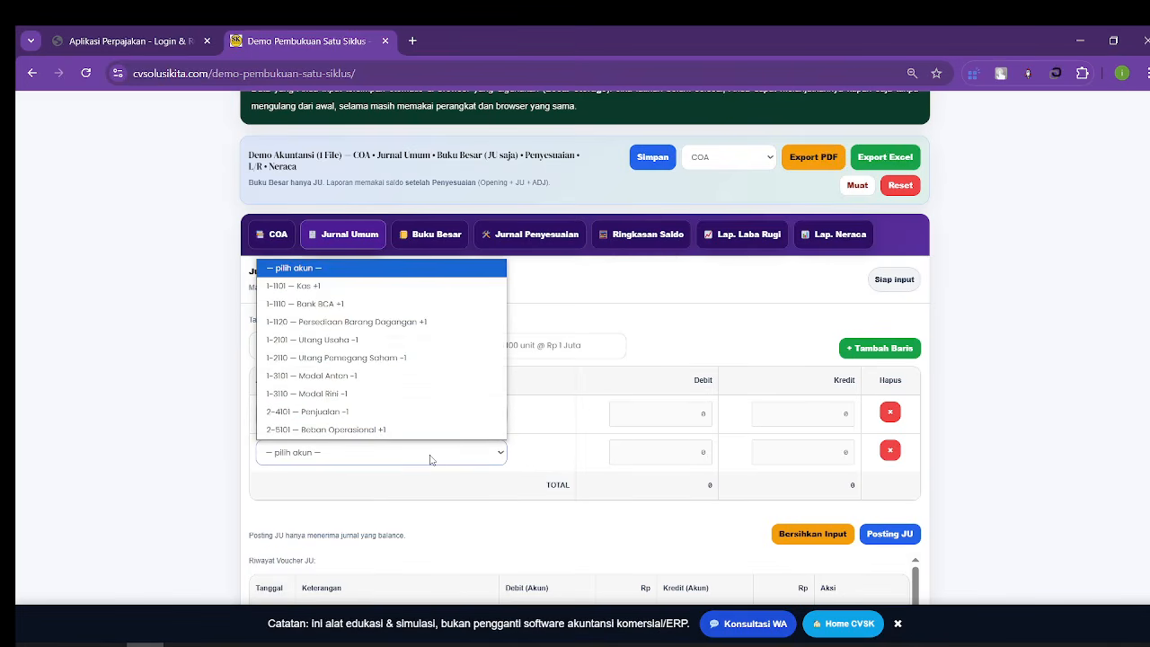
{"action": "left_click", "coordinate": [409, 342]}
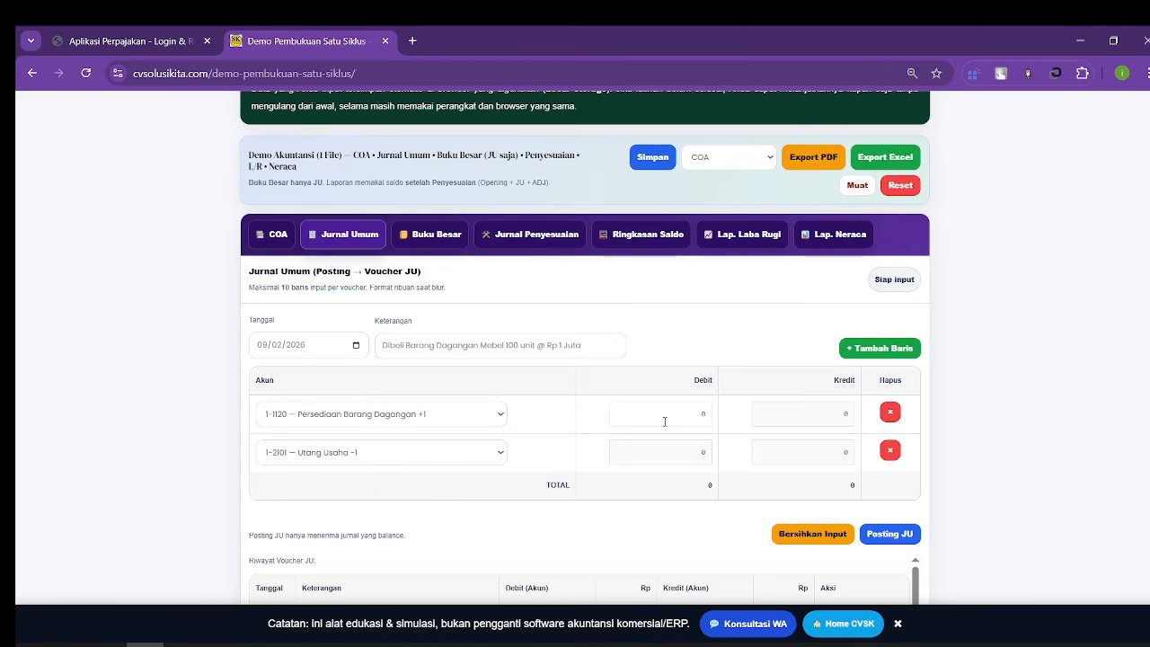
Step: Enter 100.000.000 as the debit for Persediaan Barang Dagangan and as the credit for Utang Usaha
{"action": "type", "text": "100"}
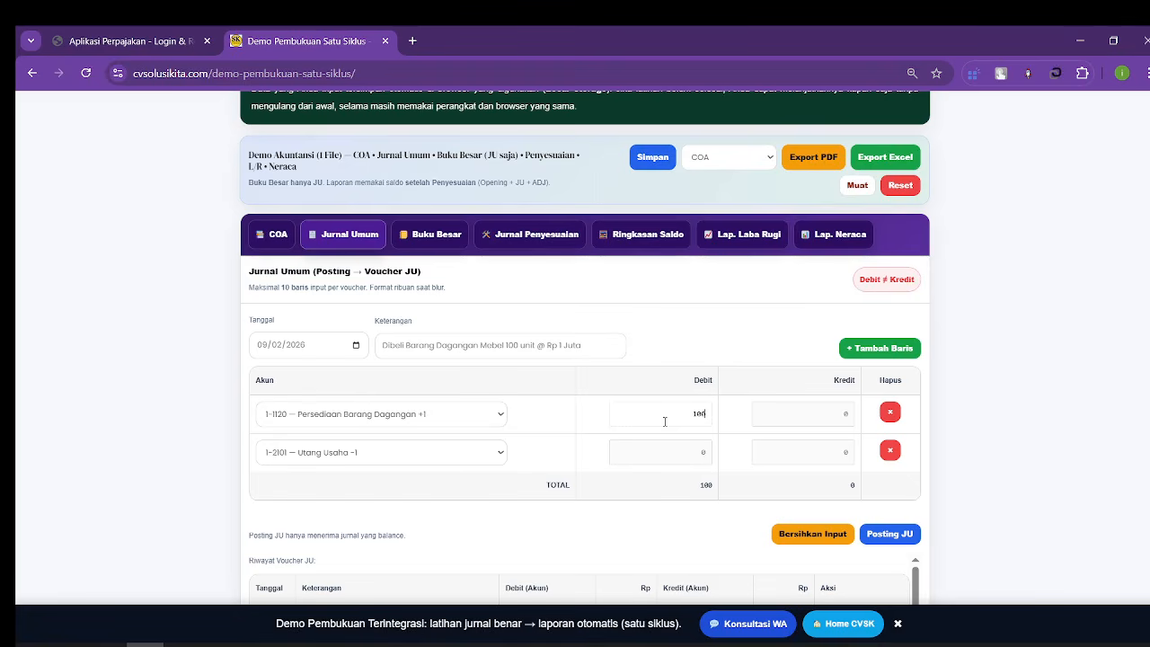
{"action": "type", "text": "000000"}
{"action": "left_click", "coordinate": [813, 455]}
{"action": "type", "text": "100"}
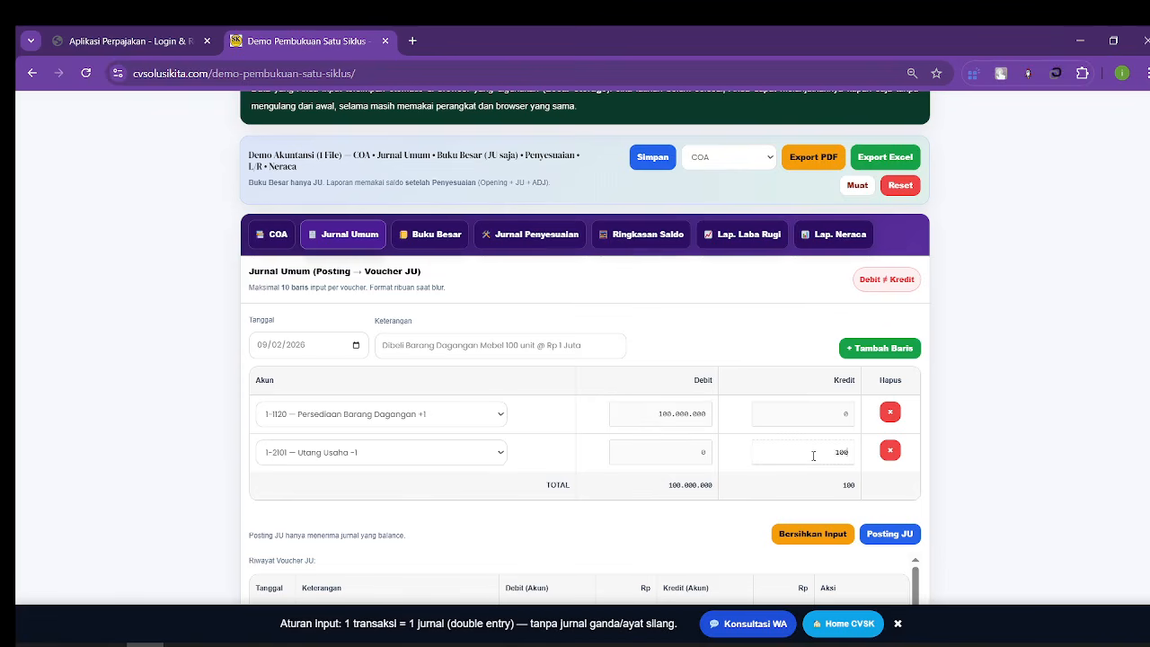
{"action": "type", "text": "000000"}
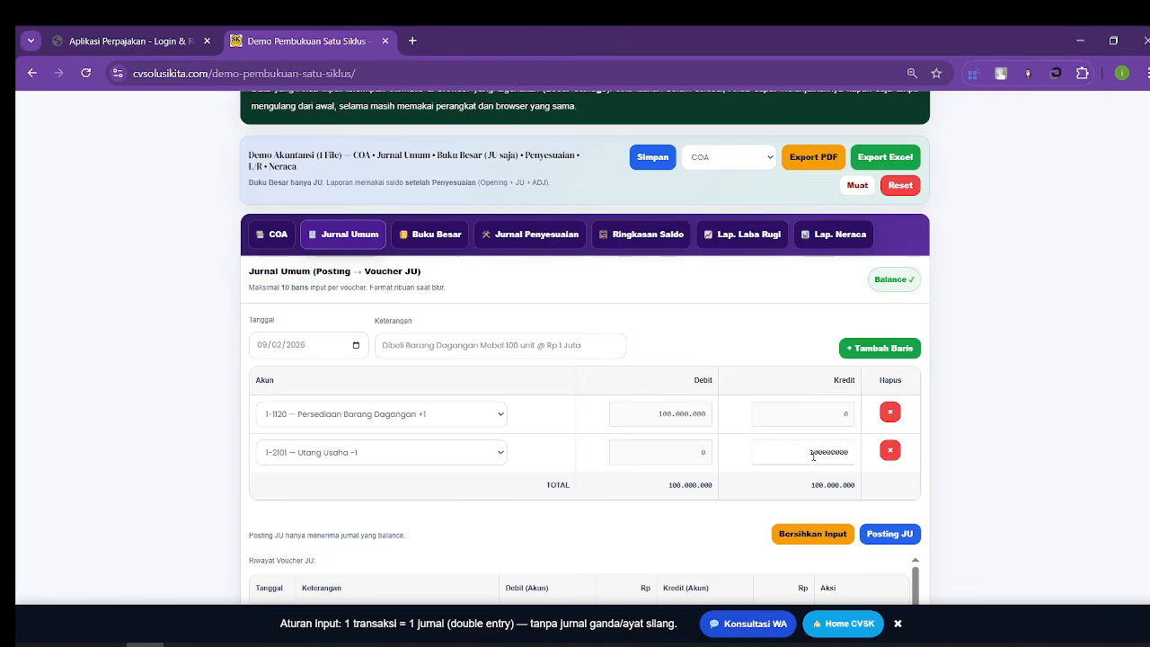
{"action": "left_click", "coordinate": [795, 414]}
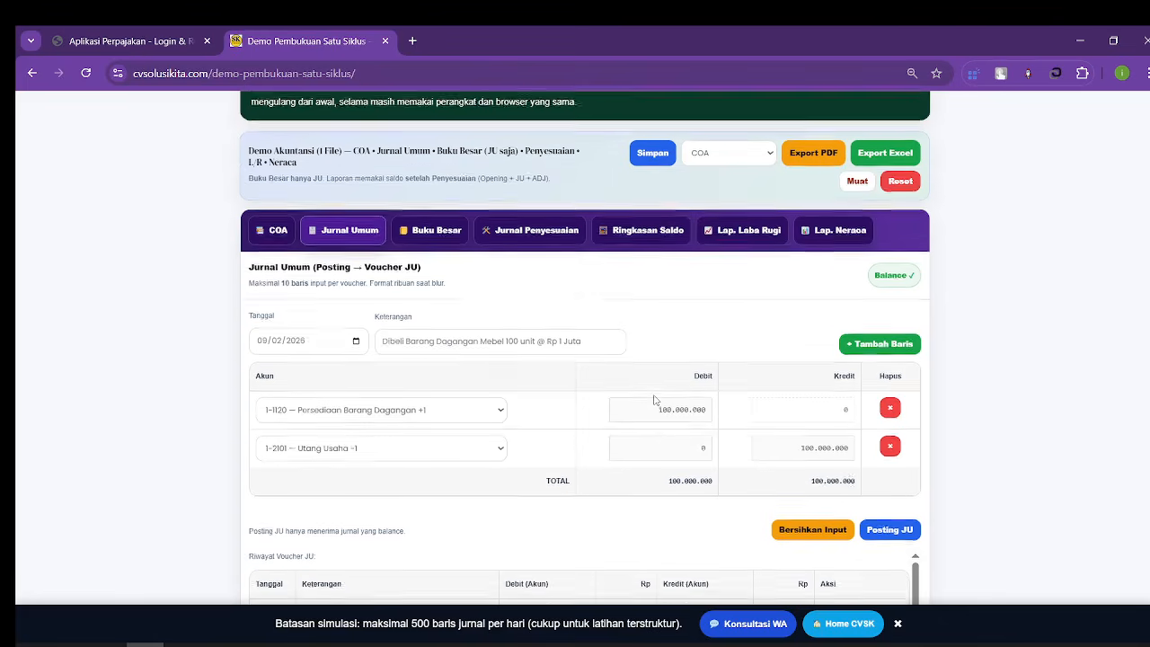
Step: Post the merchandise purchase voucher to Jurnal Umum and check its entry in the voucher history
{"action": "scroll", "coordinate": [654, 400], "scroll_direction": "down", "scroll_amount": 1}
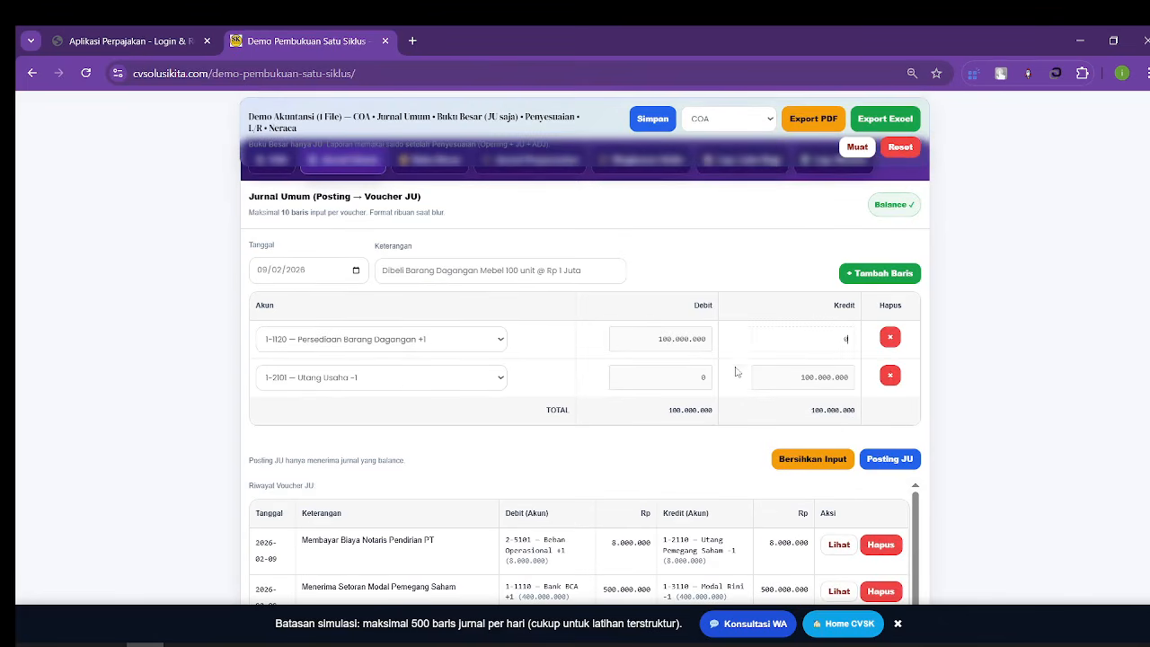
{"action": "scroll", "coordinate": [740, 403], "scroll_direction": "down", "scroll_amount": 3}
{"action": "scroll", "coordinate": [740, 403], "scroll_direction": "up", "scroll_amount": 2}
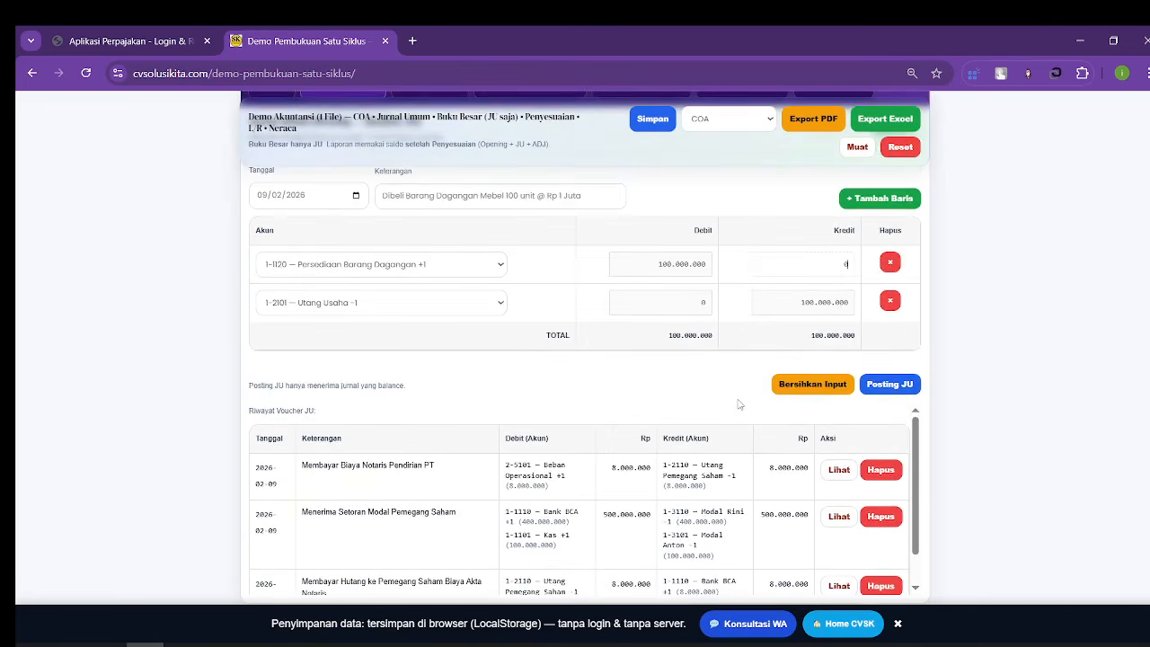
{"action": "scroll", "coordinate": [738, 404], "scroll_direction": "up", "scroll_amount": 1}
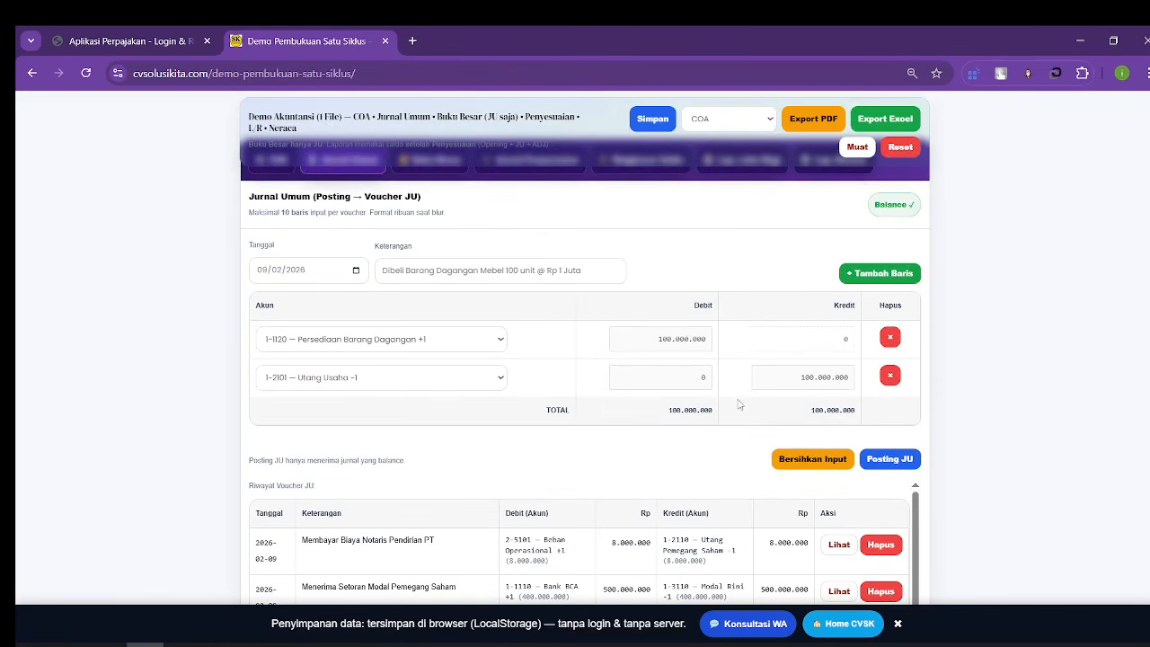
{"action": "left_click", "coordinate": [897, 467]}
{"action": "scroll", "coordinate": [666, 408], "scroll_direction": "down", "scroll_amount": 3}
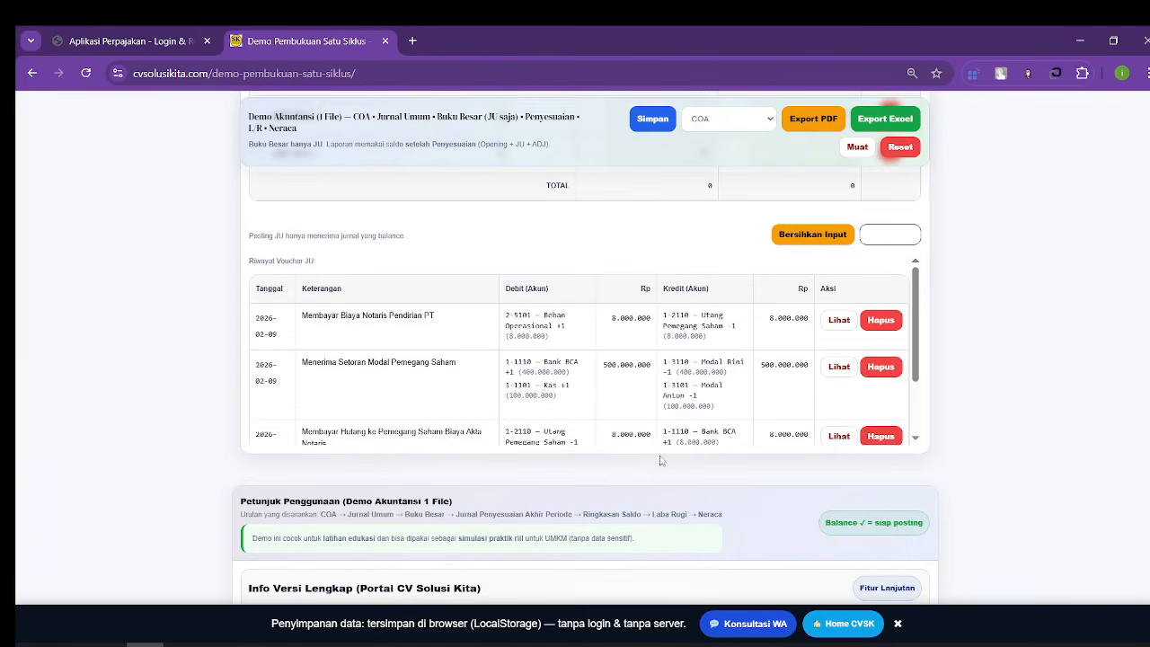
{"action": "scroll", "coordinate": [666, 409], "scroll_direction": "down", "scroll_amount": 1}
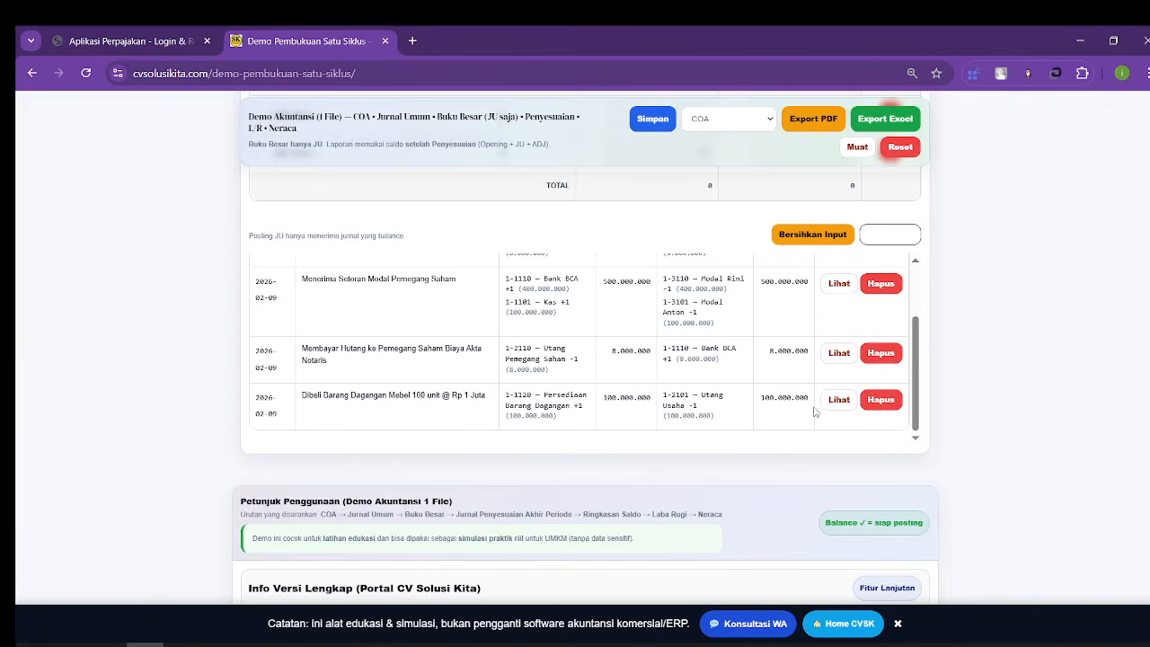
Step: Describe a new Jurnal Umum voucher as "Dijual Barang Dagangan 80 Unit @ 1.200.000"
{"action": "scroll", "coordinate": [494, 411], "scroll_direction": "up", "scroll_amount": 5}
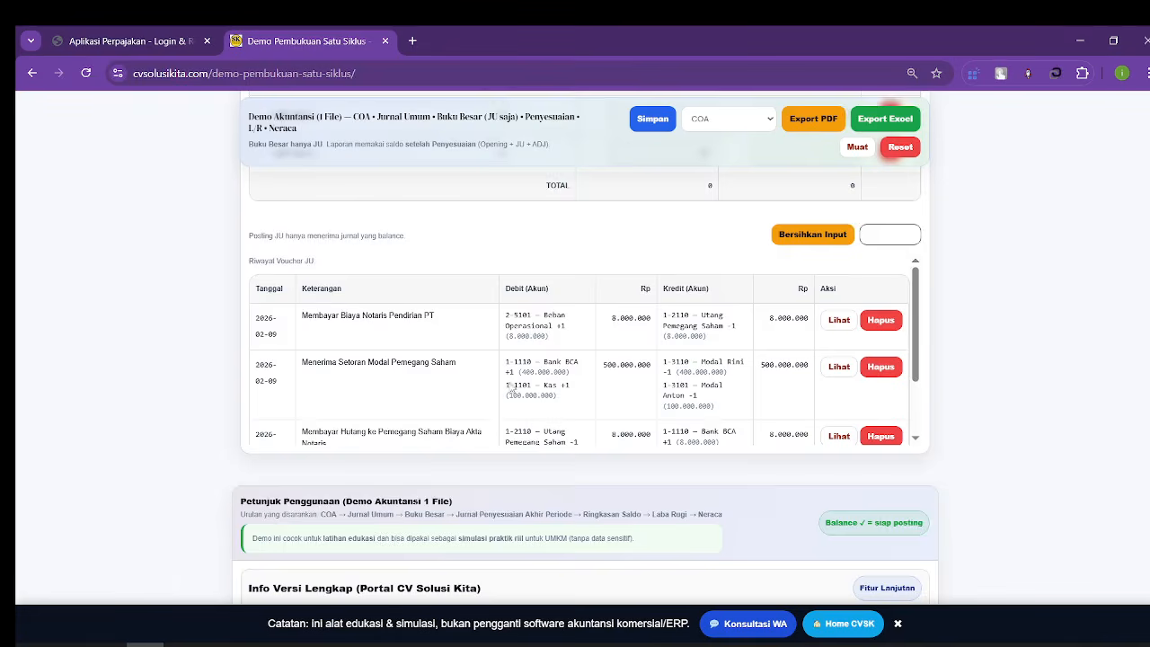
{"action": "scroll", "coordinate": [559, 325], "scroll_direction": "up", "scroll_amount": 3}
{"action": "scroll", "coordinate": [328, 381], "scroll_direction": "up", "scroll_amount": 3}
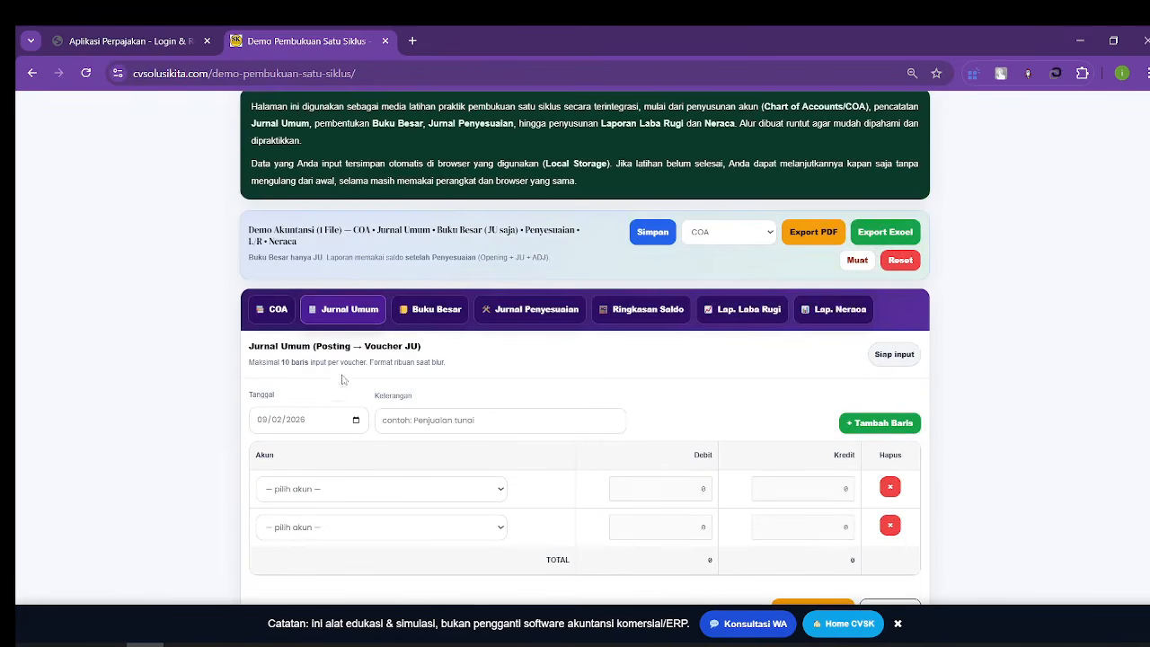
{"action": "left_click", "coordinate": [409, 422]}
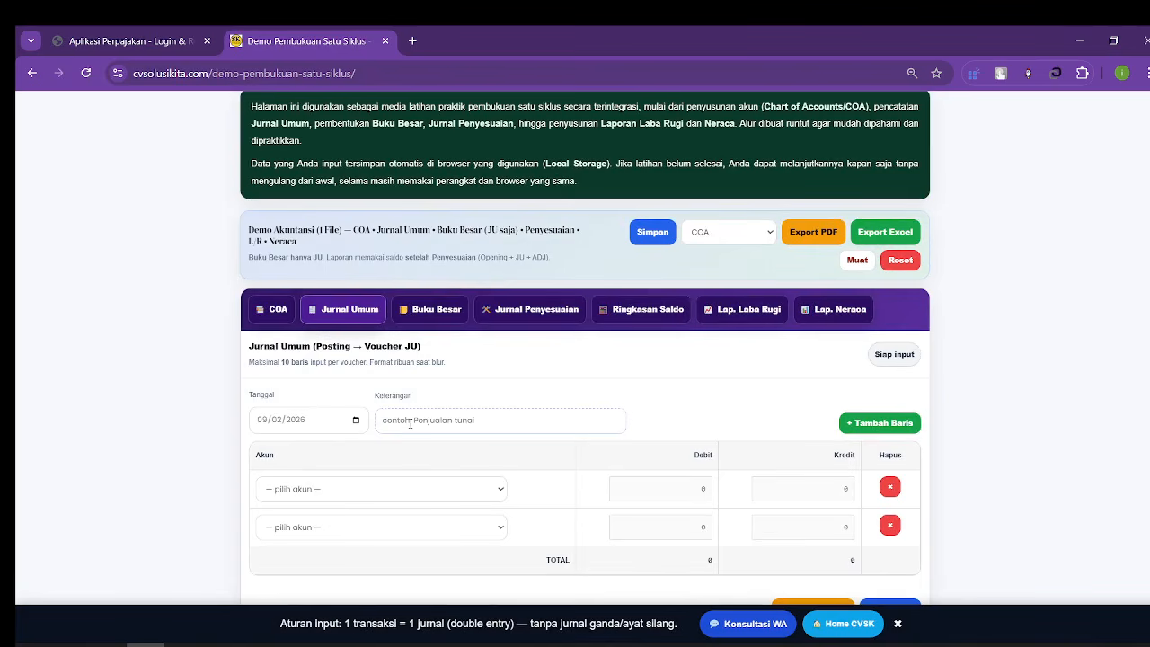
{"action": "type", "text": "Dijual barang Dagangan"}
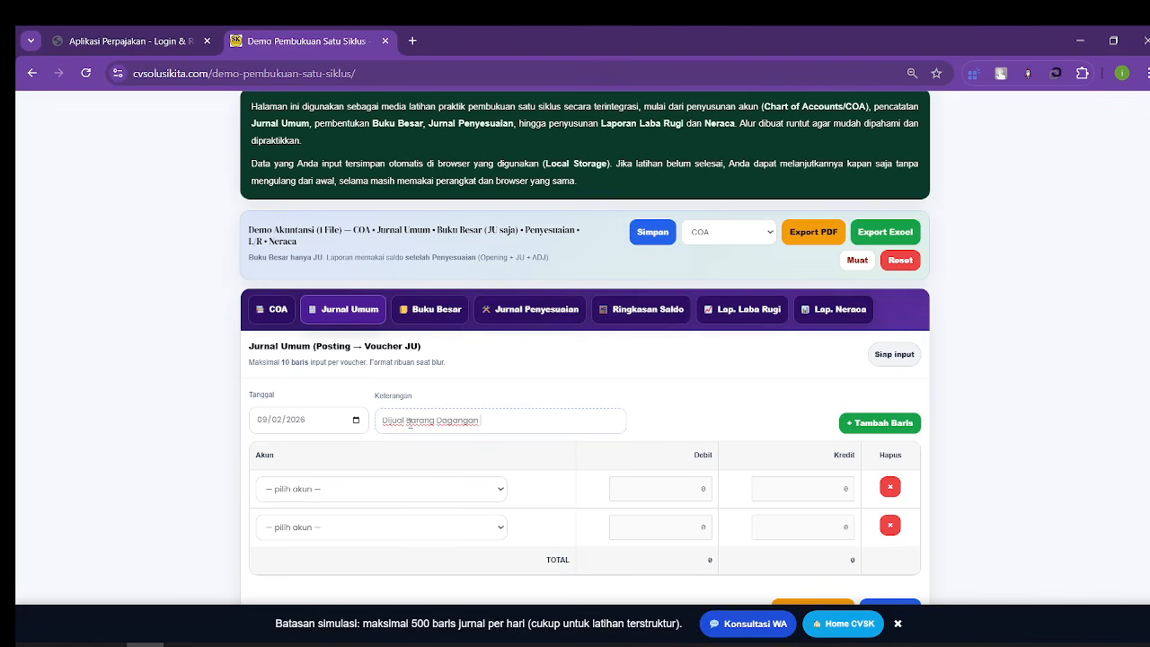
{"action": "type", "text": " 80 Unit"}
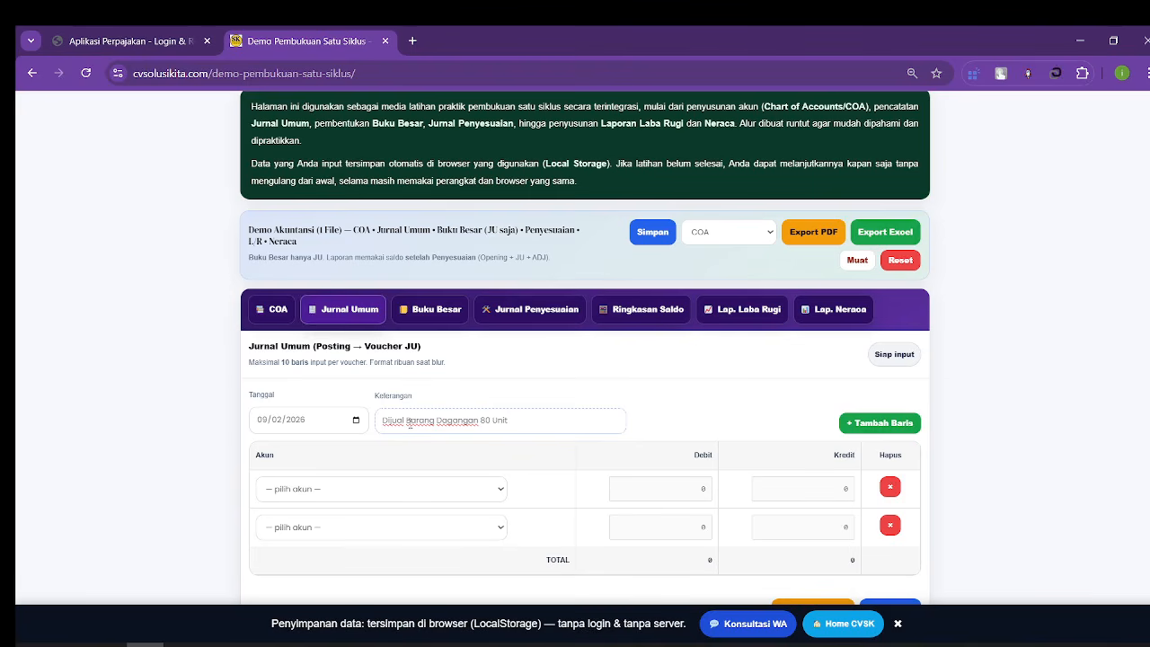
{"action": "type", "text": " @ 1"}
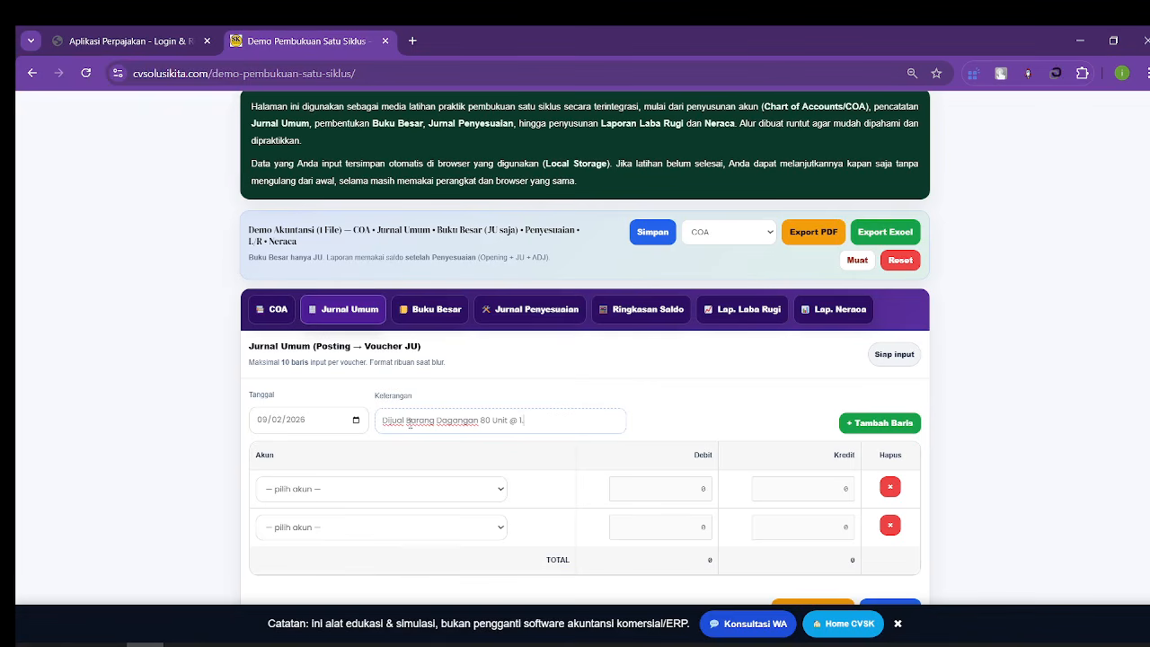
{"action": "type", "text": ".200.000"}
Step: Assign 1-1110 Bank BCA to the first row of the sales voucher with a debit of 96.000.000
{"action": "scroll", "coordinate": [364, 502], "scroll_direction": "down", "scroll_amount": 2}
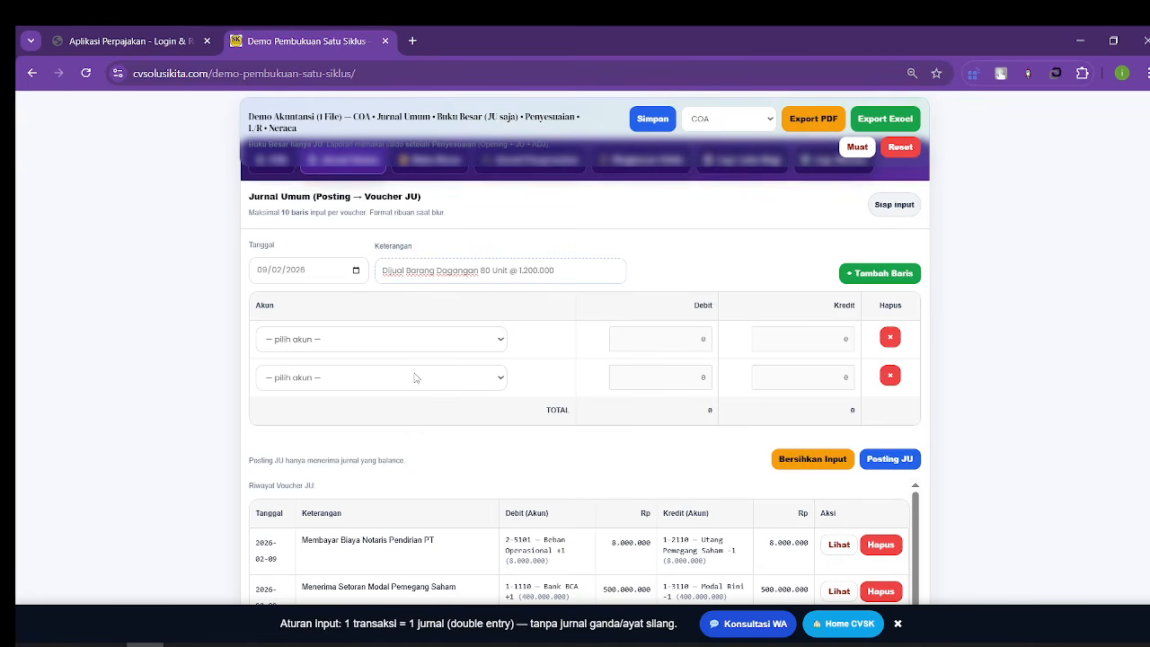
{"action": "left_click", "coordinate": [434, 340]}
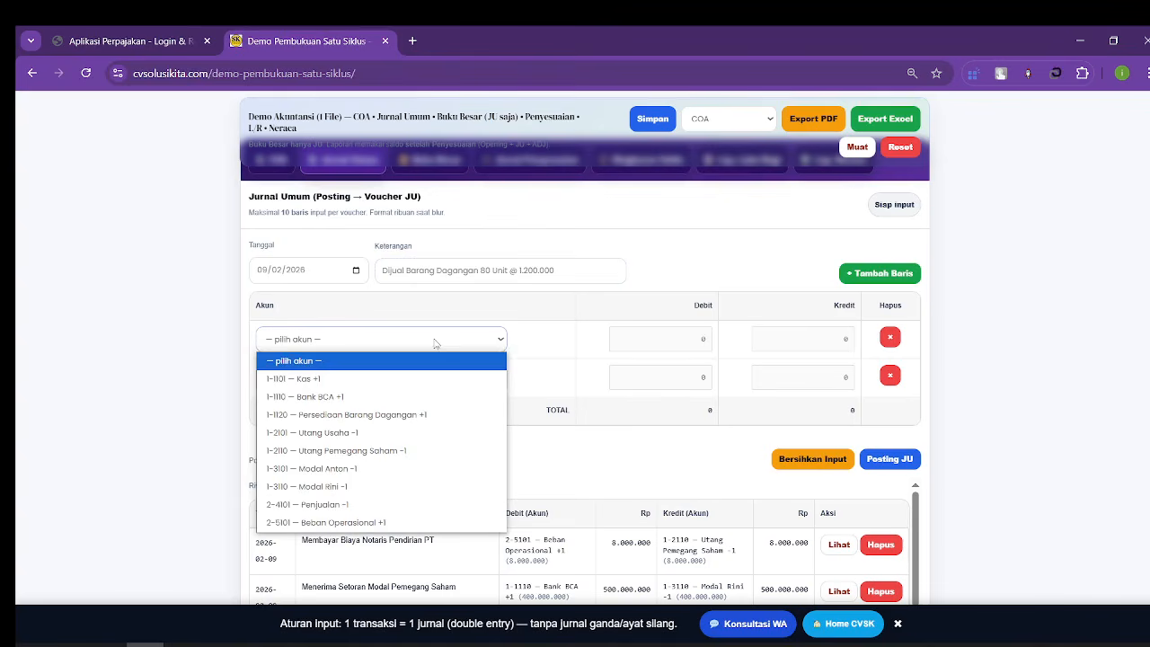
{"action": "left_click", "coordinate": [407, 401]}
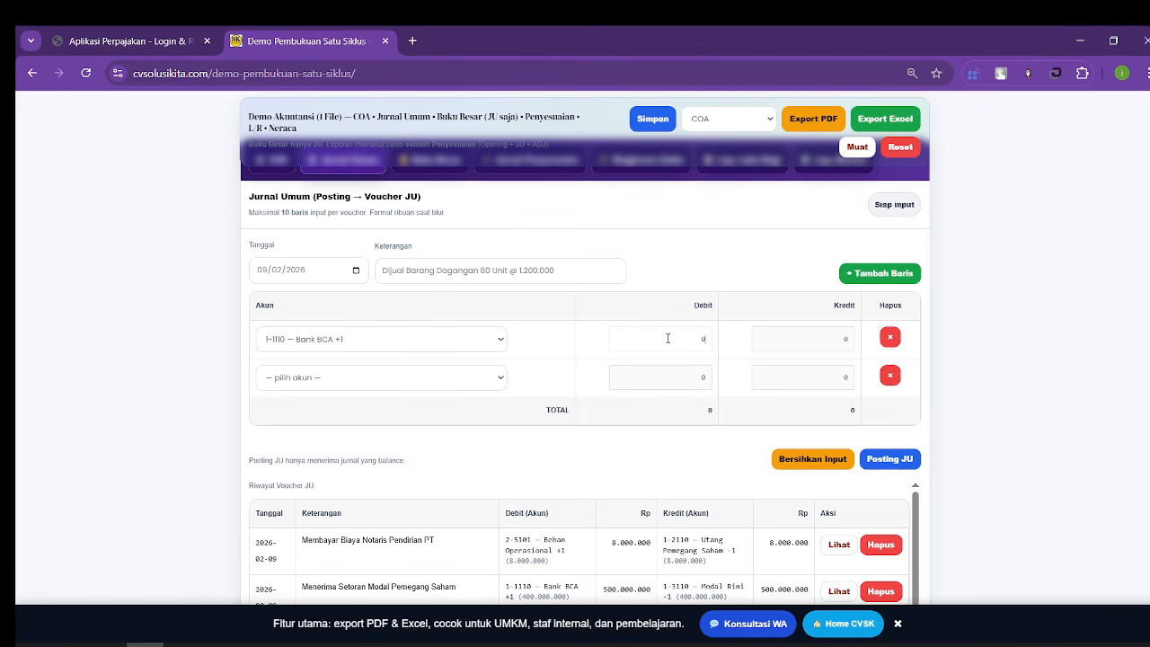
{"action": "type", "text": "96000000"}
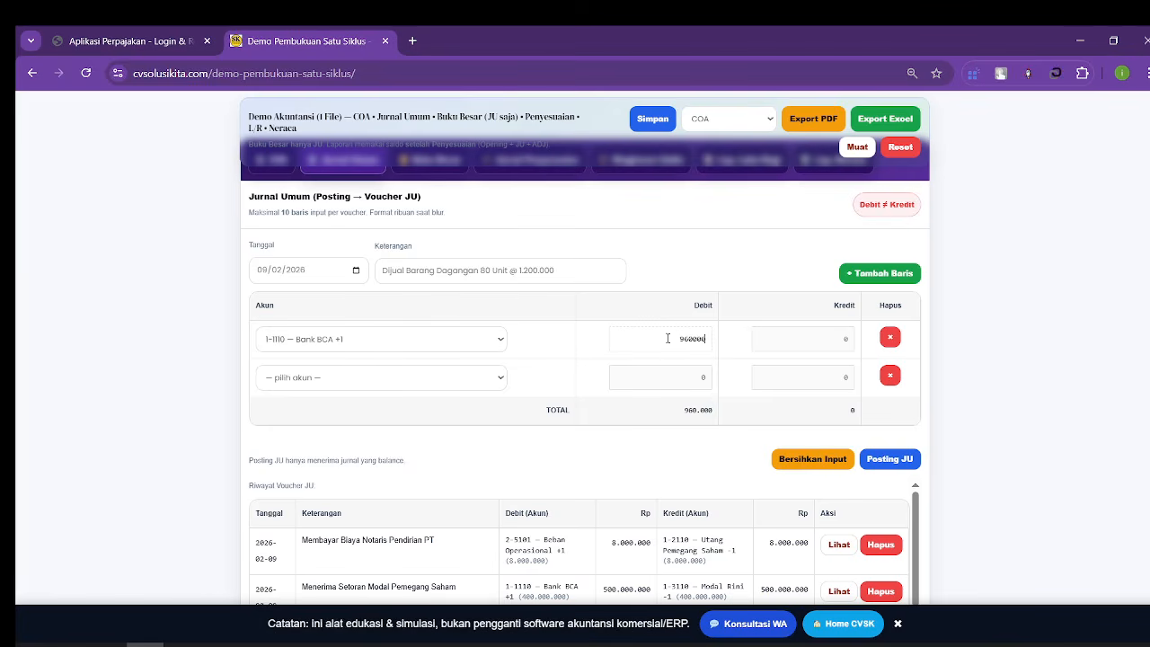
Step: Assign 2-4101 Penjualan to the second row of the sales voucher with a credit of 96.000.000
{"action": "left_click", "coordinate": [489, 377]}
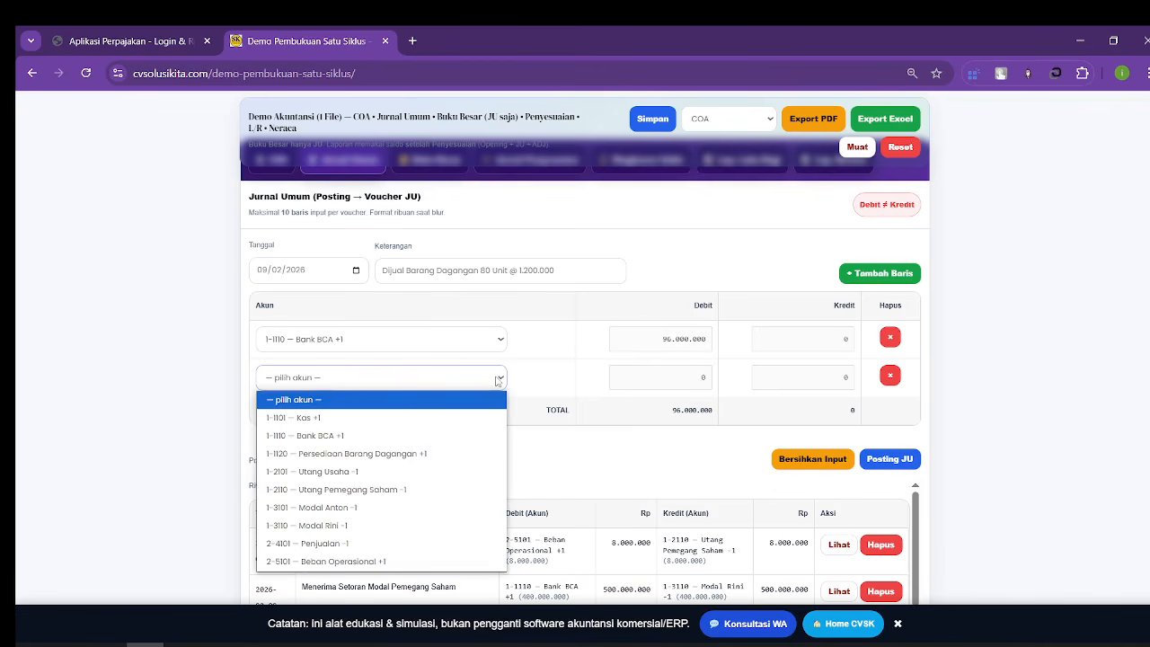
{"action": "left_click", "coordinate": [424, 543]}
{"action": "left_click", "coordinate": [830, 375]}
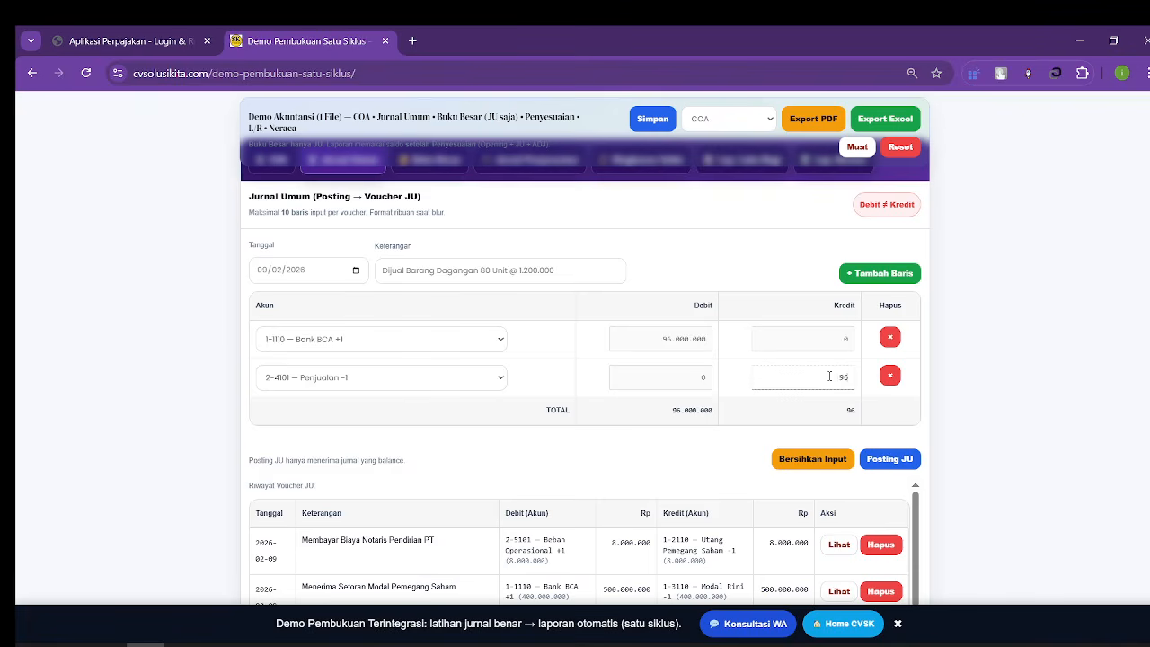
{"action": "type", "text": "96000000"}
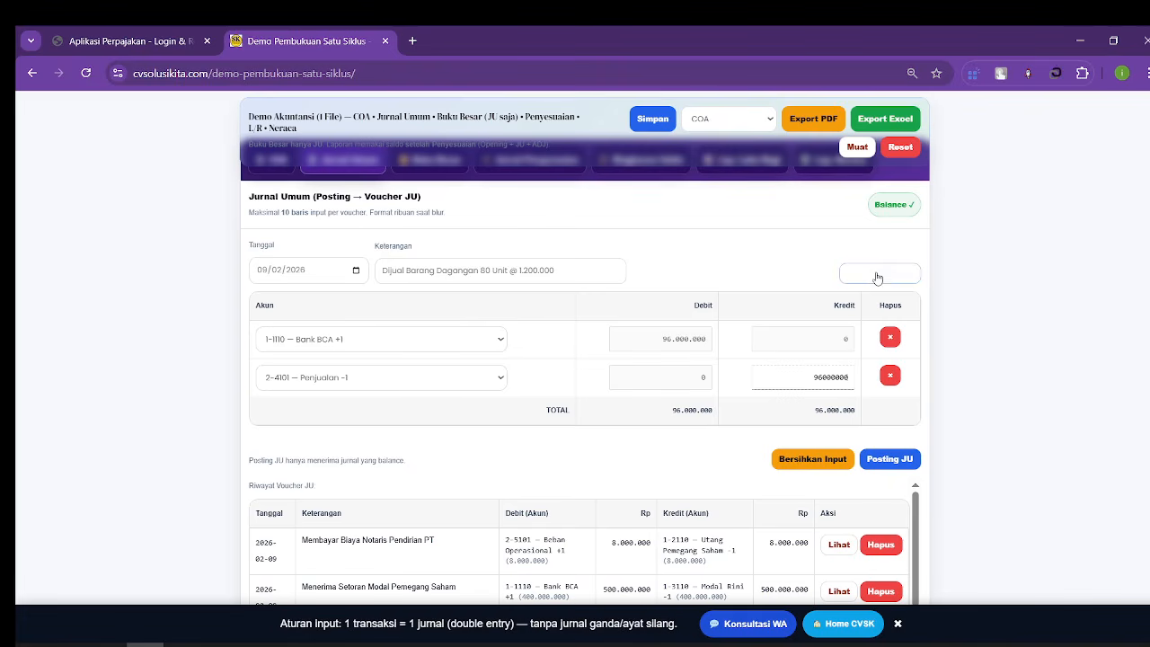
Step: Post the merchandise sales voucher to Jurnal Umum and check its entry in the voucher history
{"action": "left_click", "coordinate": [889, 459]}
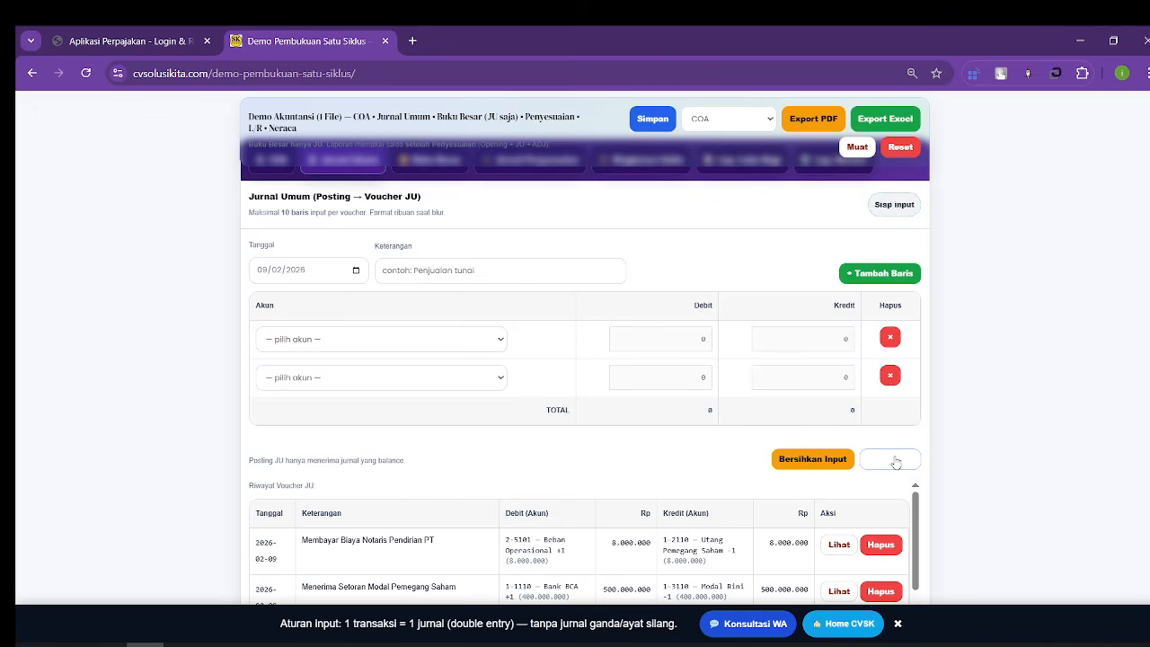
{"action": "scroll", "coordinate": [827, 459], "scroll_direction": "down", "scroll_amount": 2}
{"action": "scroll", "coordinate": [827, 457], "scroll_direction": "down", "scroll_amount": 3}
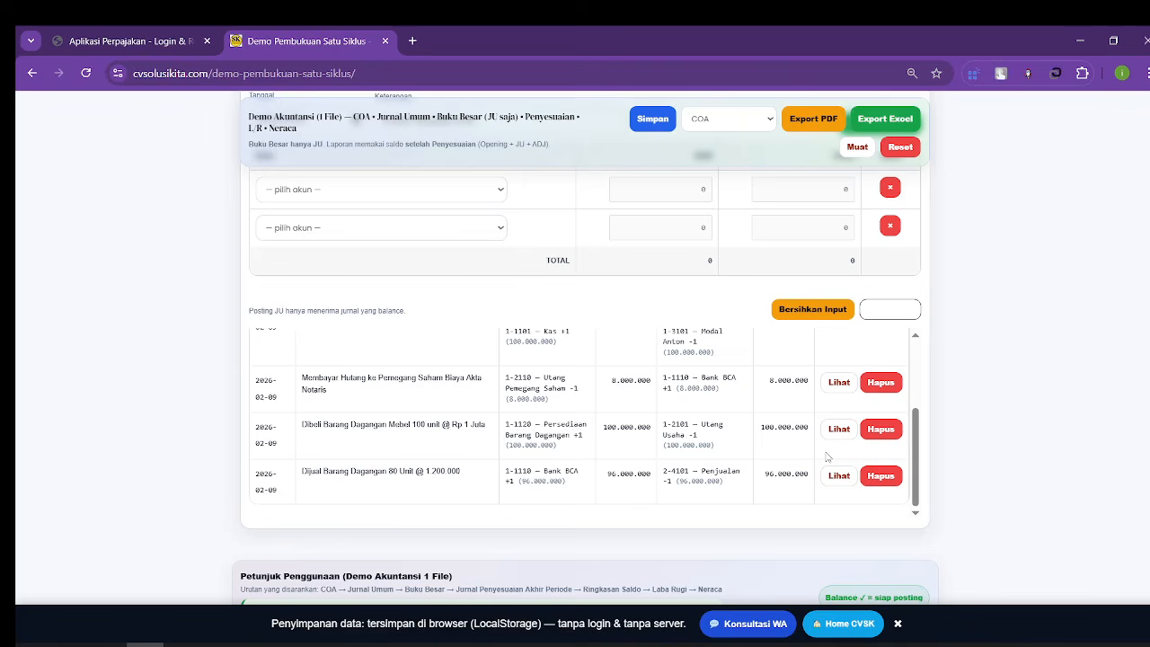
{"action": "scroll", "coordinate": [772, 445], "scroll_direction": "up", "scroll_amount": 5}
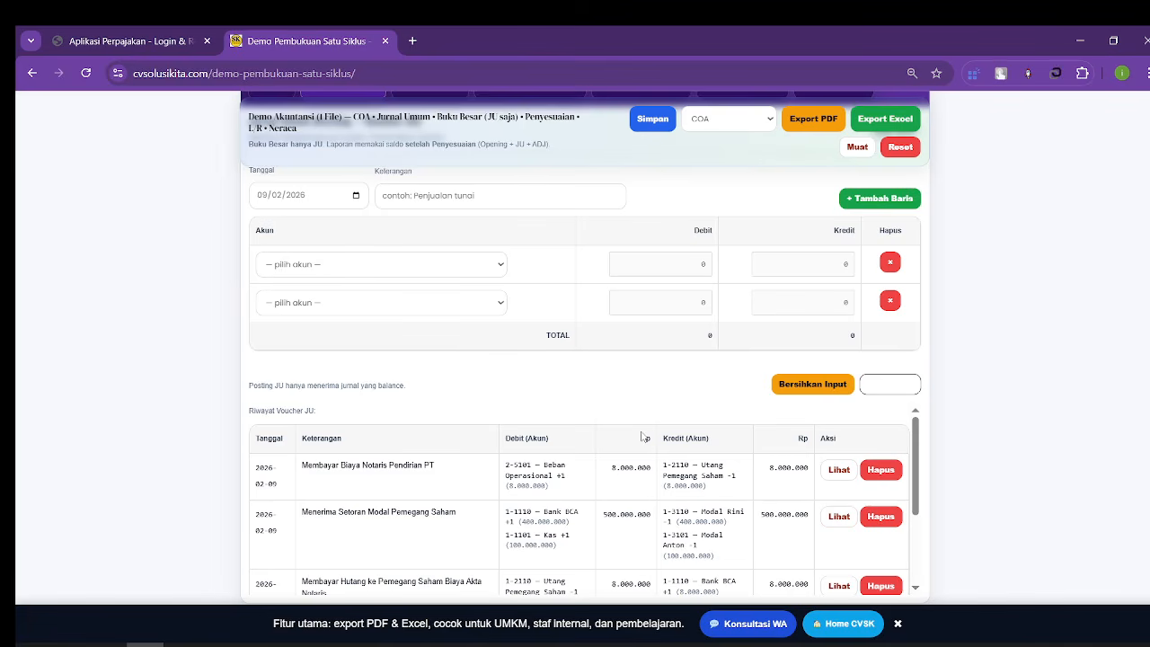
{"action": "scroll", "coordinate": [643, 436], "scroll_direction": "down", "scroll_amount": 5}
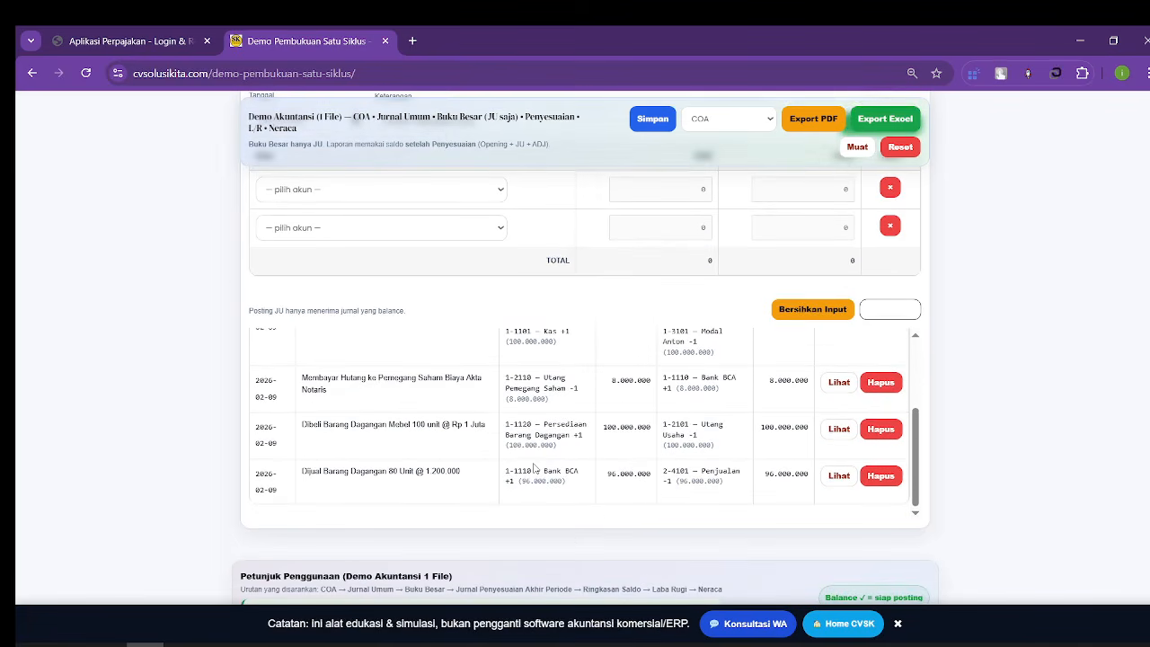
Step: Describe the next Jurnal Umum voucher as "Mencatat HPP Penjualan Produk"
{"action": "scroll", "coordinate": [534, 466], "scroll_direction": "up", "scroll_amount": 10}
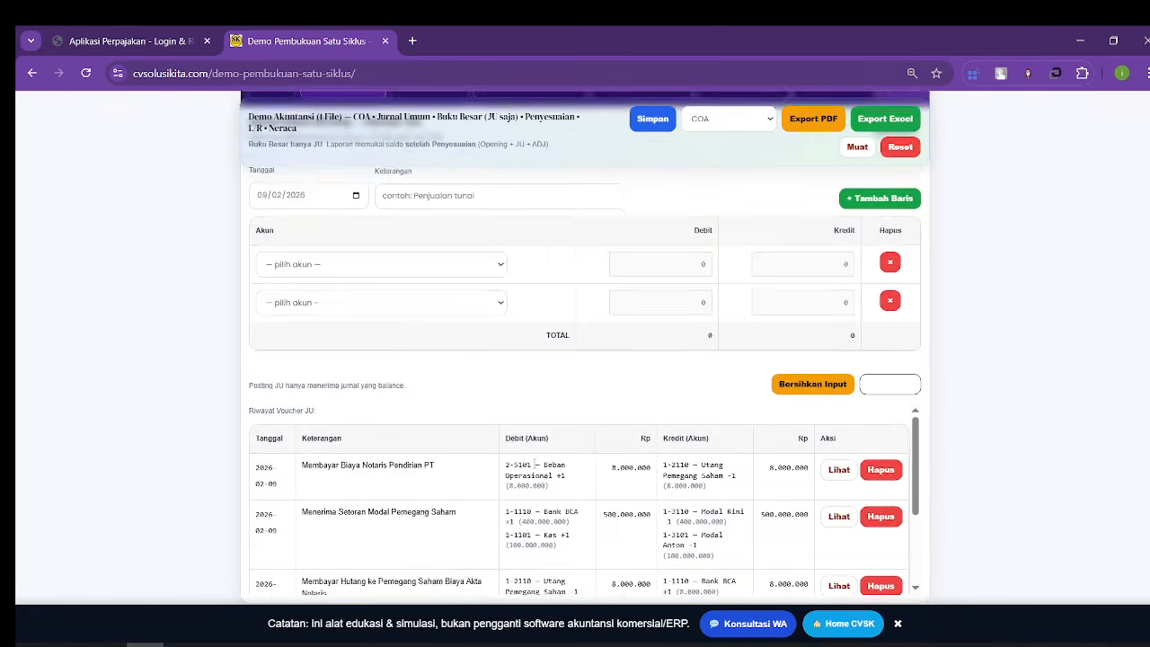
{"action": "left_click", "coordinate": [423, 270]}
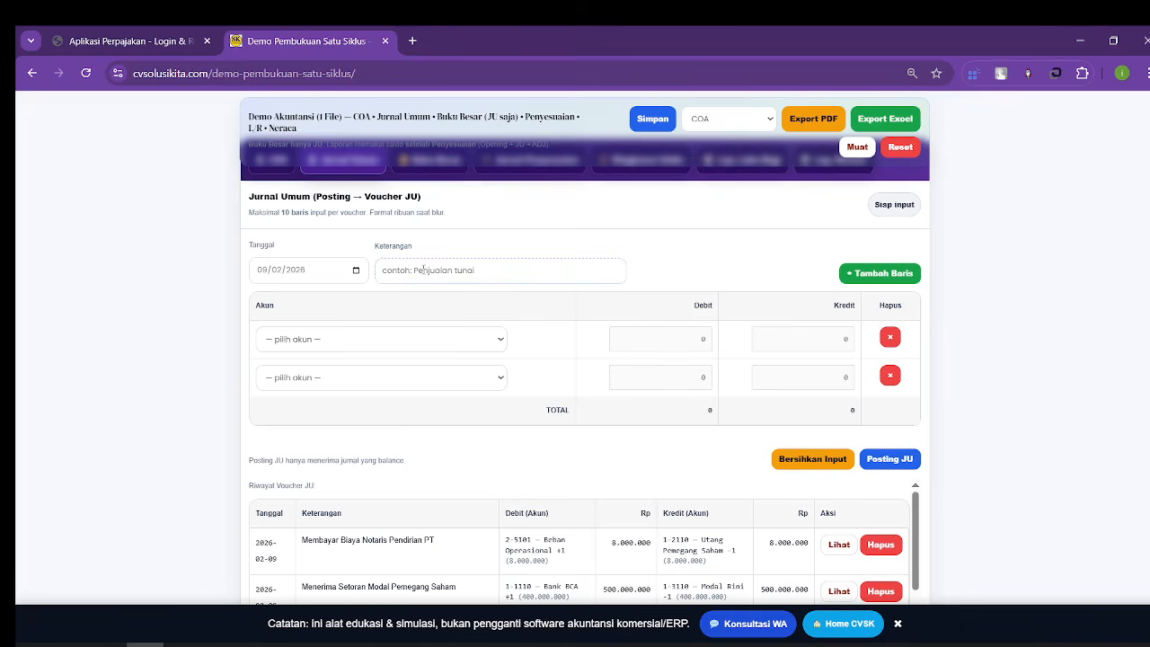
{"action": "type", "text": "Me"}
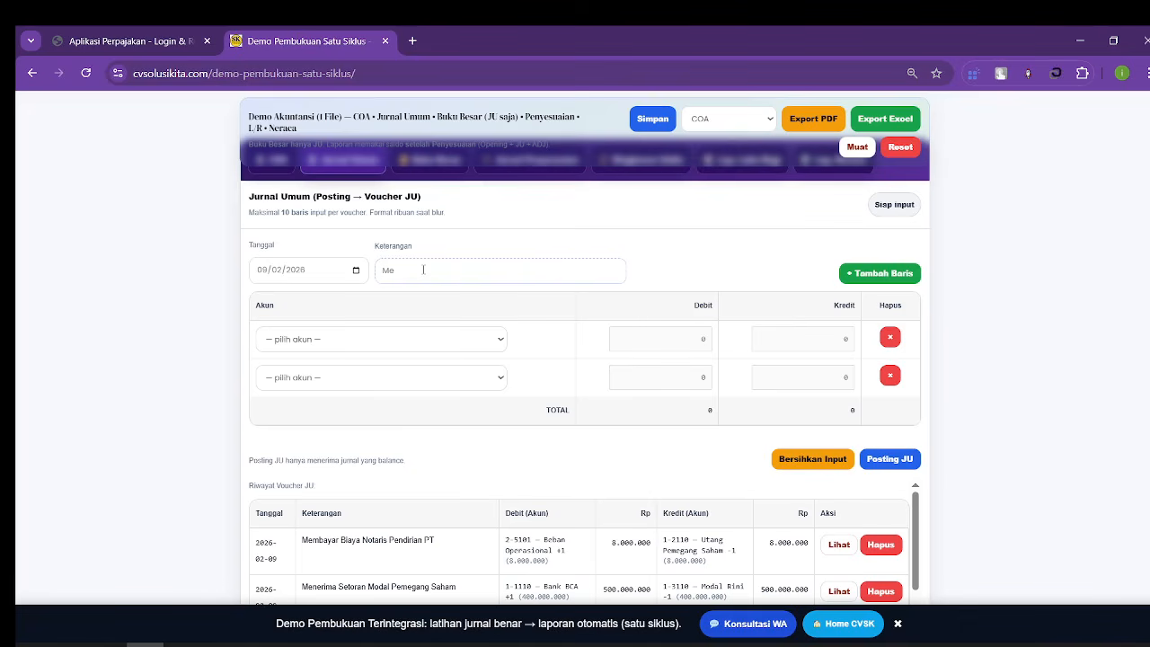
{"action": "type", "text": "ncatat"}
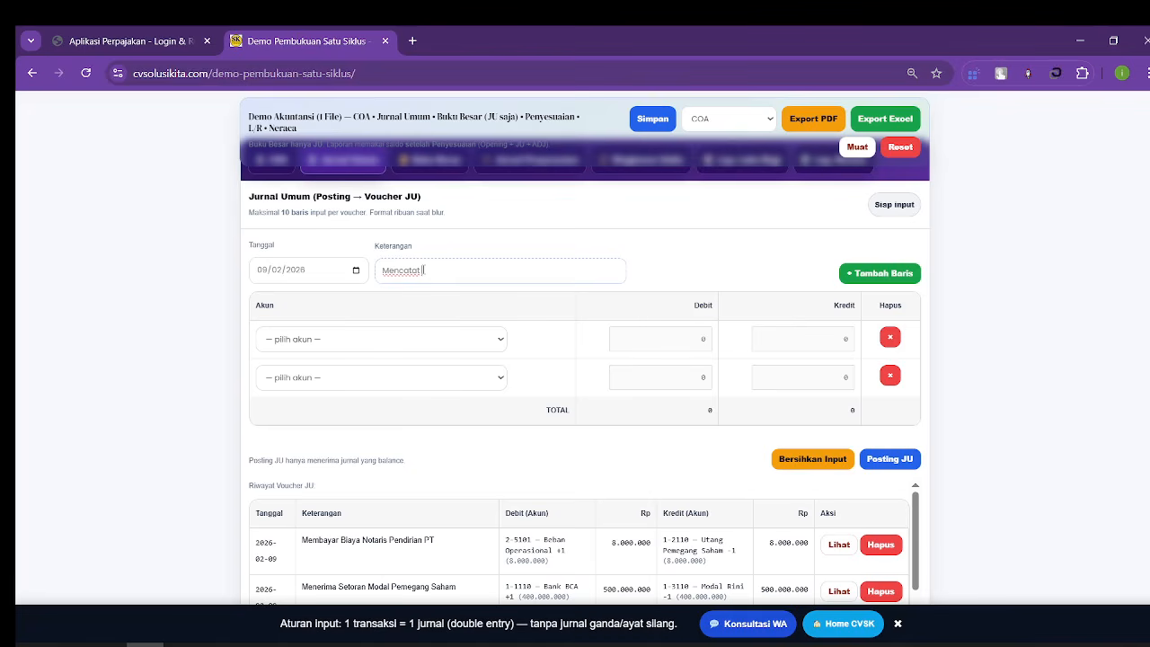
{"action": "type", "text": " IPP Penjualan Produk"}
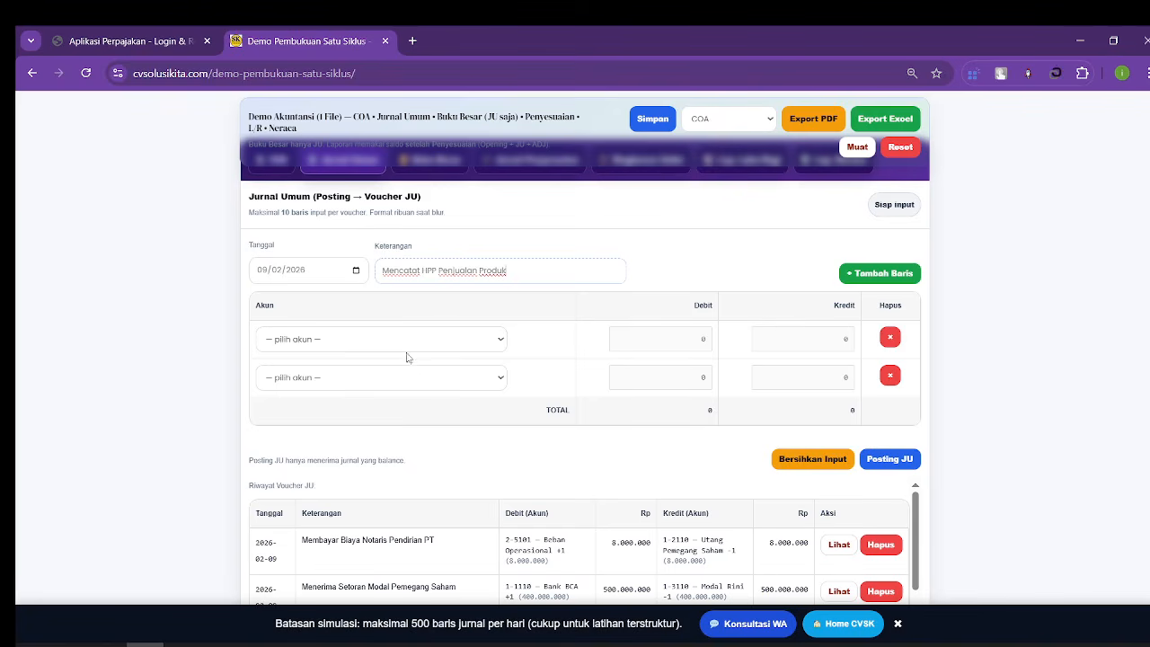
Step: Review the existing codes in the chart of accounts and enter 2-5100 as the code of a new account
{"action": "scroll", "coordinate": [406, 435], "scroll_direction": "down", "scroll_amount": 2}
{"action": "scroll", "coordinate": [370, 395], "scroll_direction": "up", "scroll_amount": 2}
{"action": "scroll", "coordinate": [305, 310], "scroll_direction": "up", "scroll_amount": 2}
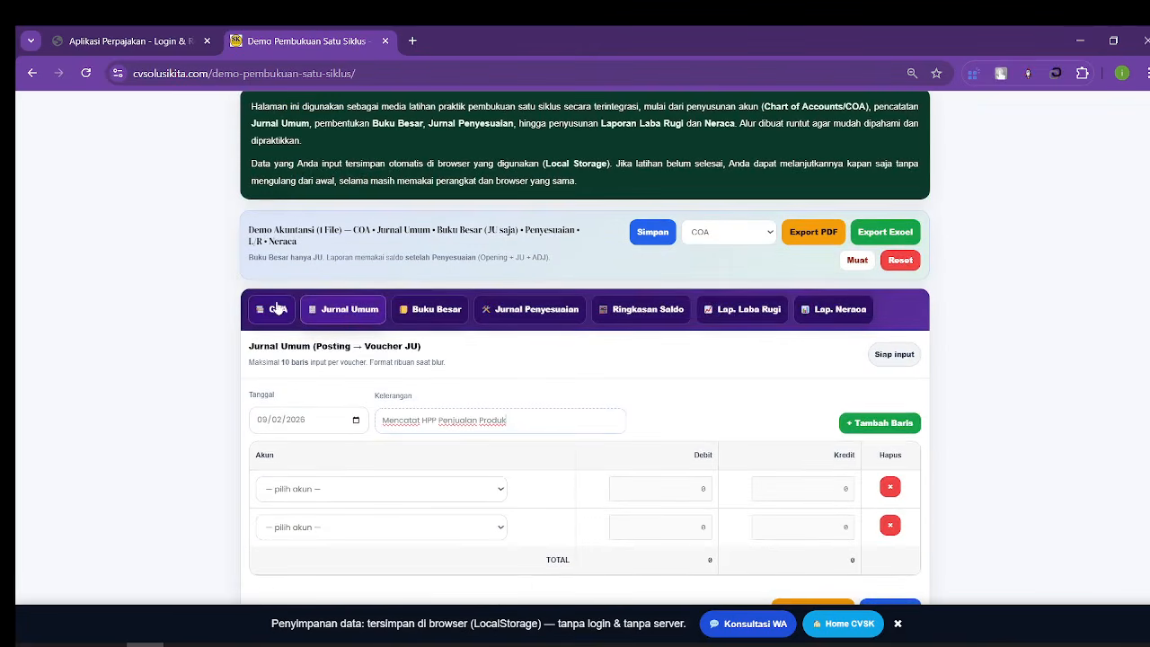
{"action": "left_click", "coordinate": [276, 308]}
{"action": "scroll", "coordinate": [350, 445], "scroll_direction": "down", "scroll_amount": 1}
{"action": "scroll", "coordinate": [350, 445], "scroll_direction": "down", "scroll_amount": 1}
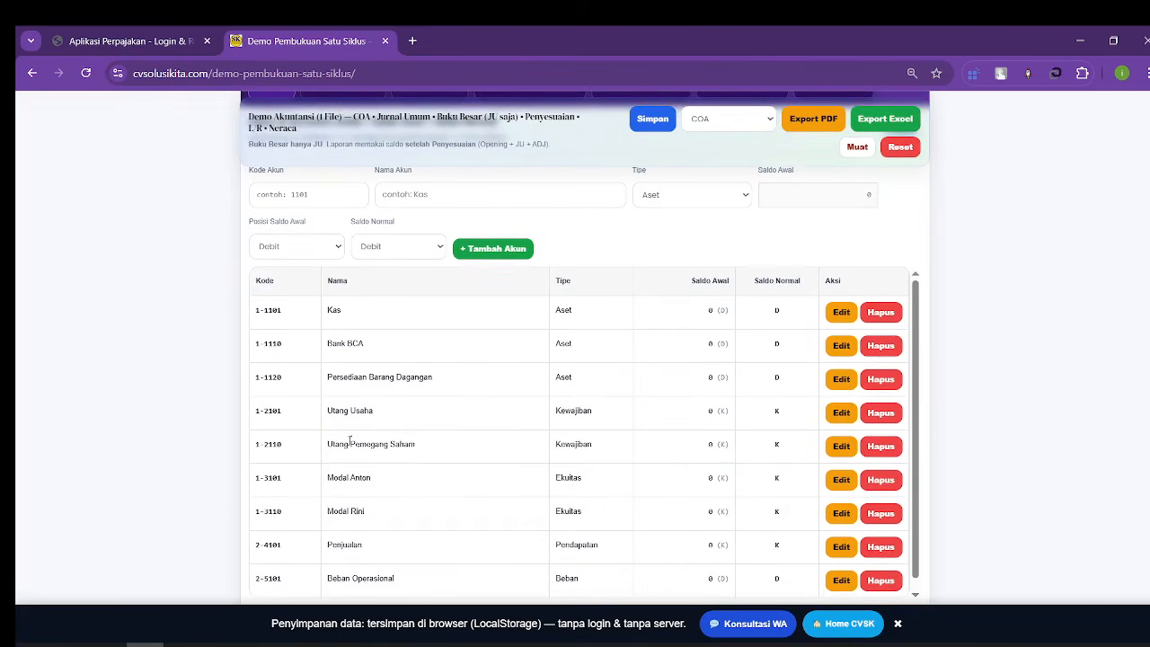
{"action": "scroll", "coordinate": [454, 462], "scroll_direction": "down", "scroll_amount": 1}
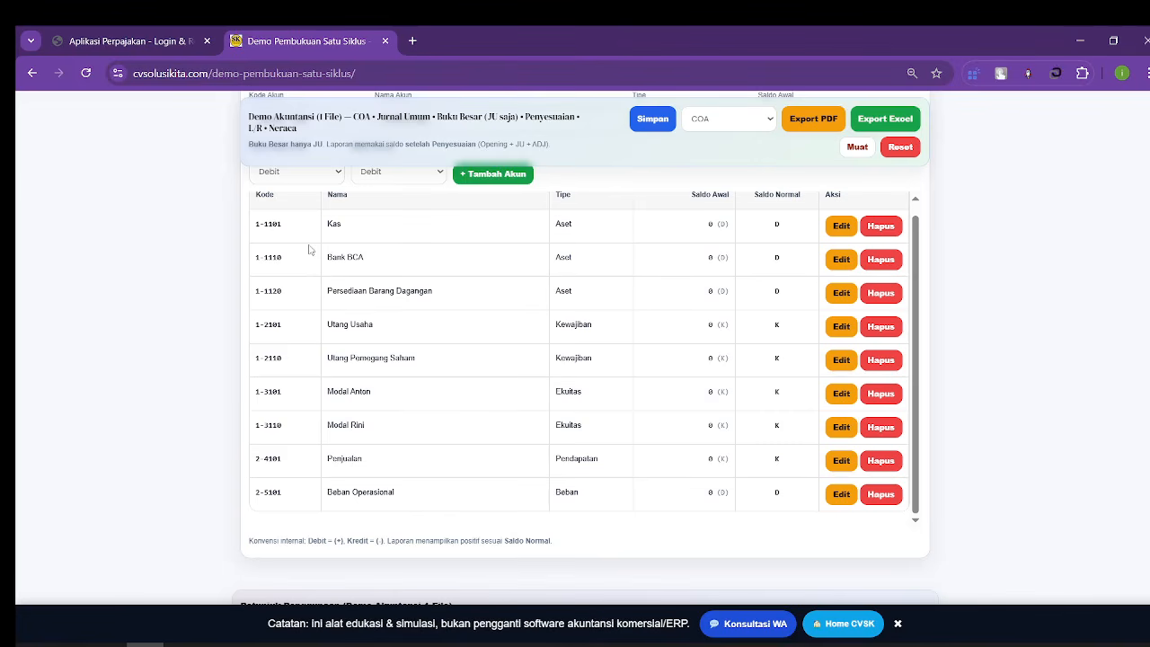
{"action": "scroll", "coordinate": [310, 250], "scroll_direction": "up", "scroll_amount": 2}
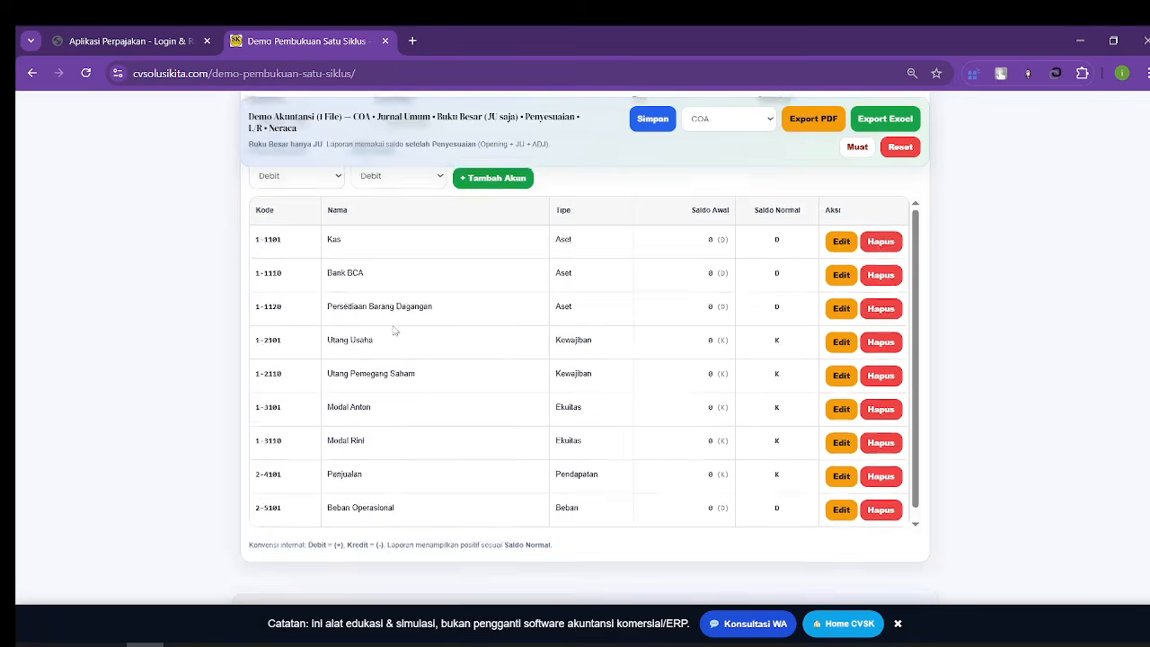
{"action": "left_click", "coordinate": [299, 271]}
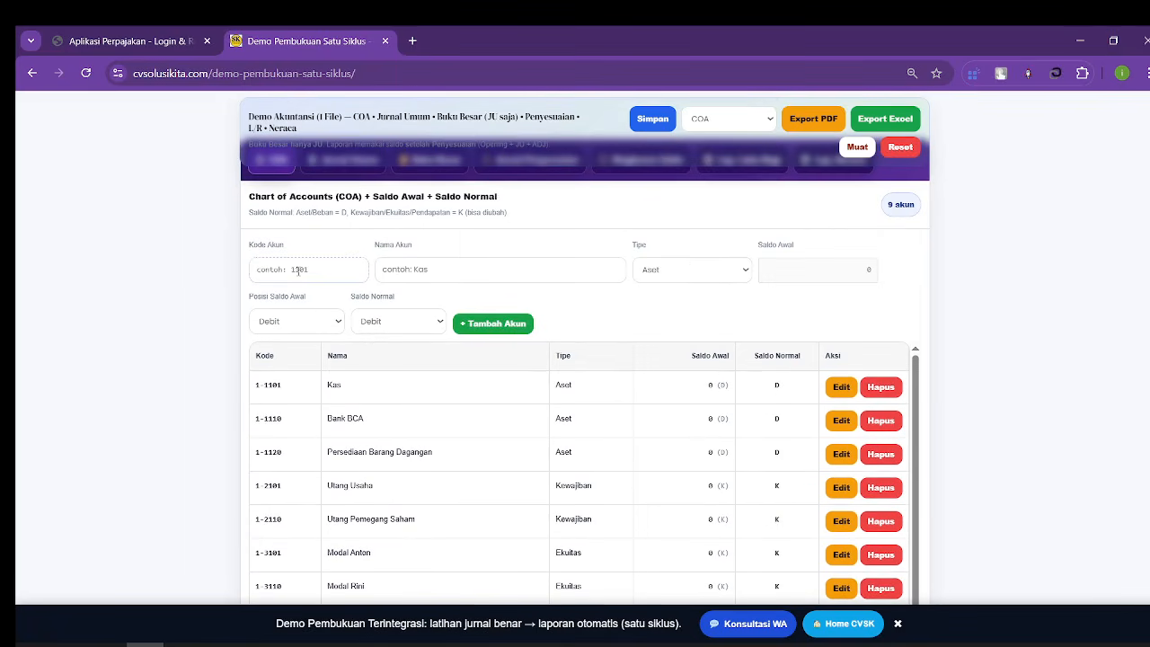
{"action": "type", "text": "2-5100"}
{"action": "scroll", "coordinate": [299, 270], "scroll_direction": "down", "scroll_amount": 1}
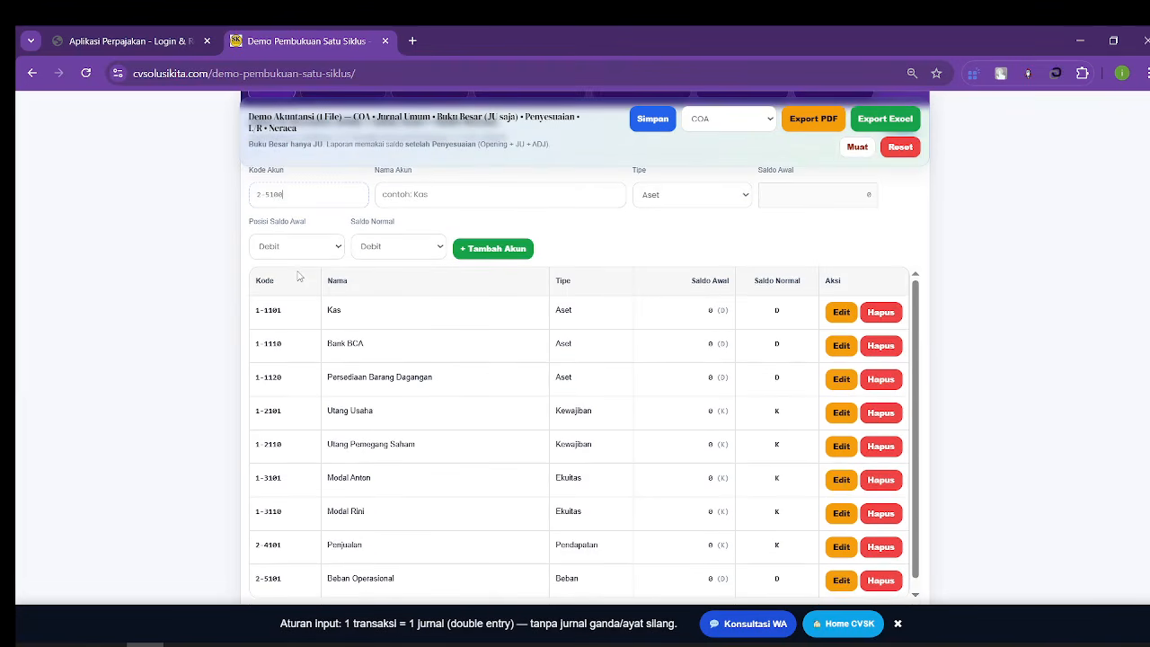
{"action": "scroll", "coordinate": [298, 276], "scroll_direction": "up", "scroll_amount": 1}
Step: Name account 2-5100 Harga Pokok Penjualan, set its type to Beban, and add it to the chart of accounts
{"action": "left_click", "coordinate": [424, 279]}
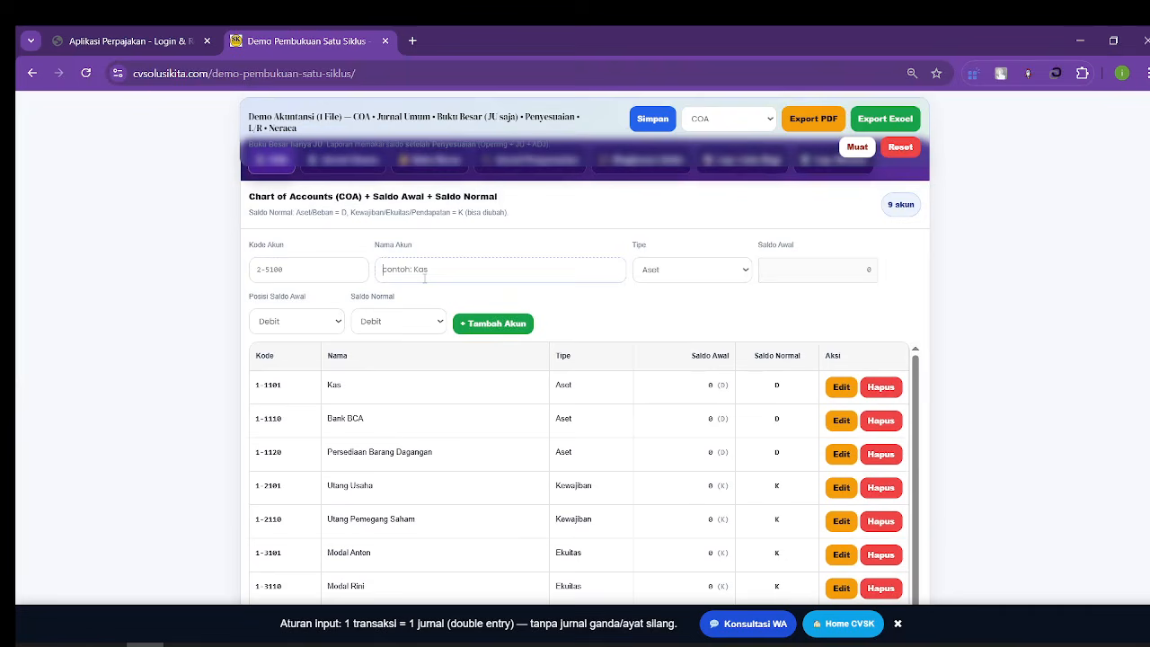
{"action": "type", "text": "Harga P"}
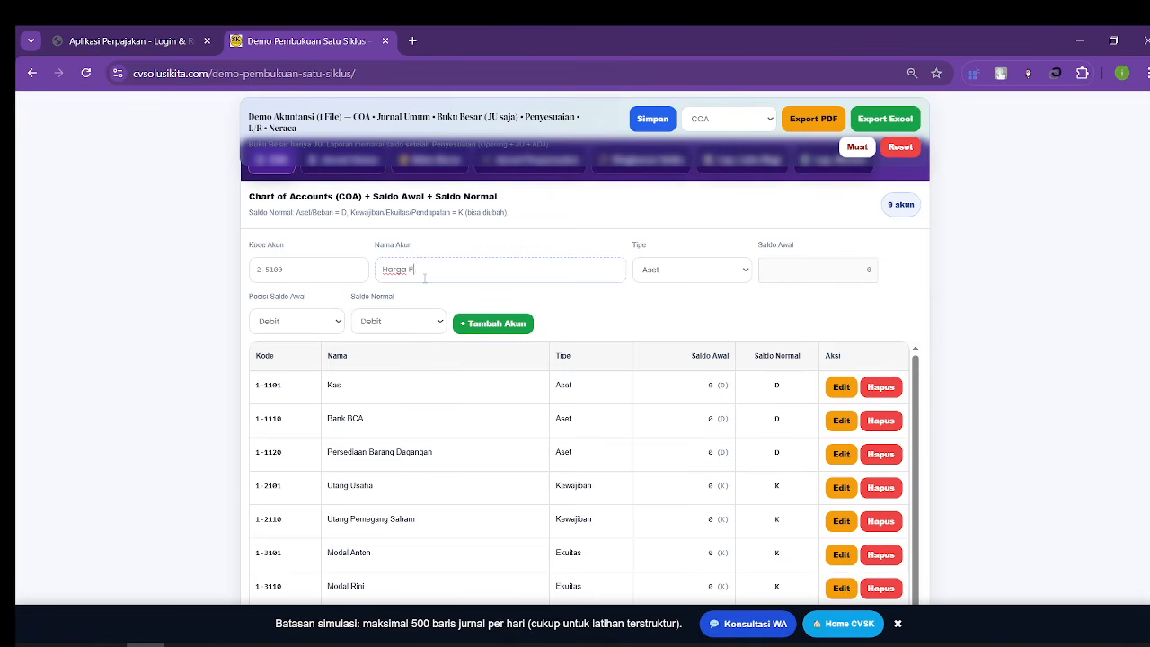
{"action": "type", "text": "okok Penjualan"}
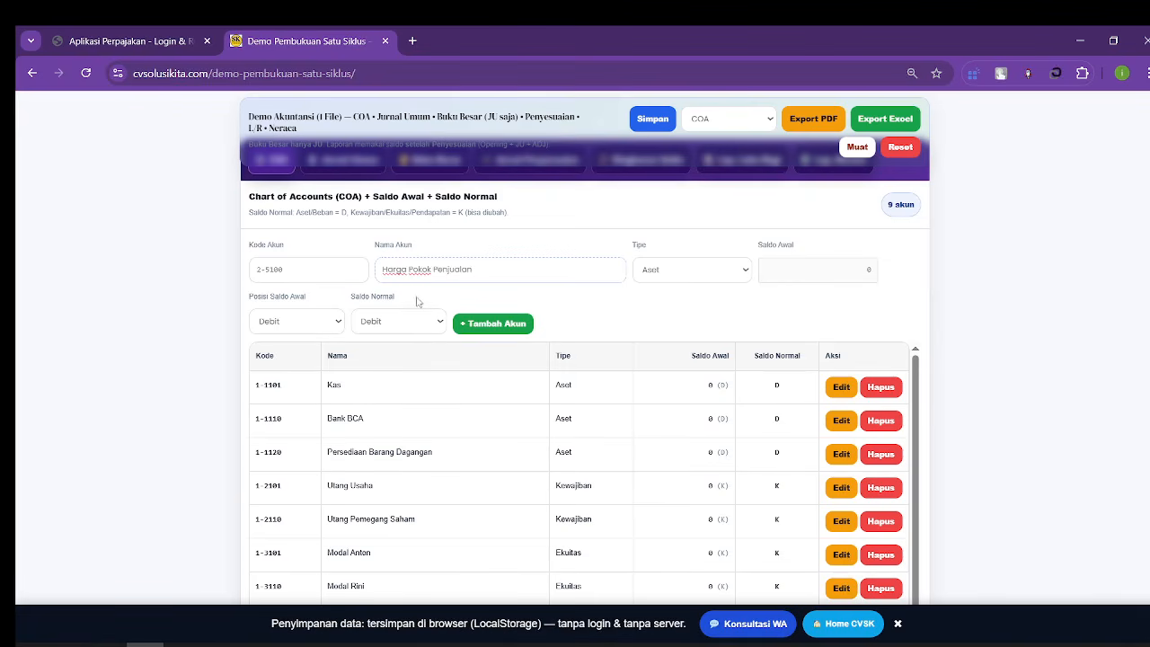
{"action": "left_click", "coordinate": [733, 274]}
{"action": "left_click", "coordinate": [687, 360]}
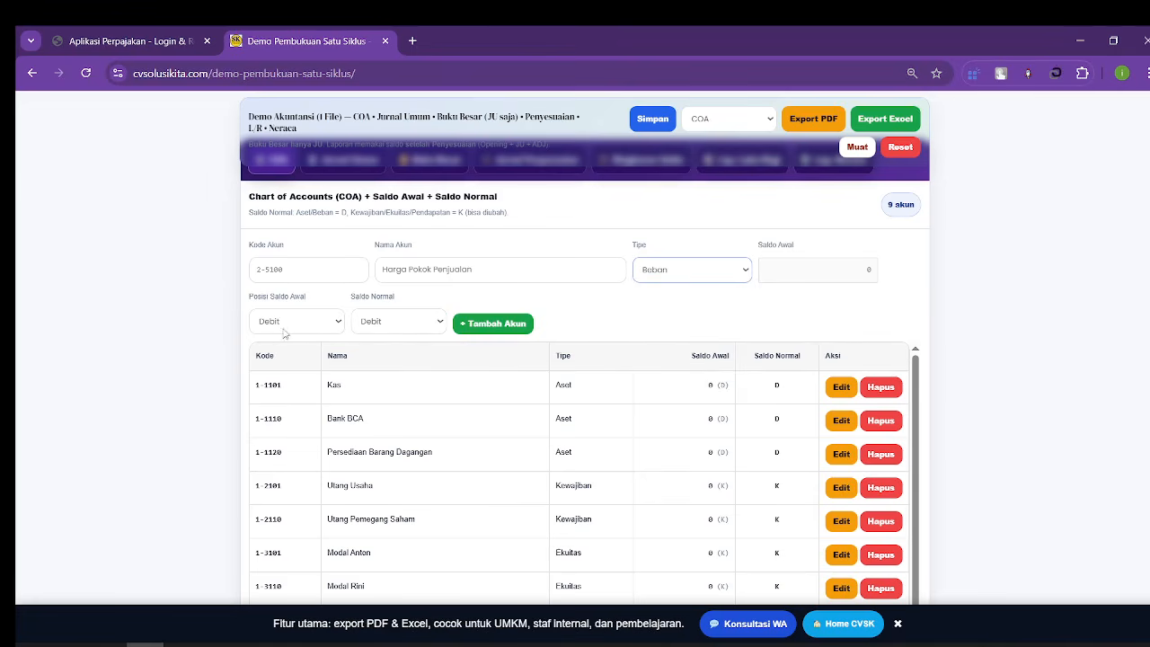
{"action": "left_click", "coordinate": [493, 325]}
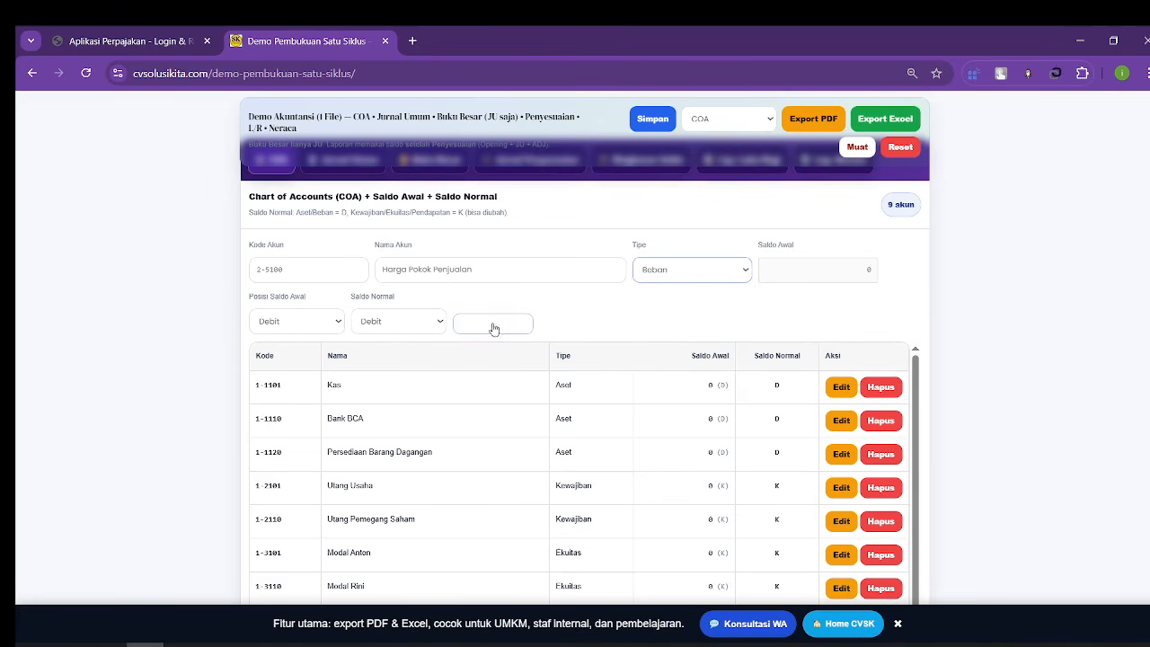
{"action": "scroll", "coordinate": [477, 356], "scroll_direction": "down", "scroll_amount": 5}
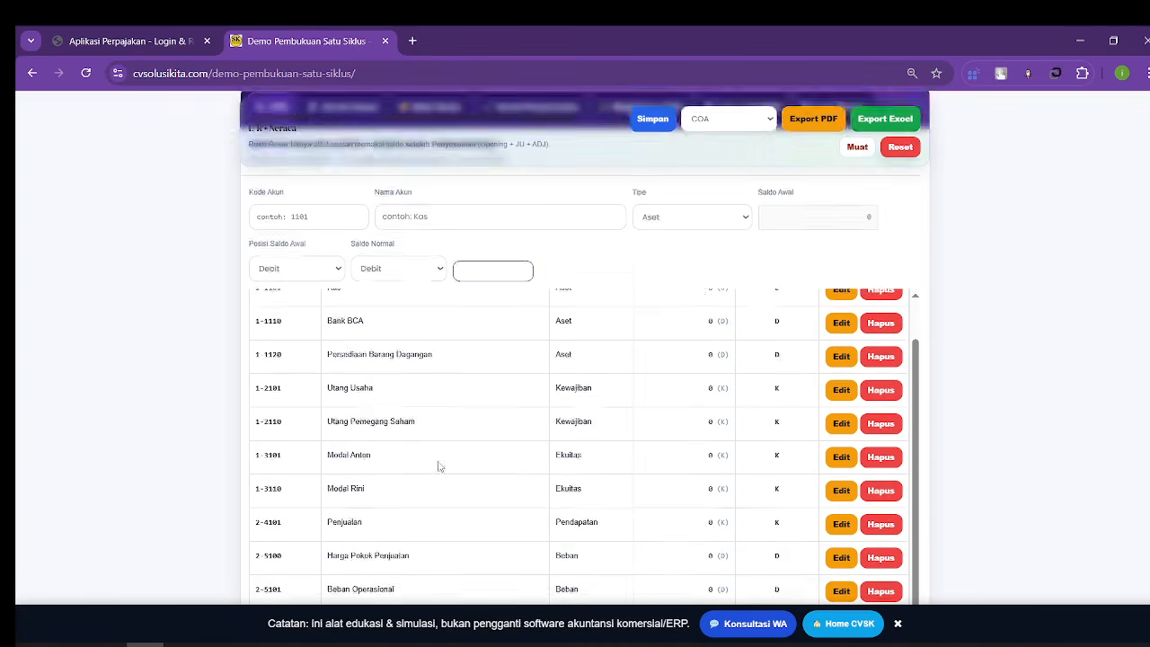
{"action": "scroll", "coordinate": [365, 459], "scroll_direction": "up", "scroll_amount": 1}
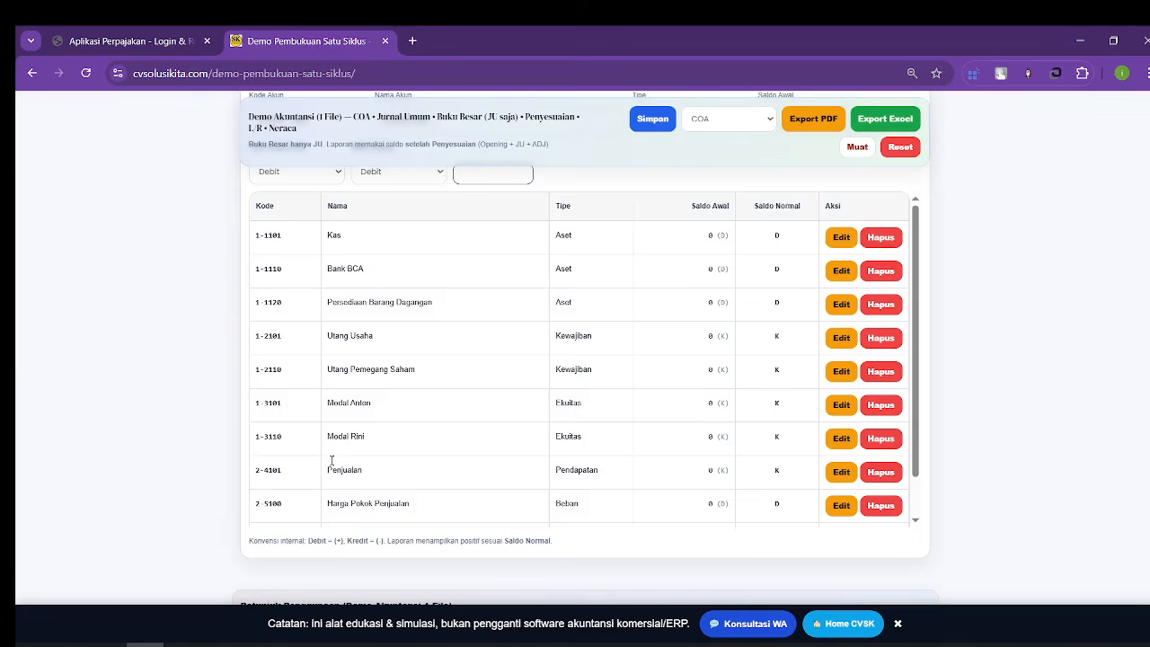
Step: Return to the HPP voucher in Jurnal Umum and debit 2-5100 Harga Pokok Penjualan with 80000000
{"action": "scroll", "coordinate": [459, 420], "scroll_direction": "up", "scroll_amount": 2}
{"action": "scroll", "coordinate": [459, 419], "scroll_direction": "up", "scroll_amount": 2}
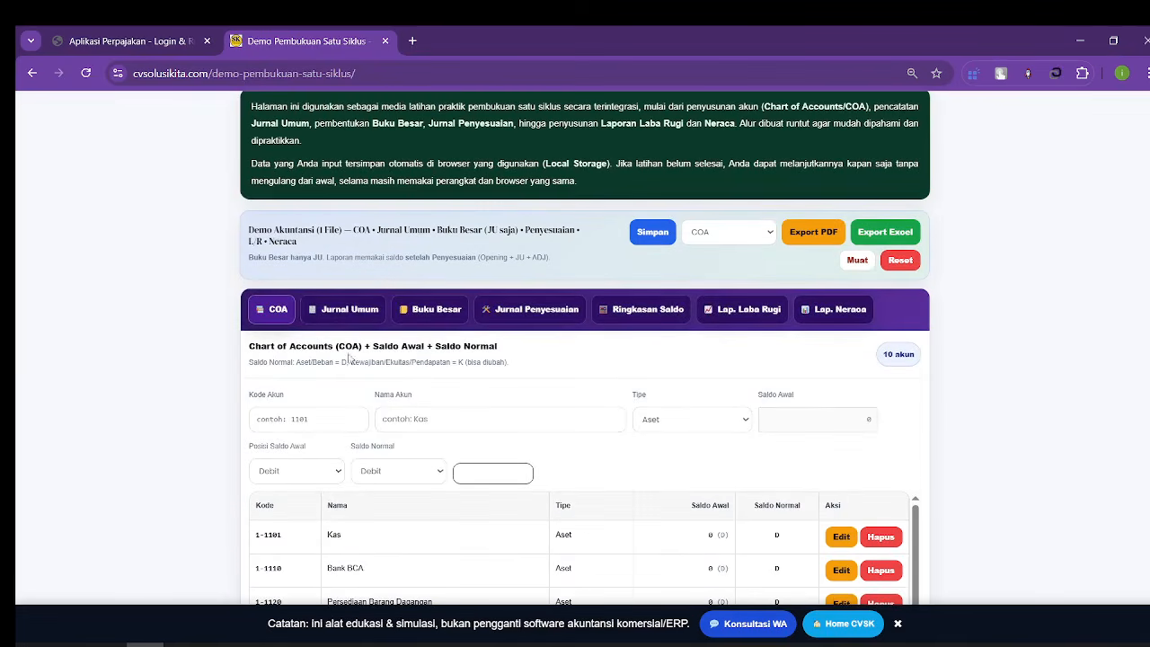
{"action": "left_click", "coordinate": [346, 309]}
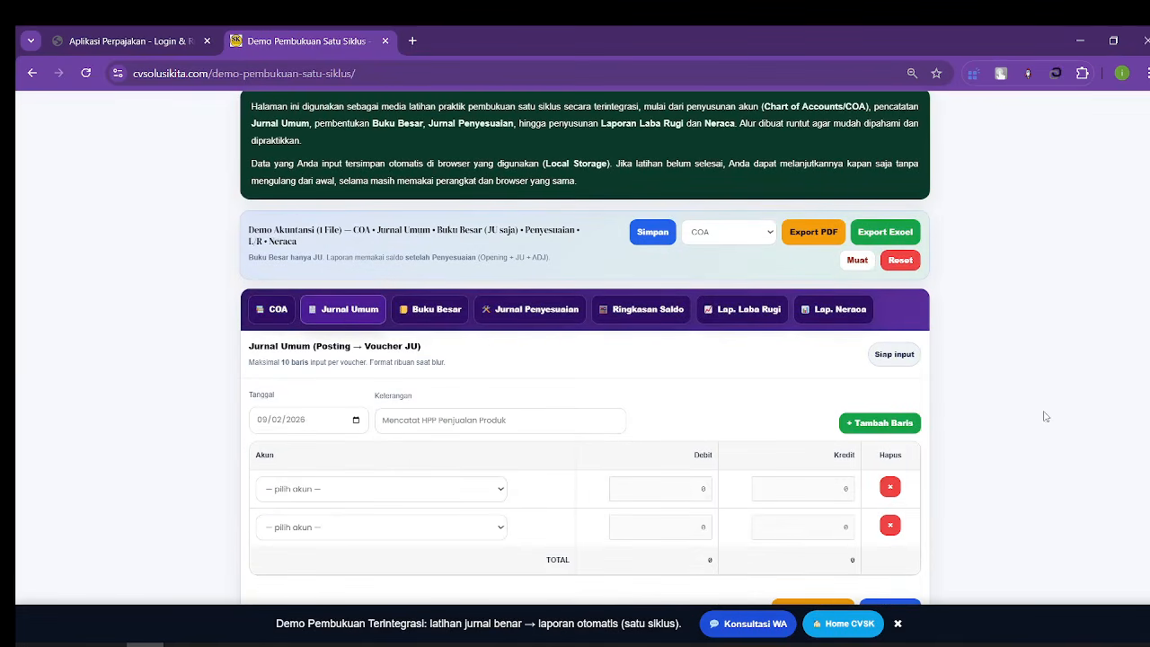
{"action": "scroll", "coordinate": [412, 442], "scroll_direction": "down", "scroll_amount": 3}
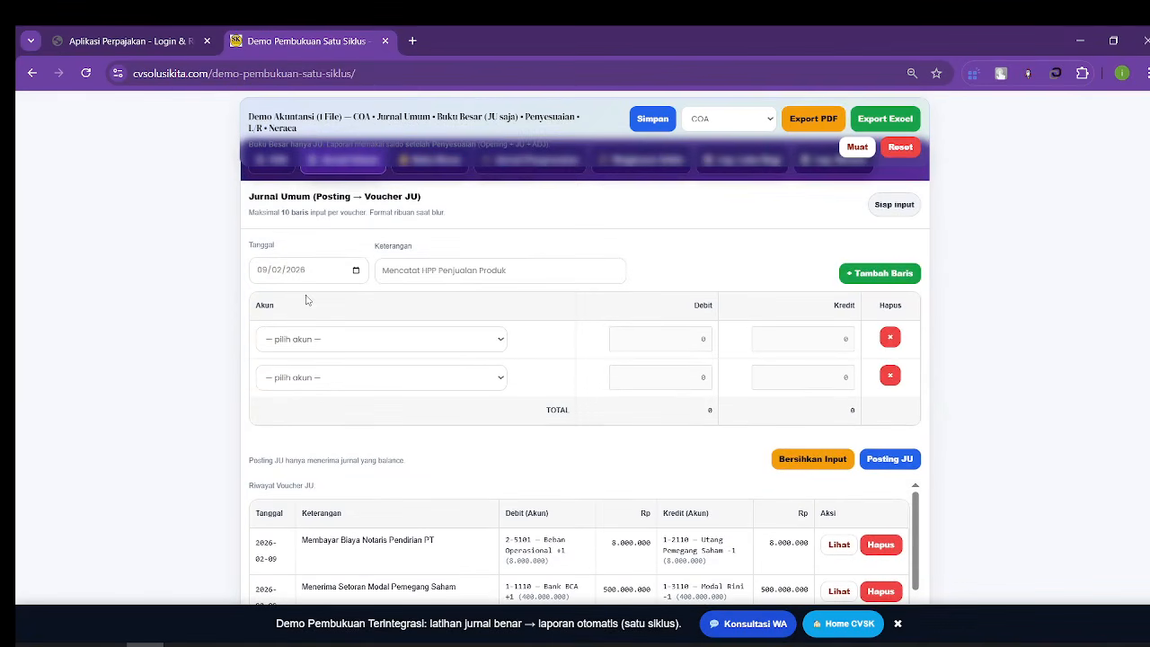
{"action": "left_click", "coordinate": [415, 338]}
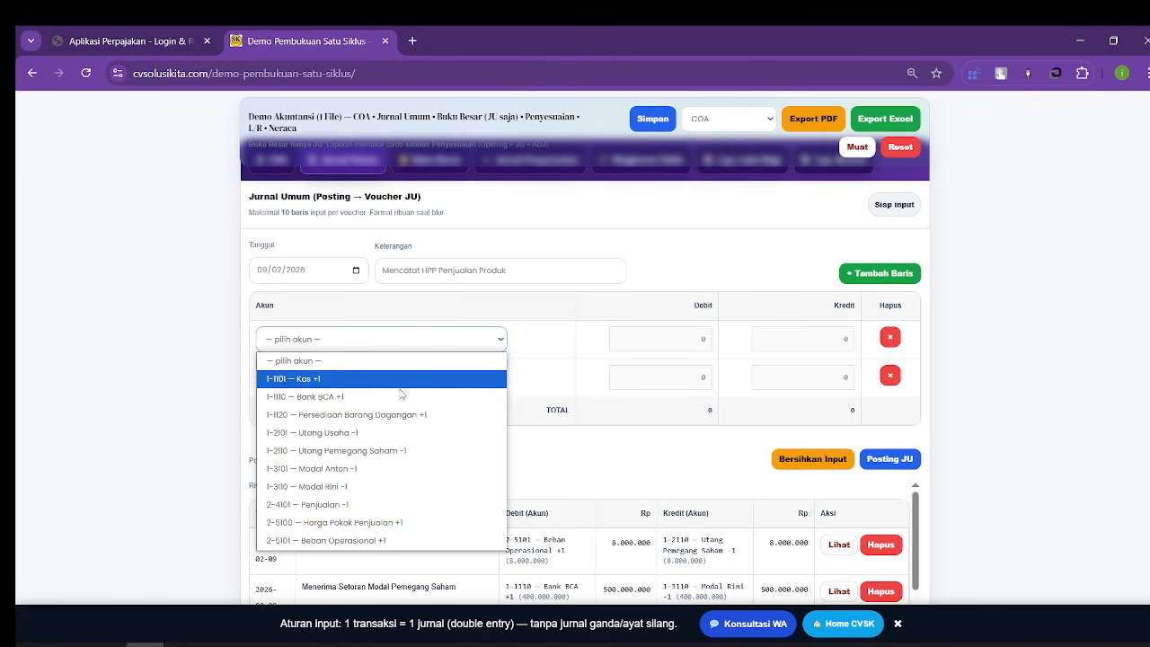
{"action": "left_click", "coordinate": [382, 523]}
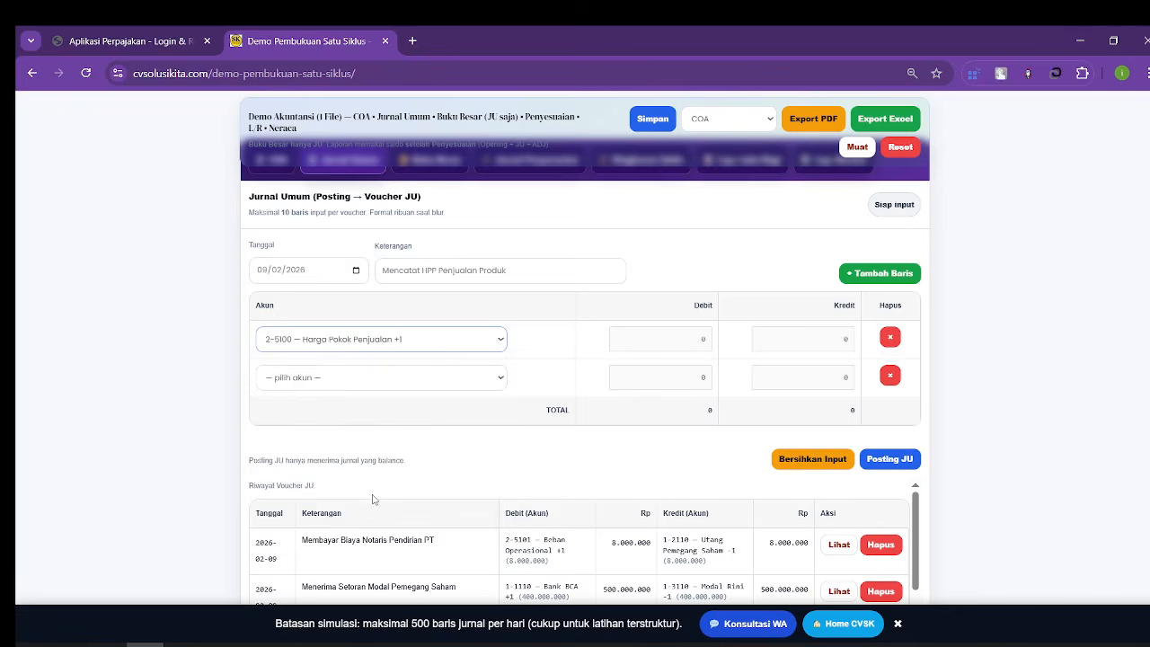
{"action": "left_click", "coordinate": [653, 338]}
{"action": "scroll", "coordinate": [1091, 410], "scroll_direction": "down", "scroll_amount": 4}
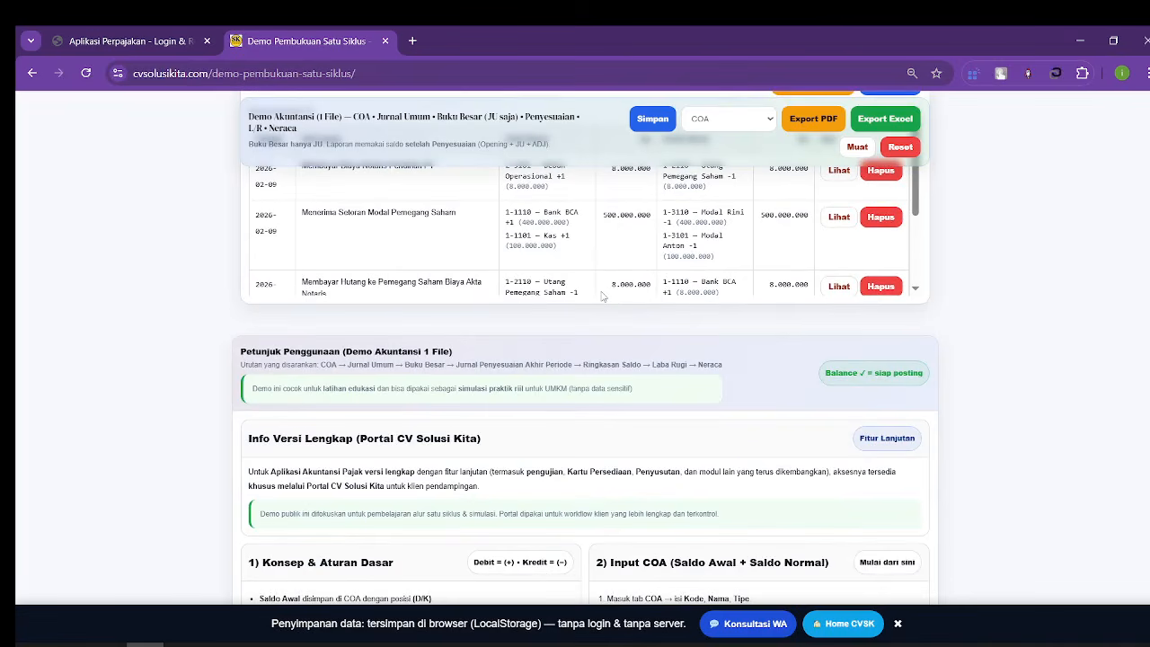
{"action": "scroll", "coordinate": [602, 297], "scroll_direction": "up", "scroll_amount": 5}
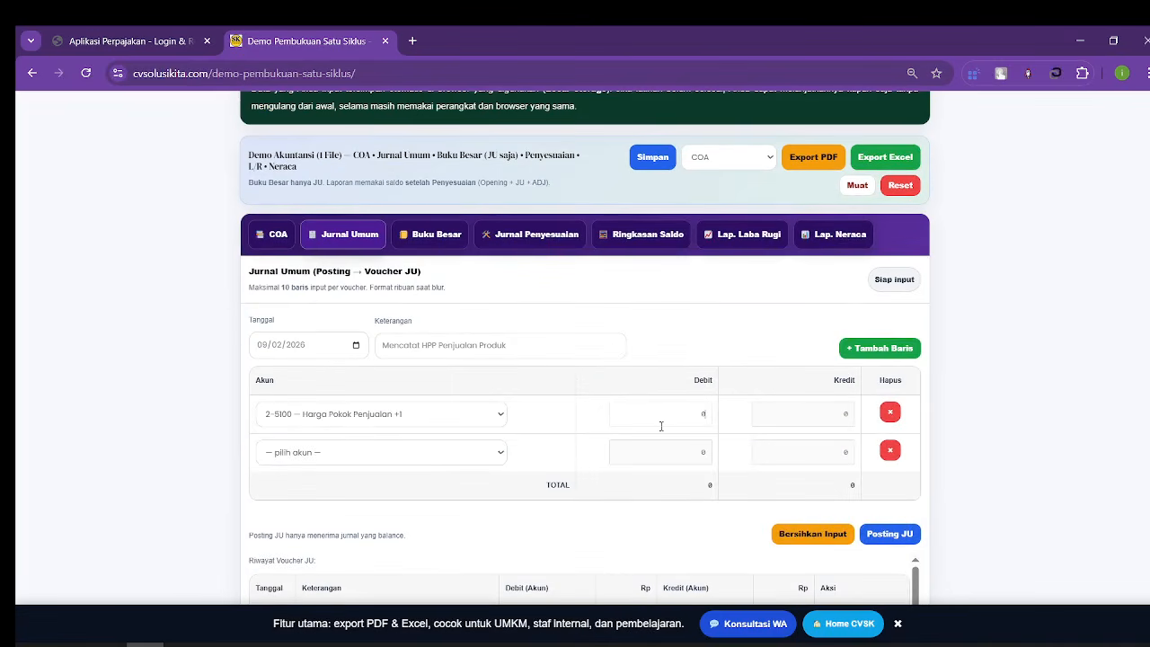
{"action": "type", "text": "8000"}
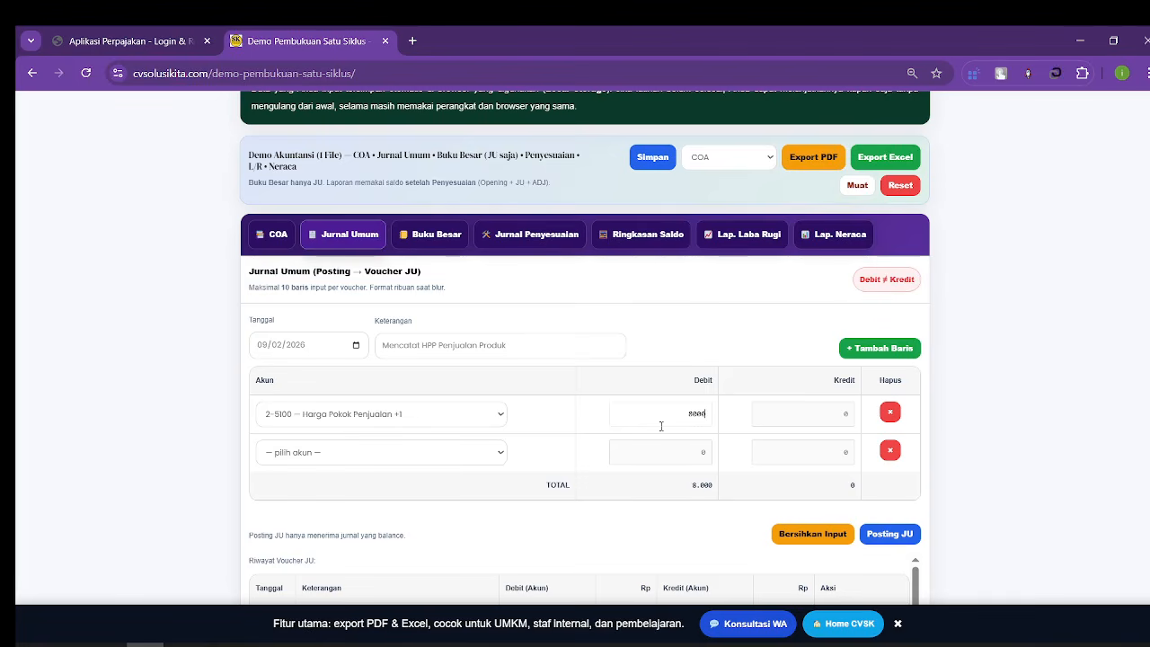
{"action": "type", "text": "0000"}
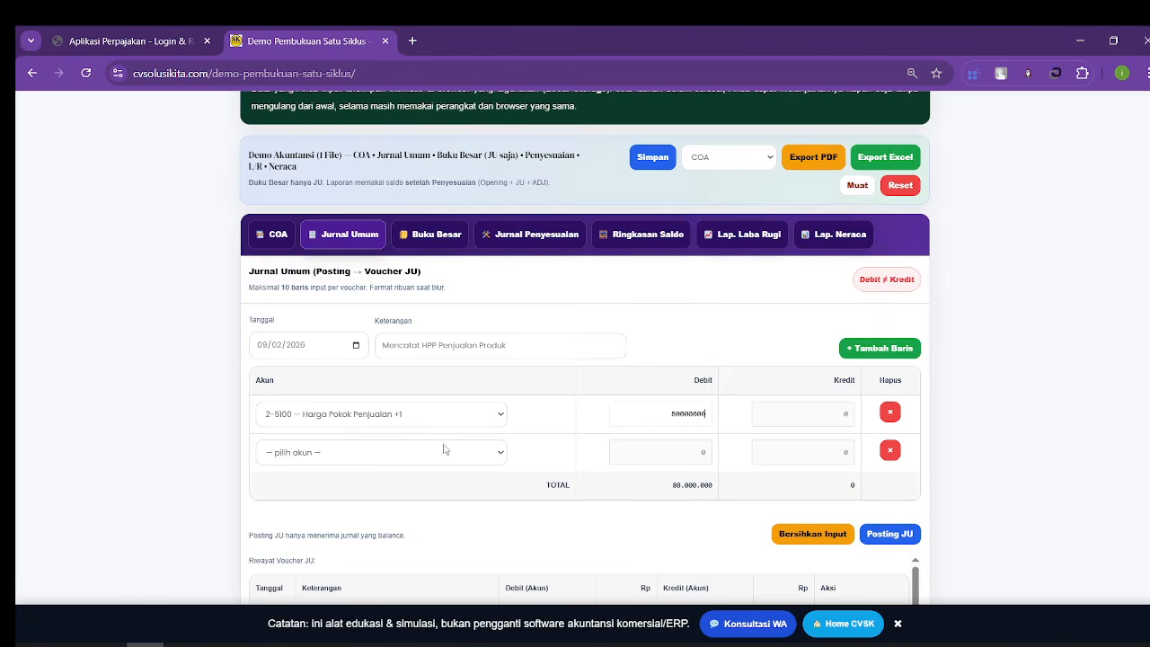
Step: Credit 1-1120 Persediaan Barang Dagangan with 80000000 in the second row of the HPP voucher
{"action": "left_click", "coordinate": [444, 450]}
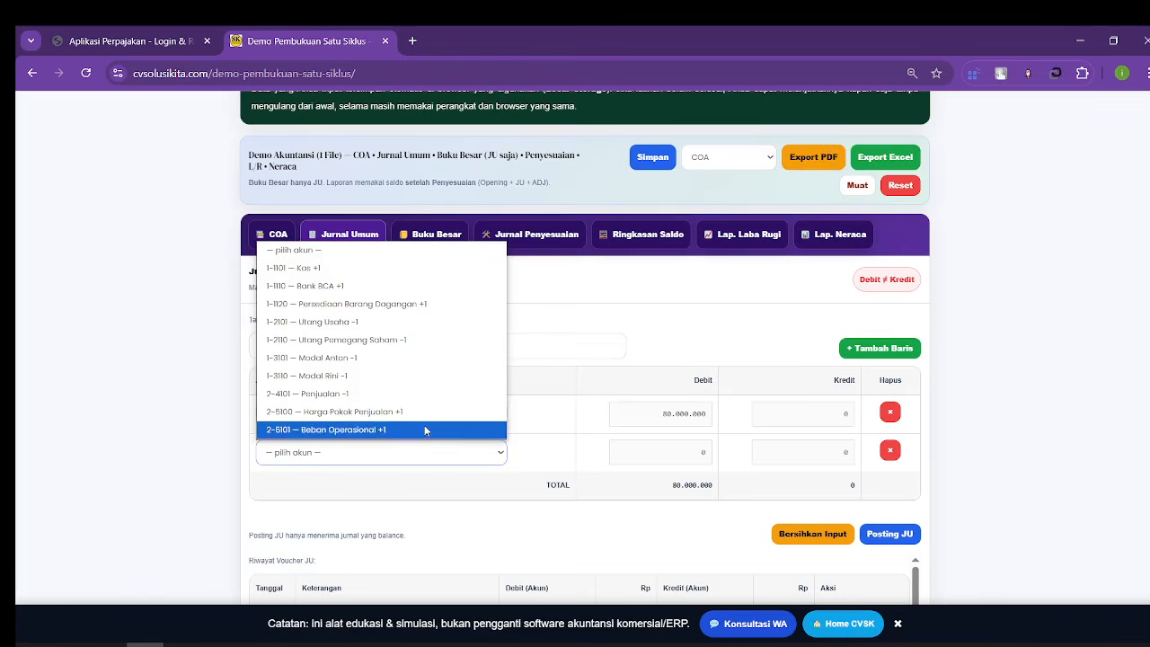
{"action": "left_click", "coordinate": [418, 310]}
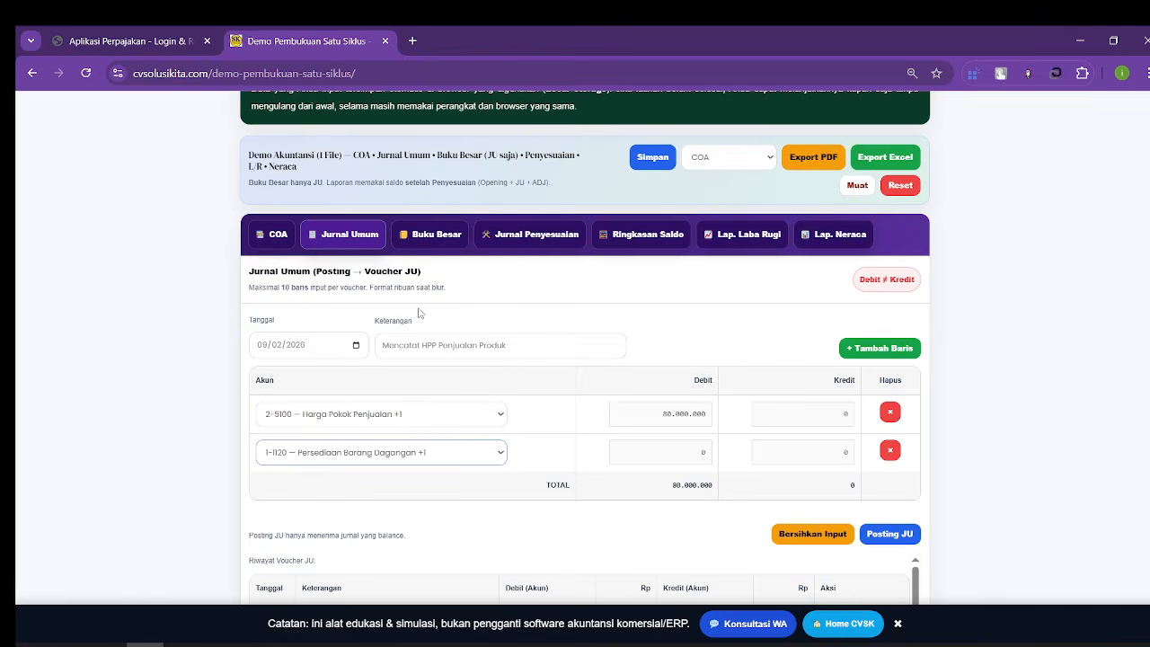
{"action": "left_click", "coordinate": [814, 456]}
{"action": "type", "text": "8"}
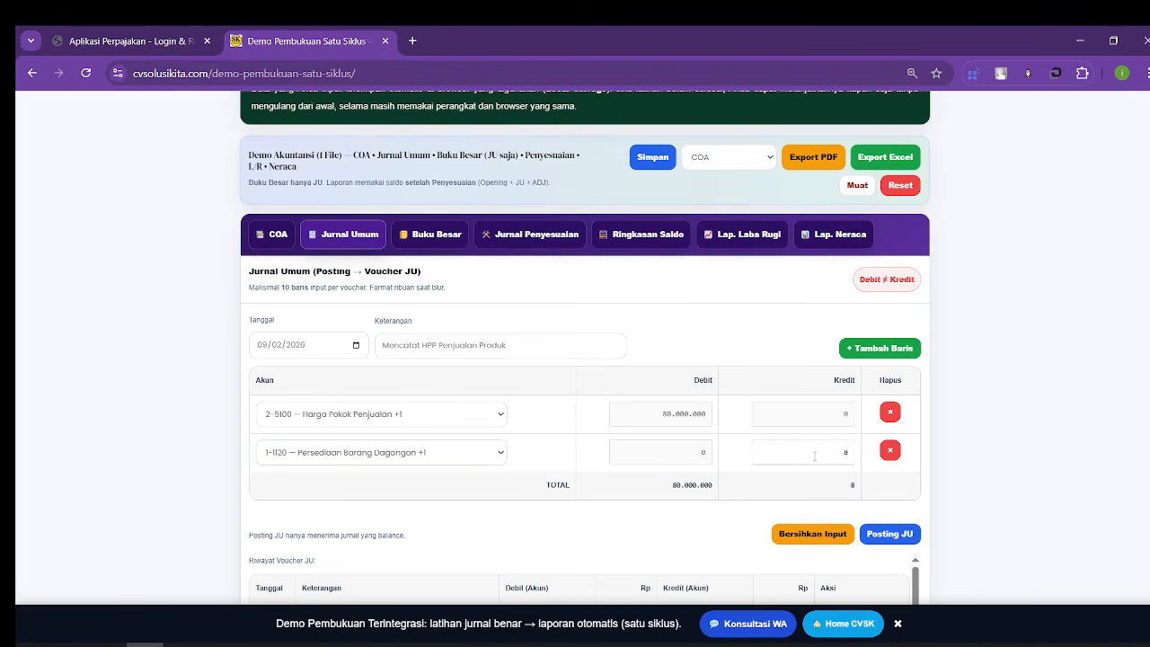
{"action": "type", "text": "0000000"}
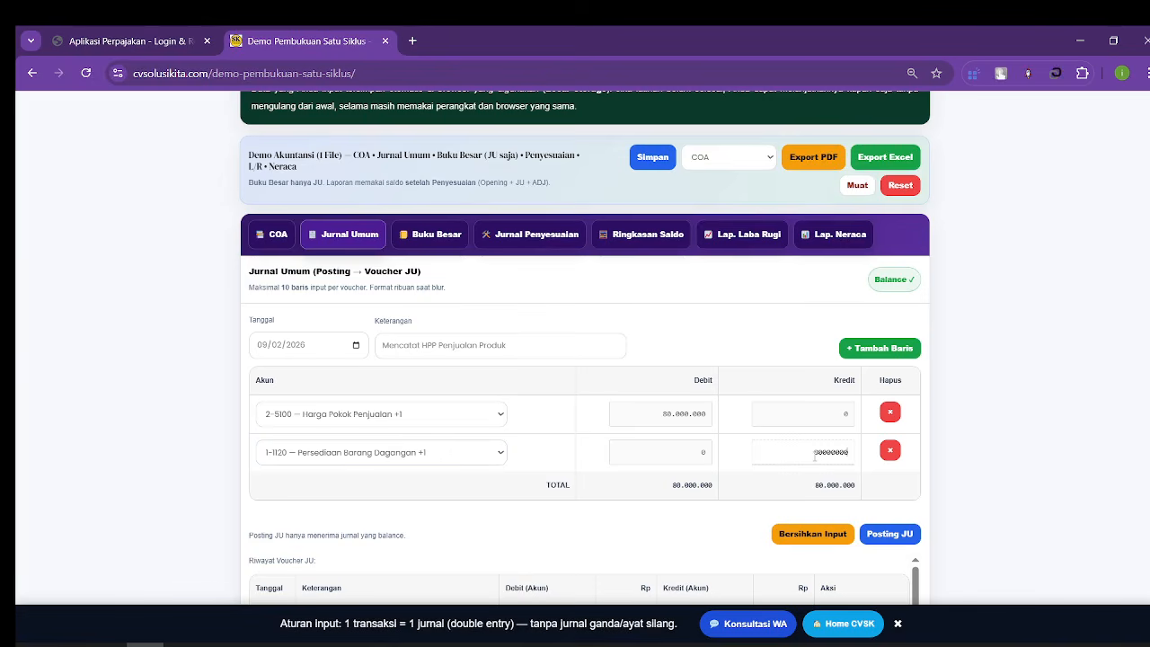
Step: Post the HPP voucher to Jurnal Umum and review the entries in the voucher history
{"action": "scroll", "coordinate": [898, 467], "scroll_direction": "down", "scroll_amount": 2}
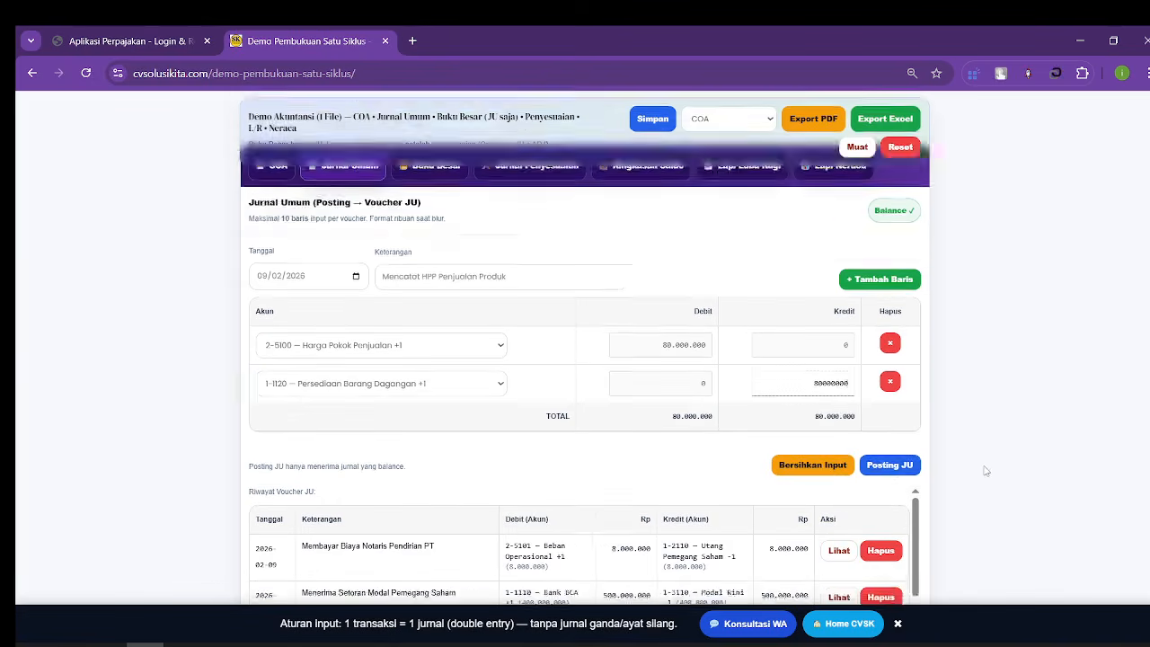
{"action": "left_click", "coordinate": [890, 385]}
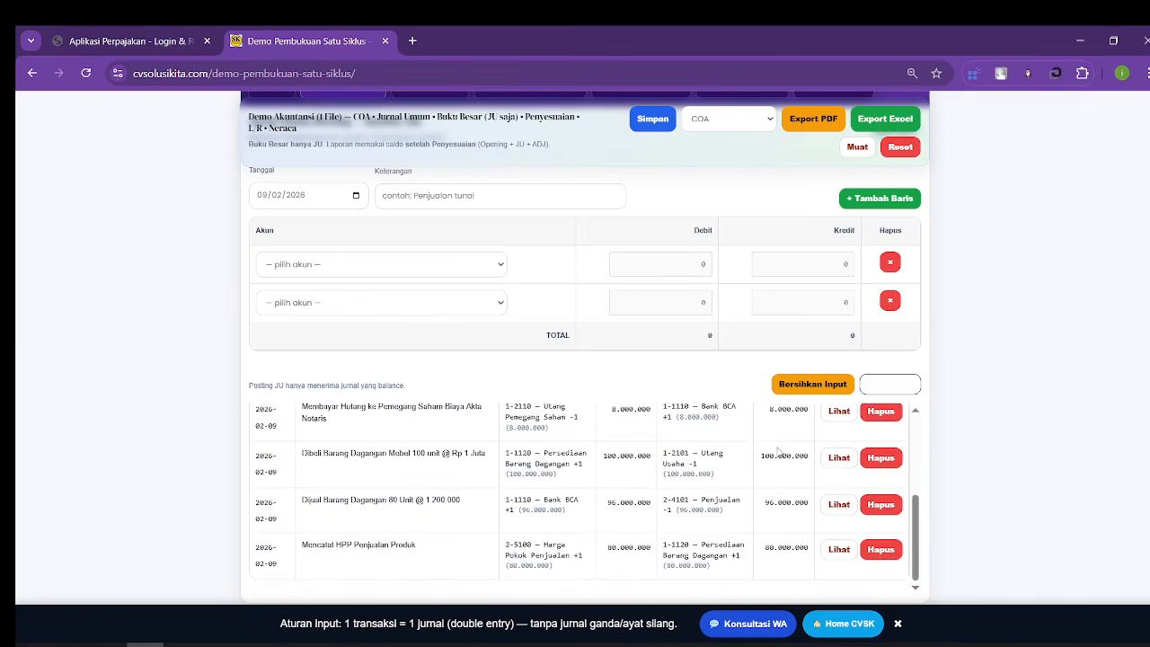
{"action": "scroll", "coordinate": [1013, 509], "scroll_direction": "down", "scroll_amount": 3}
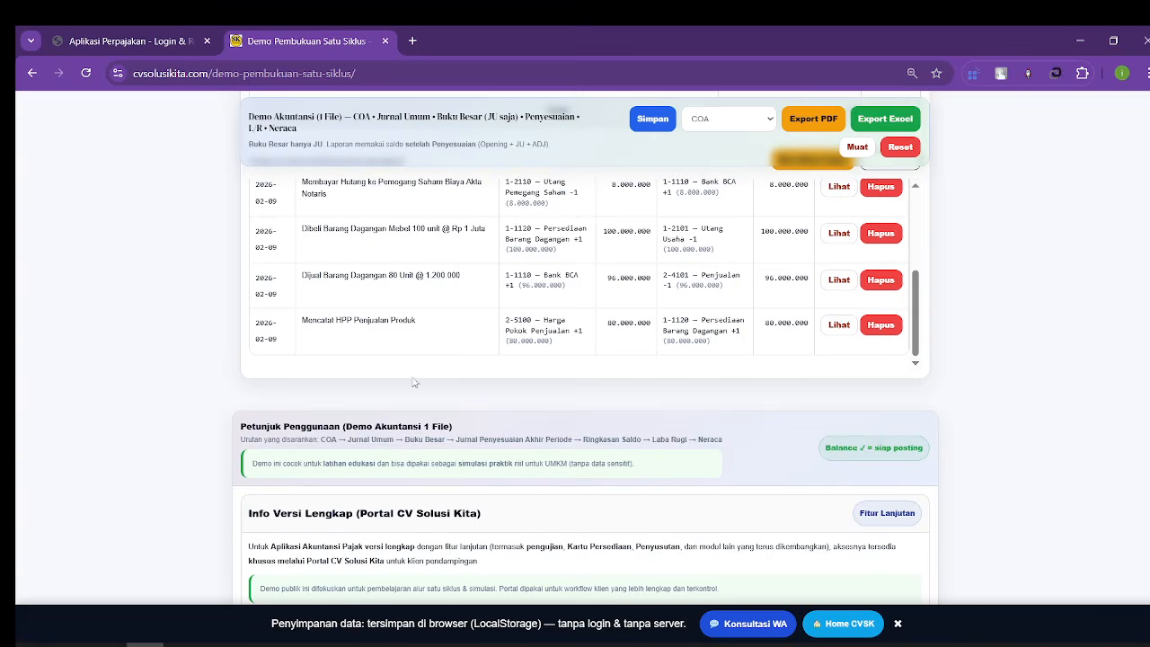
{"action": "scroll", "coordinate": [414, 377], "scroll_direction": "up", "scroll_amount": 2}
{"action": "scroll", "coordinate": [445, 421], "scroll_direction": "up", "scroll_amount": 3}
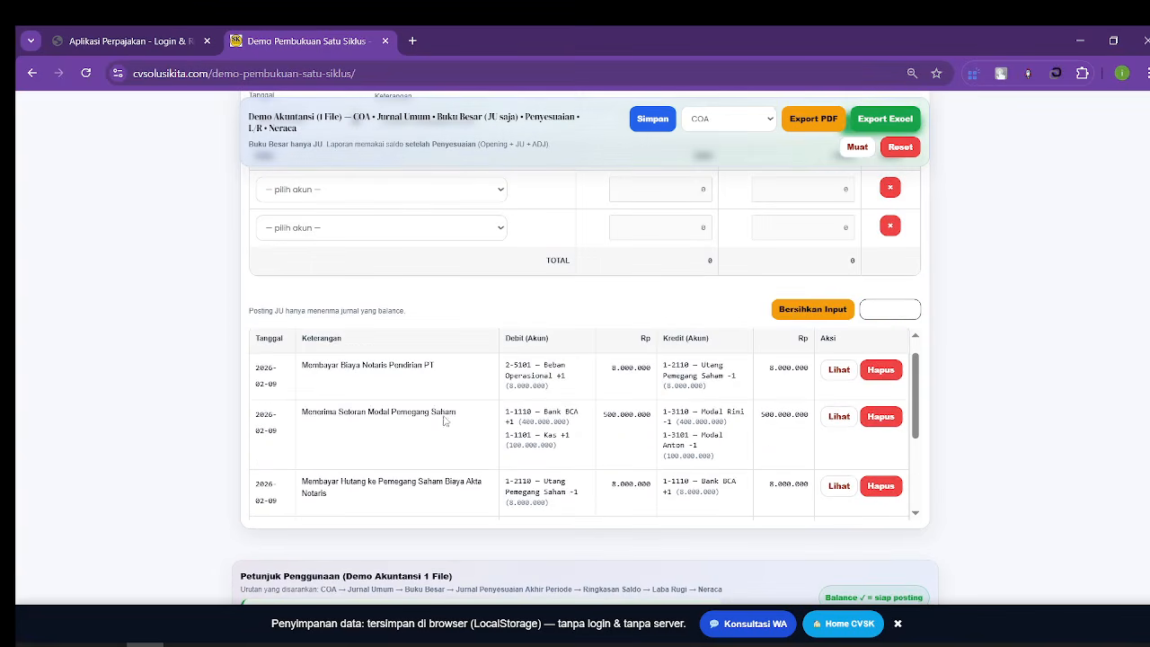
{"action": "scroll", "coordinate": [454, 409], "scroll_direction": "up", "scroll_amount": 2}
{"action": "scroll", "coordinate": [454, 407], "scroll_direction": "up", "scroll_amount": 2}
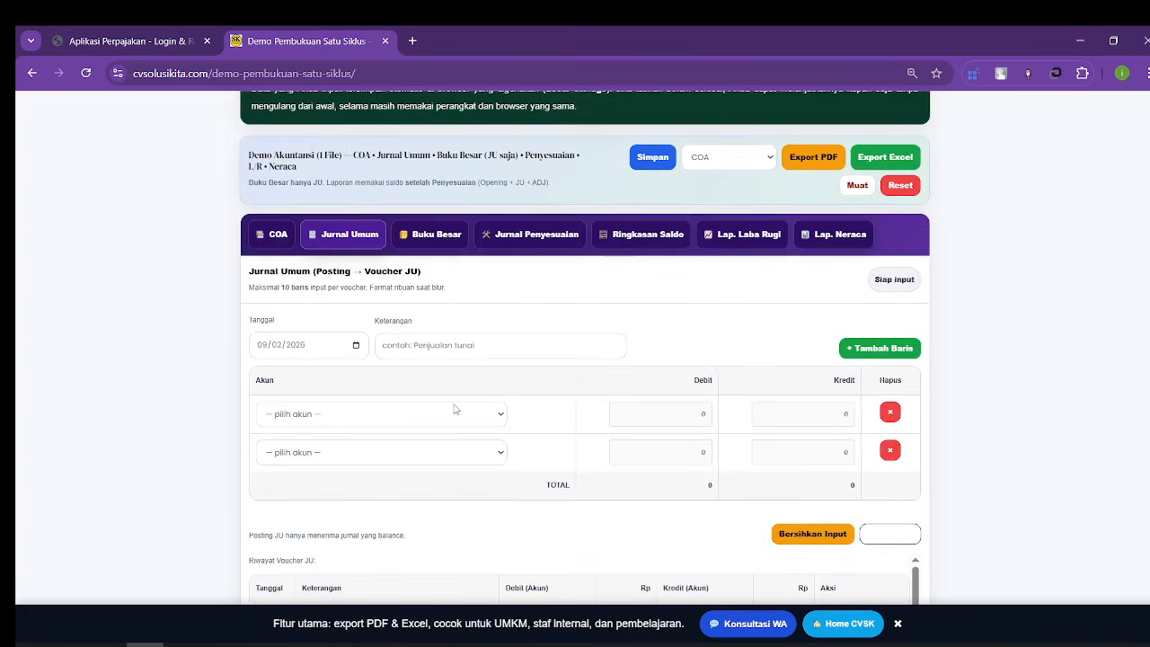
{"action": "scroll", "coordinate": [450, 399], "scroll_direction": "down", "scroll_amount": 6}
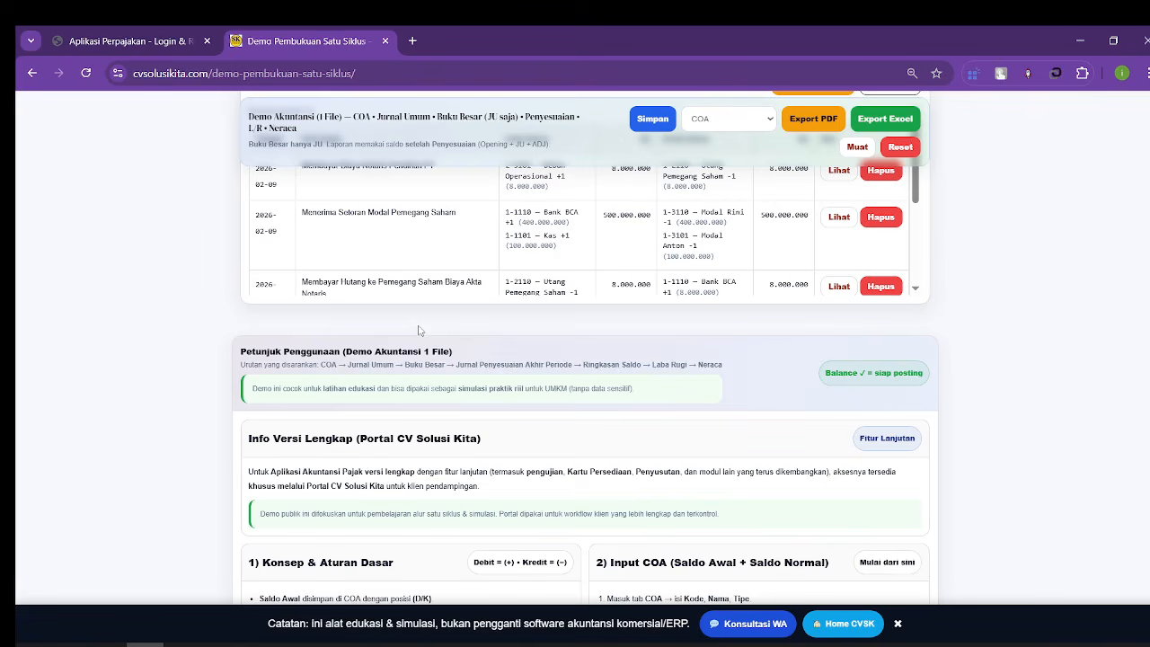
{"action": "scroll", "coordinate": [418, 330], "scroll_direction": "up", "scroll_amount": 3}
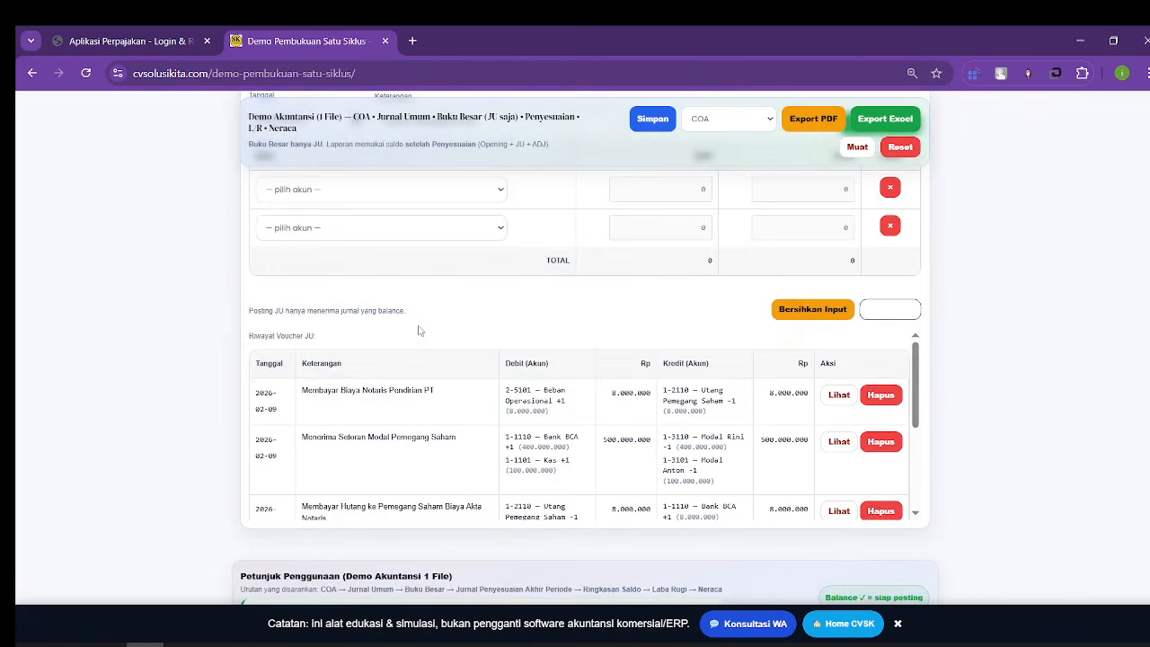
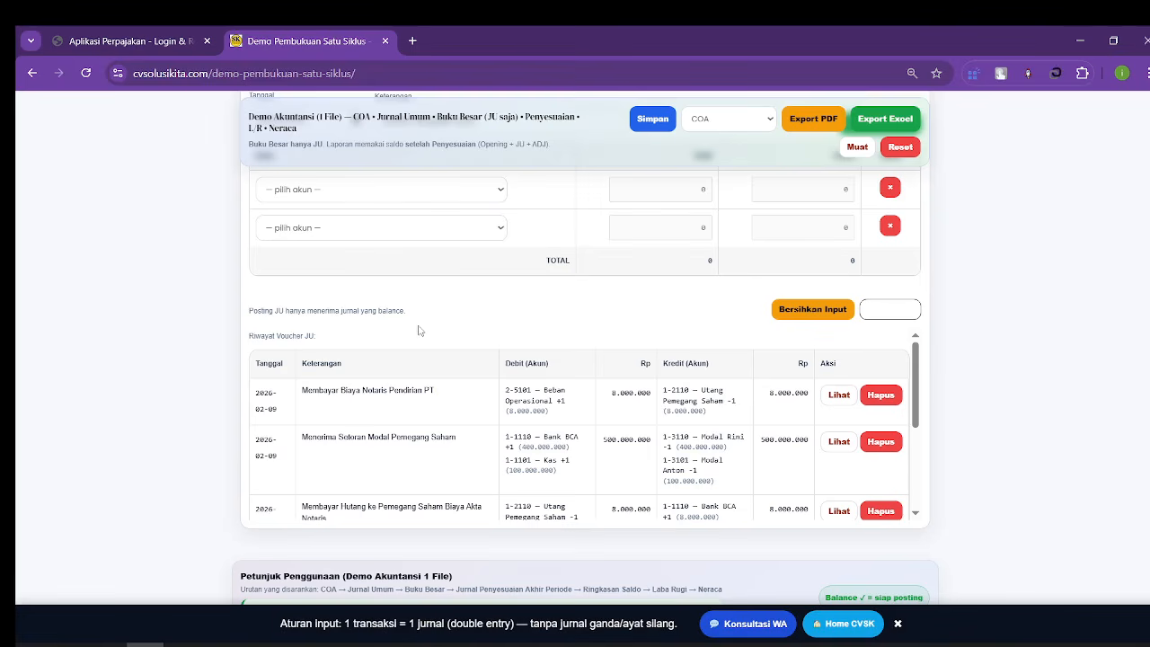
Step: Open Buku Besar and filter the ledger to account 1-1101 Kas
{"action": "scroll", "coordinate": [418, 330], "scroll_direction": "up", "scroll_amount": 3}
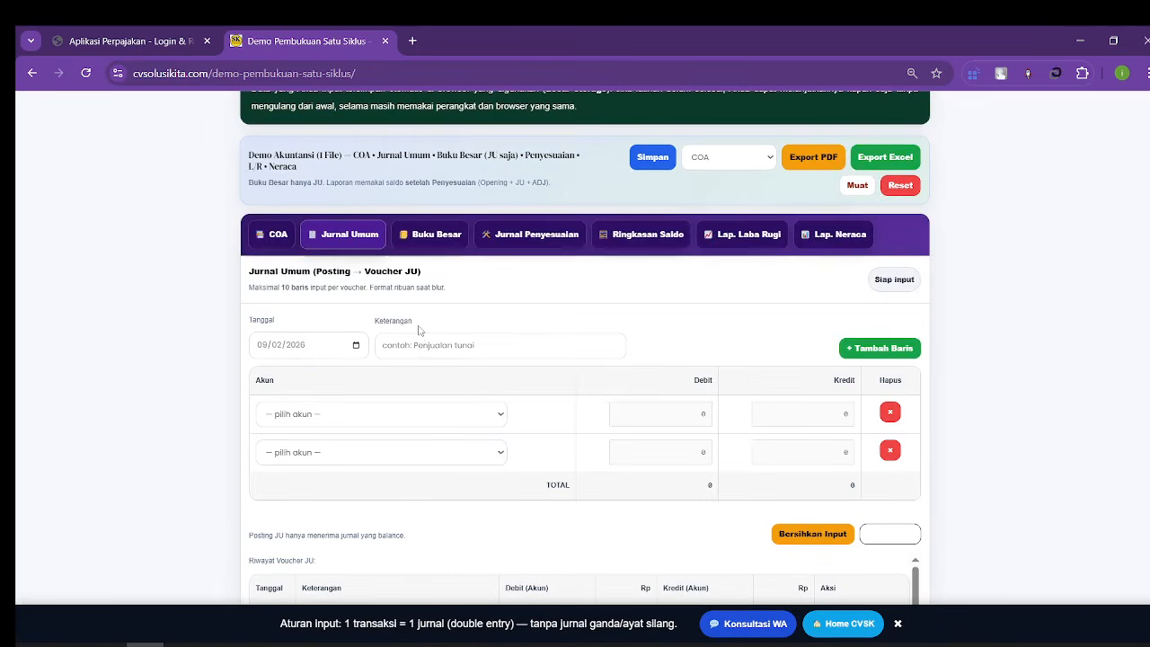
{"action": "left_click", "coordinate": [429, 241]}
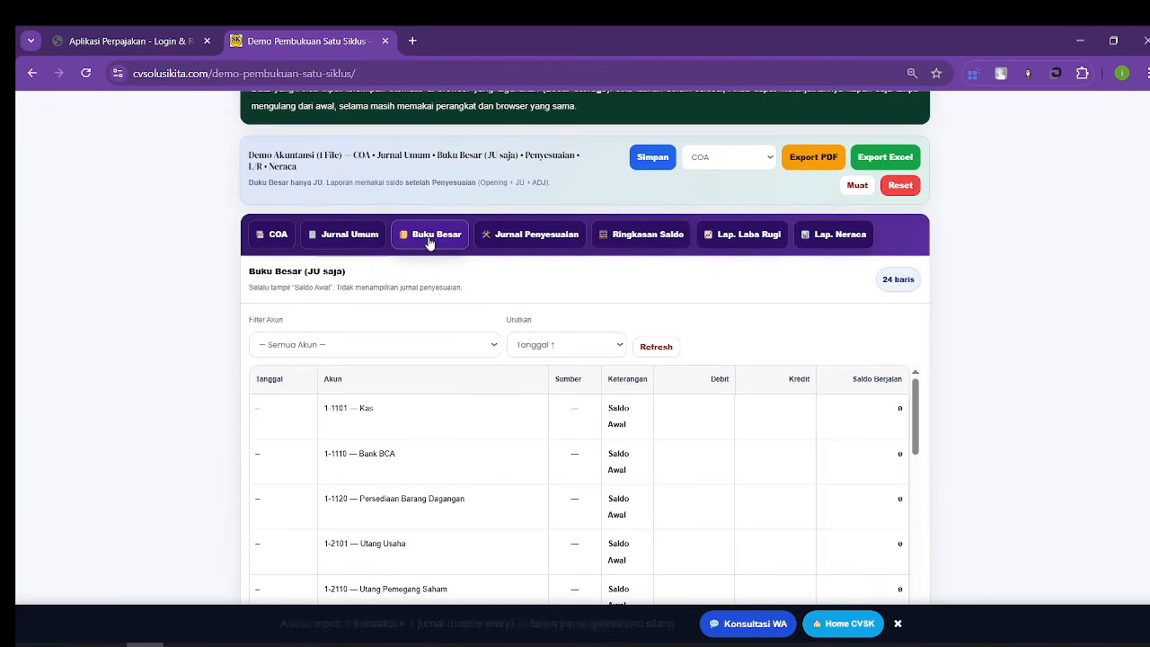
{"action": "left_click", "coordinate": [367, 345]}
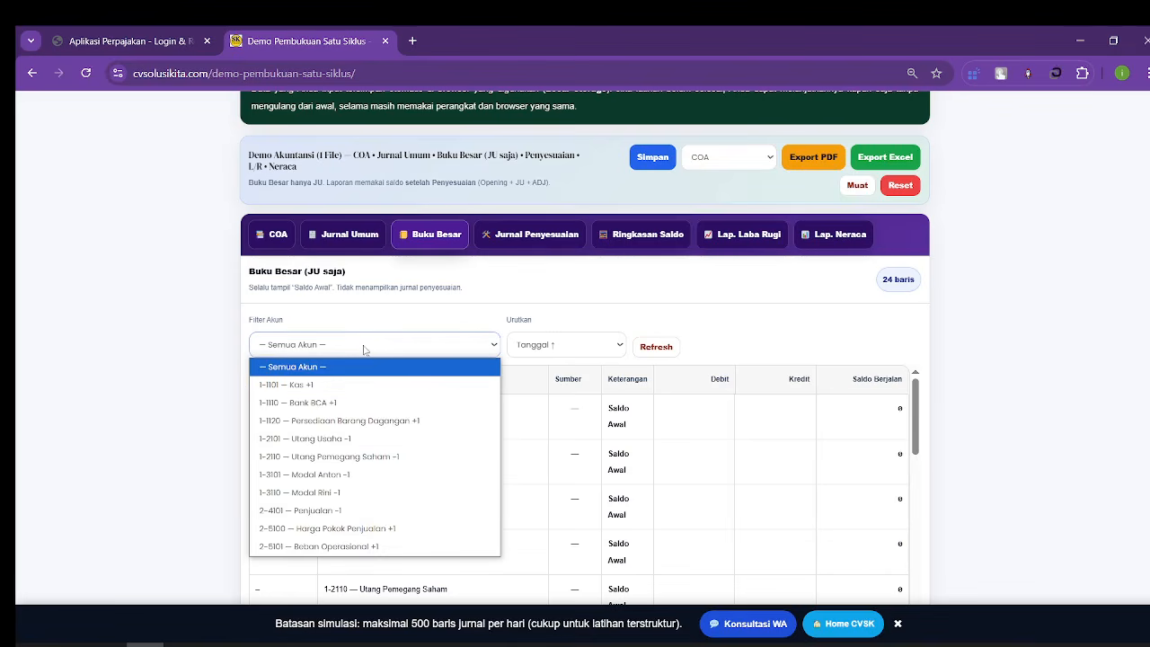
{"action": "left_click", "coordinate": [359, 386]}
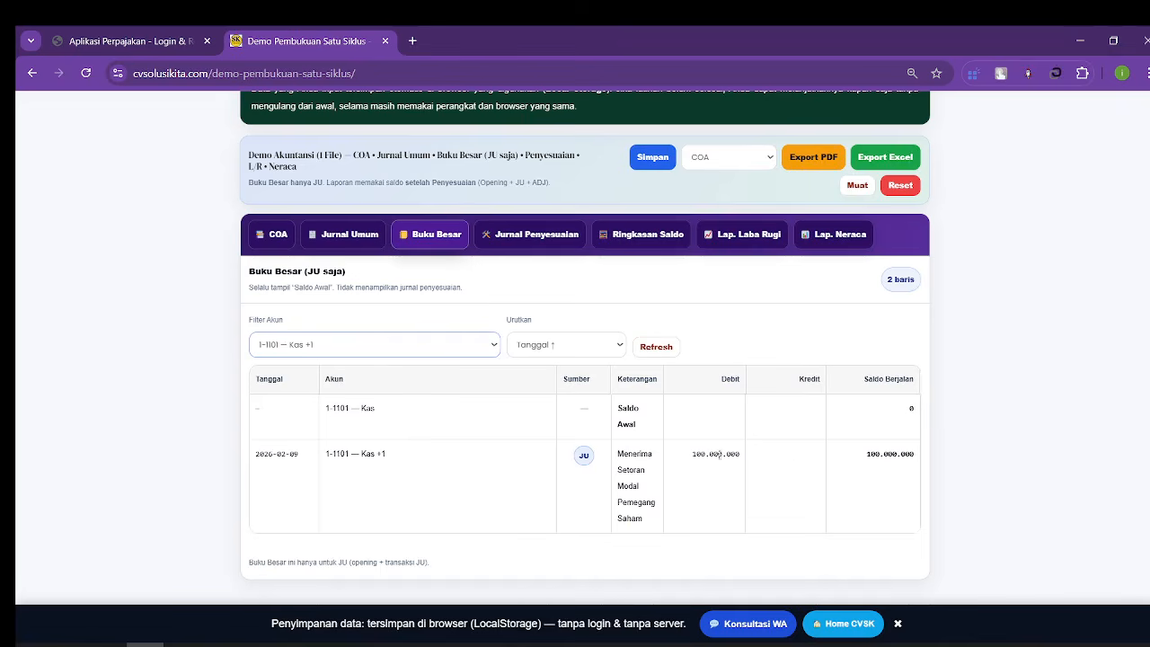
Step: Filter the ledger to account 1-1110 Bank BCA and examine its debit, credit and running balance entries
{"action": "left_click", "coordinate": [491, 346]}
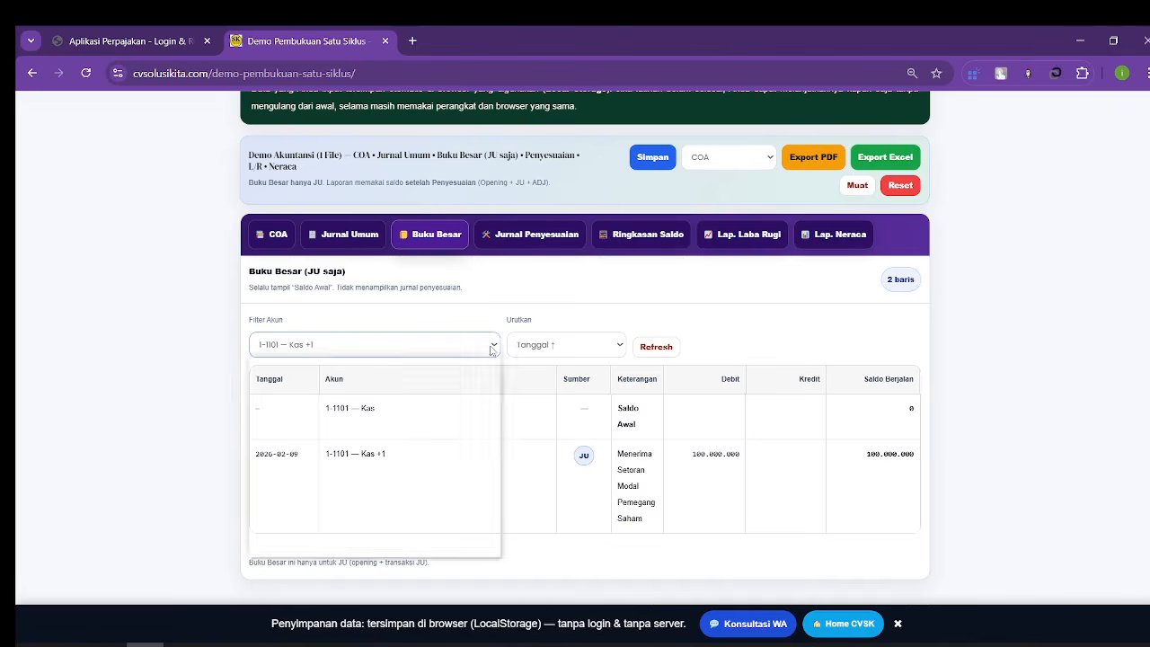
{"action": "left_click", "coordinate": [461, 397]}
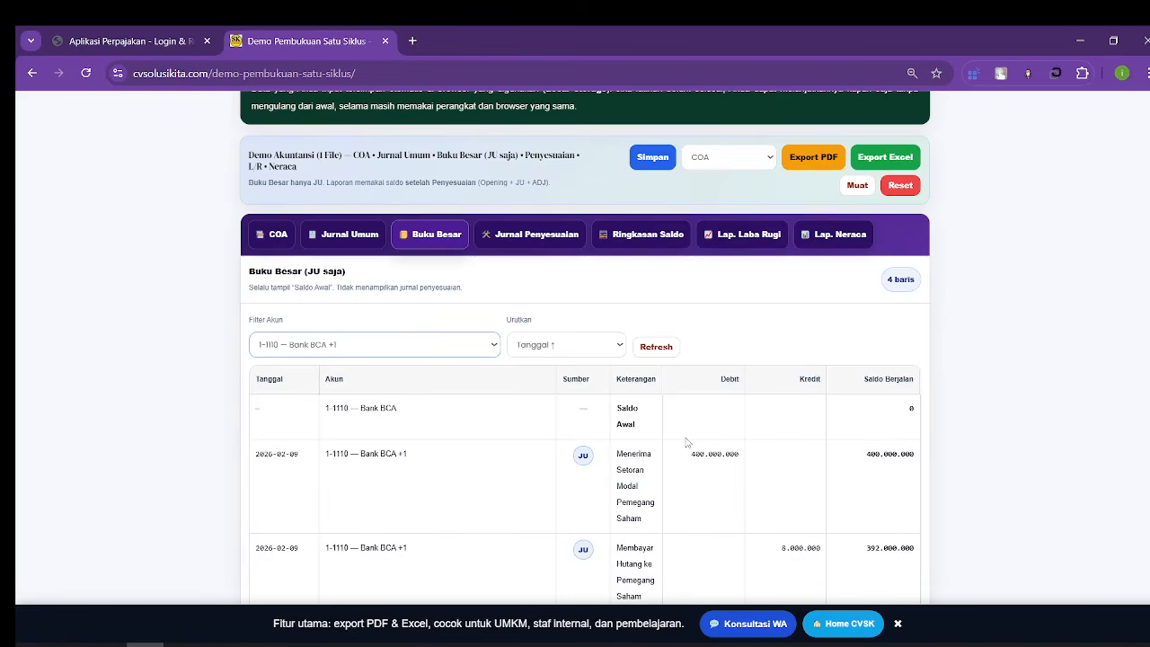
{"action": "scroll", "coordinate": [686, 442], "scroll_direction": "down", "scroll_amount": 1}
{"action": "scroll", "coordinate": [701, 398], "scroll_direction": "down", "scroll_amount": 1}
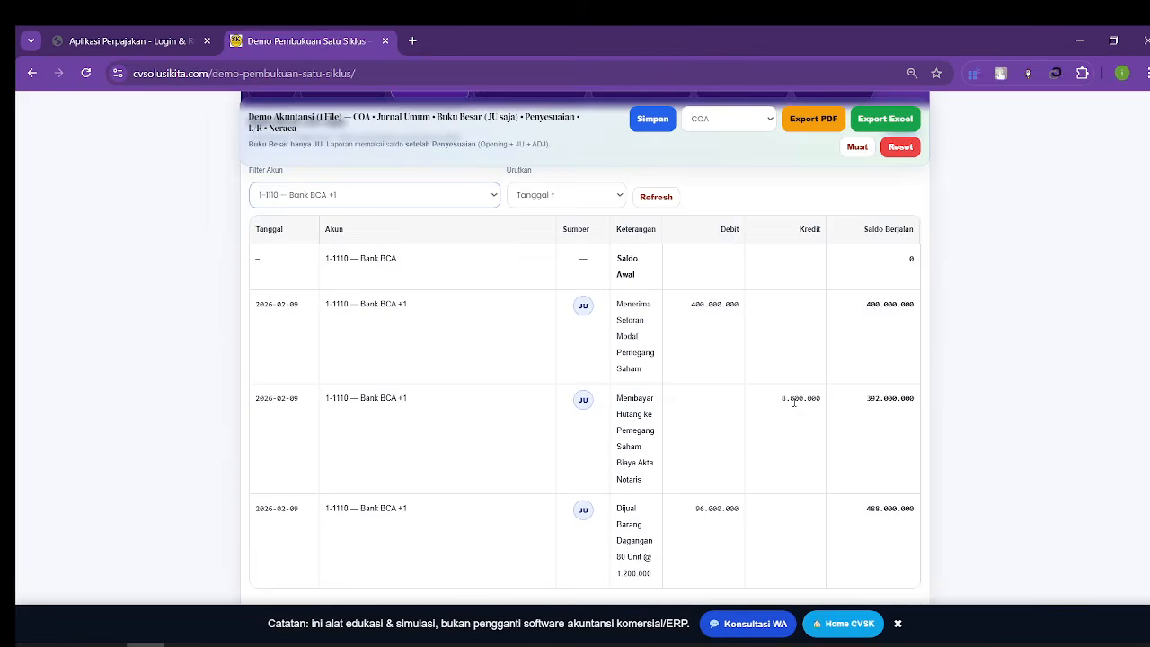
{"action": "scroll", "coordinate": [818, 377], "scroll_direction": "down", "scroll_amount": 2}
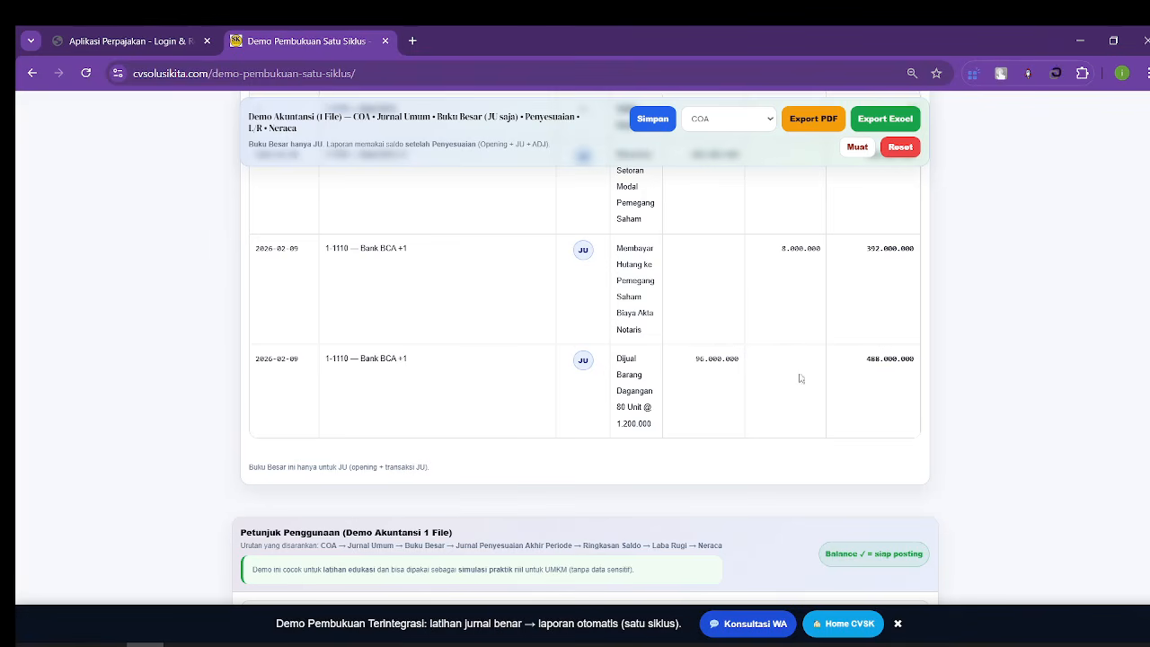
{"action": "scroll", "coordinate": [710, 380], "scroll_direction": "up", "scroll_amount": 2}
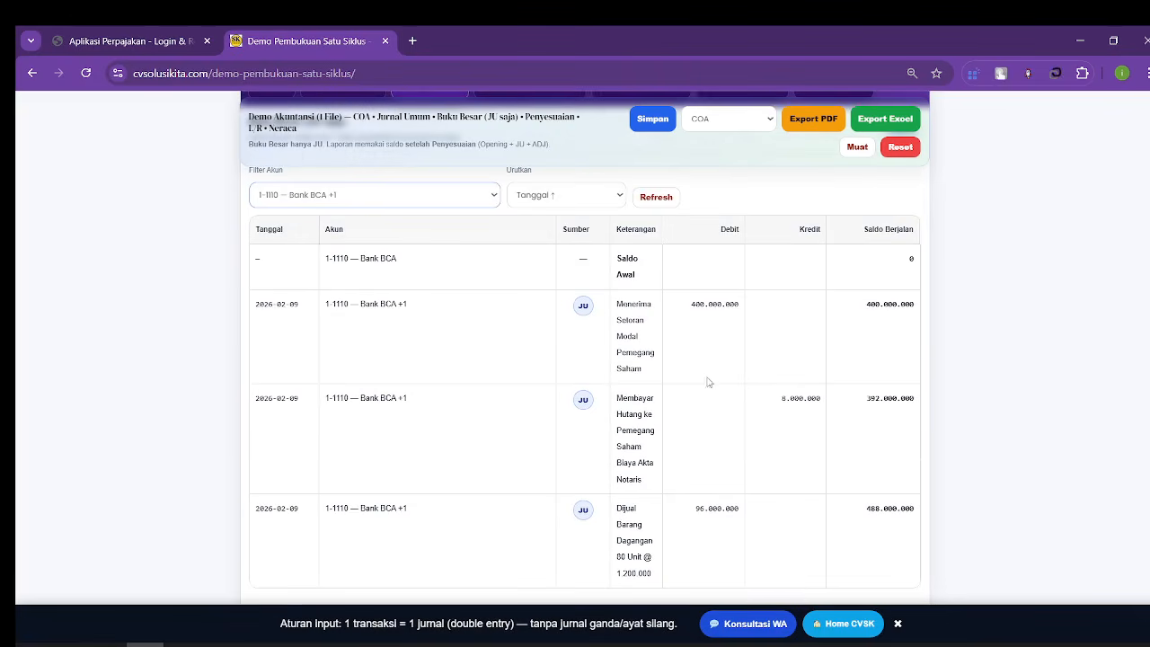
Step: Check the ledger entries of 1-1120 Persediaan Barang Dagangan and of 1-2101 Utang Usaha
{"action": "left_click", "coordinate": [476, 198]}
{"action": "left_click", "coordinate": [458, 270]}
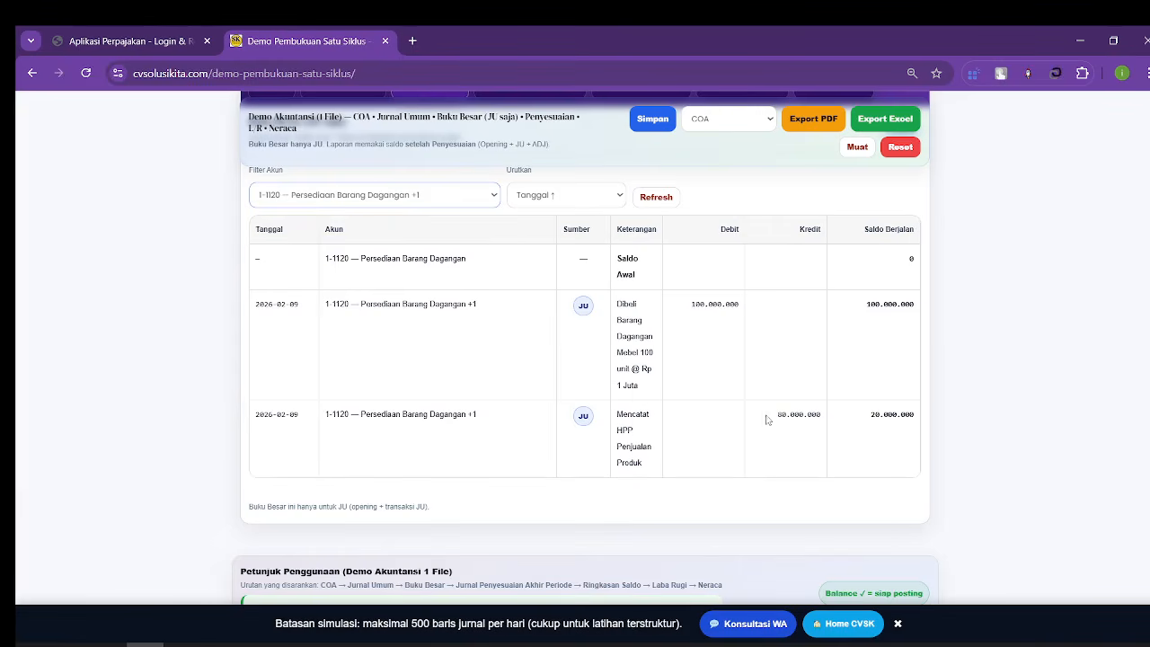
{"action": "left_click", "coordinate": [467, 198]}
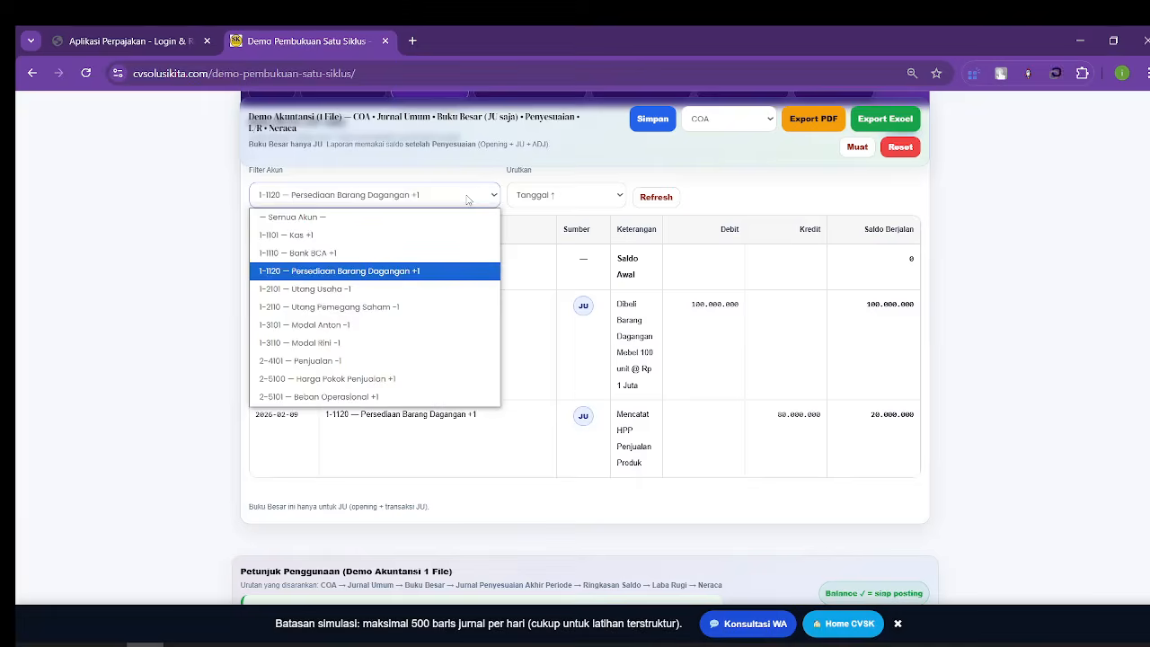
{"action": "left_click", "coordinate": [431, 288]}
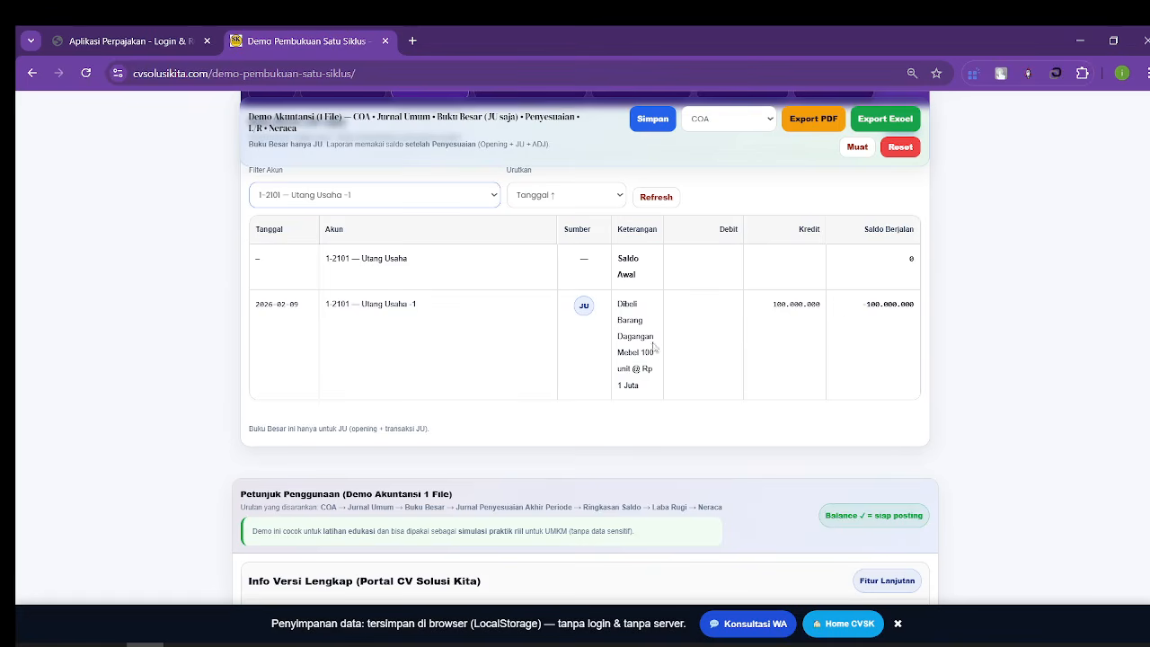
Step: Return to Jurnal Umum and give a new voucher the description "membayar utang usaha pembelian barang dagangan"
{"action": "scroll", "coordinate": [657, 352], "scroll_direction": "up", "scroll_amount": 3}
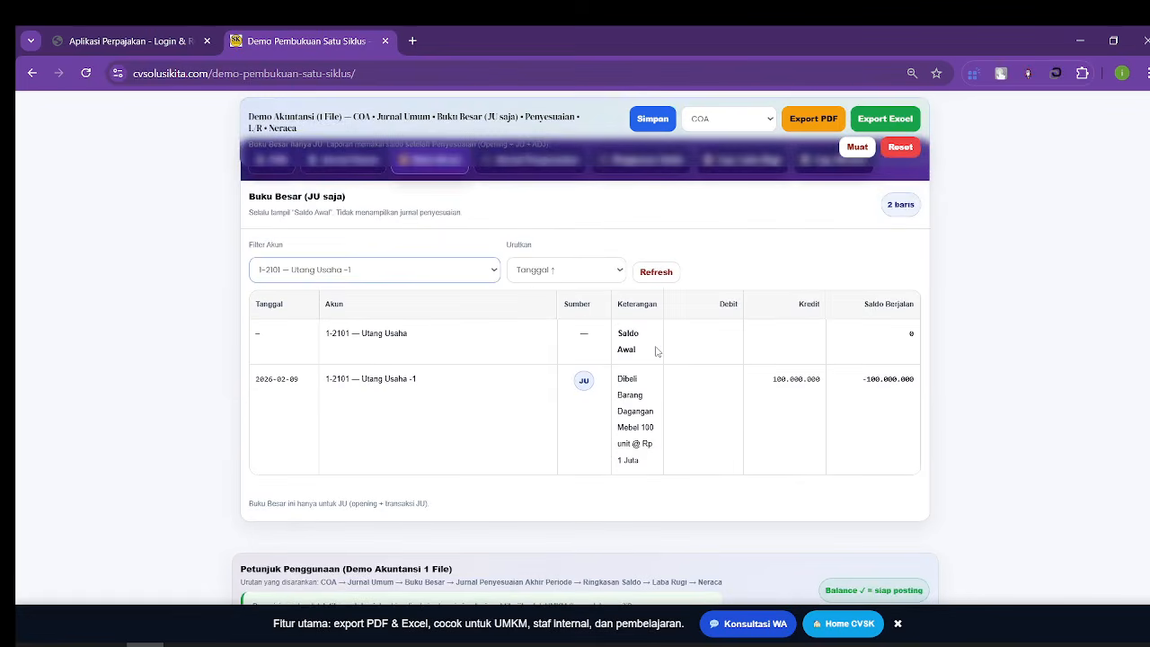
{"action": "left_click", "coordinate": [359, 310]}
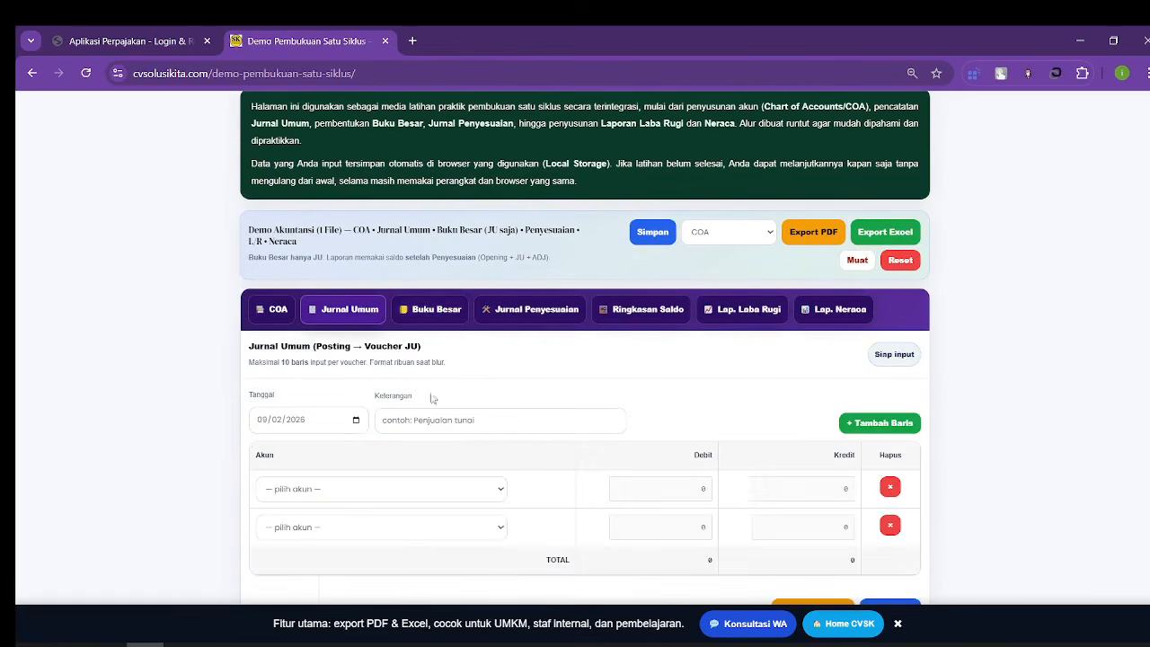
{"action": "scroll", "coordinate": [428, 397], "scroll_direction": "down", "scroll_amount": 2}
{"action": "left_click", "coordinate": [422, 266]}
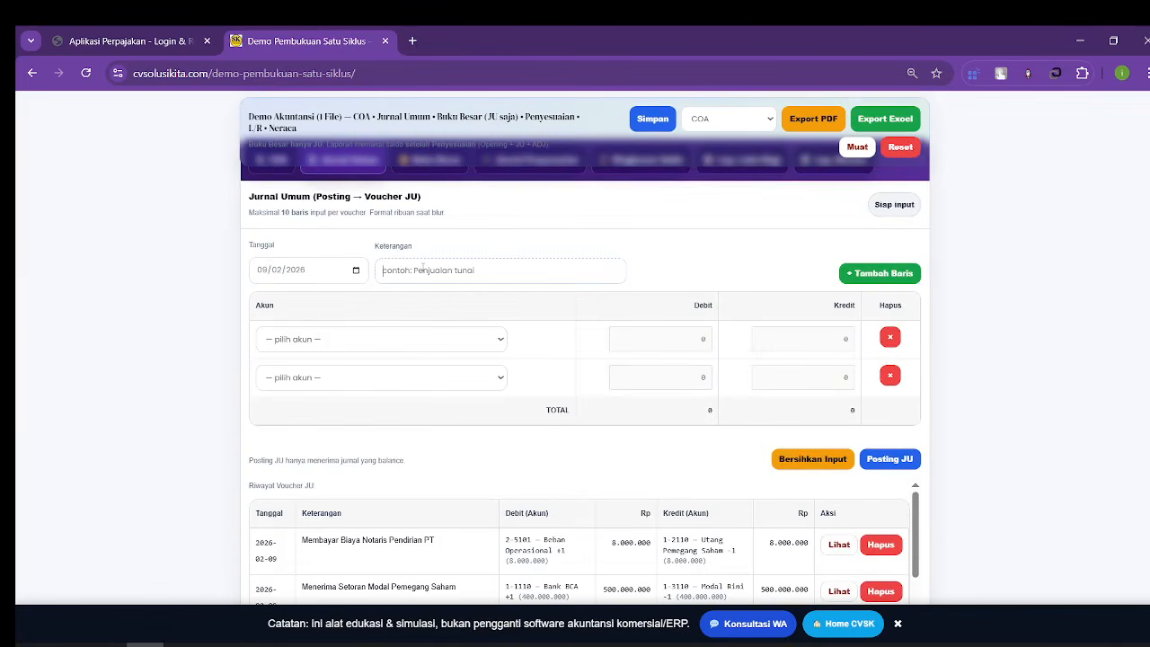
{"action": "type", "text": "membayar utang usaha pe"}
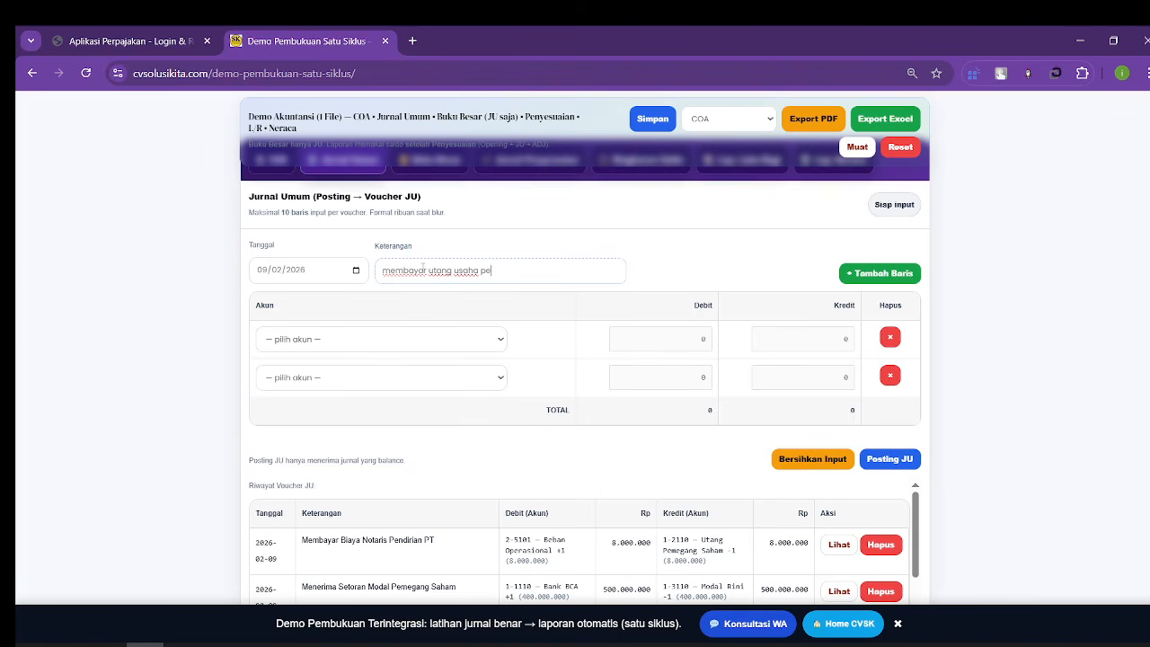
{"action": "type", "text": "mbelian baran"}
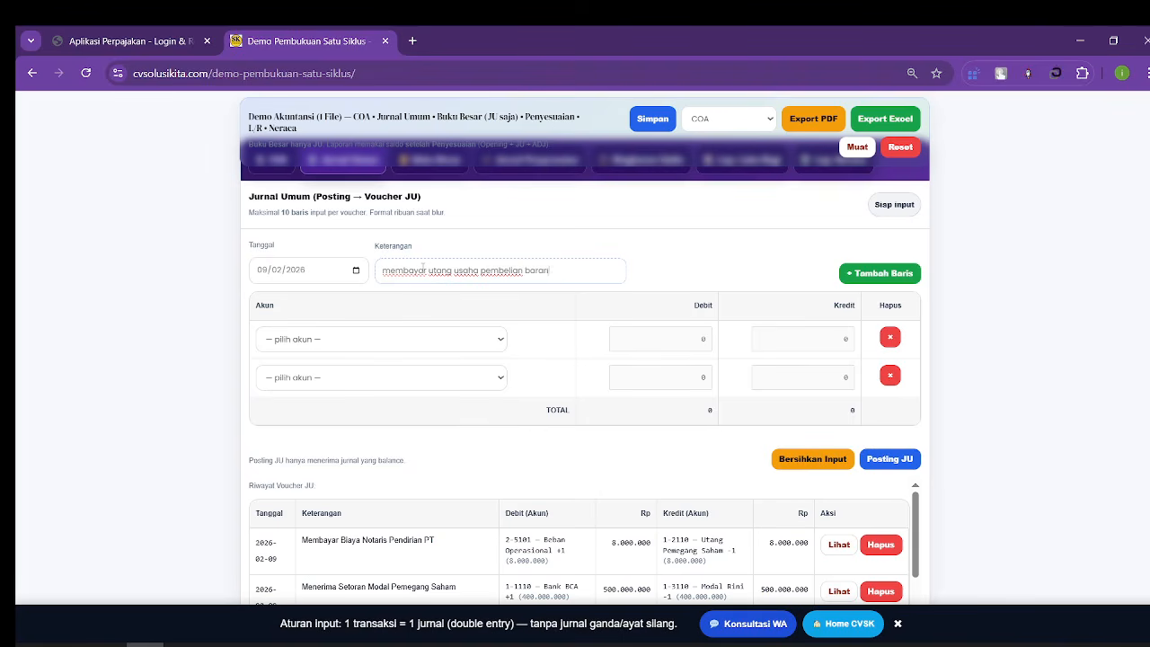
{"action": "type", "text": "g dagangan"}
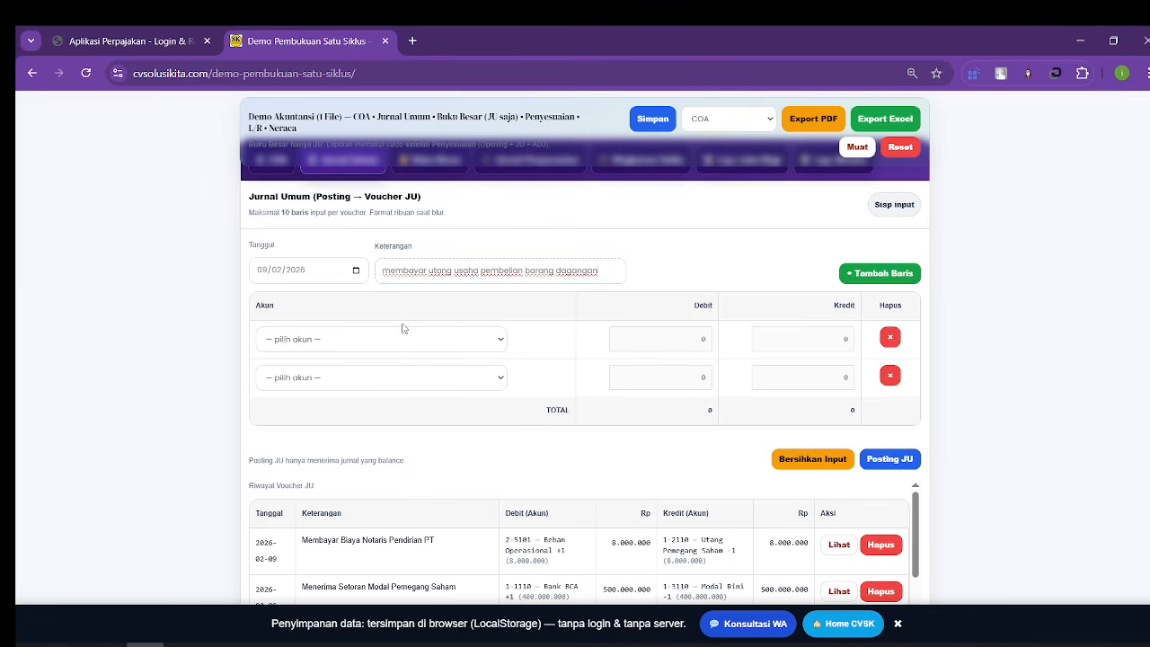
Step: Assign the voucher's first line to 1-2101 Utang Usaha with a debit of 100.000.000
{"action": "left_click", "coordinate": [498, 340]}
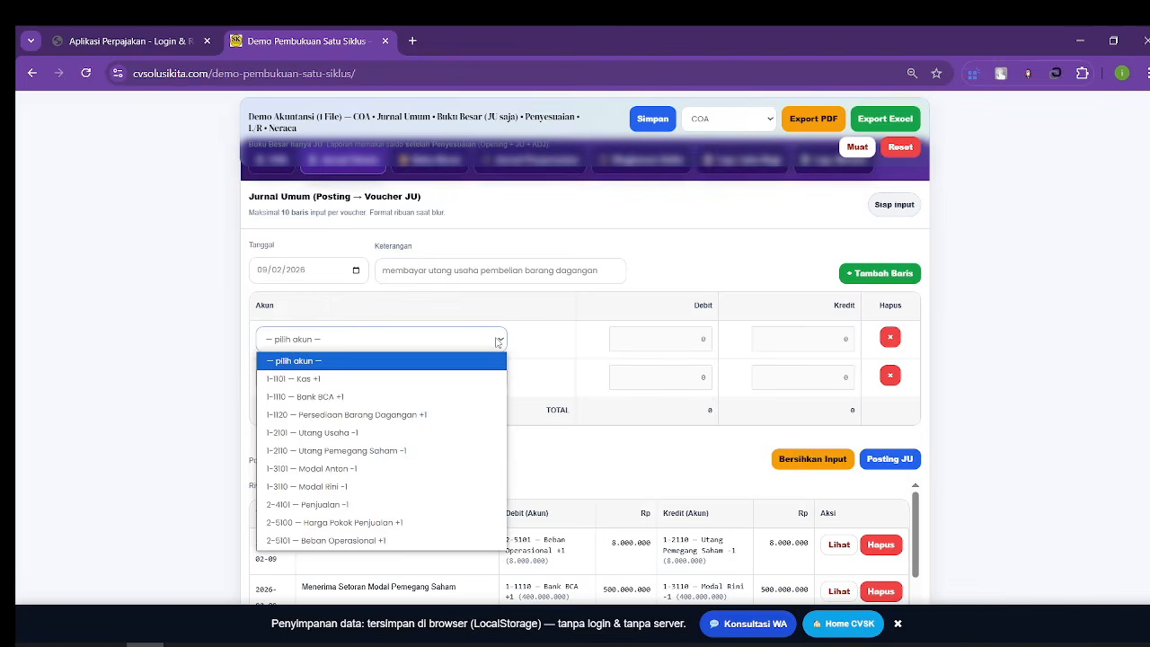
{"action": "left_click", "coordinate": [437, 432]}
{"action": "left_click", "coordinate": [665, 340]}
{"action": "type", "text": "1"}
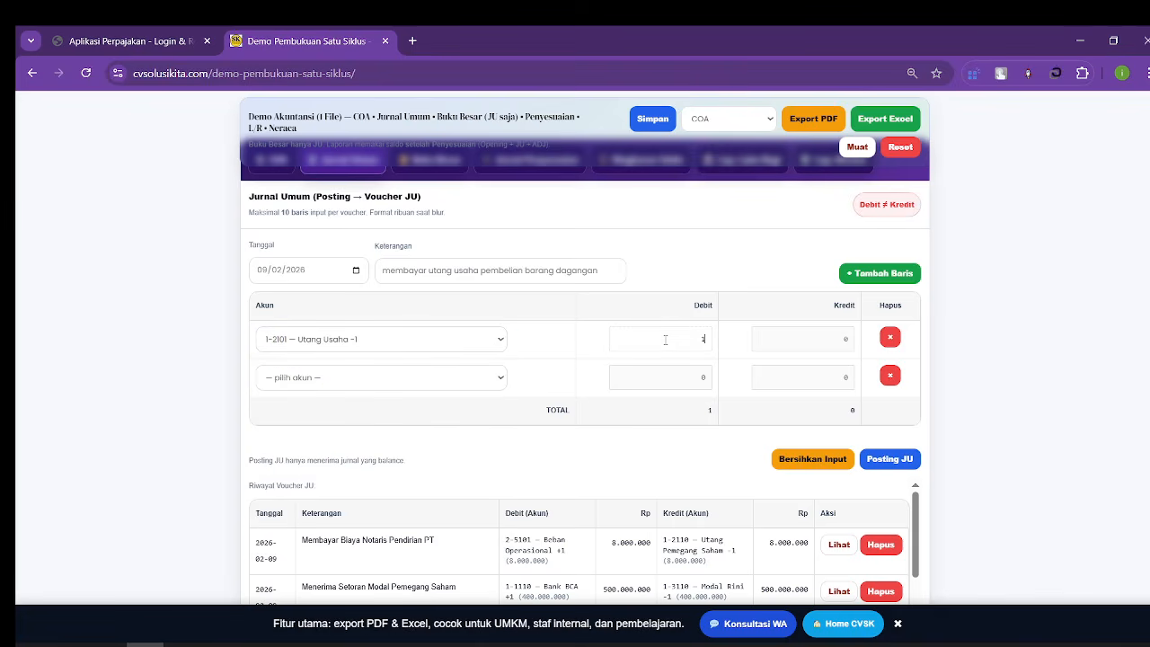
{"action": "type", "text": "00000000"}
Step: Assign the second line to 1-1110 Bank BCA with a credit of 100.000.000 and try to post the voucher
{"action": "left_click", "coordinate": [492, 376]}
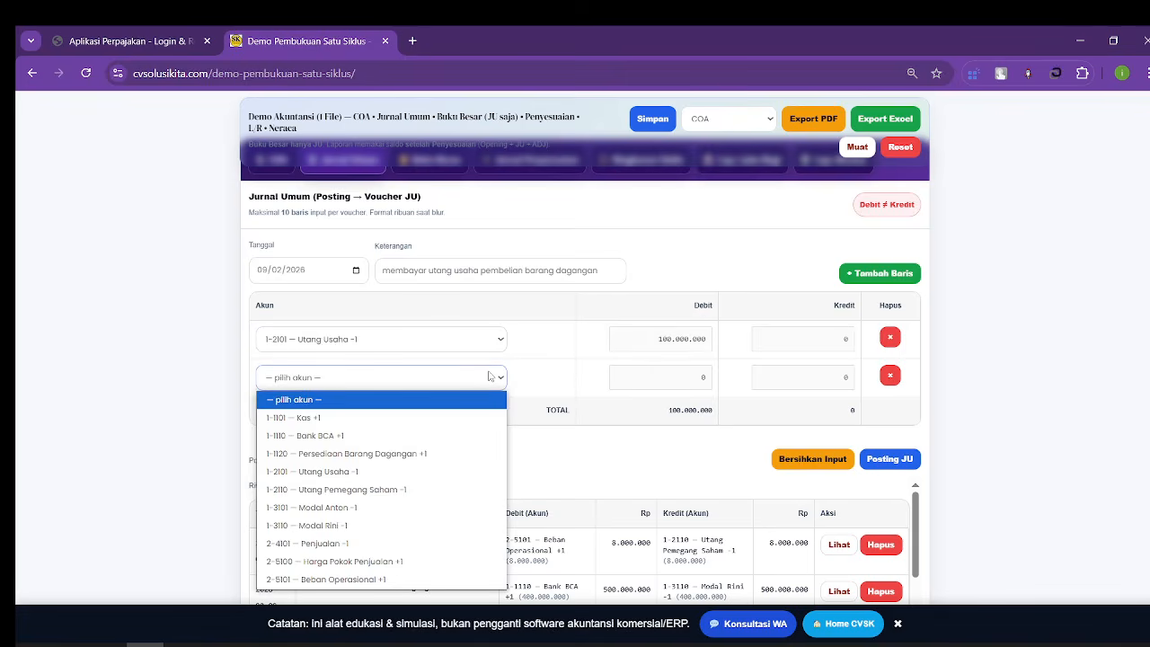
{"action": "left_click", "coordinate": [449, 436]}
{"action": "left_click", "coordinate": [802, 376]}
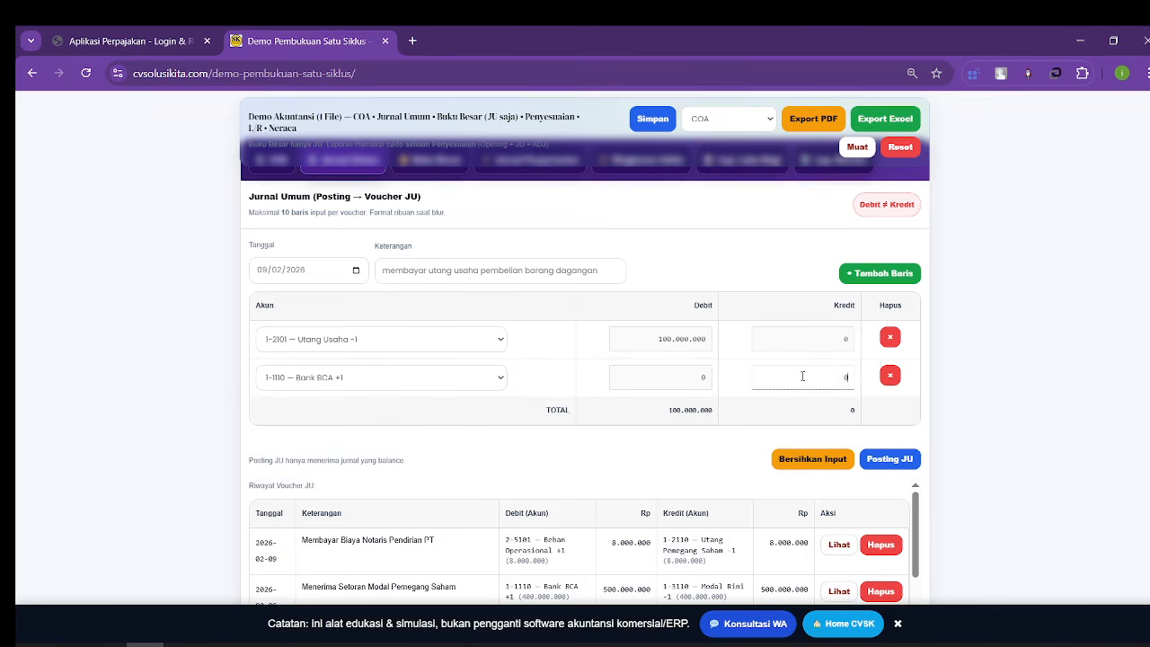
{"action": "type", "text": "10000000"}
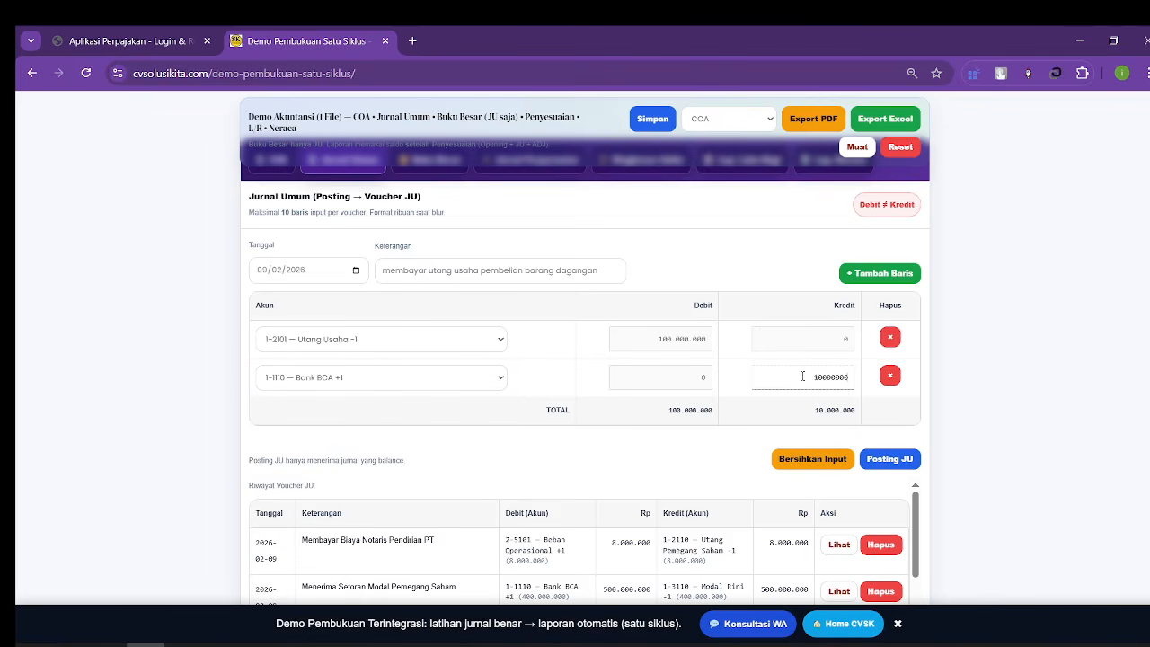
{"action": "type", "text": "0"}
{"action": "left_click", "coordinate": [903, 463]}
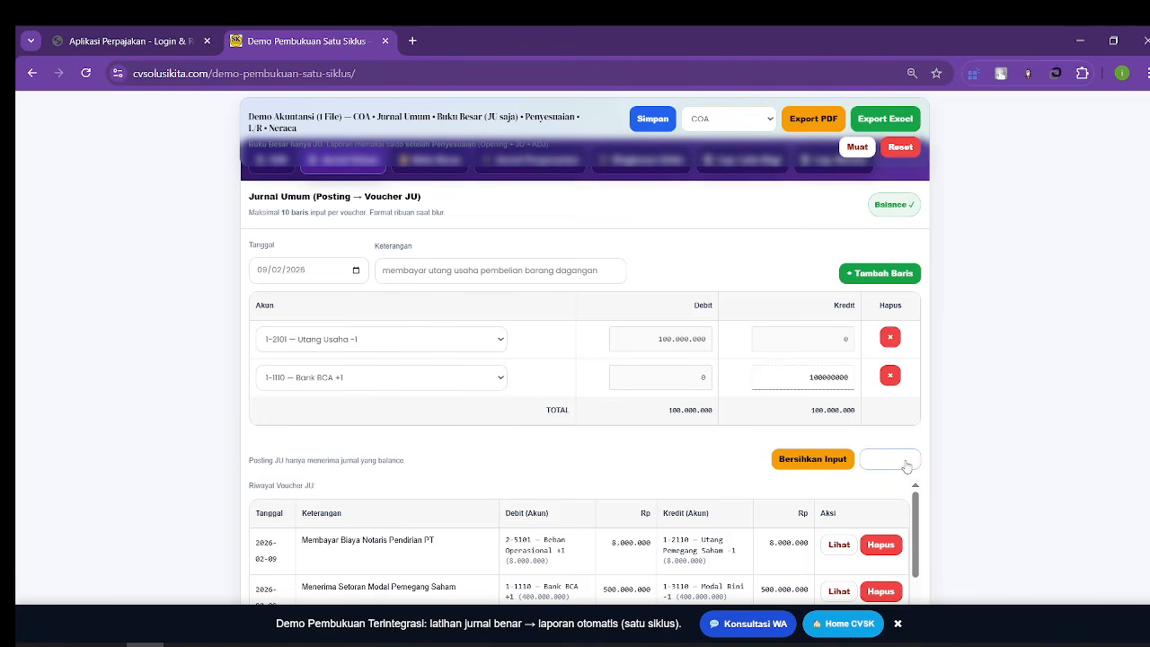
Step: Check in Buku Besar whether the debt payment is recorded under 1-2101 Utang Usaha
{"action": "scroll", "coordinate": [572, 385], "scroll_direction": "up", "scroll_amount": 2}
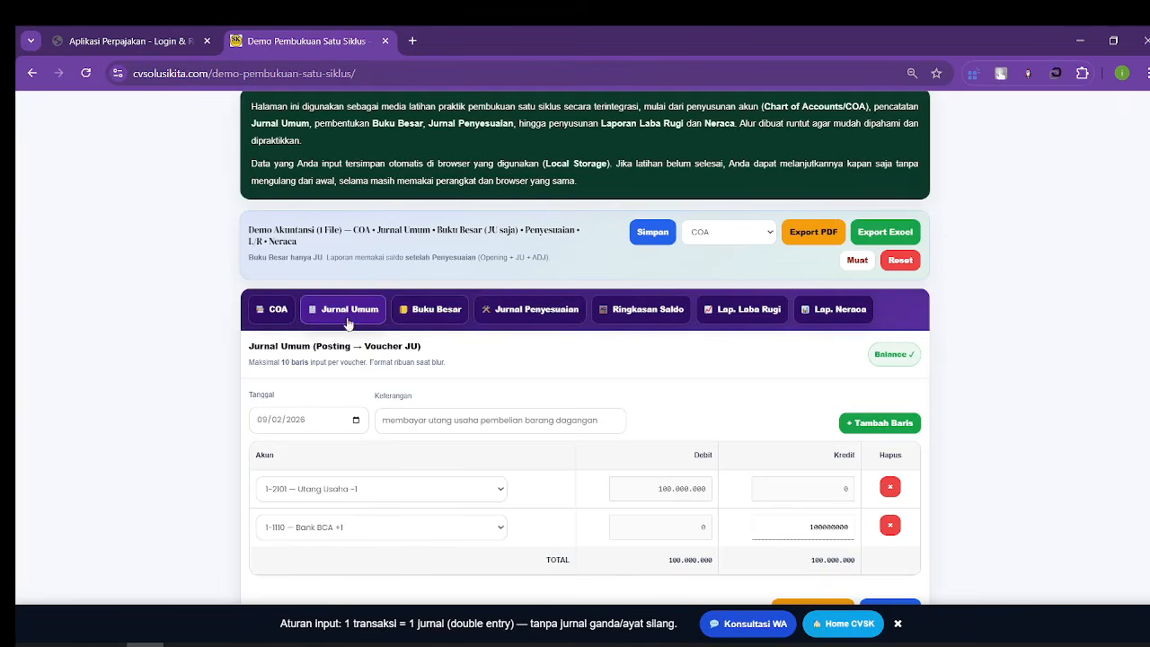
{"action": "left_click", "coordinate": [420, 314]}
{"action": "scroll", "coordinate": [773, 485], "scroll_direction": "down", "scroll_amount": 3}
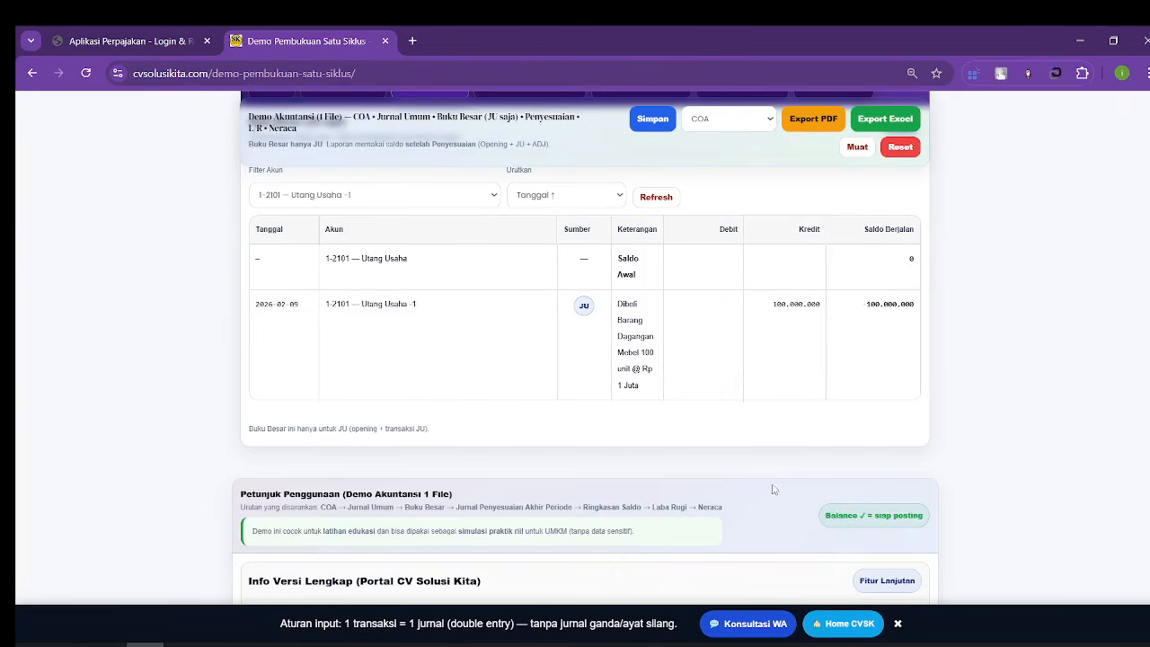
{"action": "scroll", "coordinate": [432, 267], "scroll_direction": "up", "scroll_amount": 2}
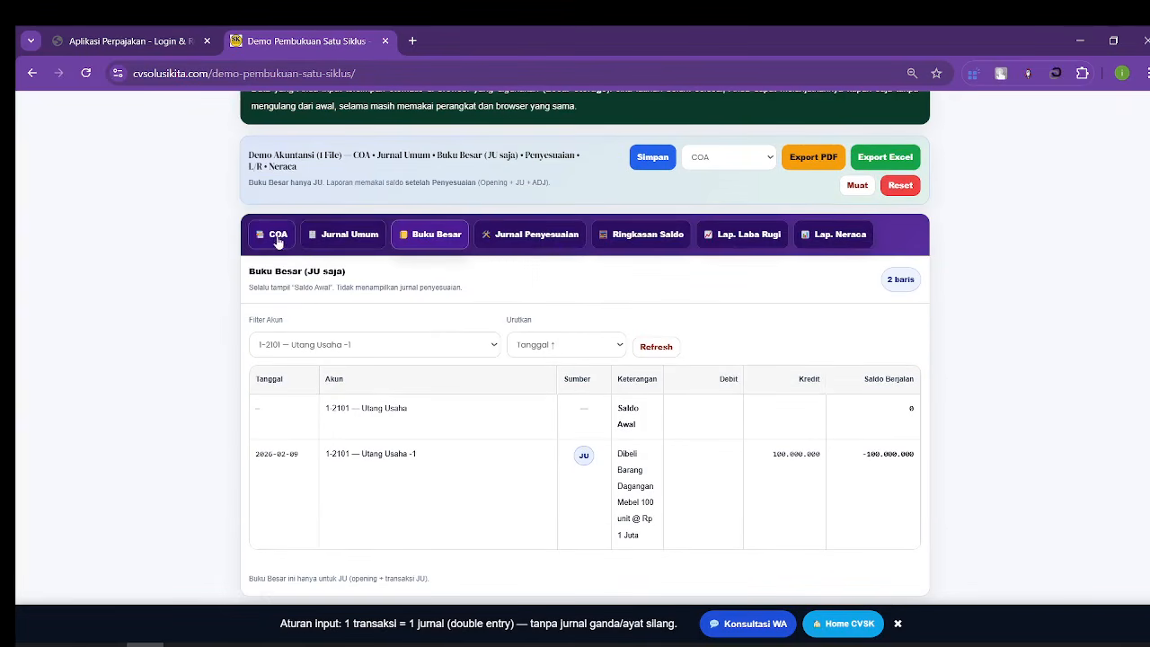
Step: Return to the filled debt payment voucher in Jurnal Umum, check that it balances, and post it
{"action": "left_click", "coordinate": [342, 235]}
{"action": "scroll", "coordinate": [719, 454], "scroll_direction": "down", "scroll_amount": 2}
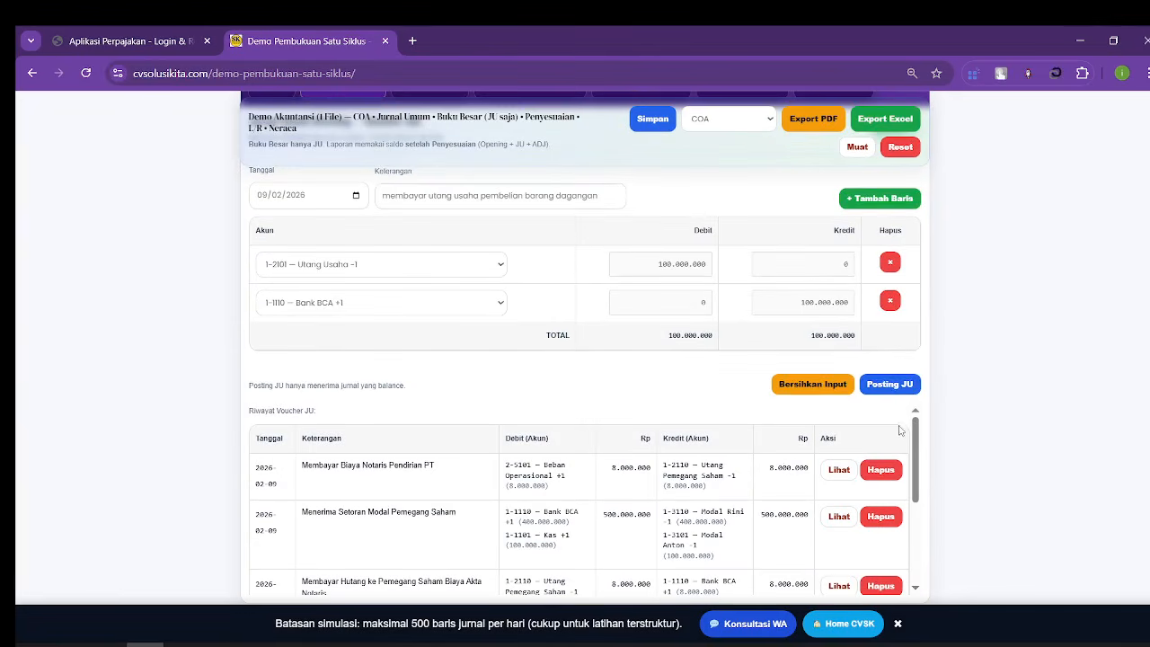
{"action": "scroll", "coordinate": [1005, 307], "scroll_direction": "down", "scroll_amount": 1}
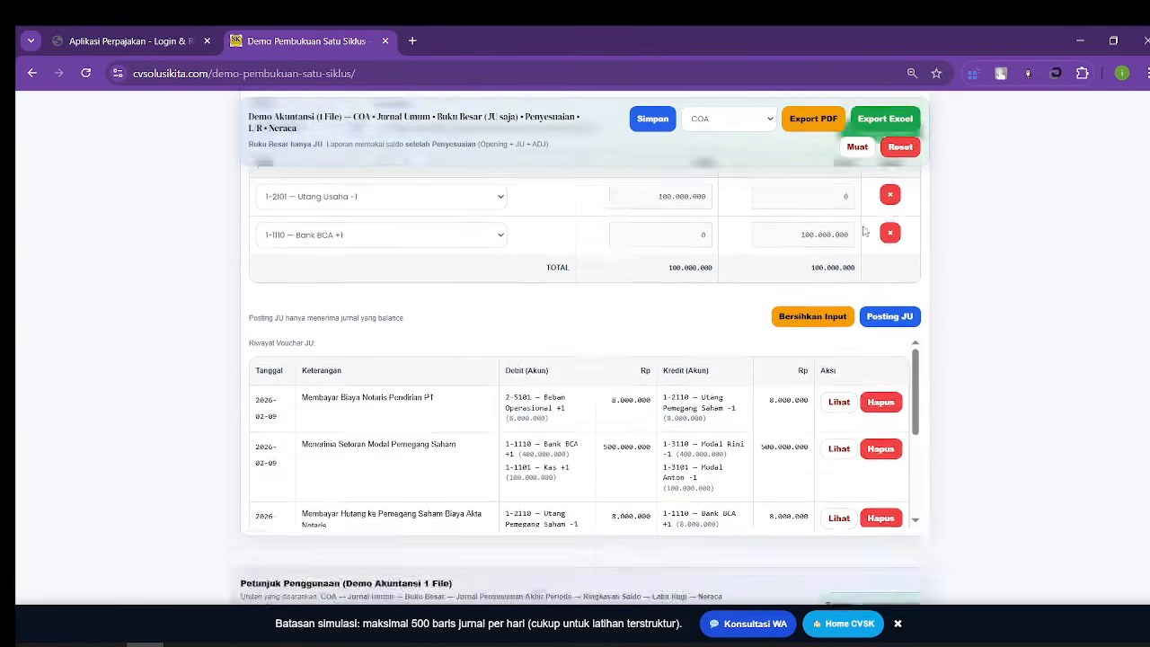
{"action": "scroll", "coordinate": [1005, 307], "scroll_direction": "up", "scroll_amount": 2}
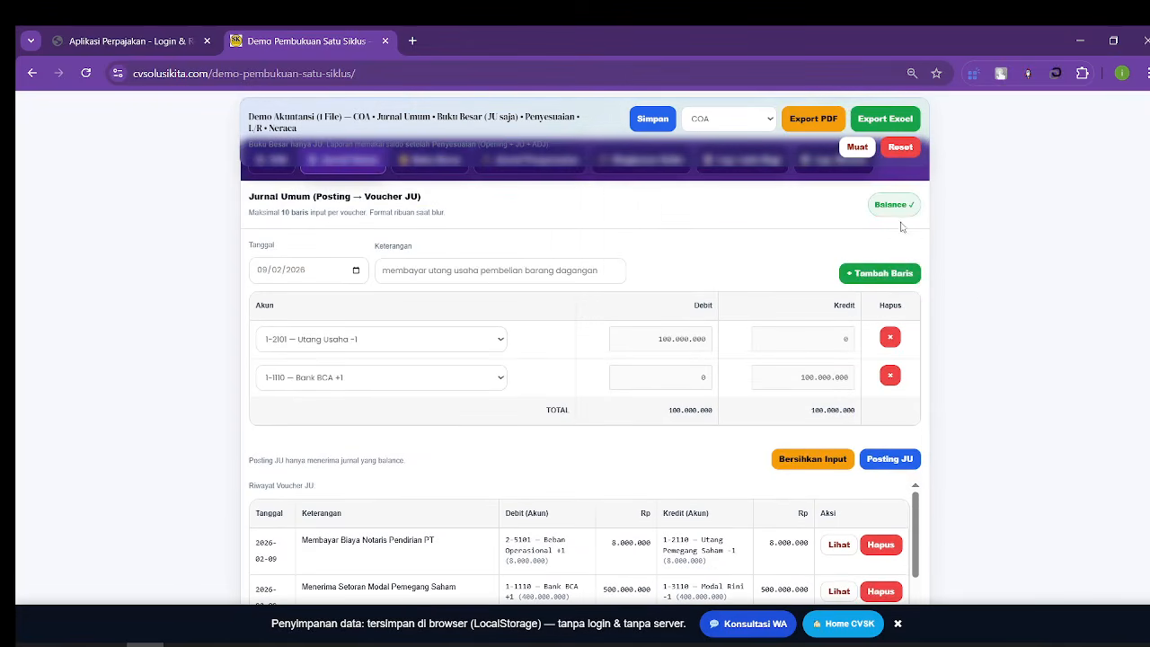
{"action": "left_click", "coordinate": [906, 461]}
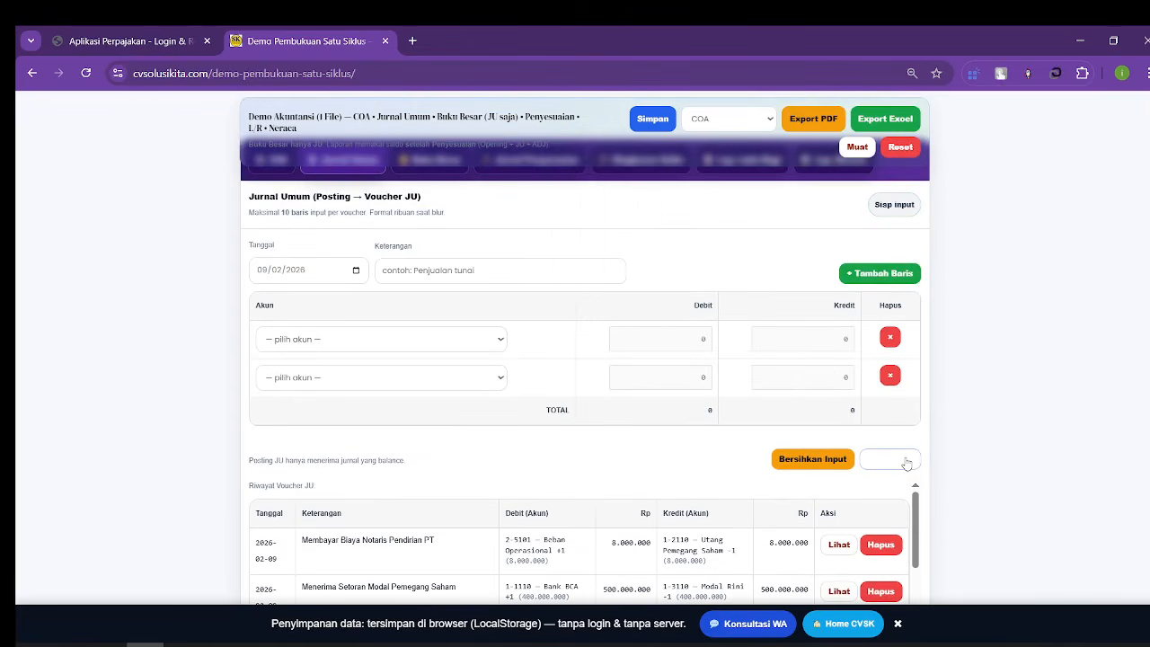
Step: Check the Buku Besar entries of 1-2101 Utang Usaha and of 1-2110 Utang Pemegang Saham
{"action": "scroll", "coordinate": [396, 341], "scroll_direction": "up", "scroll_amount": 3}
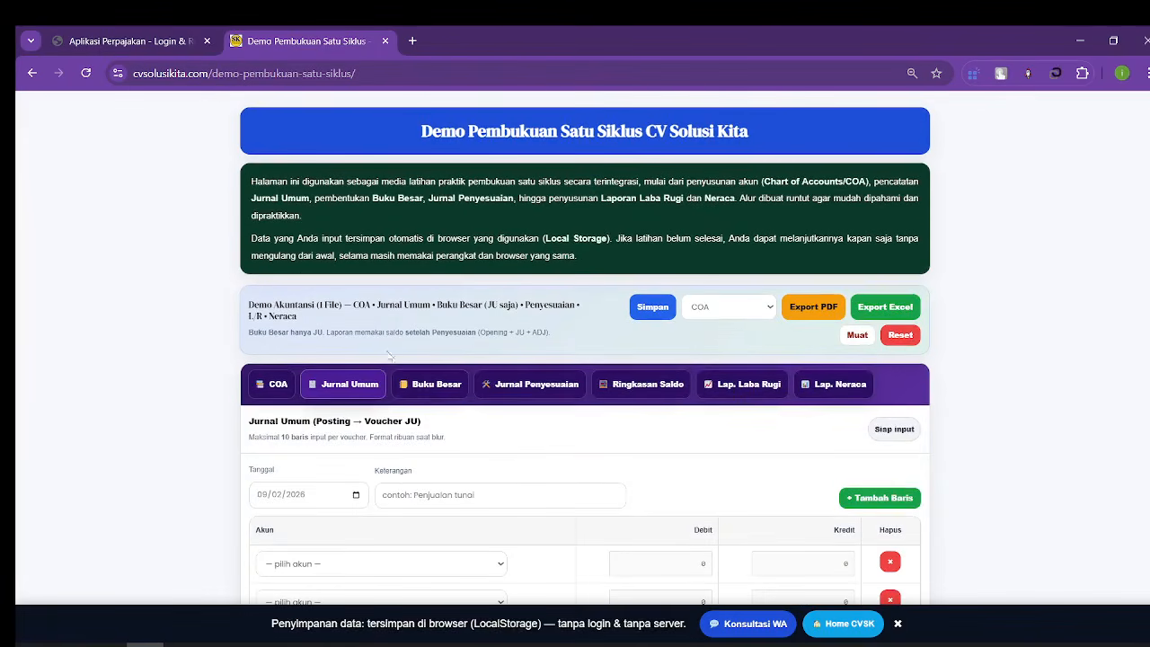
{"action": "left_click", "coordinate": [415, 387]}
{"action": "scroll", "coordinate": [719, 427], "scroll_direction": "down", "scroll_amount": 4}
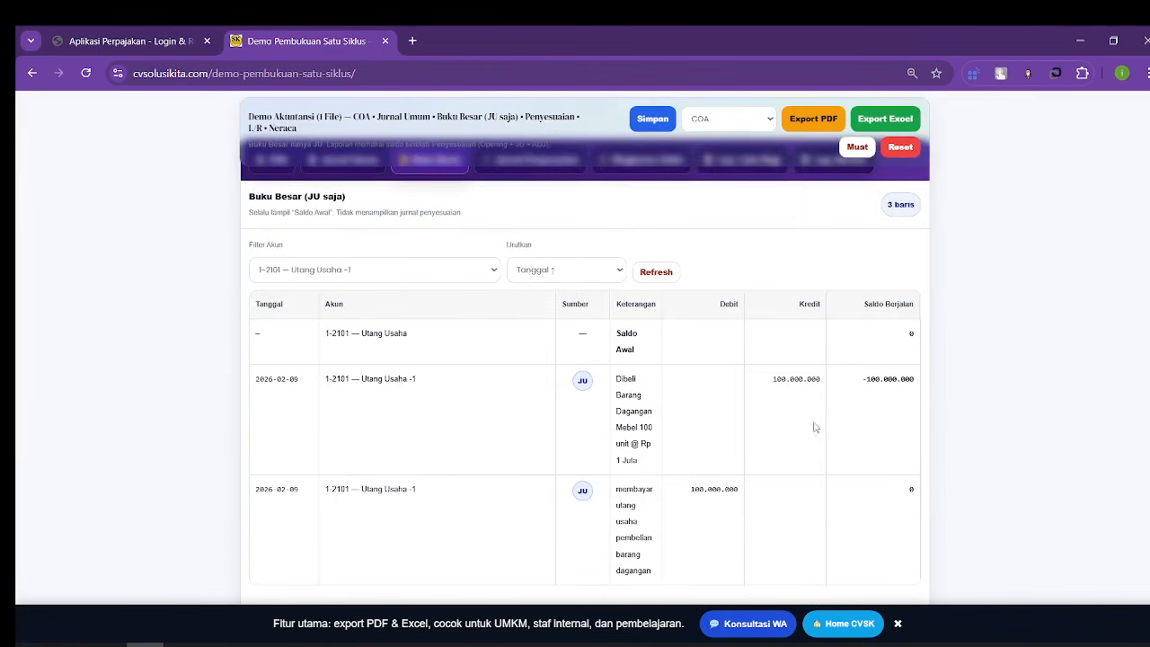
{"action": "scroll", "coordinate": [748, 349], "scroll_direction": "up", "scroll_amount": 2}
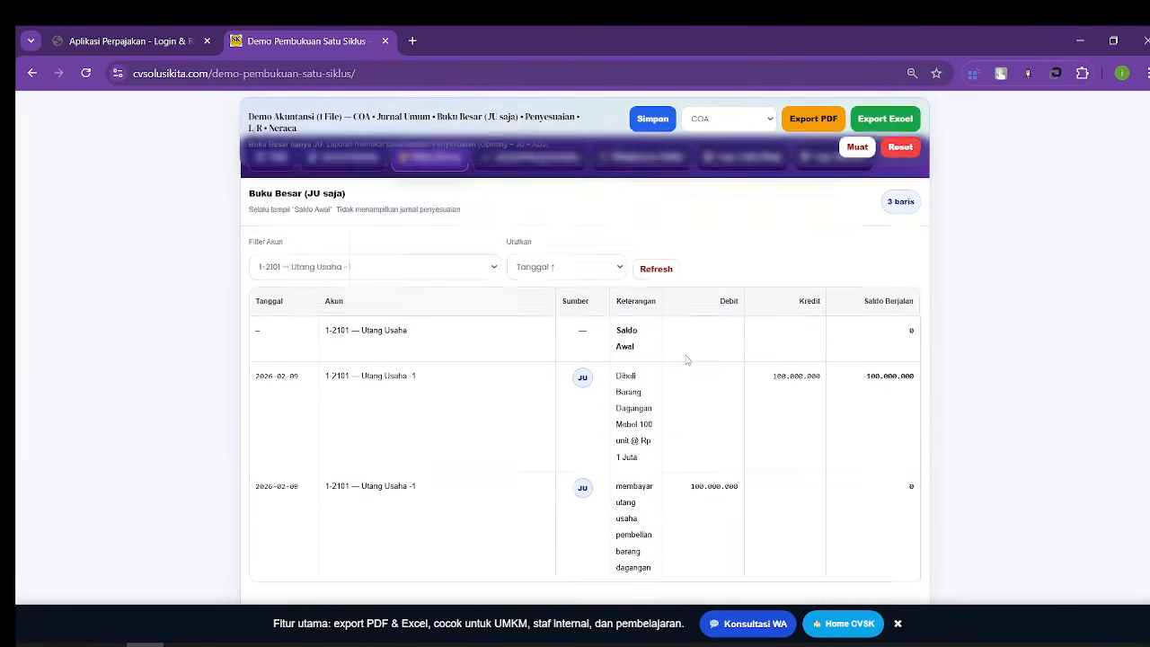
{"action": "left_click", "coordinate": [402, 272]}
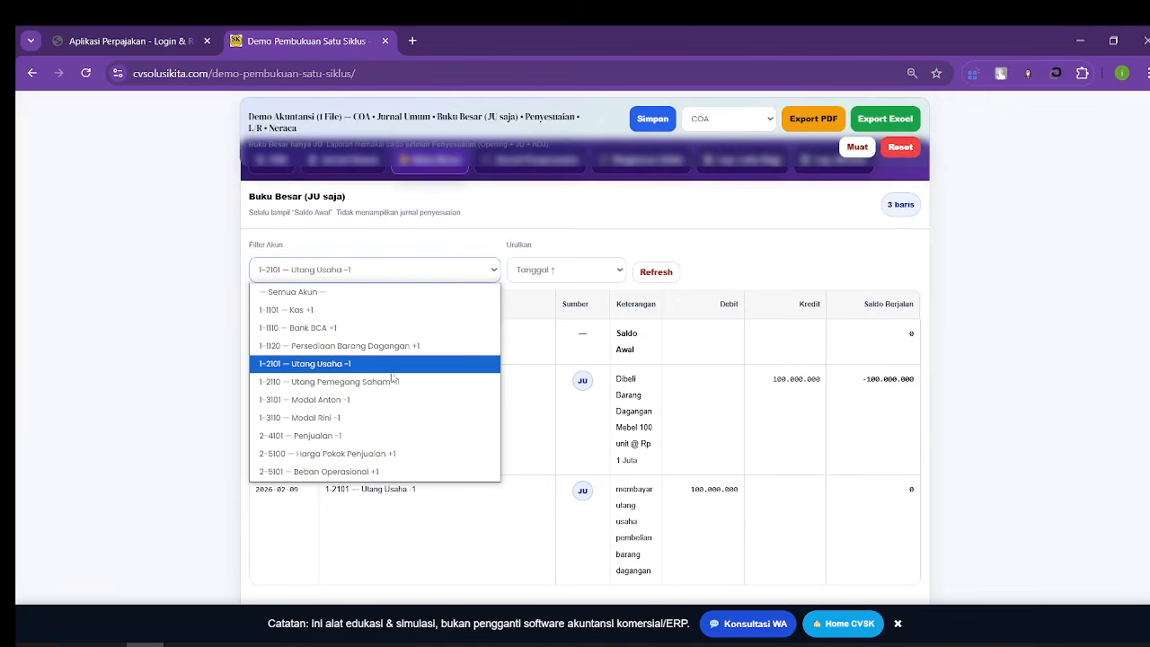
{"action": "left_click", "coordinate": [467, 380]}
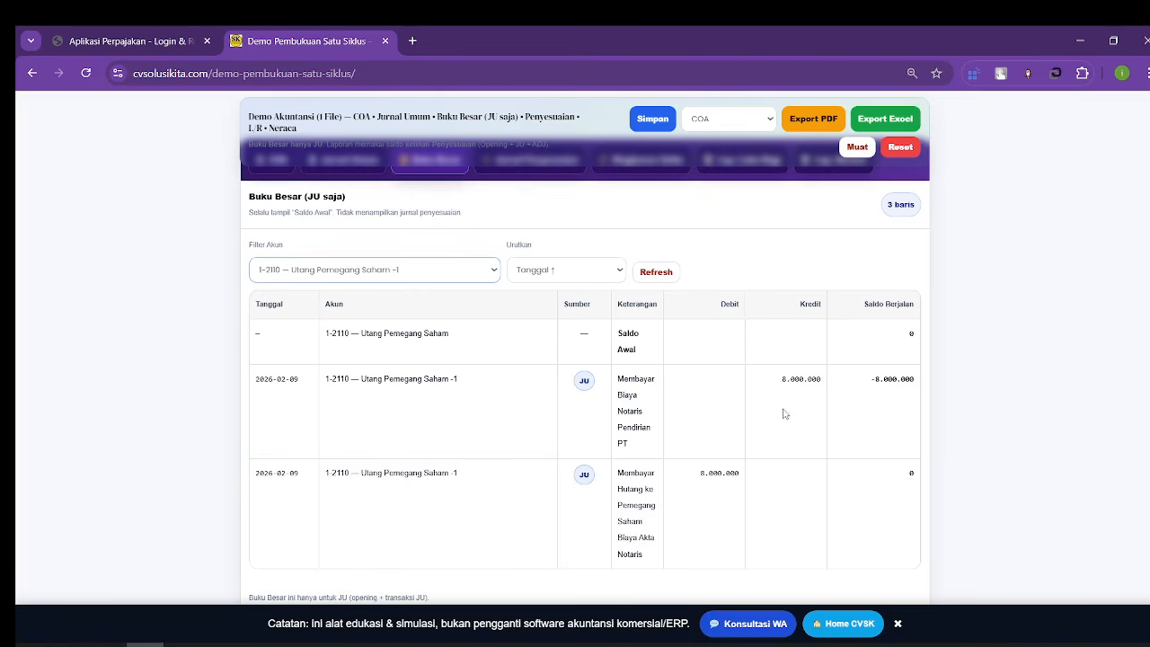
Step: Filter the ledger in turn to 2-5100 Harga Pokok Penjualan, 2-5101 Beban Operasional and 2-4101 Penjualan to check their entries
{"action": "left_click", "coordinate": [454, 273]}
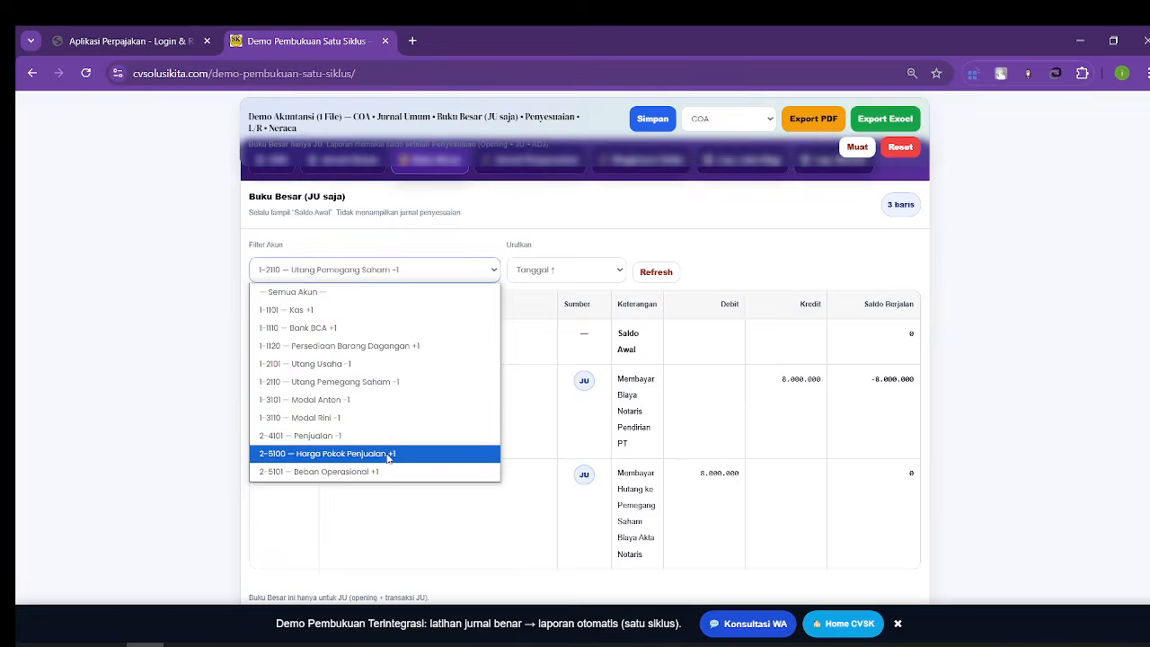
{"action": "left_click", "coordinate": [388, 452]}
{"action": "left_click", "coordinate": [463, 271]}
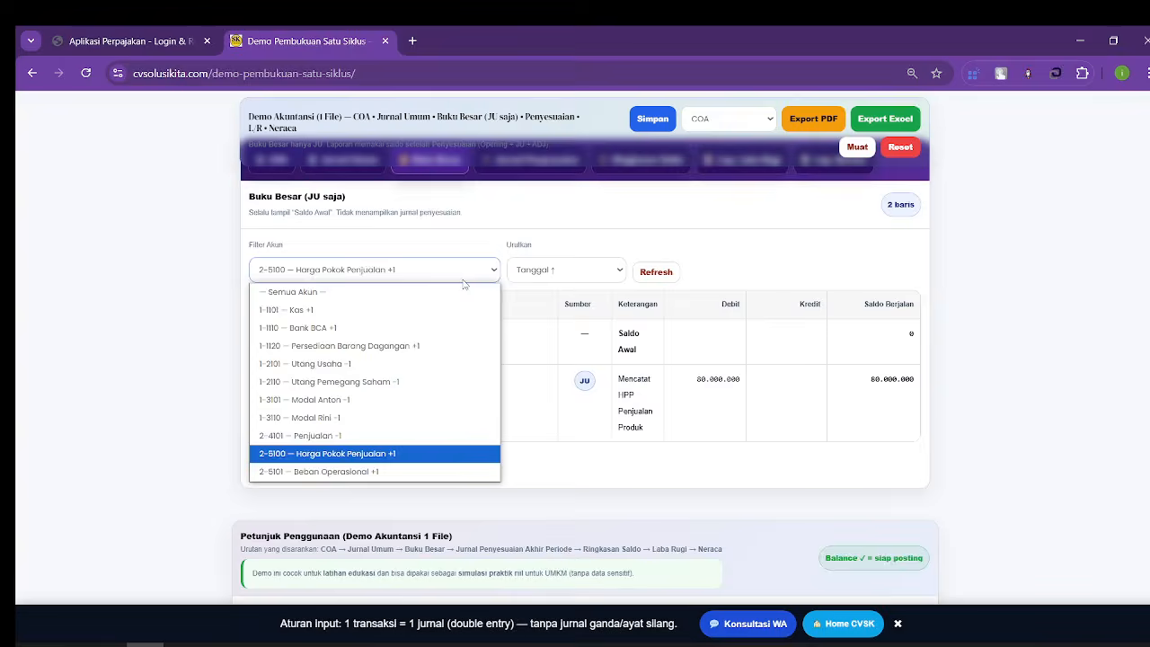
{"action": "left_click", "coordinate": [433, 473]}
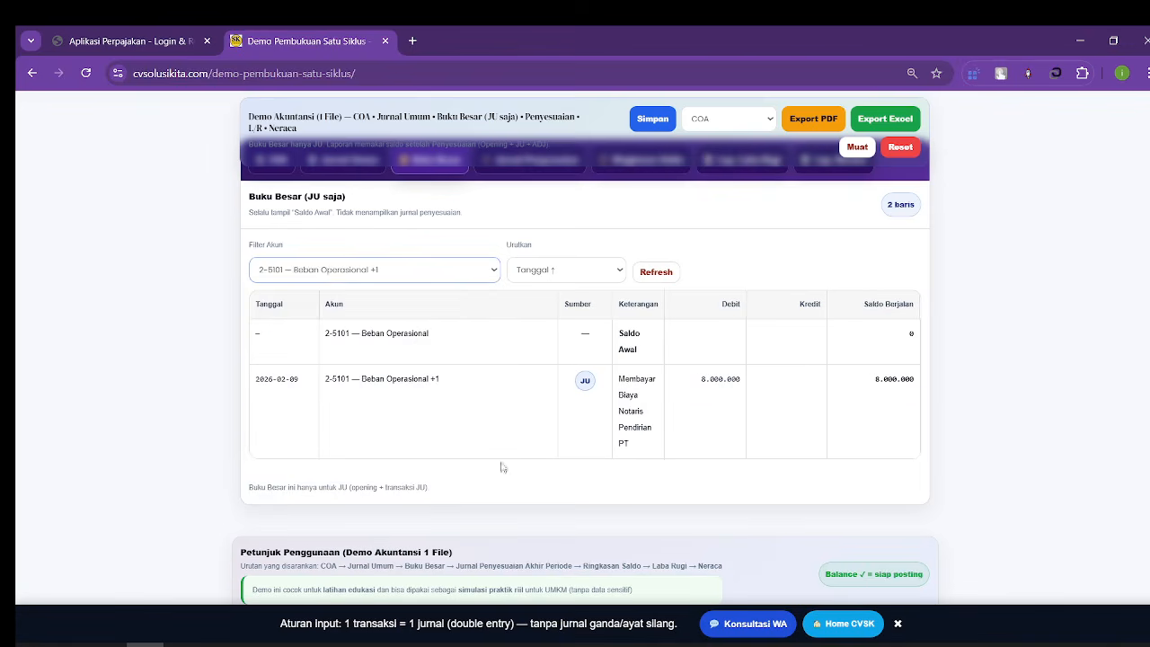
{"action": "left_click", "coordinate": [441, 274]}
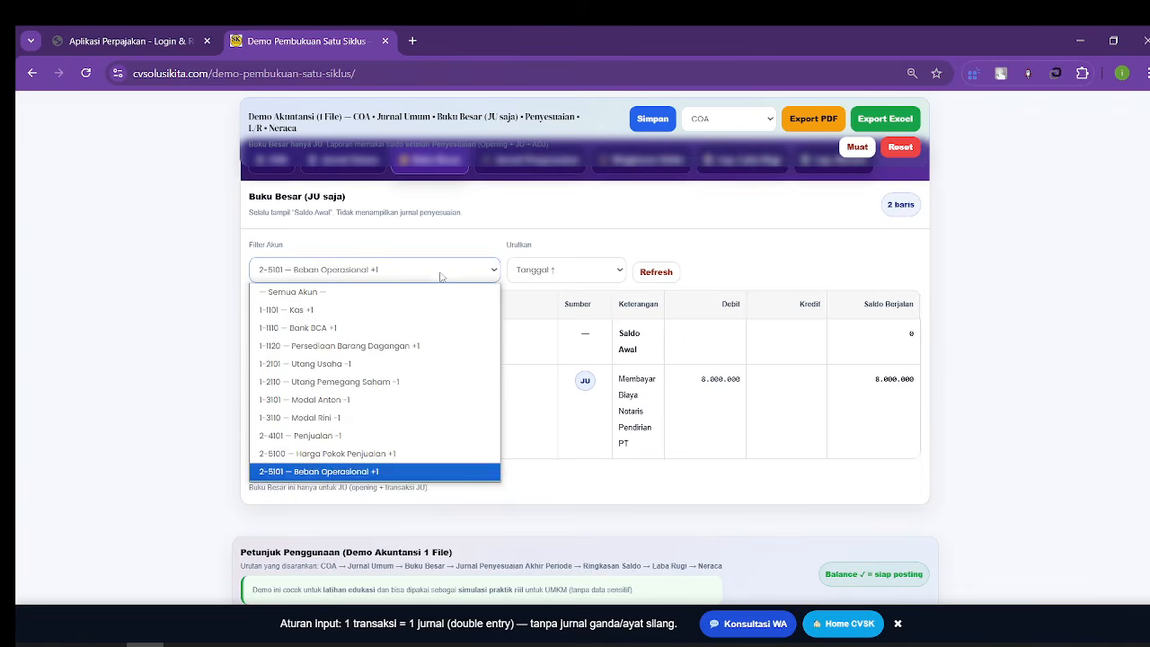
{"action": "left_click", "coordinate": [412, 435]}
{"action": "scroll", "coordinate": [583, 376], "scroll_direction": "up", "scroll_amount": 2}
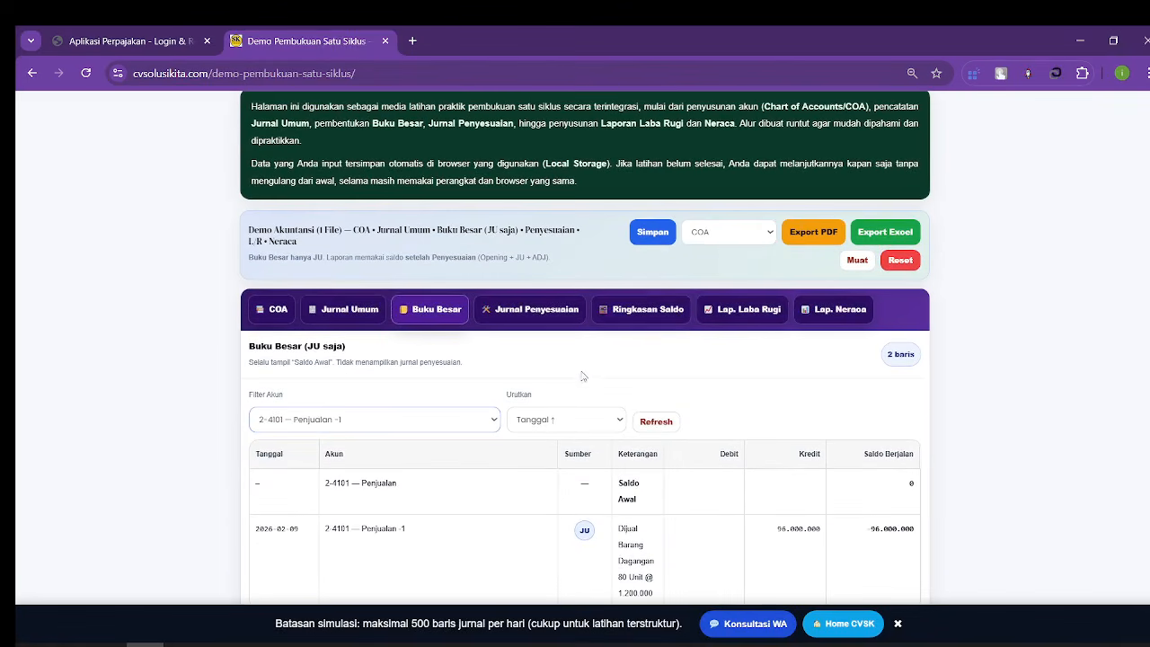
Step: View the Jurnal Penyesuaian form briefly, and examine Ringkasan Saldo for each account's JU change, ADJ change and final balance
{"action": "left_click", "coordinate": [534, 310]}
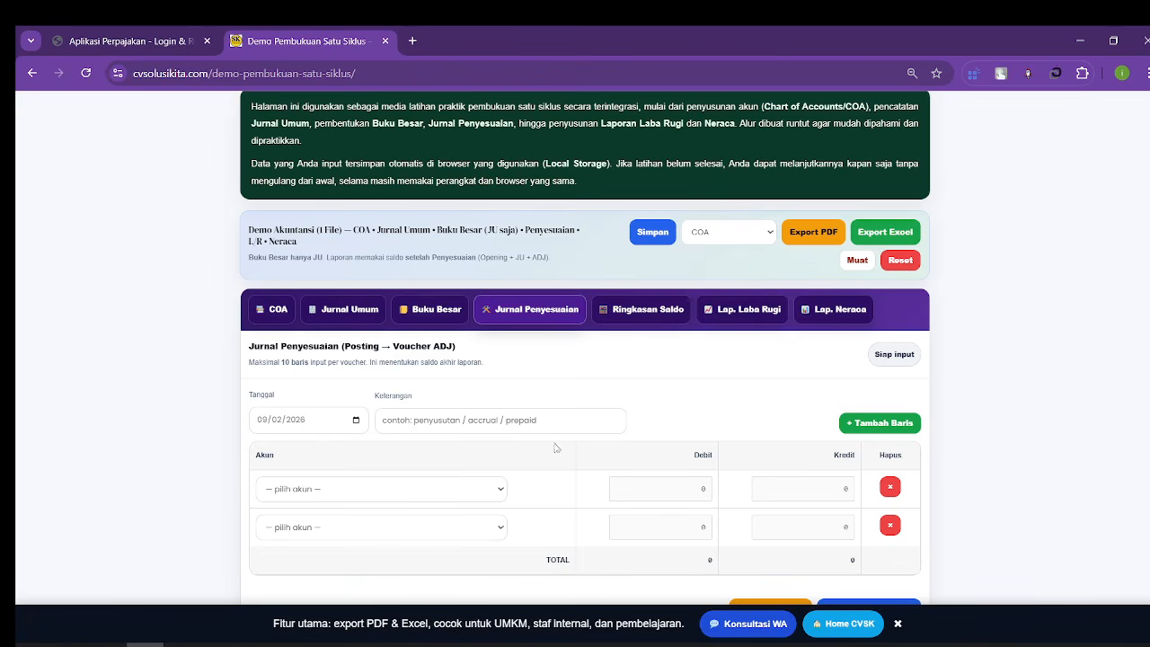
{"action": "left_click", "coordinate": [647, 309]}
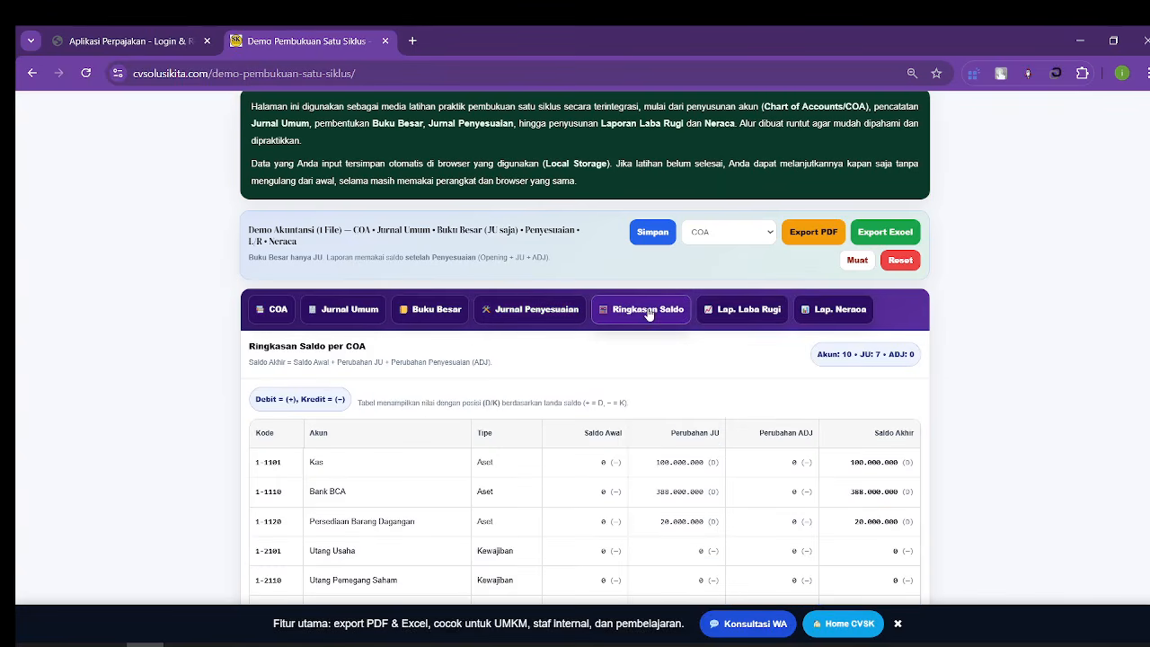
{"action": "scroll", "coordinate": [535, 413], "scroll_direction": "down", "scroll_amount": 2}
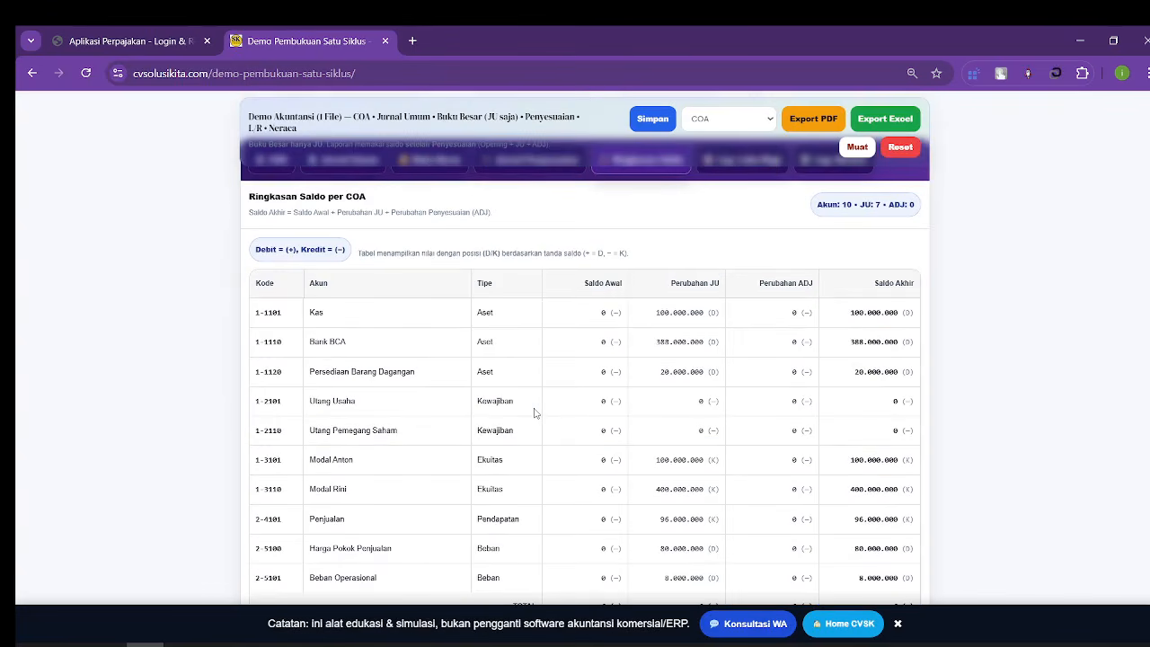
{"action": "scroll", "coordinate": [535, 413], "scroll_direction": "up", "scroll_amount": 2}
{"action": "scroll", "coordinate": [534, 413], "scroll_direction": "down", "scroll_amount": 2}
{"action": "scroll", "coordinate": [597, 287], "scroll_direction": "down", "scroll_amount": 1}
{"action": "scroll", "coordinate": [593, 463], "scroll_direction": "up", "scroll_amount": 2}
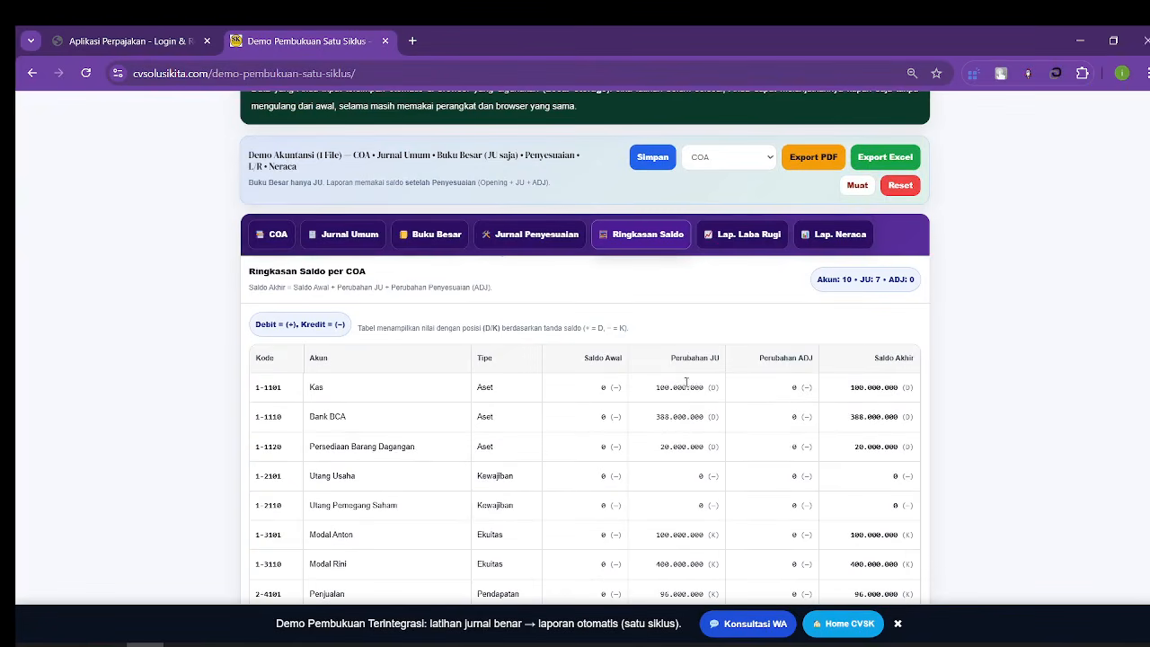
{"action": "scroll", "coordinate": [685, 452], "scroll_direction": "down", "scroll_amount": 3}
{"action": "scroll", "coordinate": [685, 457], "scroll_direction": "up", "scroll_amount": 2}
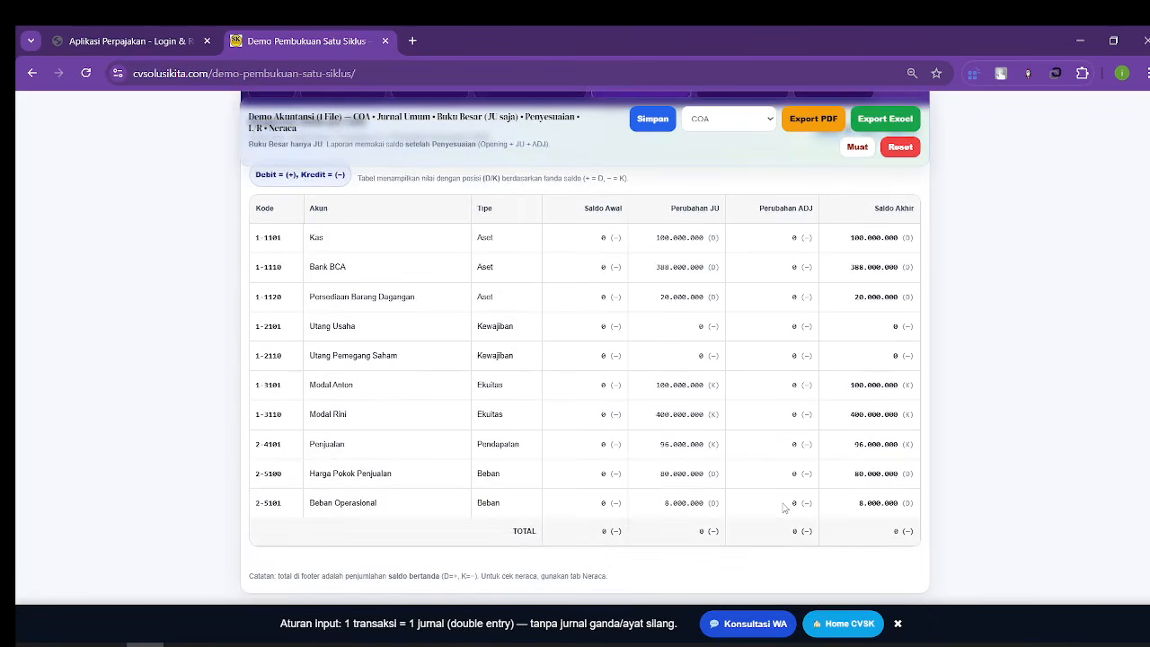
{"action": "scroll", "coordinate": [783, 494], "scroll_direction": "up", "scroll_amount": 1}
{"action": "scroll", "coordinate": [876, 350], "scroll_direction": "down", "scroll_amount": 4}
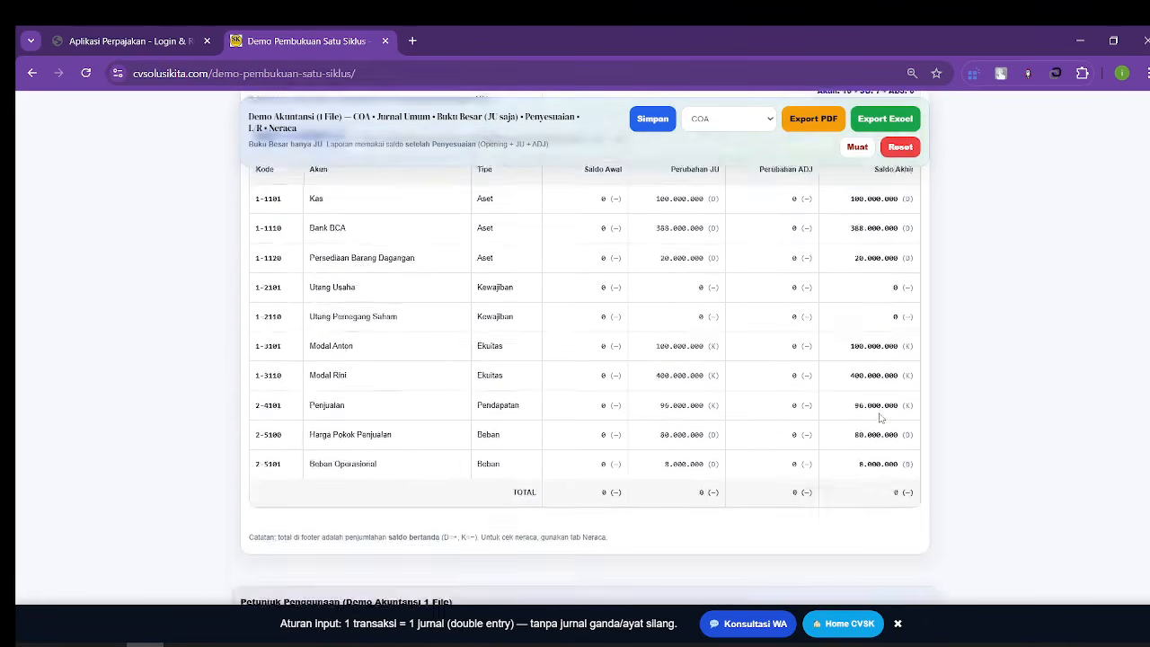
Step: Recheck the final balances and the TOTAL row in the Ringkasan Saldo per COA table
{"action": "scroll", "coordinate": [878, 418], "scroll_direction": "up", "scroll_amount": 3}
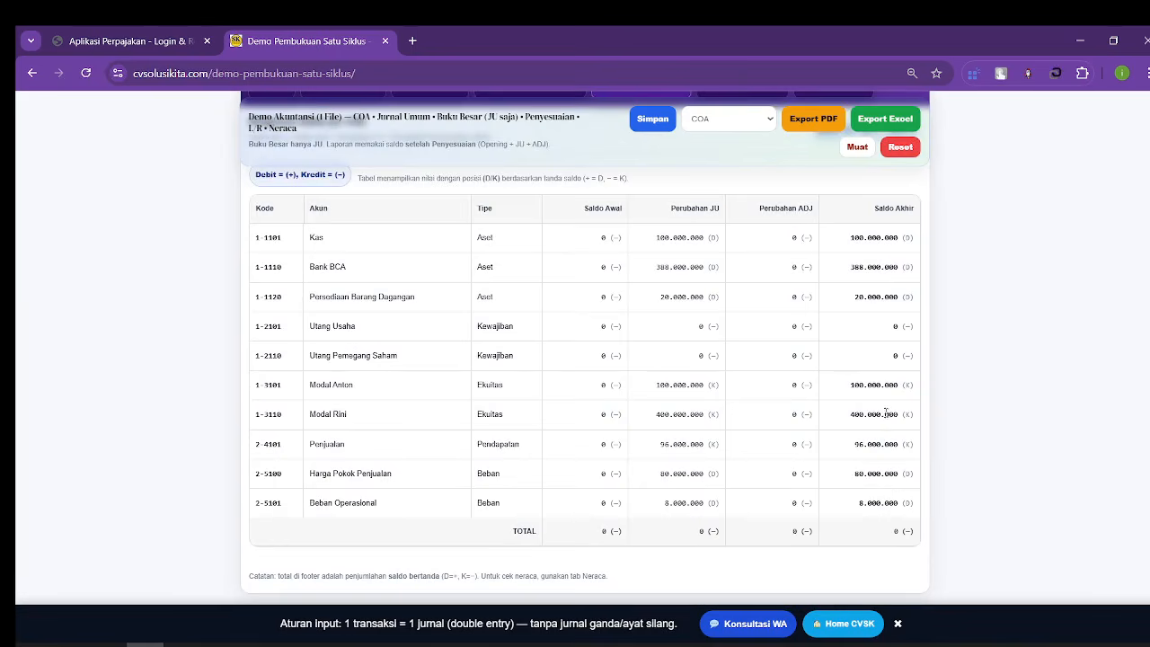
{"action": "scroll", "coordinate": [876, 415], "scroll_direction": "up", "scroll_amount": 1}
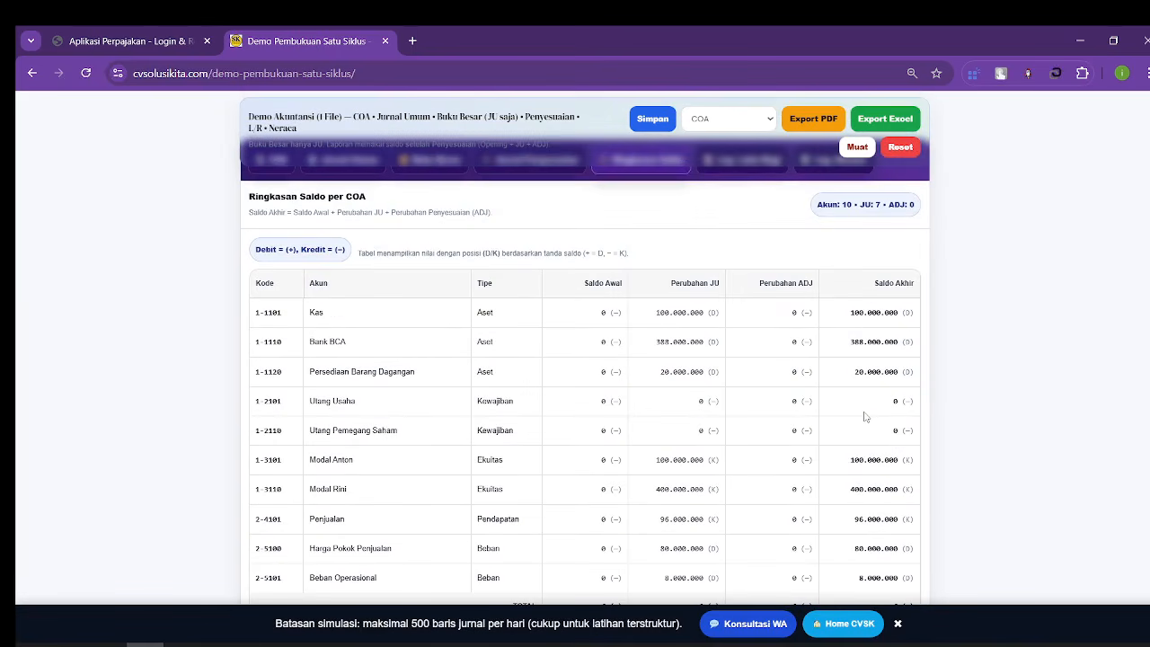
{"action": "scroll", "coordinate": [818, 465], "scroll_direction": "down", "scroll_amount": 1}
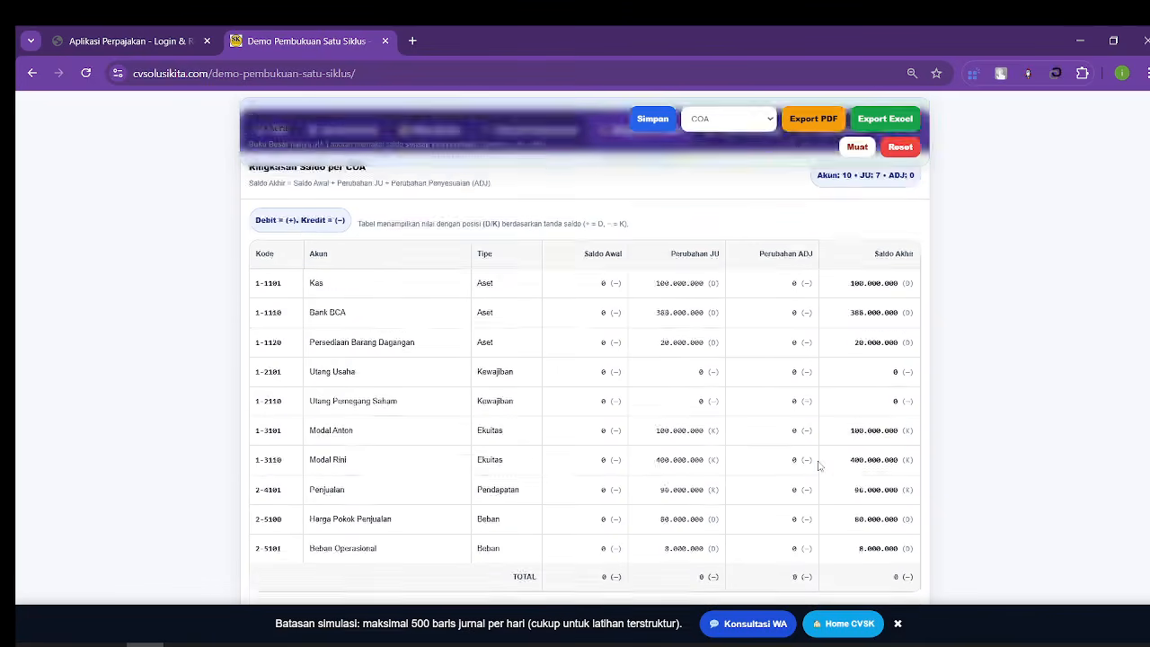
{"action": "scroll", "coordinate": [818, 464], "scroll_direction": "down", "scroll_amount": 2}
{"action": "scroll", "coordinate": [729, 428], "scroll_direction": "up", "scroll_amount": 2}
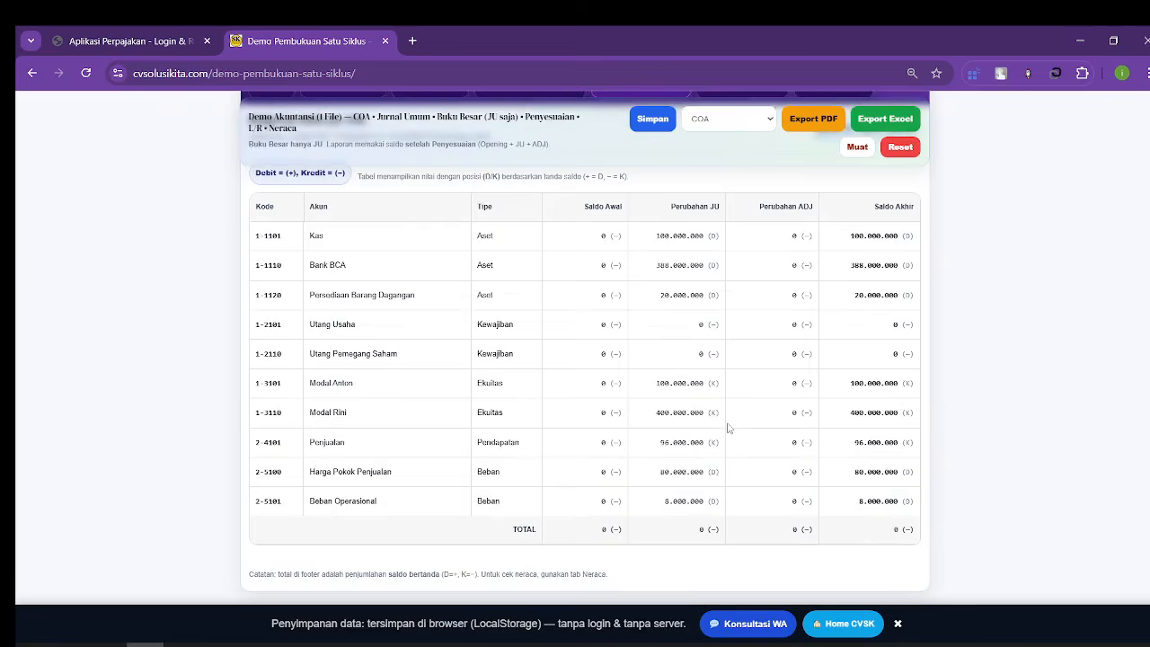
Step: View Laporan Laba Rugi and examine its income, its expenses and the net profit summary
{"action": "scroll", "coordinate": [729, 428], "scroll_direction": "up", "scroll_amount": 3}
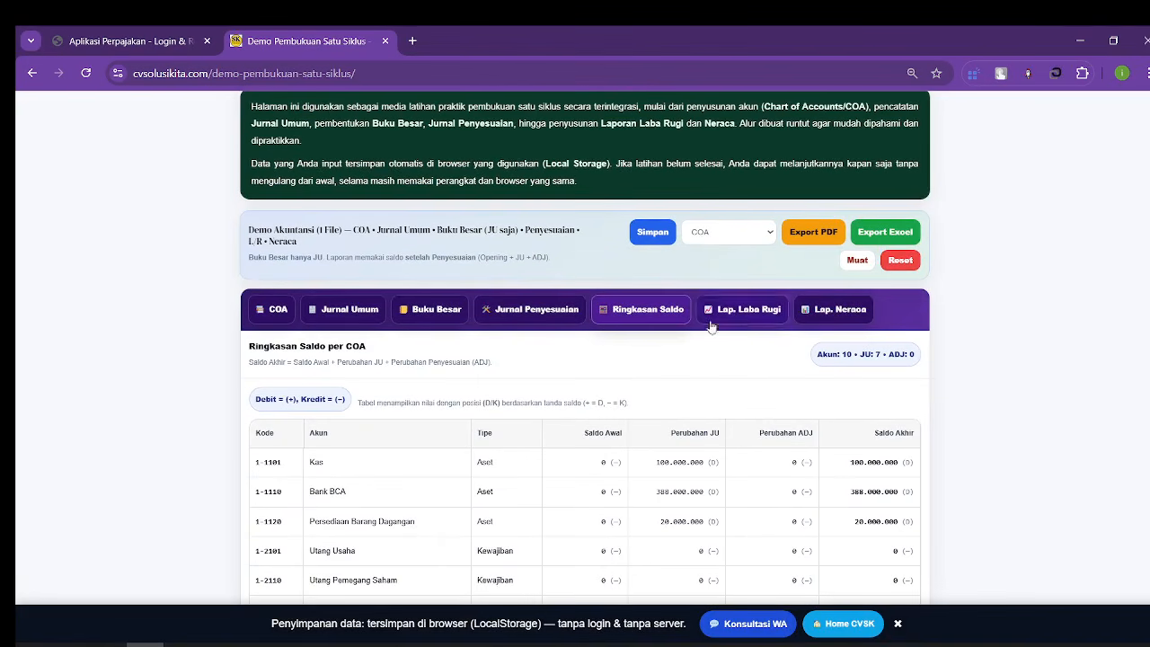
{"action": "left_click", "coordinate": [748, 310]}
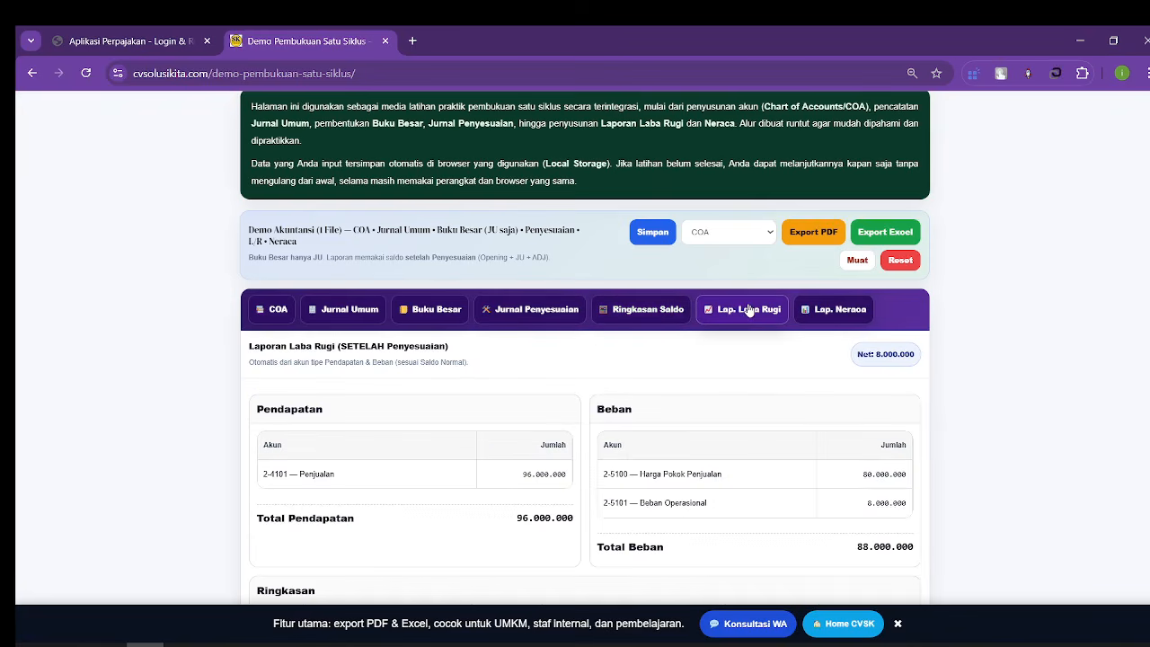
{"action": "scroll", "coordinate": [593, 431], "scroll_direction": "down", "scroll_amount": 1}
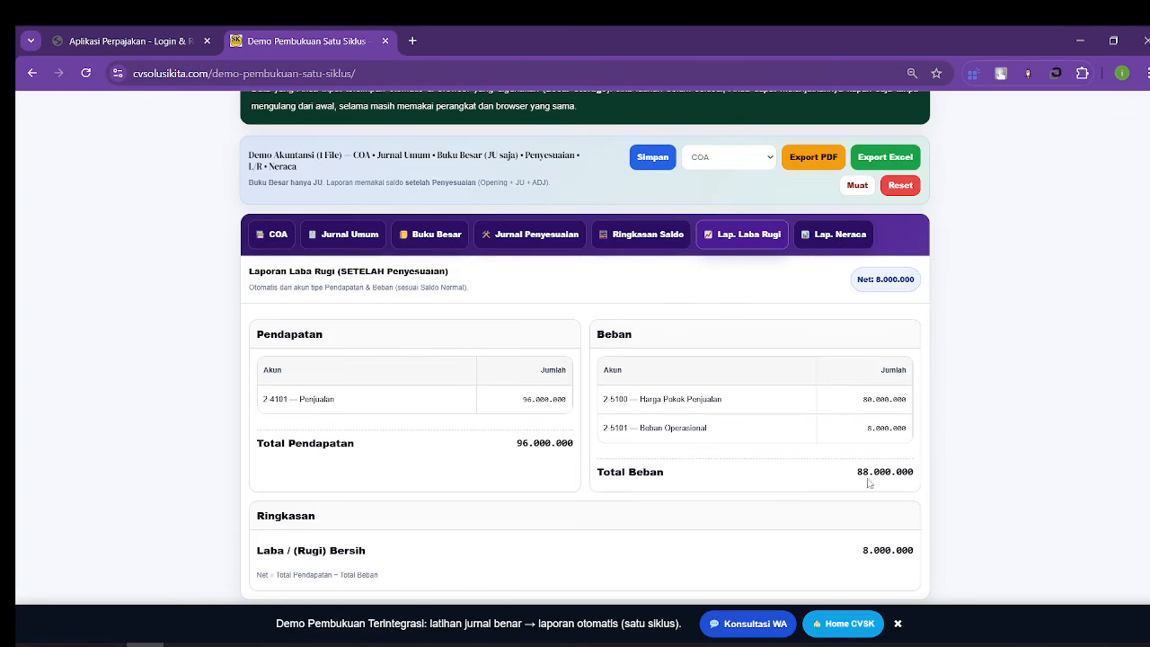
{"action": "scroll", "coordinate": [802, 493], "scroll_direction": "down", "scroll_amount": 2}
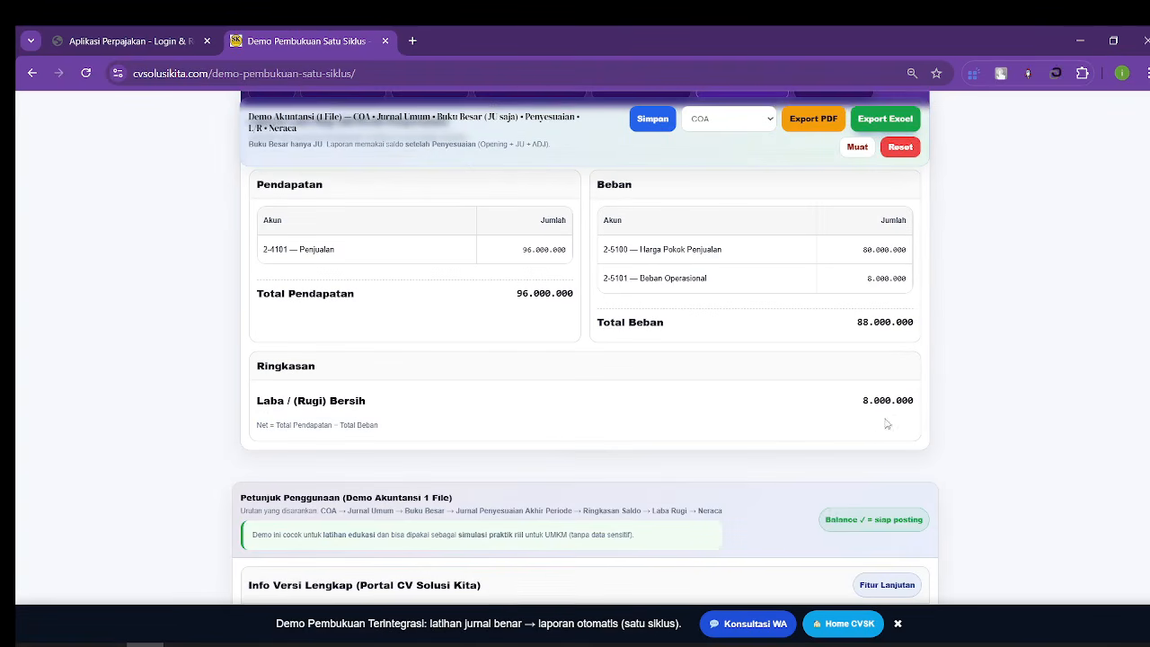
Step: View Laporan Neraca and compare total assets with total liabilities, equity and current-year profit
{"action": "scroll", "coordinate": [884, 422], "scroll_direction": "up", "scroll_amount": 2}
{"action": "left_click", "coordinate": [847, 236]}
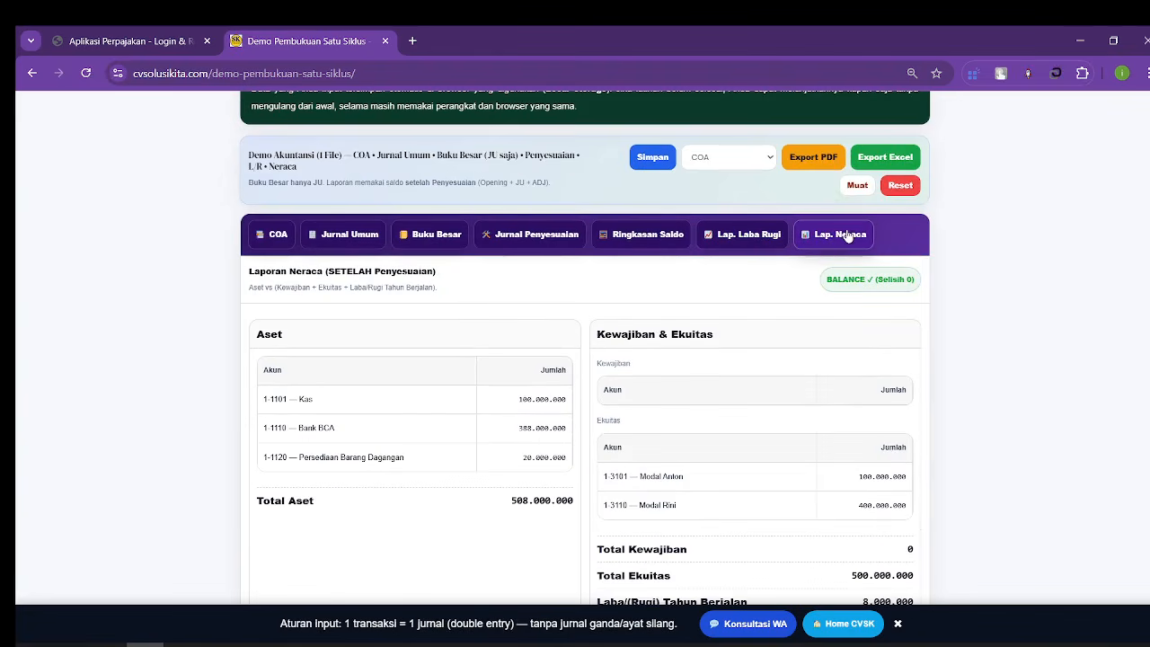
{"action": "scroll", "coordinate": [410, 395], "scroll_direction": "down", "scroll_amount": 1}
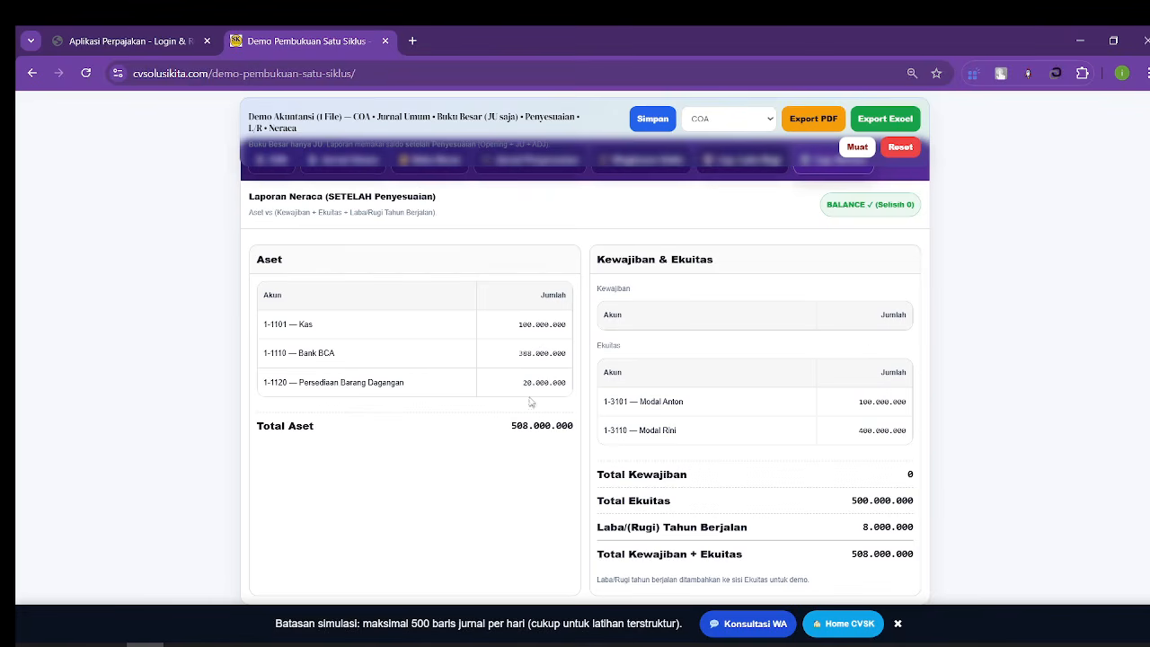
{"action": "scroll", "coordinate": [524, 431], "scroll_direction": "down", "scroll_amount": 2}
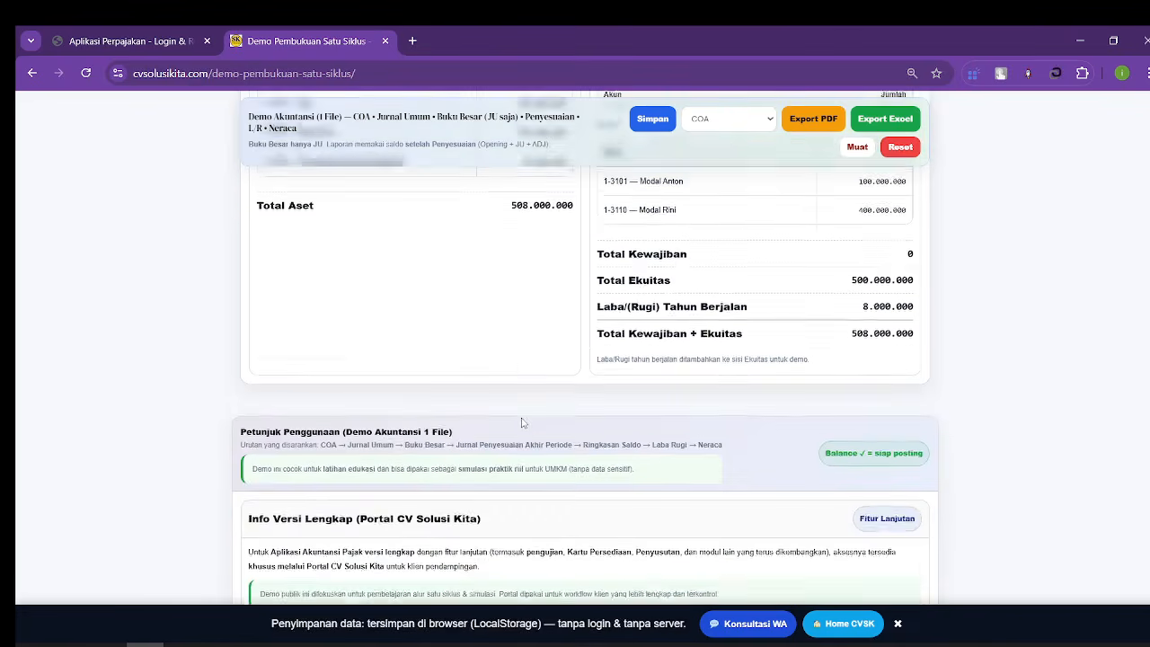
{"action": "scroll", "coordinate": [635, 402], "scroll_direction": "up", "scroll_amount": 1}
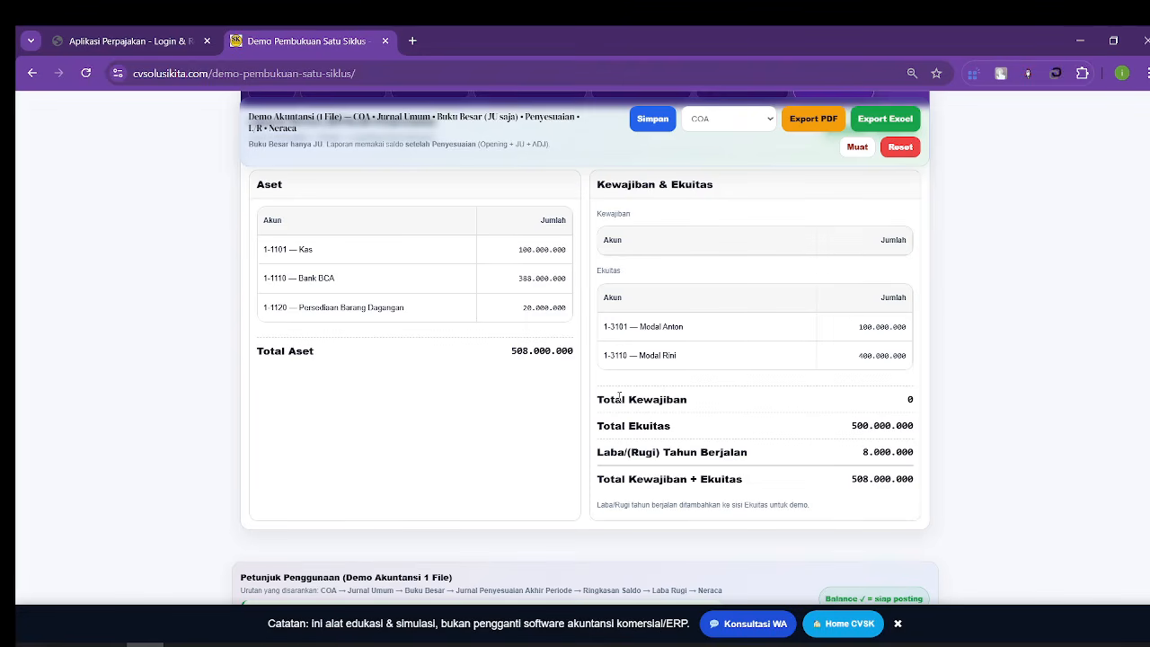
{"action": "scroll", "coordinate": [619, 396], "scroll_direction": "up", "scroll_amount": 1}
{"action": "scroll", "coordinate": [619, 396], "scroll_direction": "up", "scroll_amount": 1}
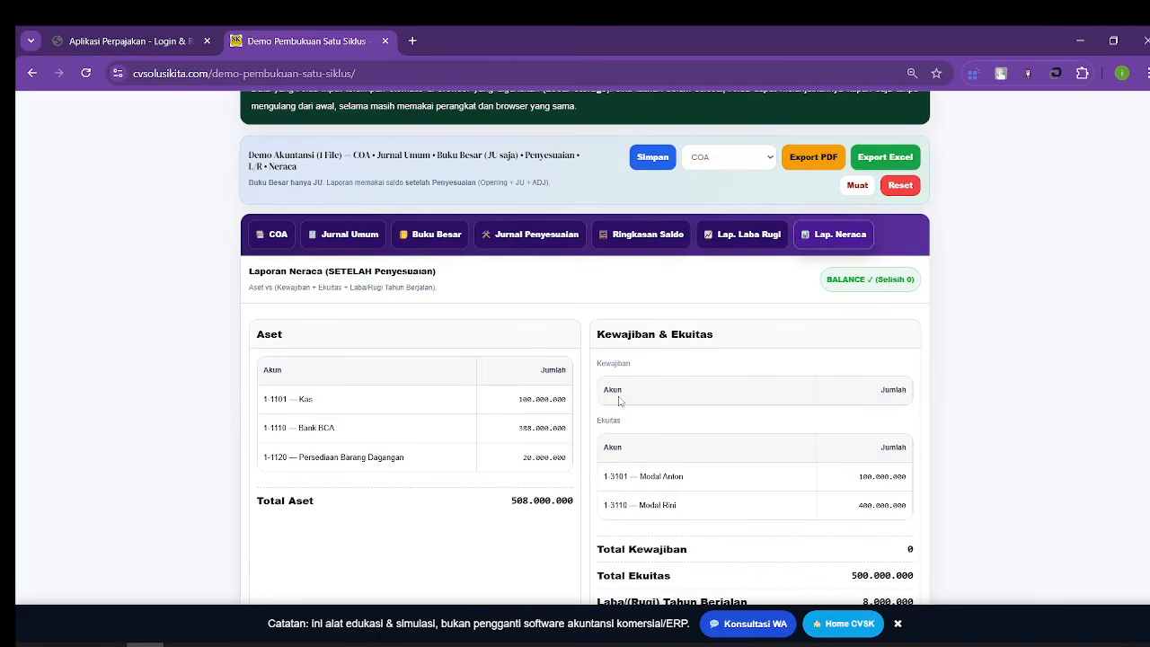
Step: Save the bookkeeping data, and export Jurnal Umum to PDF as Jurnal Umum.pdf in the Downloads folder
{"action": "scroll", "coordinate": [619, 400], "scroll_direction": "up", "scroll_amount": 1}
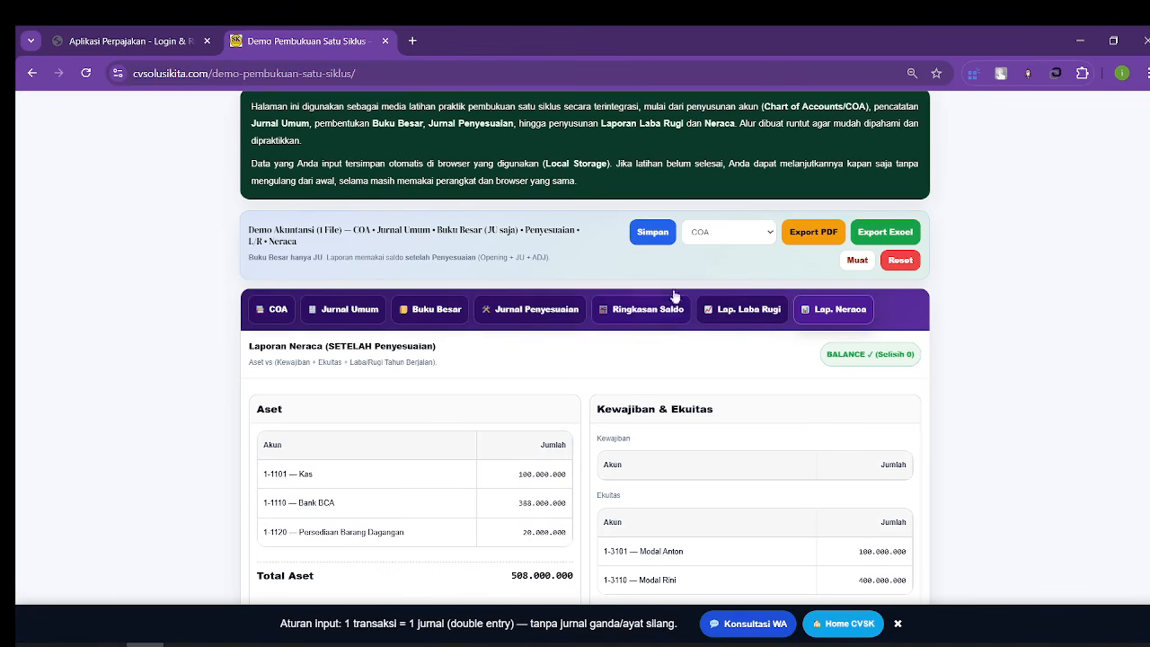
{"action": "left_click", "coordinate": [648, 234]}
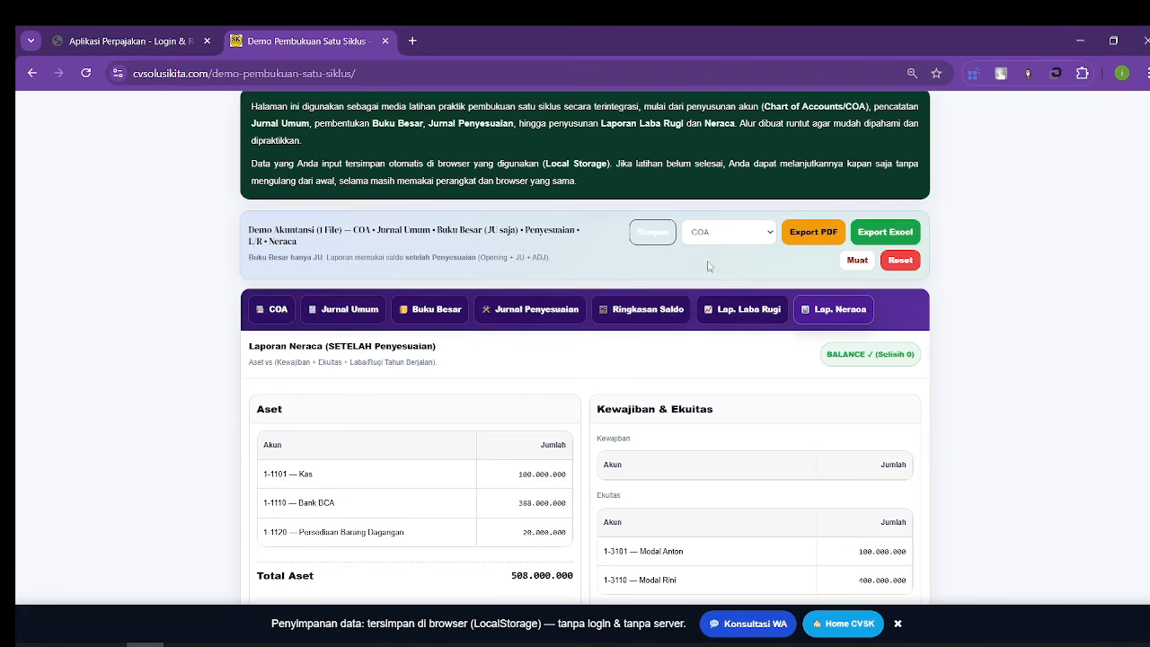
{"action": "left_click", "coordinate": [730, 235]}
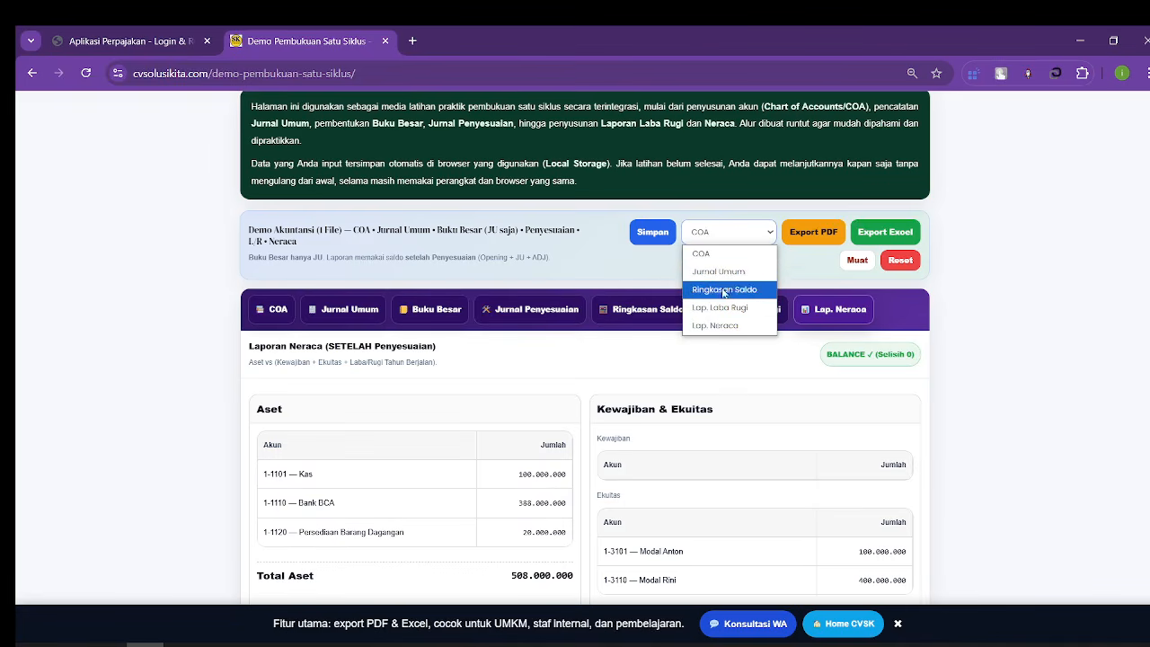
{"action": "left_click", "coordinate": [722, 272]}
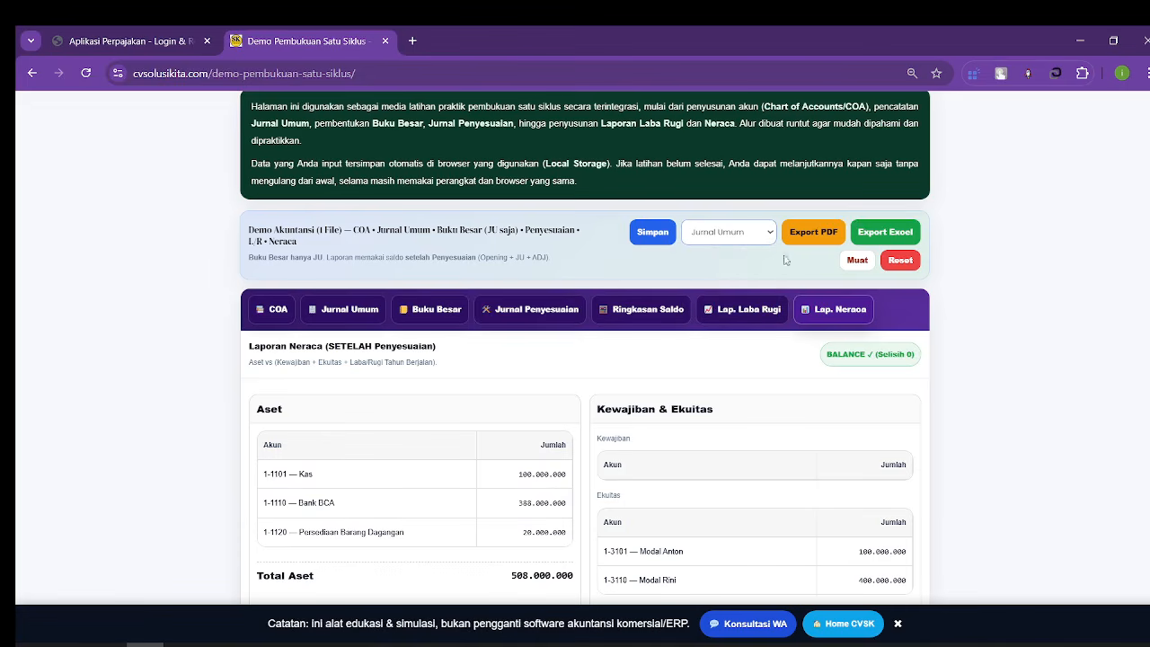
{"action": "left_click", "coordinate": [813, 234]}
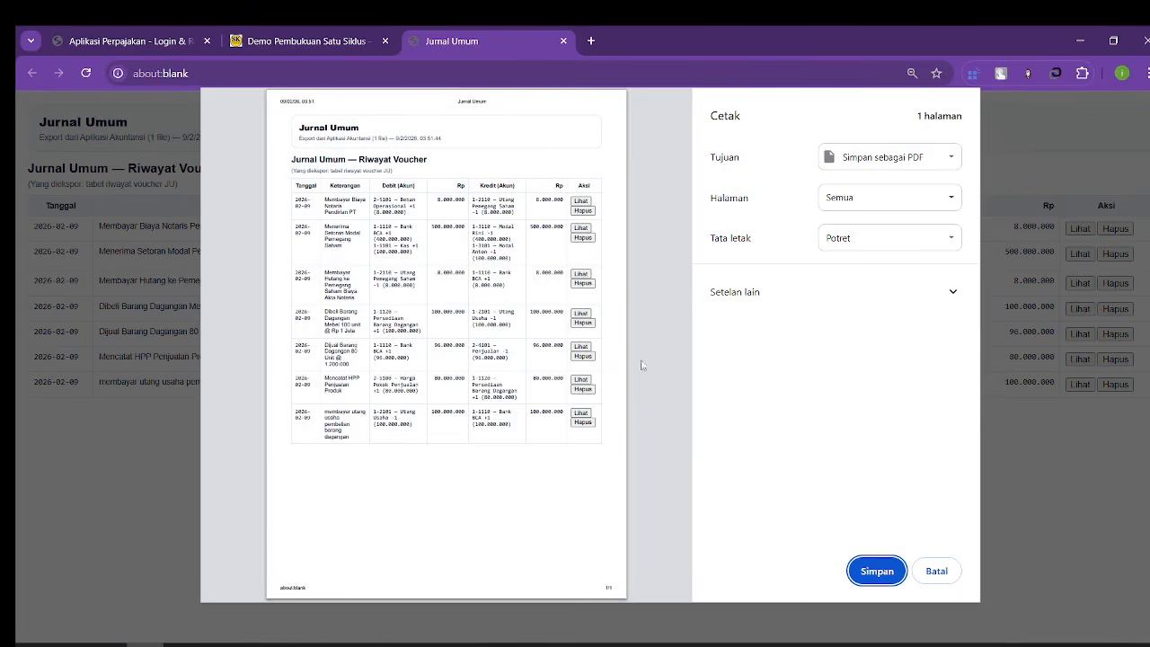
{"action": "left_click", "coordinate": [876, 572]}
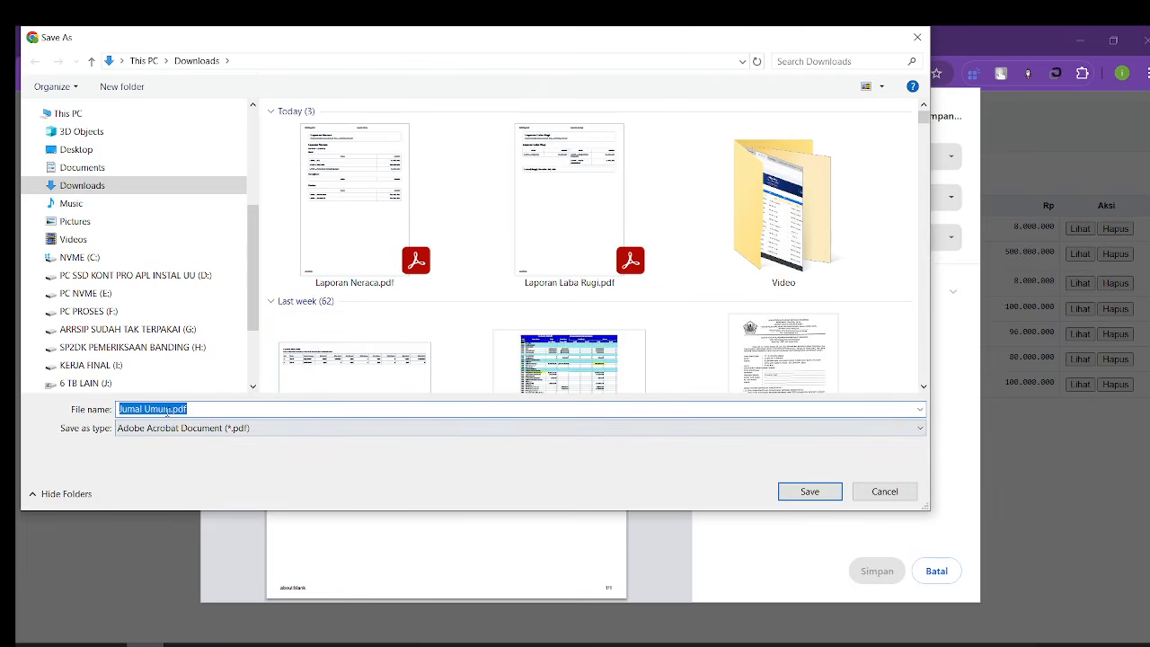
{"action": "left_click", "coordinate": [819, 496]}
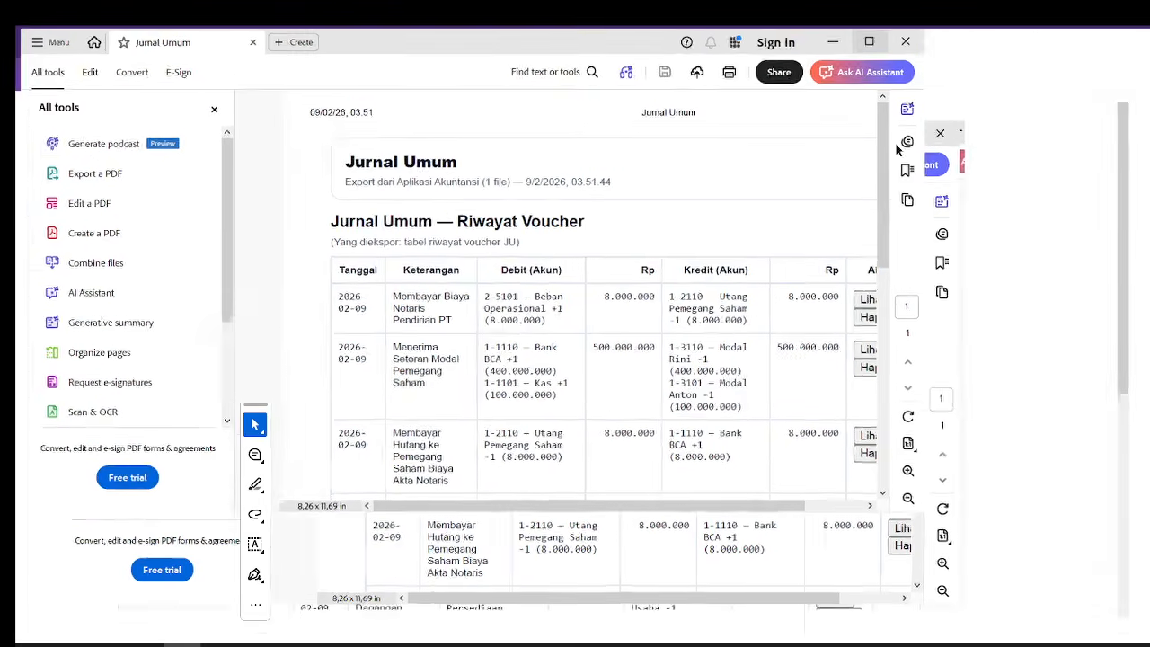
Step: Read through the voucher history in the exported Jurnal Umum PDF in Adobe Acrobat at full window size, and minimize it
{"action": "left_click", "coordinate": [903, 132]}
{"action": "scroll", "coordinate": [649, 280], "scroll_direction": "down", "scroll_amount": 2}
{"action": "scroll", "coordinate": [650, 280], "scroll_direction": "down", "scroll_amount": 2}
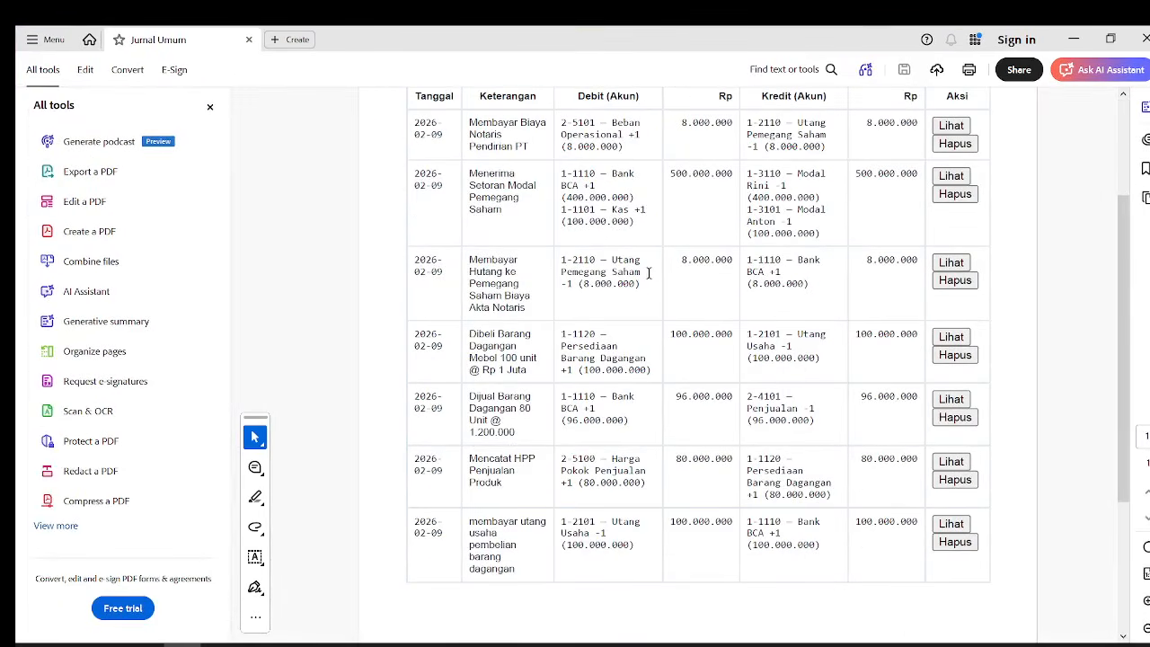
{"action": "scroll", "coordinate": [648, 272], "scroll_direction": "down", "scroll_amount": 3}
{"action": "scroll", "coordinate": [649, 272], "scroll_direction": "up", "scroll_amount": 5}
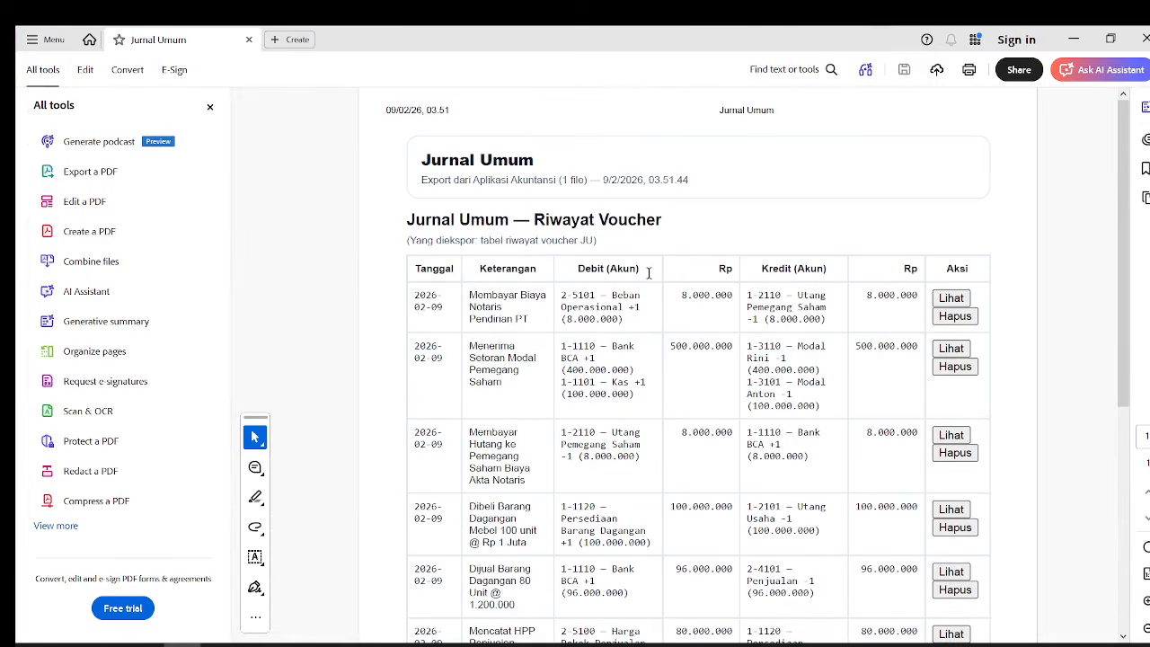
{"action": "scroll", "coordinate": [648, 272], "scroll_direction": "down", "scroll_amount": 1}
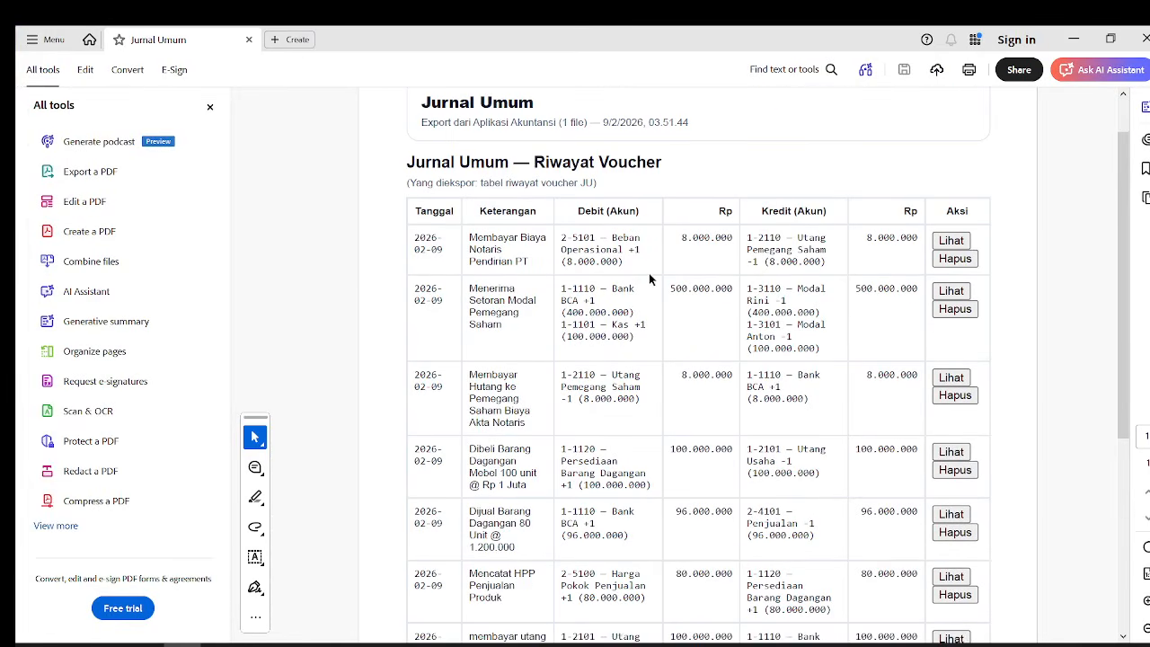
{"action": "left_click_drag", "start_coordinate": [828, 38], "coordinate": [15, 63]}
Step: From the demo page, export Jurnal Umum to Excel, open Jurnal Umum.xls despite the format warning, and view it at full window size
{"action": "left_click", "coordinate": [314, 43]}
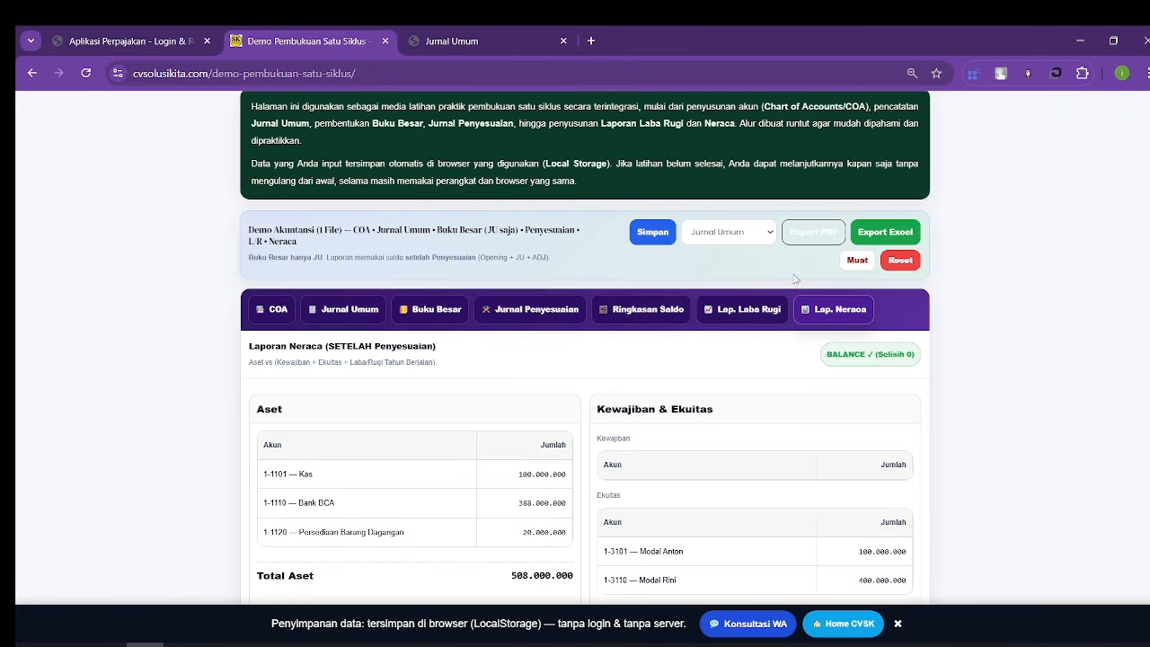
{"action": "left_click", "coordinate": [876, 233]}
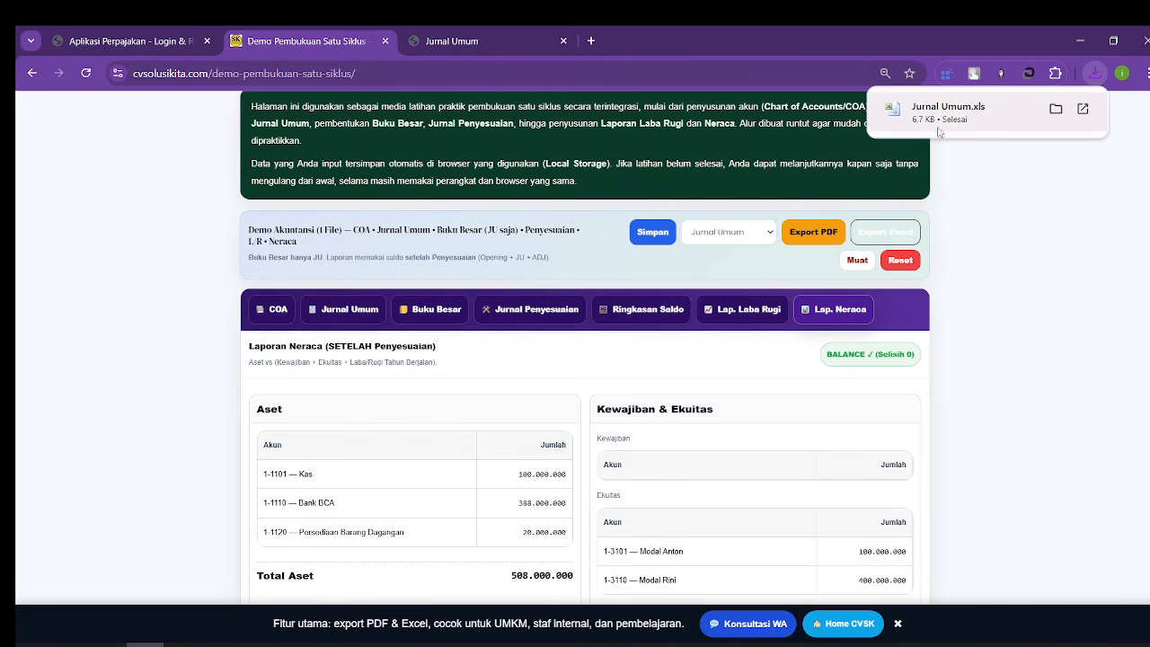
{"action": "left_click", "coordinate": [968, 118]}
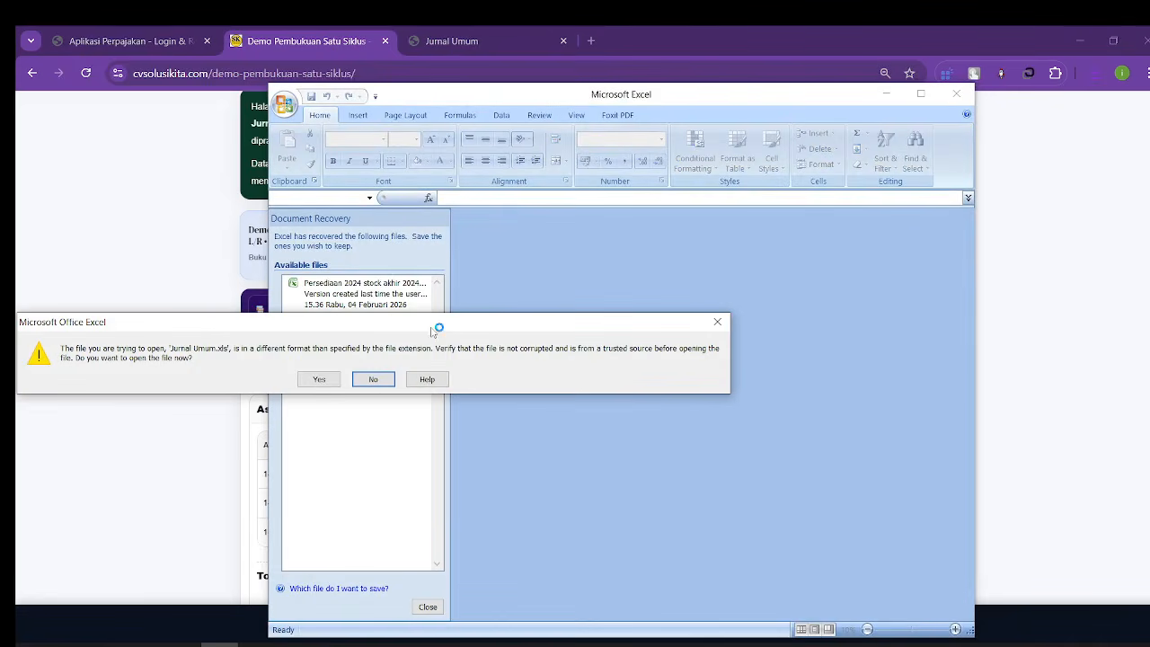
{"action": "left_click", "coordinate": [318, 378]}
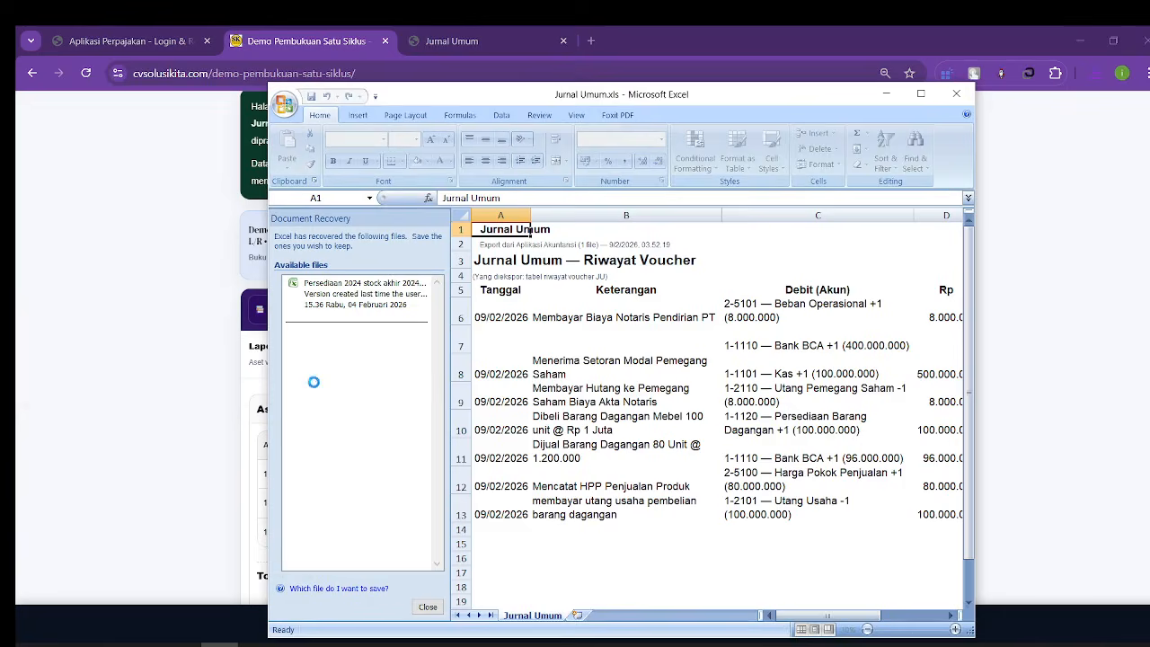
{"action": "left_click", "coordinate": [920, 94]}
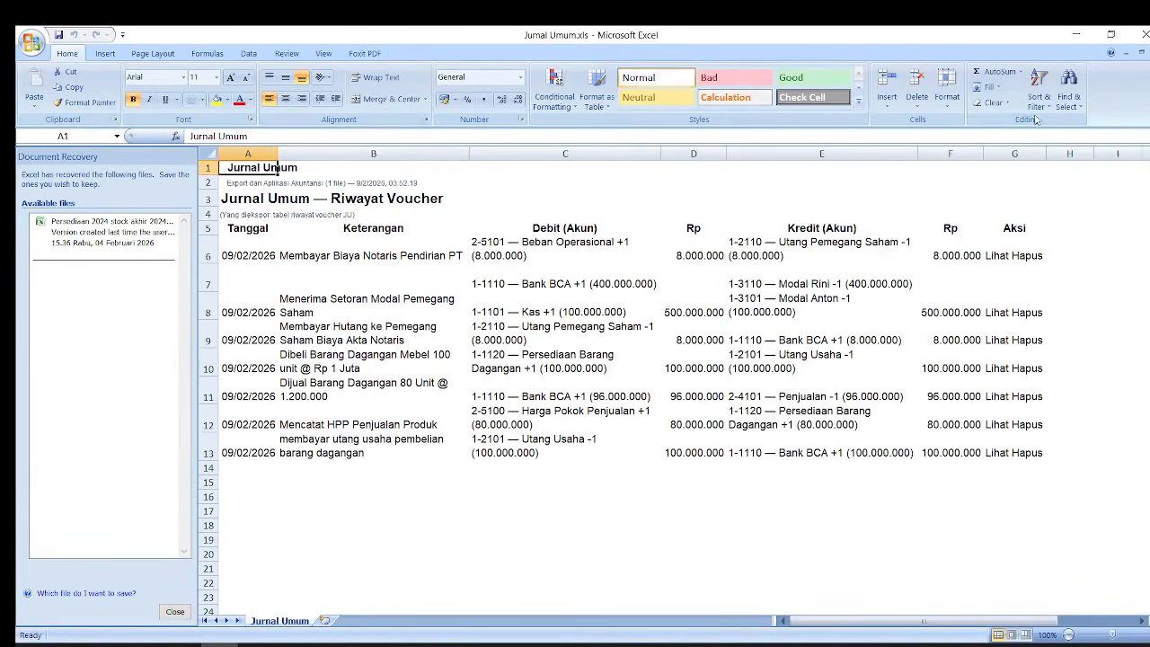
{"action": "left_click", "coordinate": [1077, 34]}
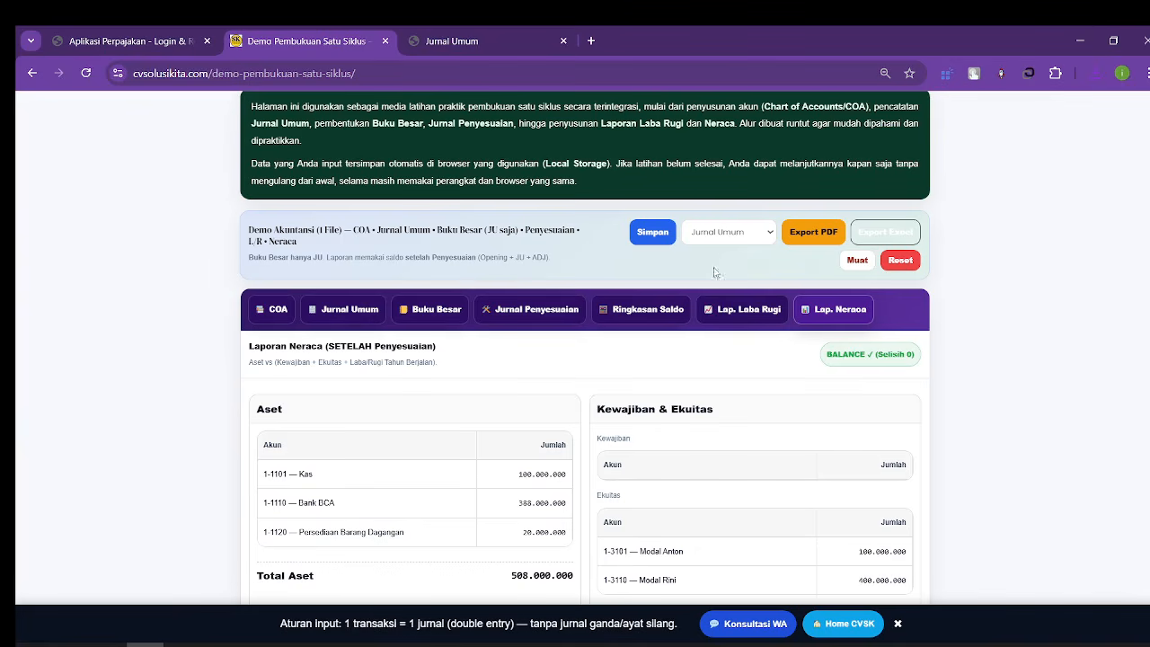
Step: Export Ringkasan Saldo to PDF as Ringkasan Saldo.pdf in the Downloads folder, and return to the demo page
{"action": "left_click", "coordinate": [728, 232]}
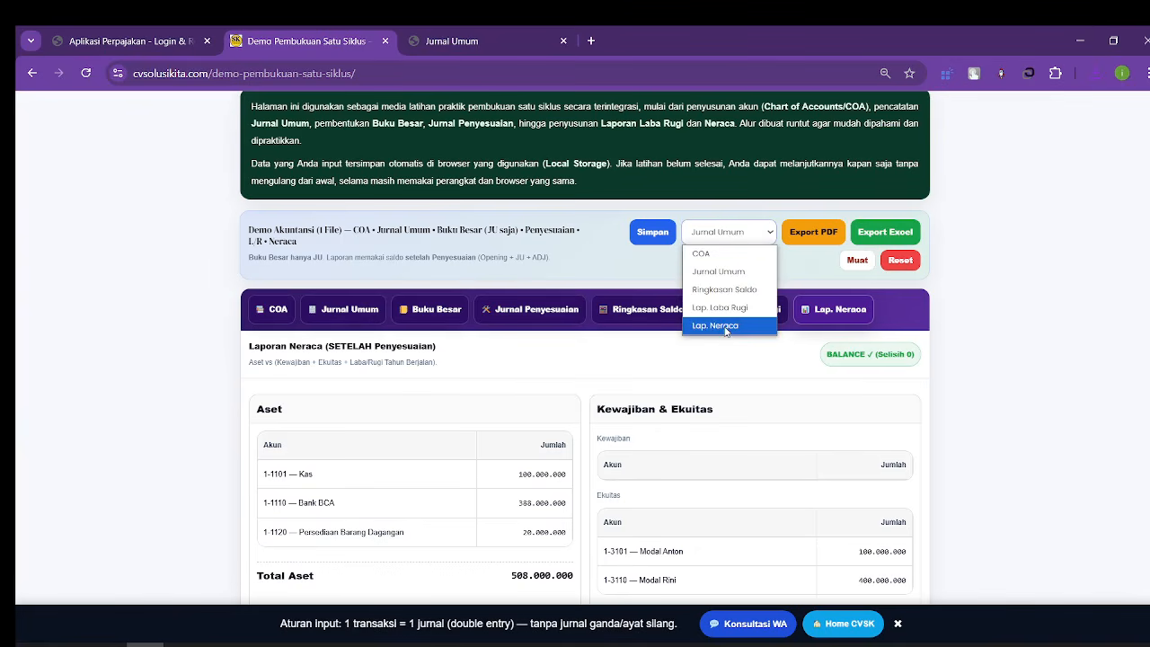
{"action": "left_click", "coordinate": [736, 296]}
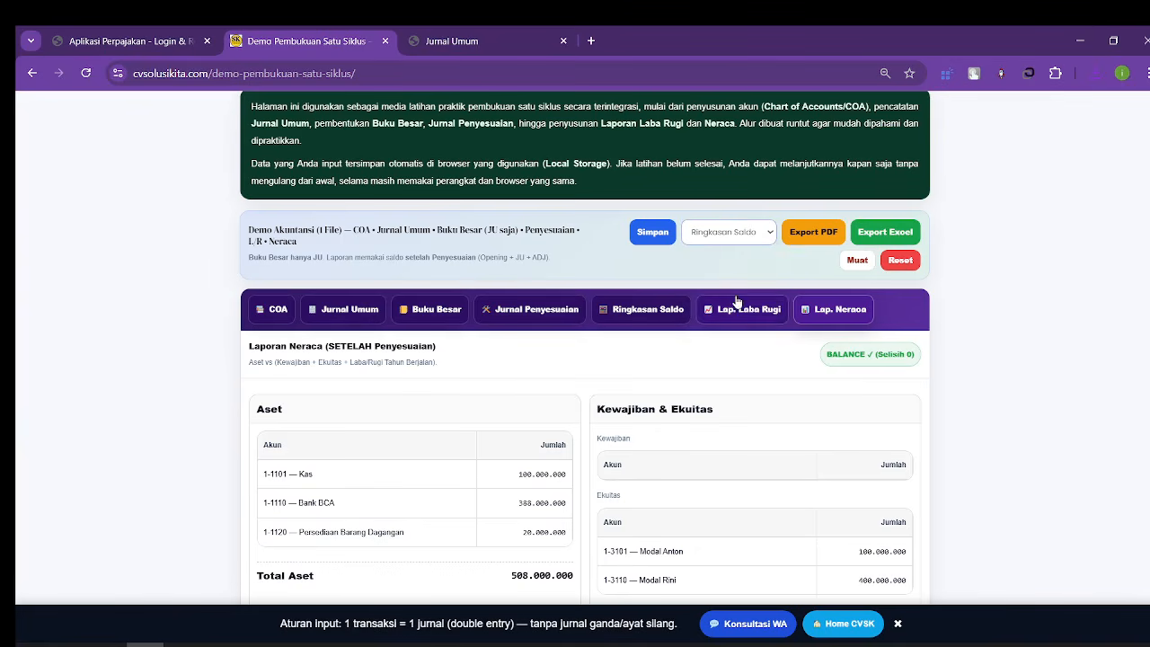
{"action": "left_click", "coordinate": [813, 232]}
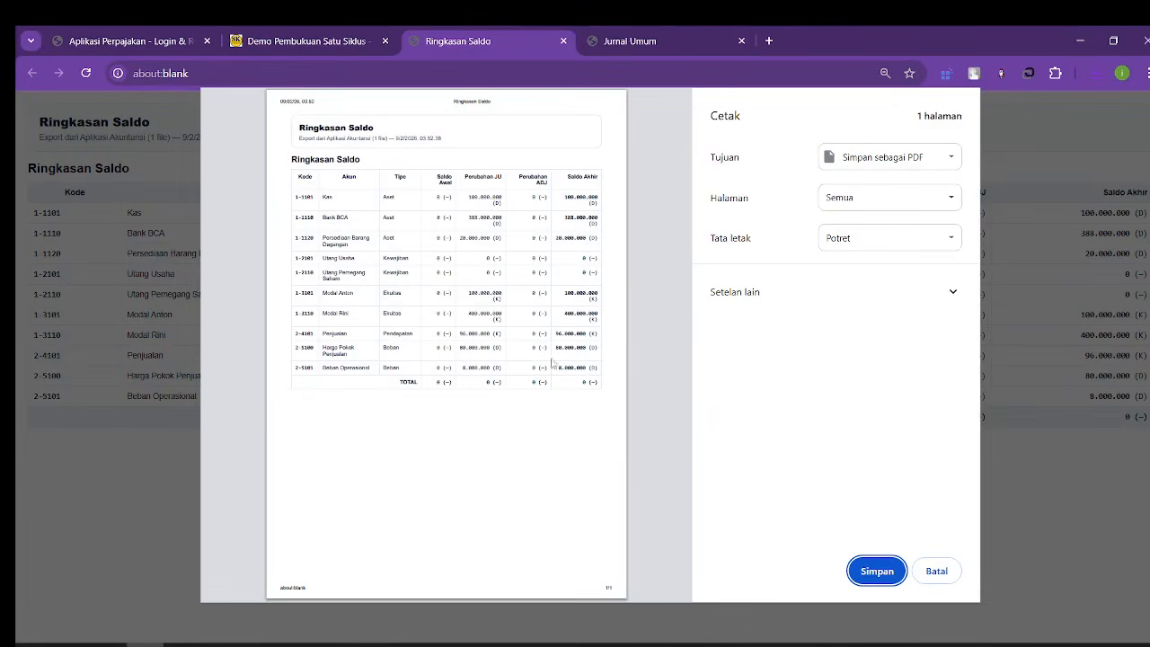
{"action": "left_click", "coordinate": [873, 570]}
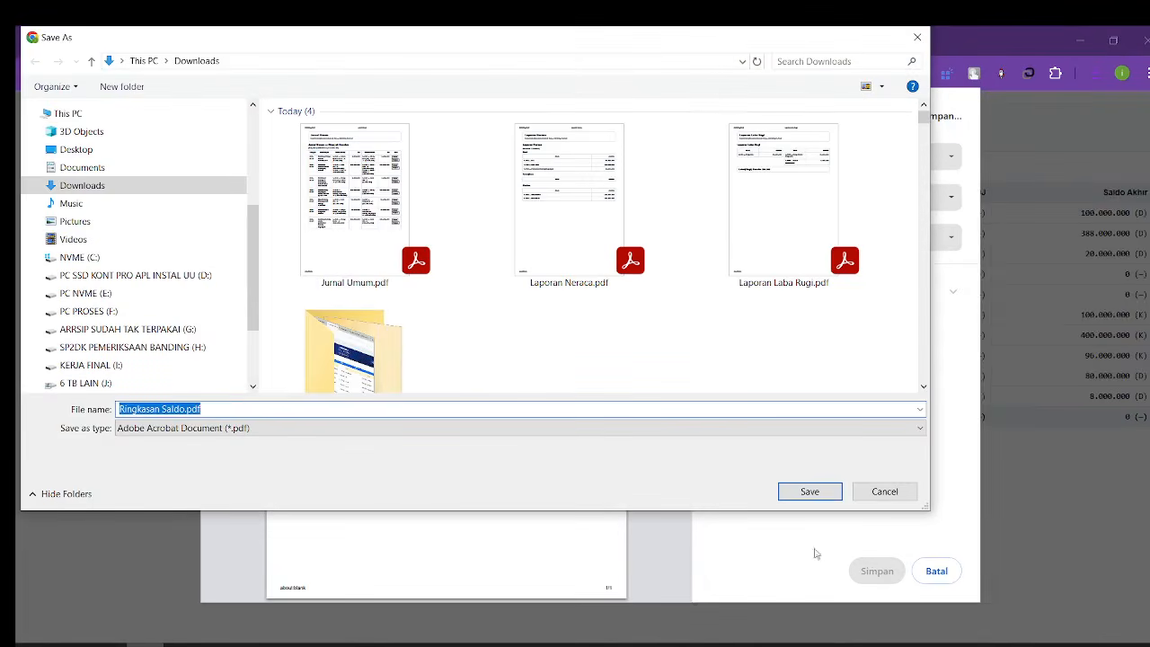
{"action": "left_click", "coordinate": [801, 494]}
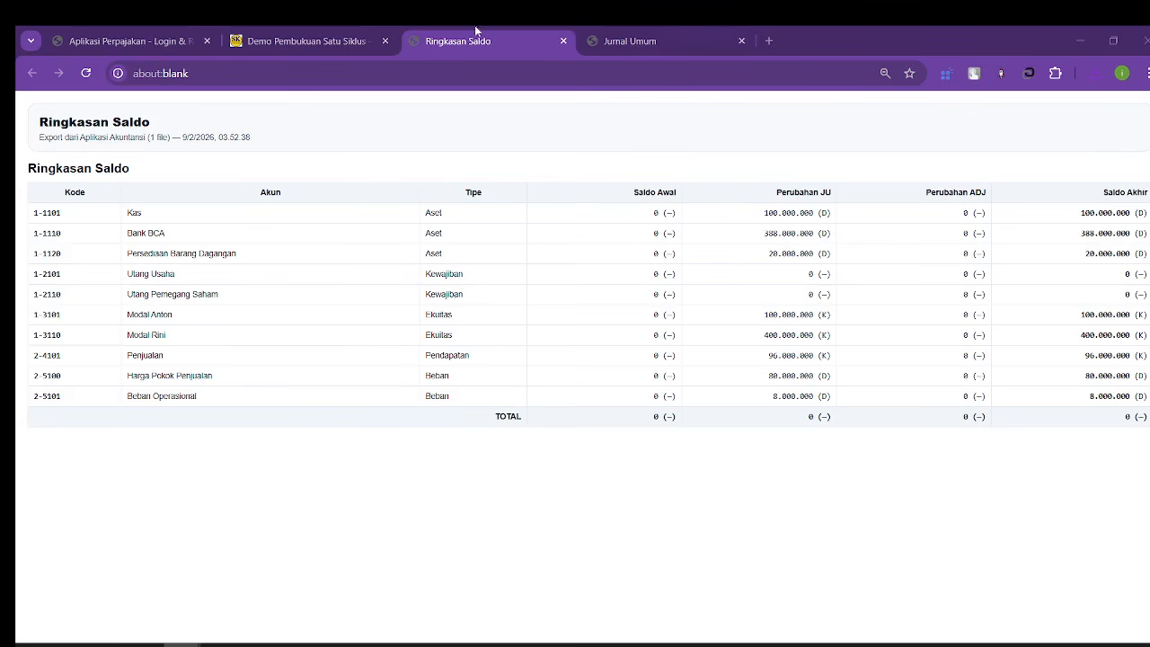
{"action": "left_click", "coordinate": [321, 41]}
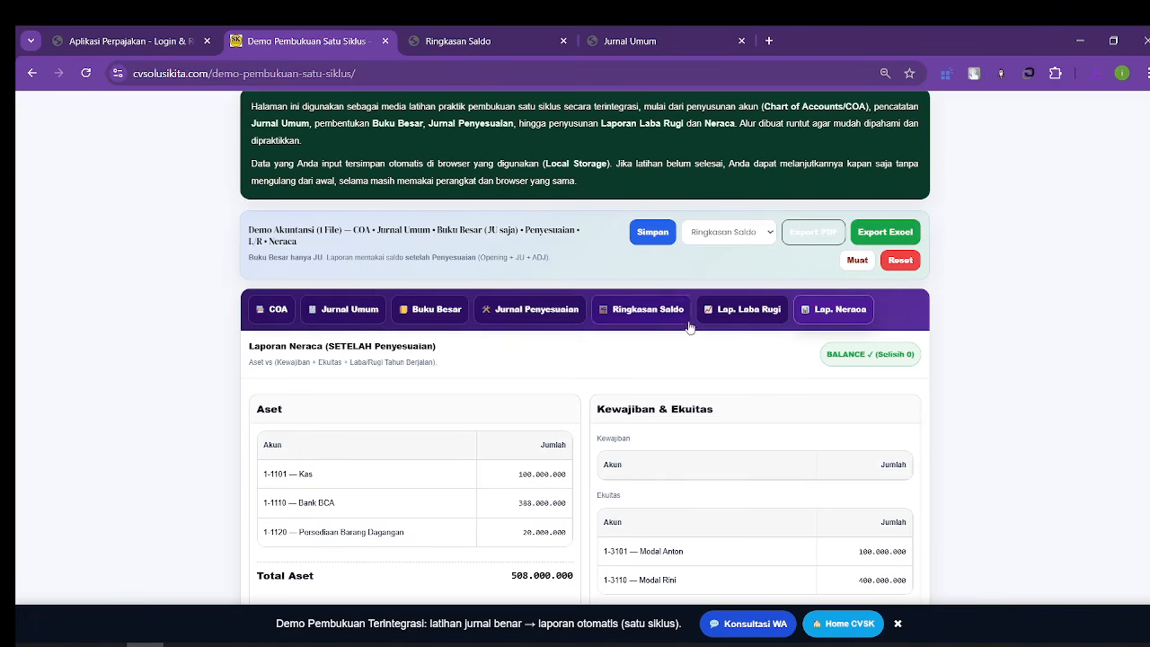
Step: Save the bookkeeping data again, and review the assets, liabilities and equity in the Laporan Neraca
{"action": "left_click", "coordinate": [644, 233]}
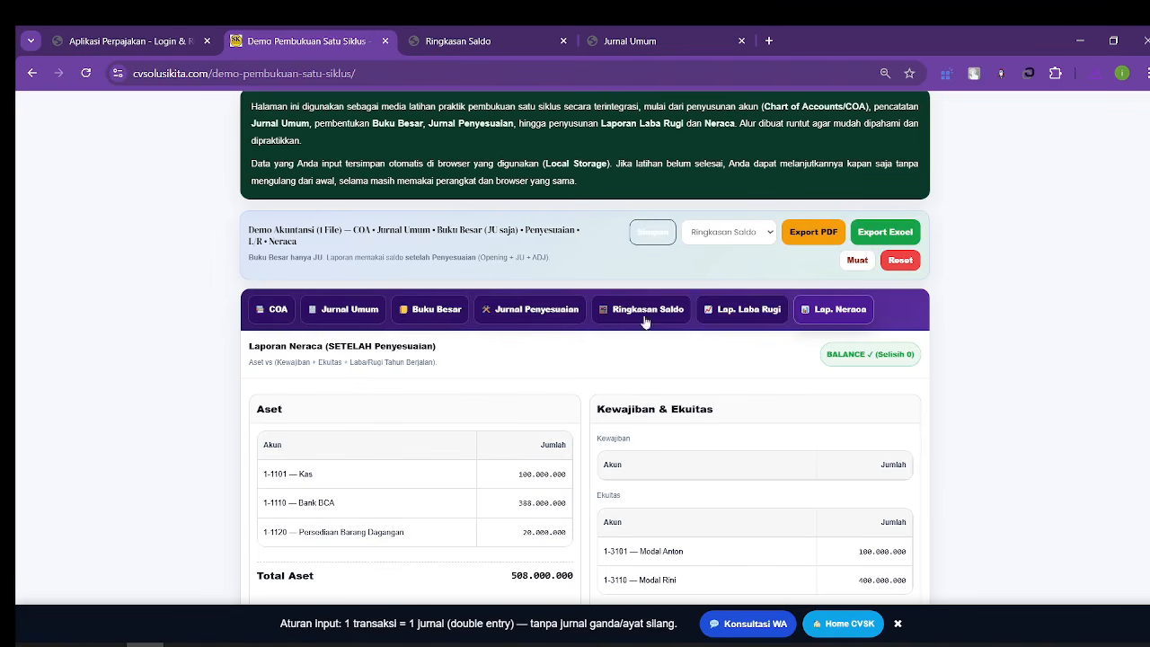
{"action": "scroll", "coordinate": [645, 328], "scroll_direction": "down", "scroll_amount": 3}
{"action": "scroll", "coordinate": [644, 337], "scroll_direction": "down", "scroll_amount": 1}
{"action": "scroll", "coordinate": [642, 334], "scroll_direction": "up", "scroll_amount": 3}
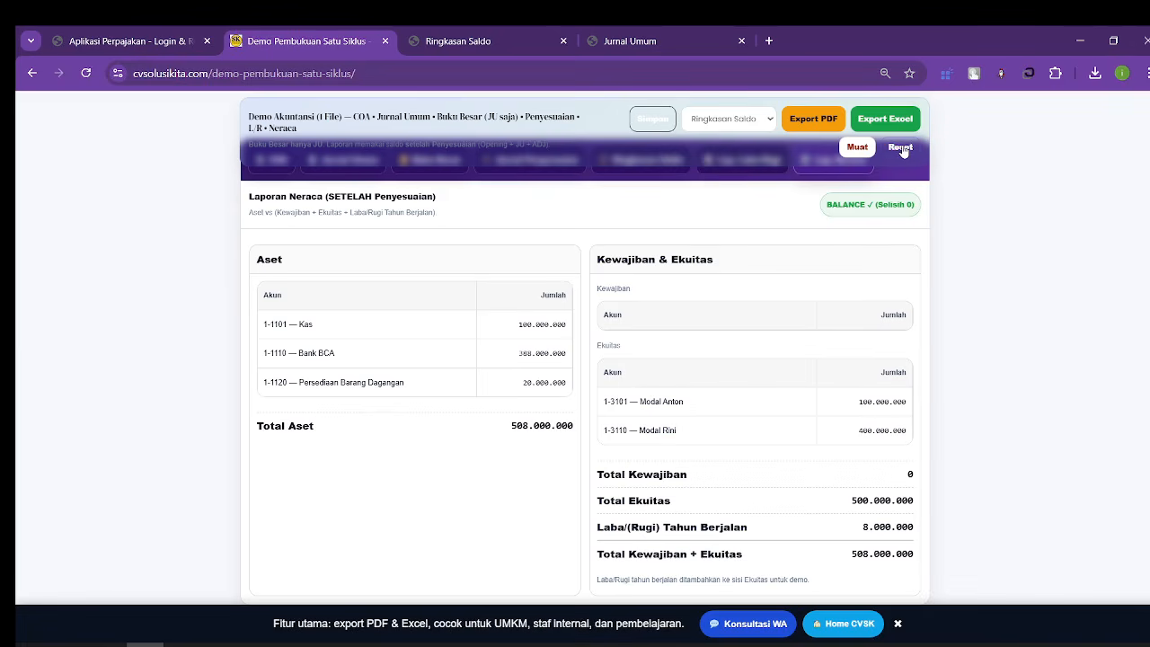
Step: Read through the Petunjuk Penggunaan guide and the Baca Juga section below the Neraca report, and return to the page's introduction
{"action": "scroll", "coordinate": [659, 332], "scroll_direction": "down", "scroll_amount": 4}
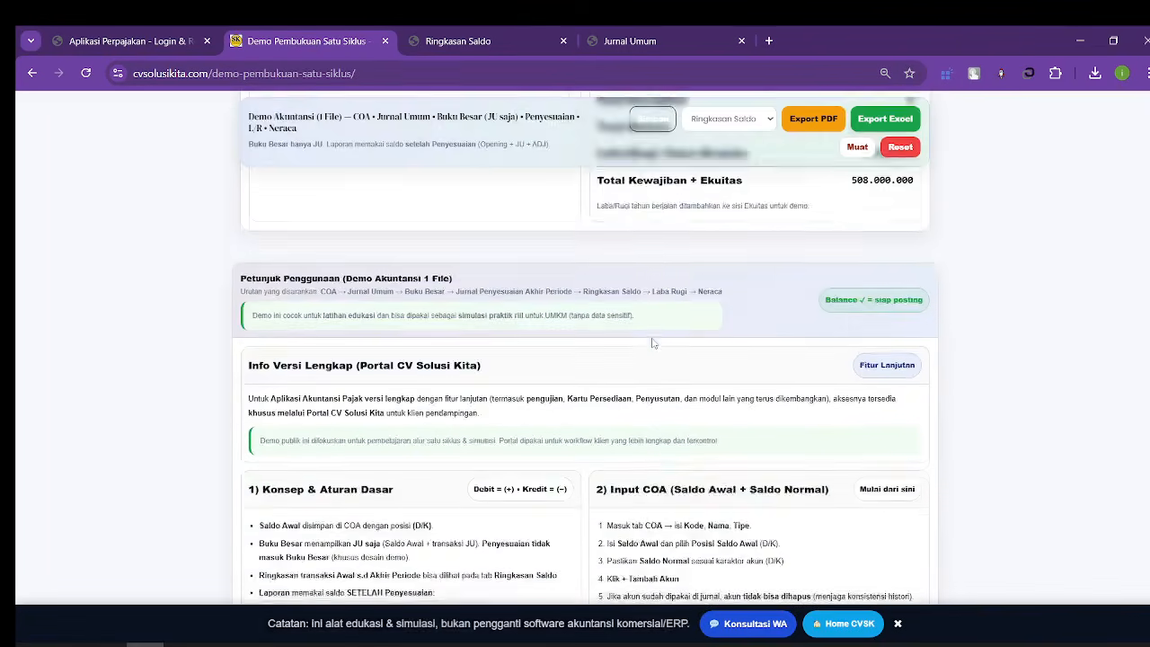
{"action": "scroll", "coordinate": [653, 342], "scroll_direction": "down", "scroll_amount": 2}
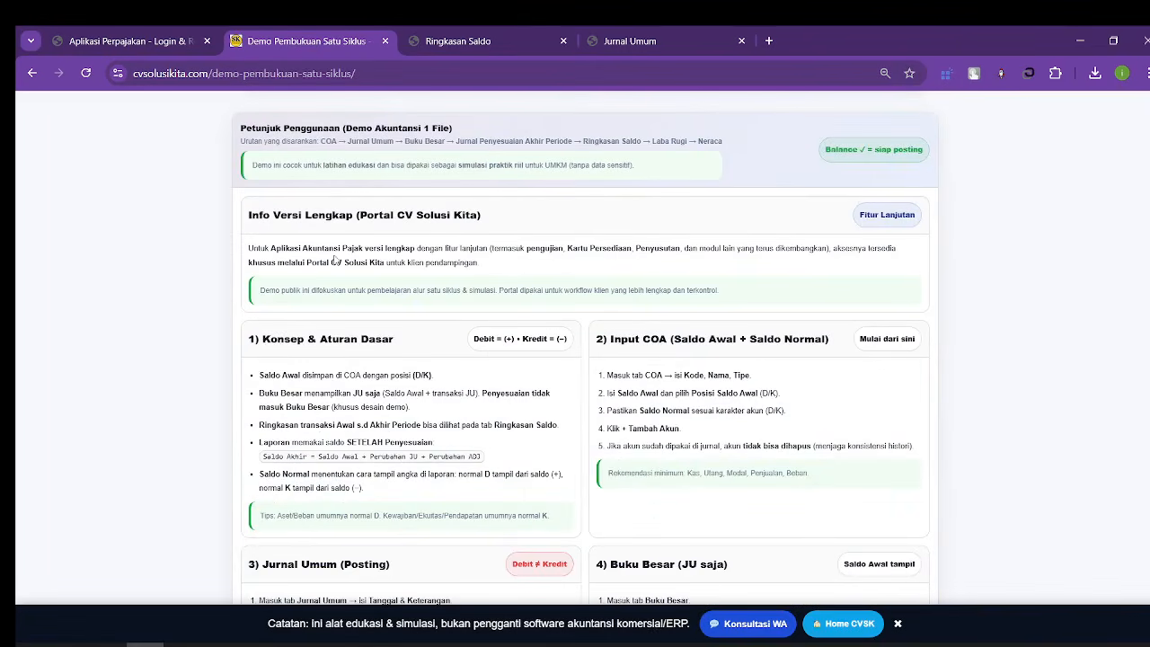
{"action": "scroll", "coordinate": [391, 287], "scroll_direction": "down", "scroll_amount": 1}
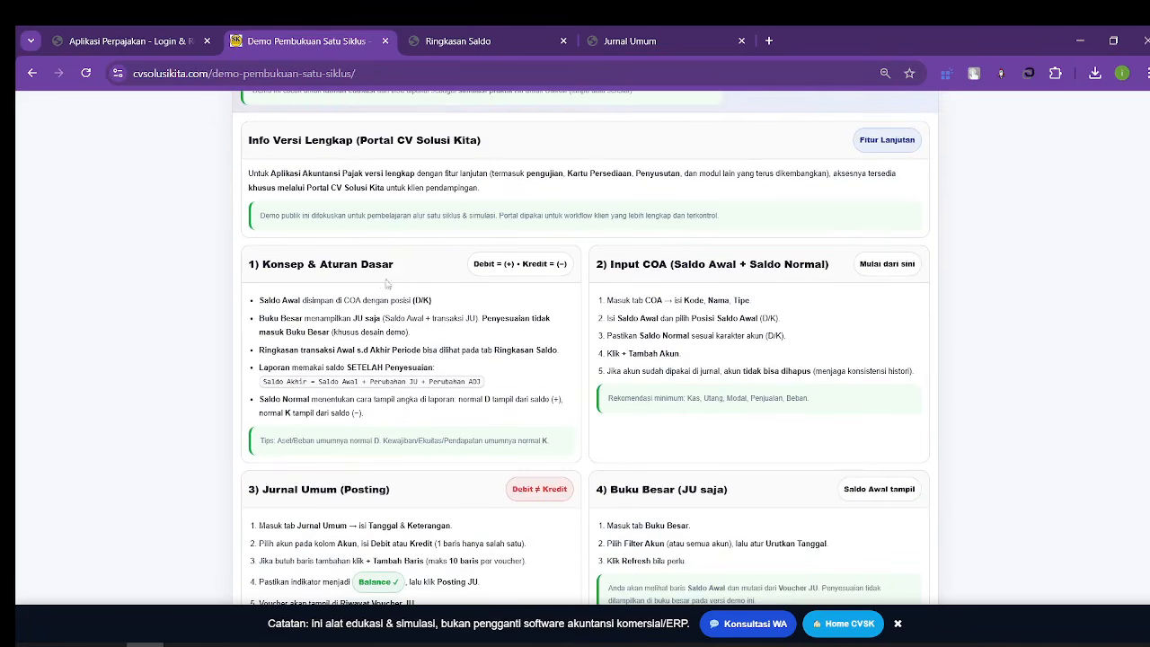
{"action": "scroll", "coordinate": [392, 287], "scroll_direction": "down", "scroll_amount": 1}
{"action": "scroll", "coordinate": [582, 319], "scroll_direction": "down", "scroll_amount": 3}
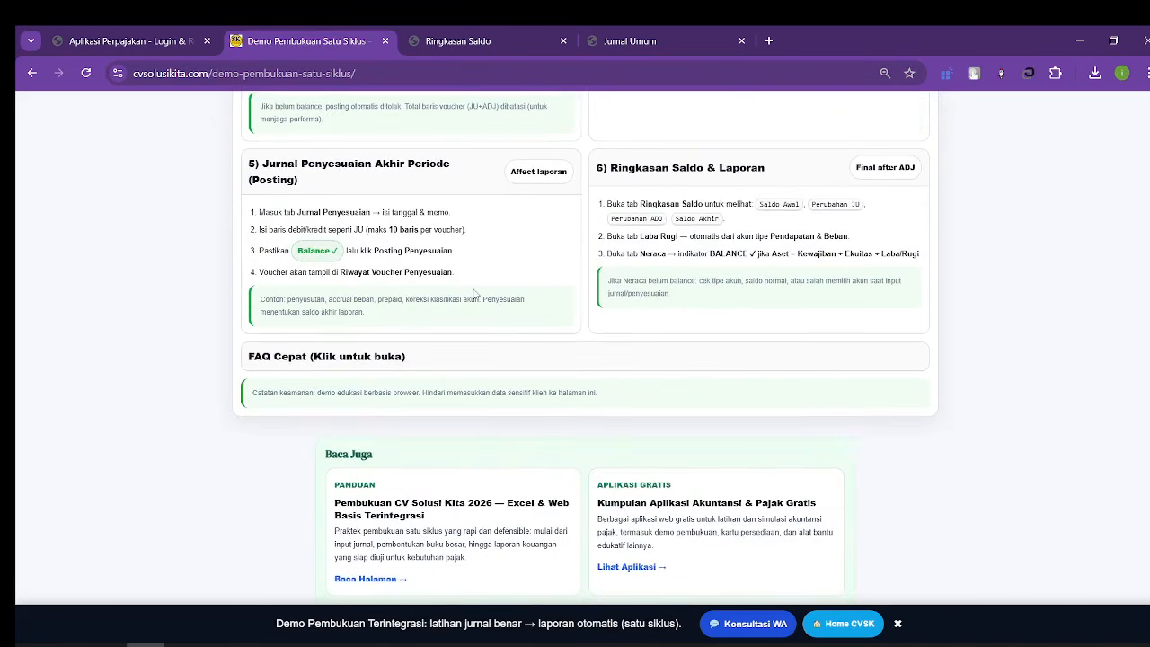
{"action": "scroll", "coordinate": [495, 239], "scroll_direction": "down", "scroll_amount": 2}
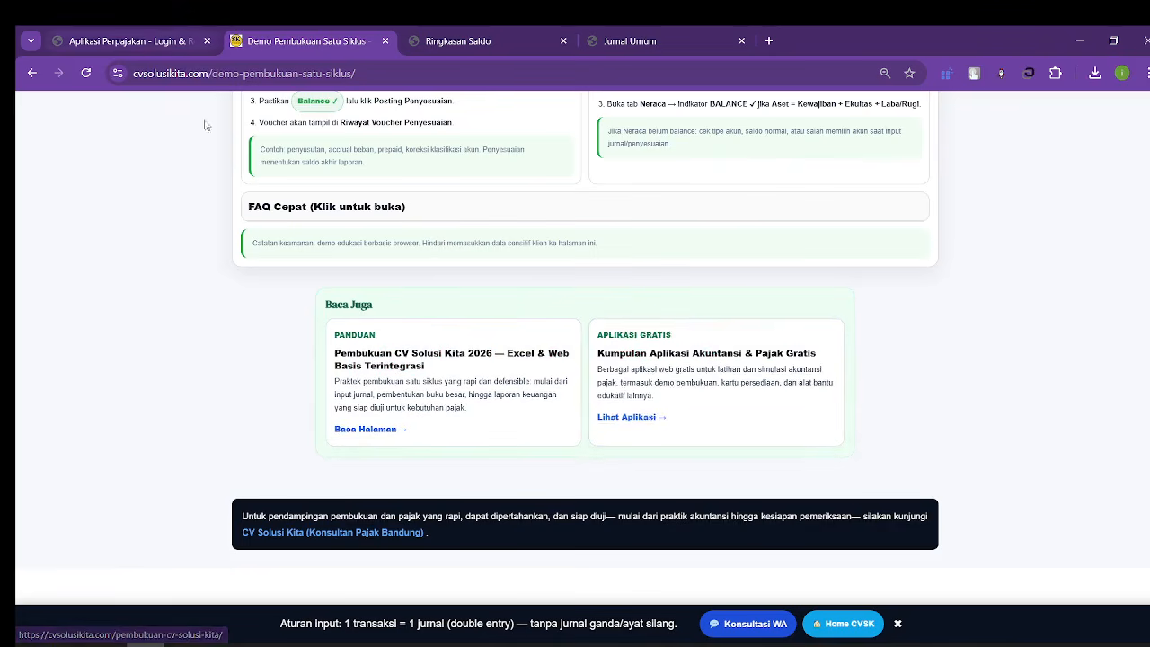
{"action": "scroll", "coordinate": [593, 323], "scroll_direction": "down", "scroll_amount": 3}
{"action": "scroll", "coordinate": [593, 322], "scroll_direction": "up", "scroll_amount": 4}
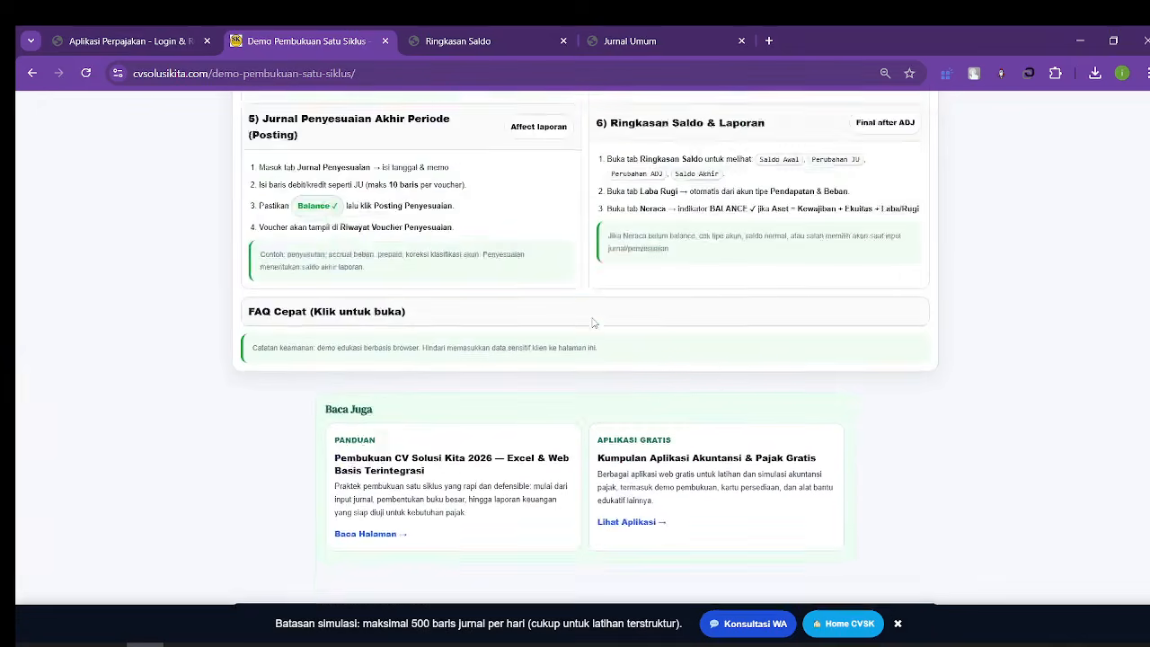
{"action": "scroll", "coordinate": [593, 322], "scroll_direction": "up", "scroll_amount": 10}
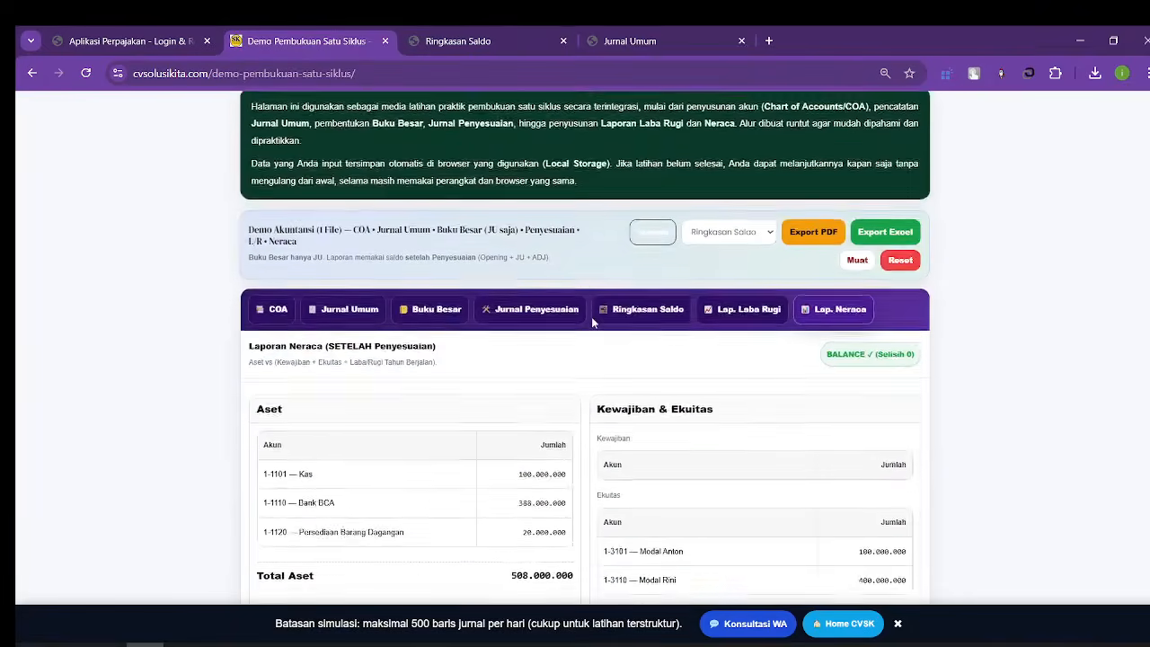
{"action": "scroll", "coordinate": [591, 316], "scroll_direction": "up", "scroll_amount": 10}
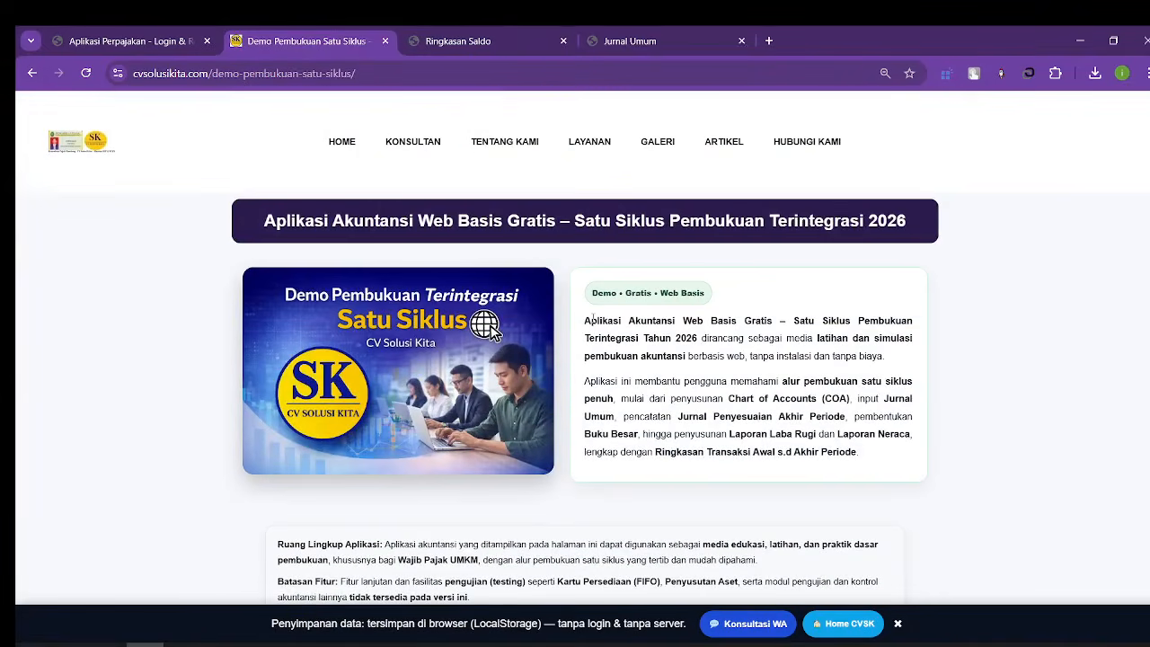